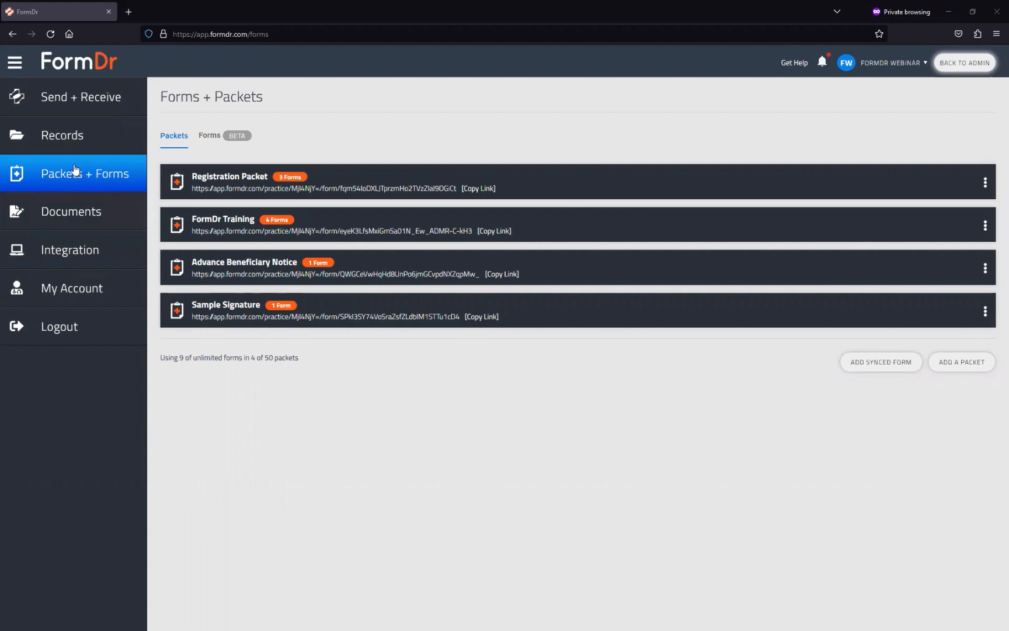
Step: Open the forms of the FormDr Training packet for editing
left_click(986, 229)
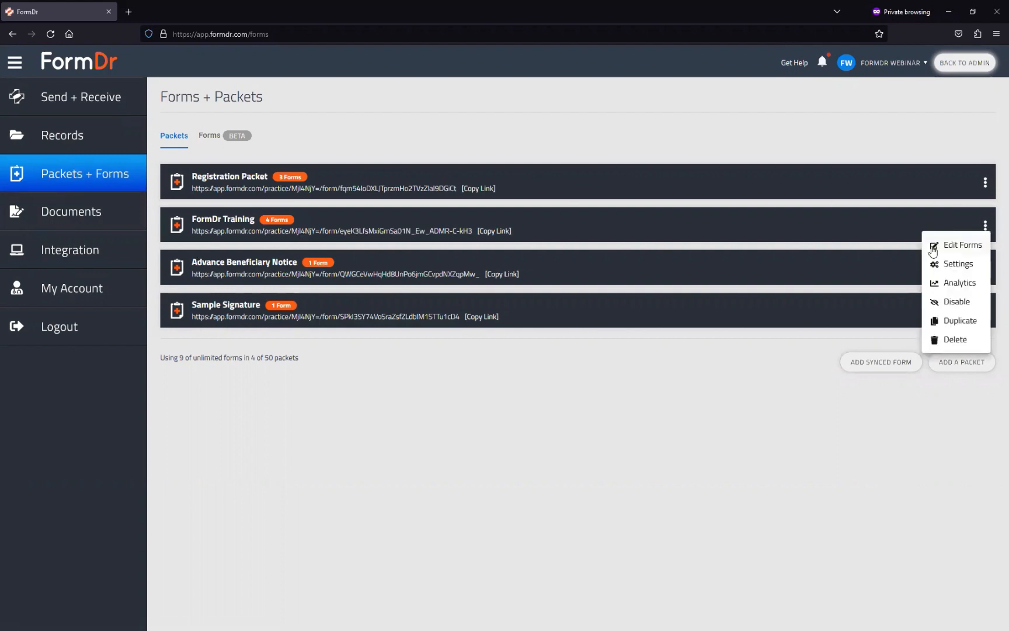
left_click(947, 241)
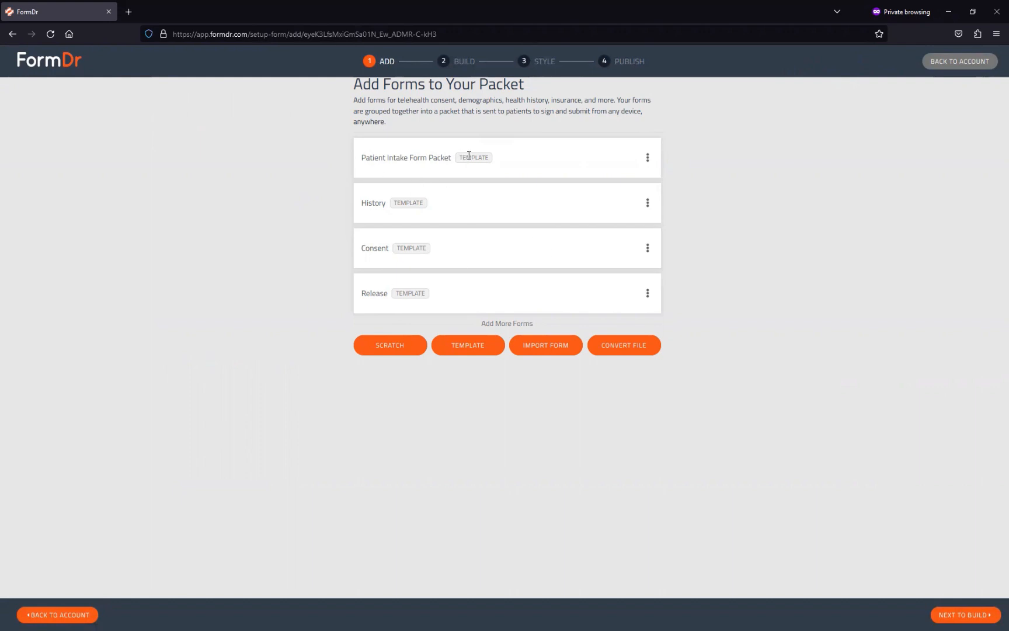
left_click_drag(470, 157, 491, 176)
left_click(498, 166)
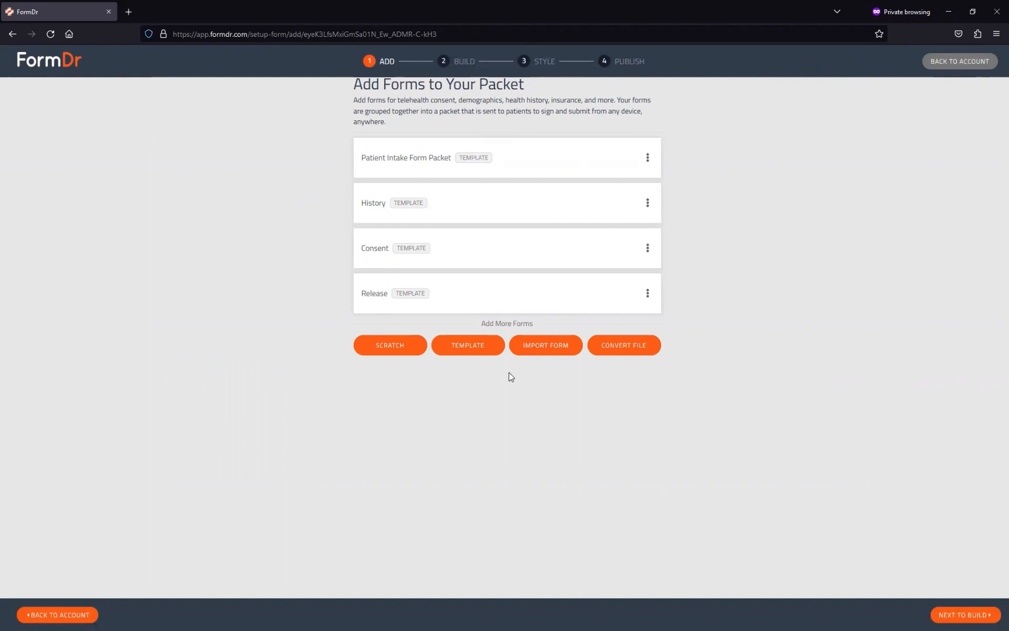
Step: Look over the template library available for adding forms to the packet, and close it
left_click(461, 348)
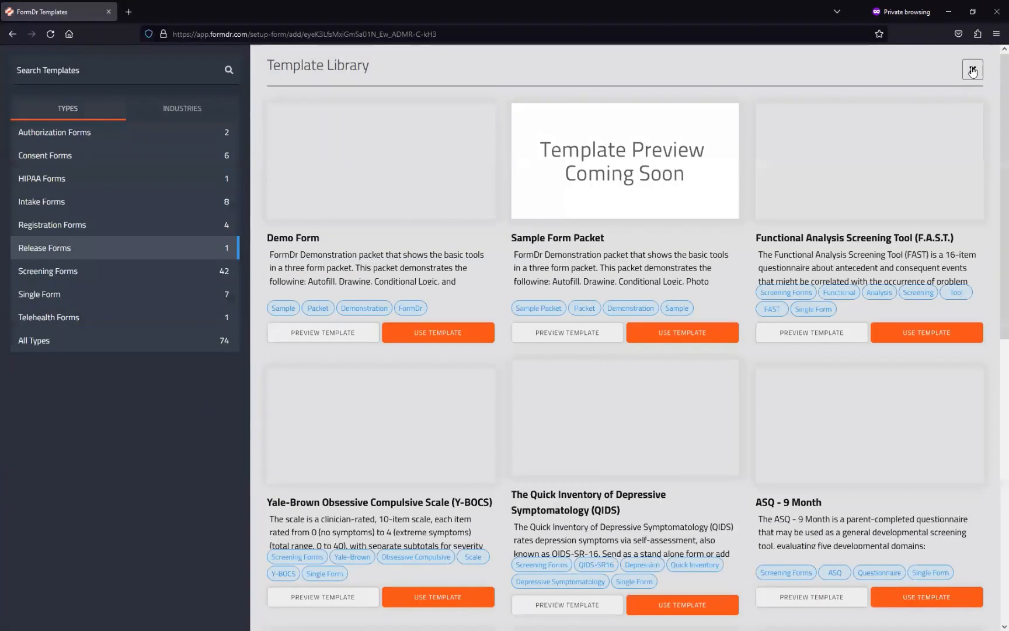
left_click(981, 69)
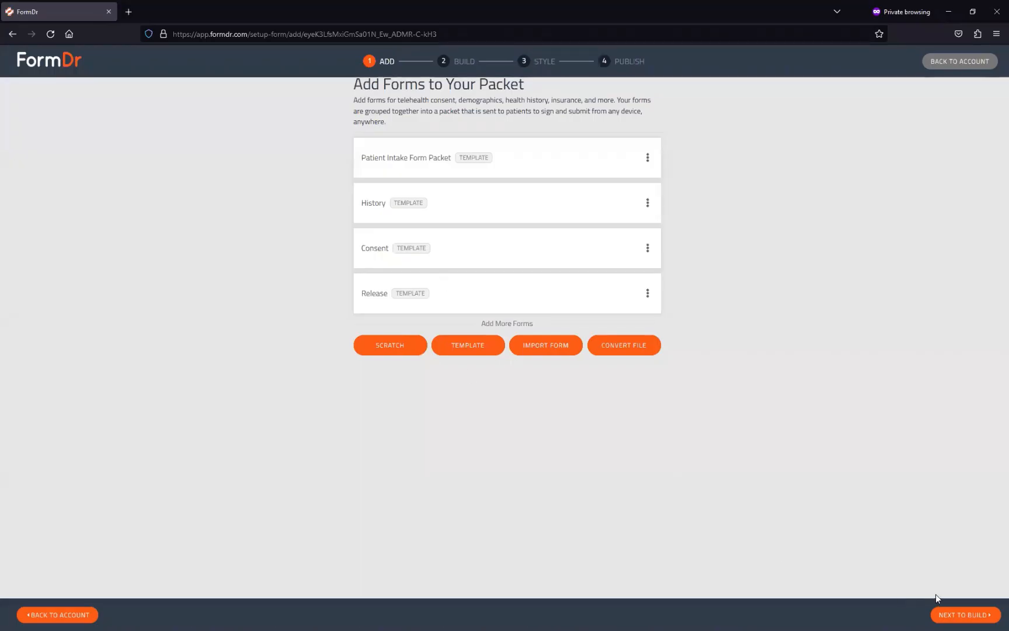
Step: Go to the Build stage and add two text fields at the end of the Patient Intake Form Packet form
left_click(957, 615)
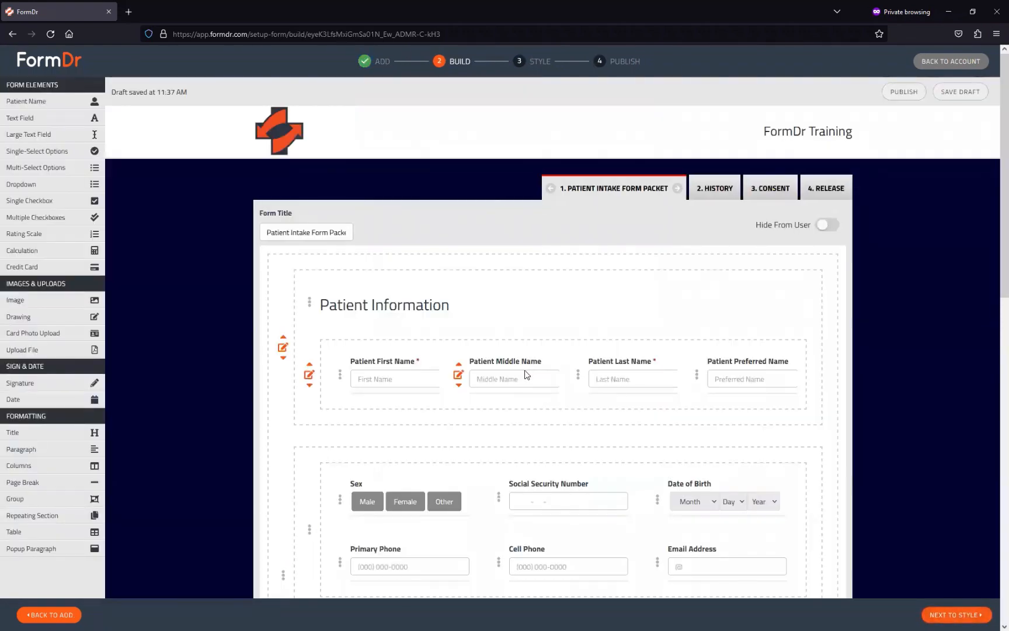
scroll(517, 368, "down", 2)
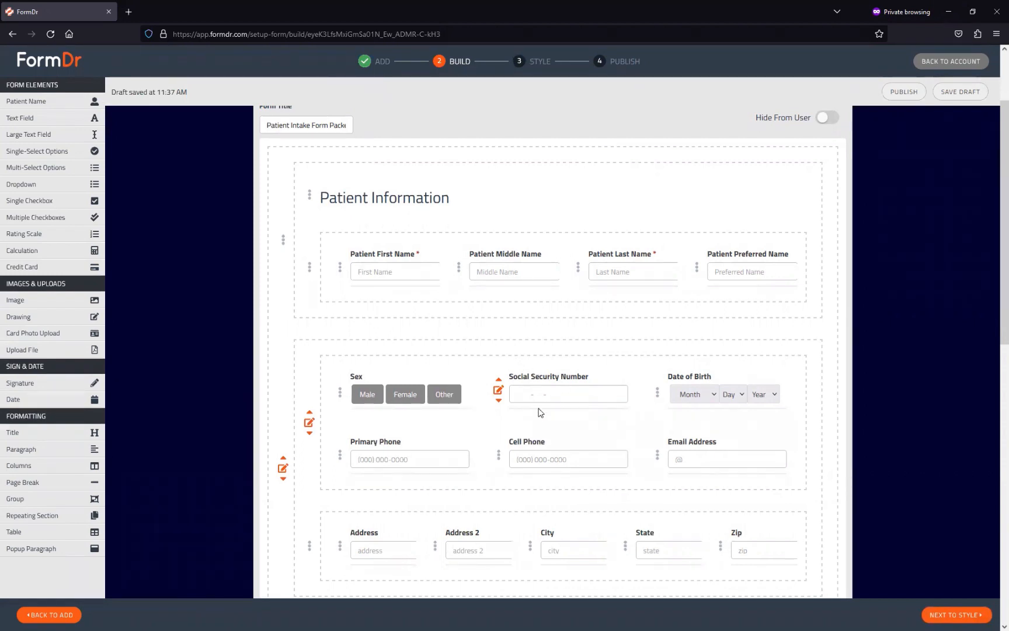
scroll(570, 484, "down", 3)
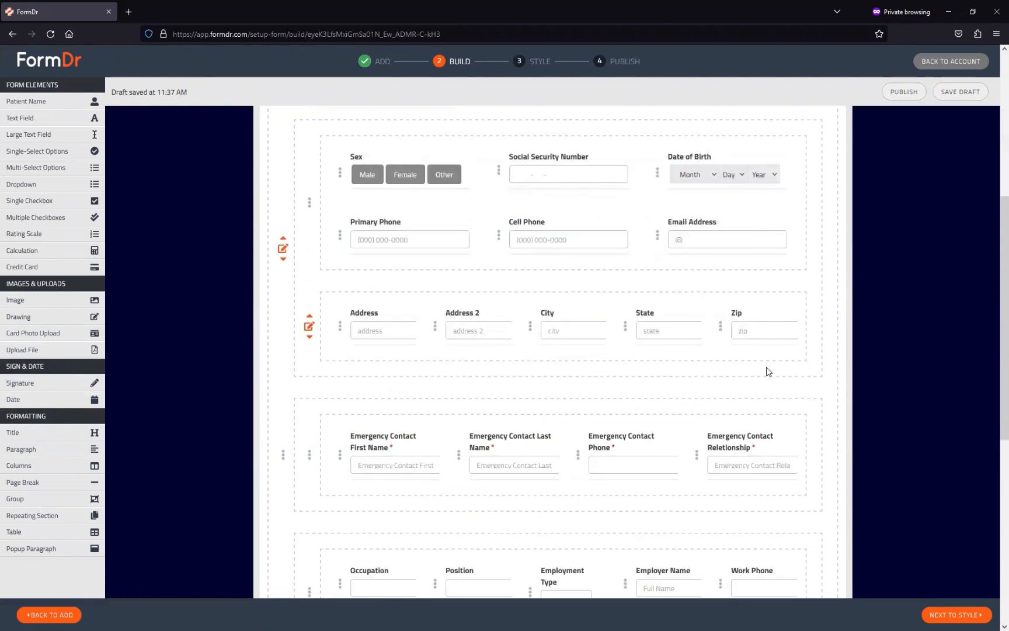
scroll(766, 374, "down", 2)
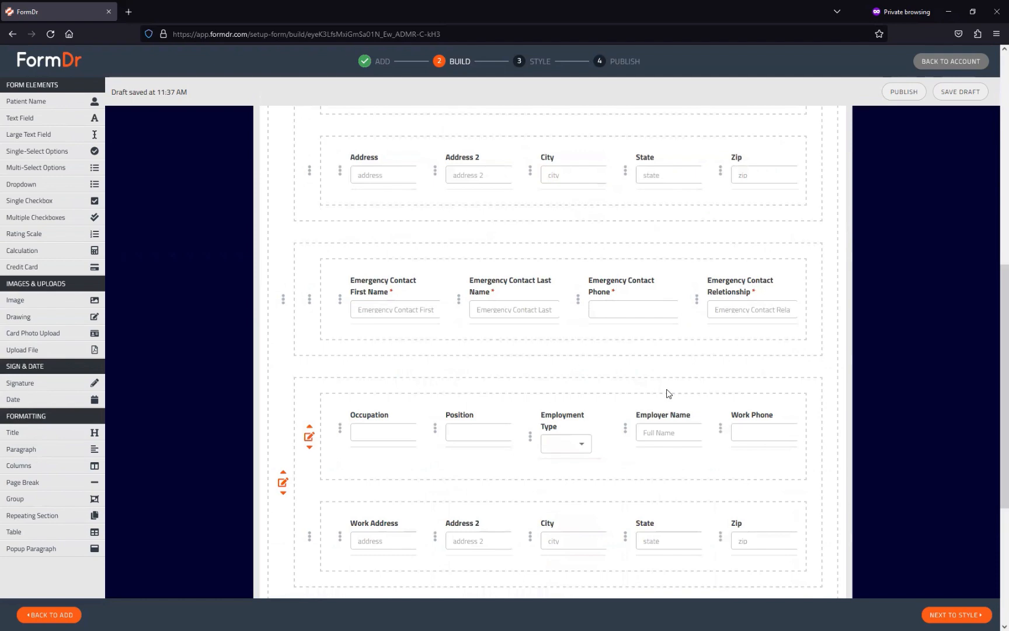
scroll(668, 393, "up", 3)
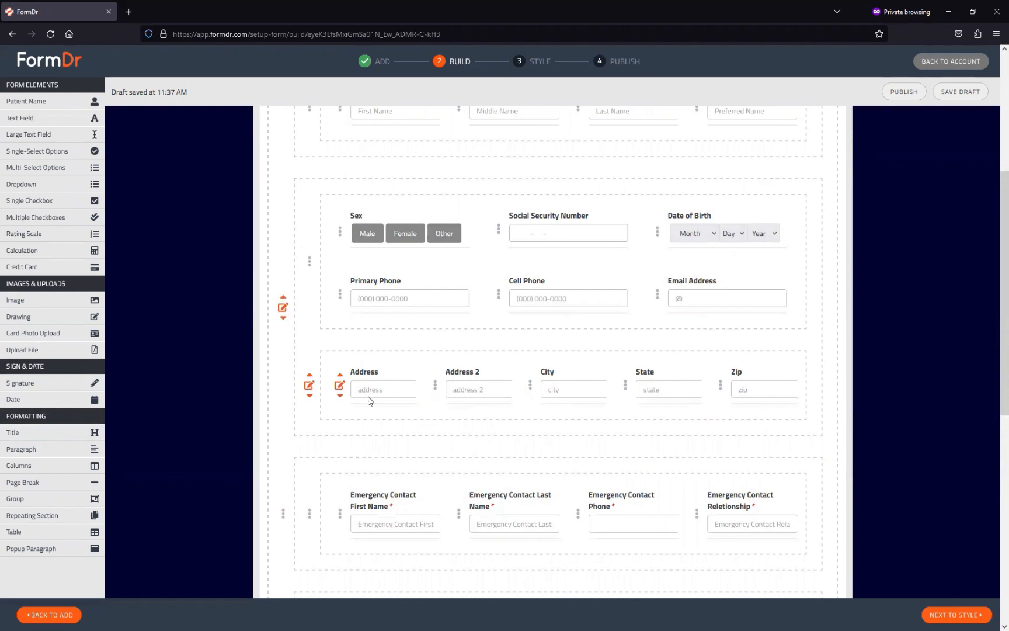
scroll(368, 401, "down", 7)
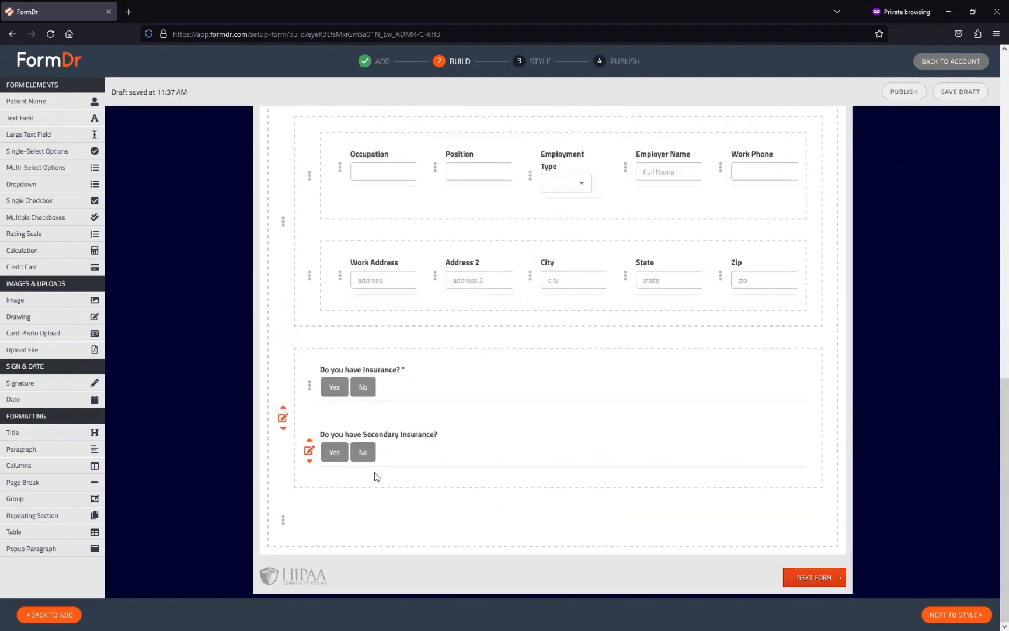
left_click(38, 120)
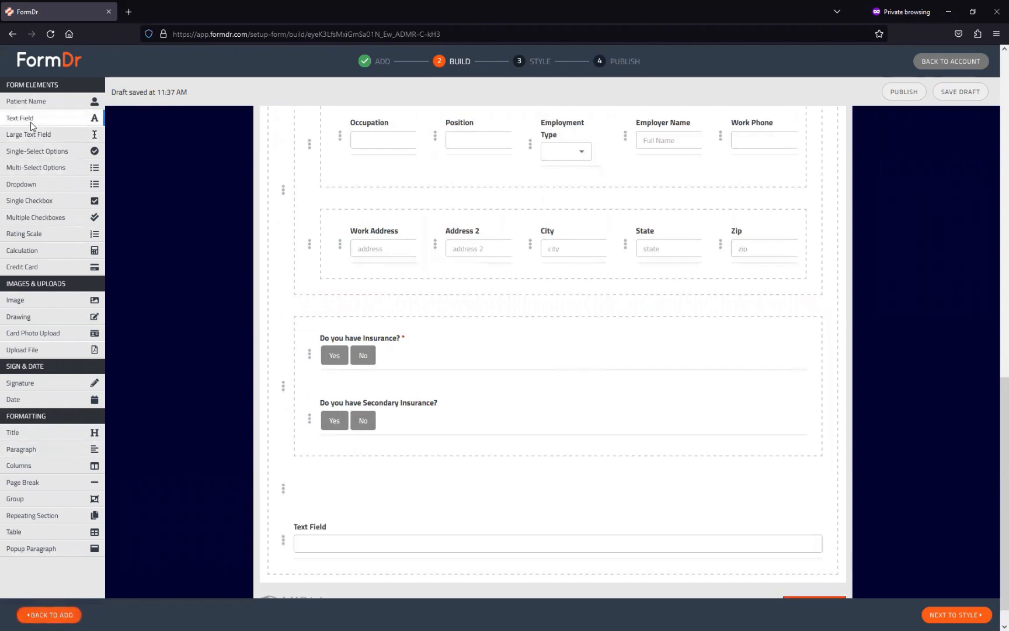
left_click_drag(23, 124, 350, 569)
Step: Open the settings of the first new text field and examine its Field name input
left_click(706, 564)
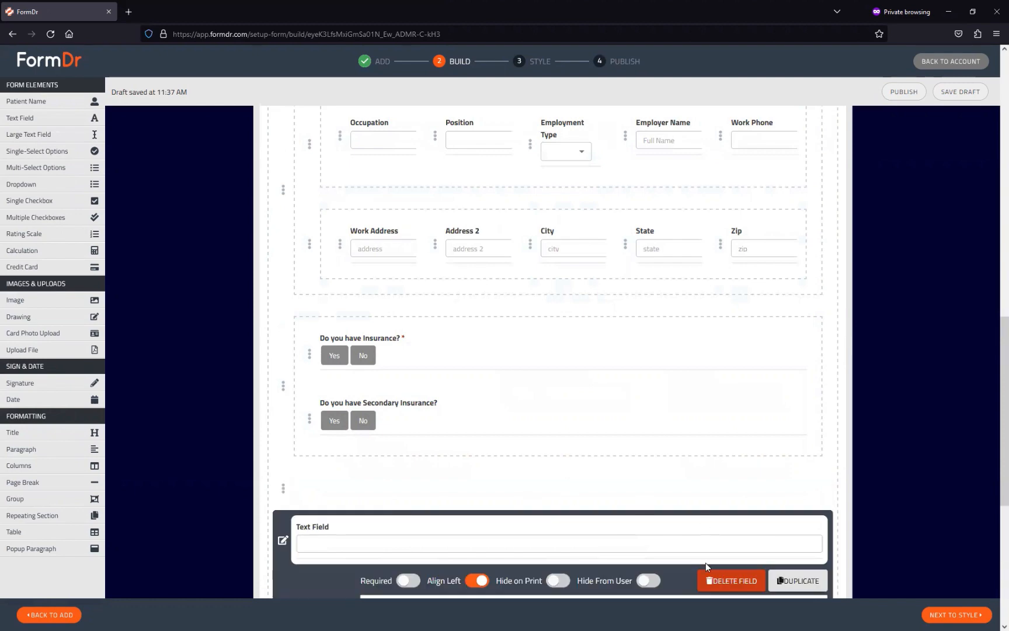
left_click(710, 574)
left_click(608, 356)
scroll(668, 408, "down", 3)
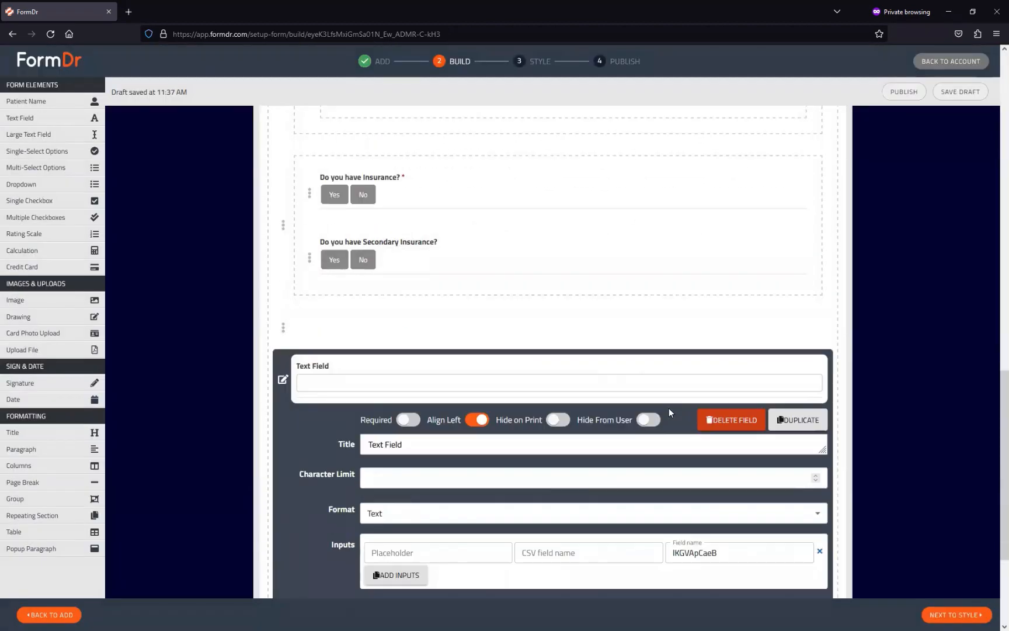
scroll(568, 360, "down", 2)
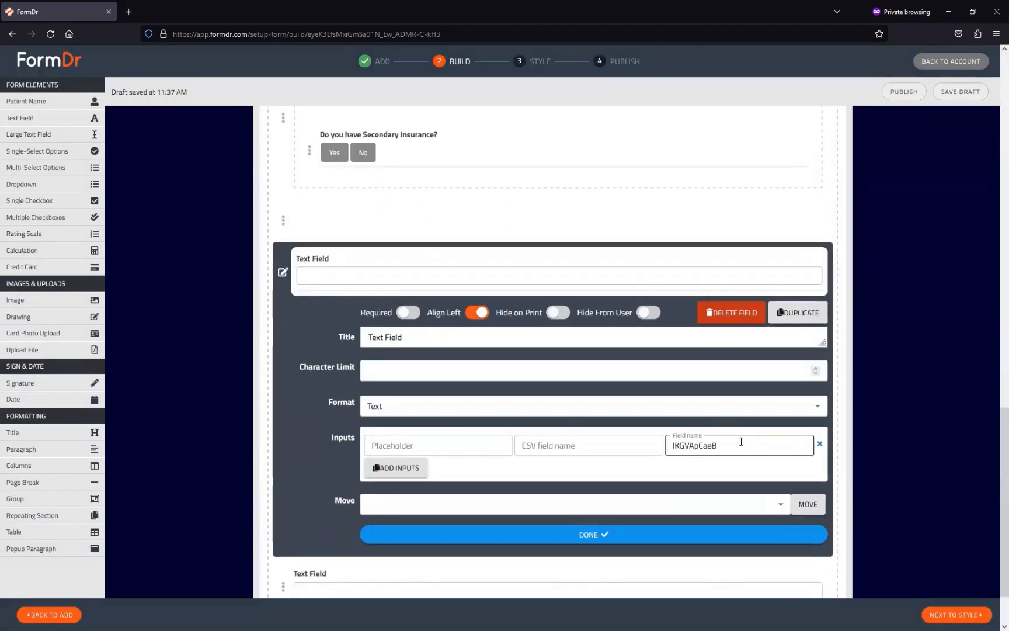
left_click_drag(740, 444, 663, 450)
left_click(687, 448)
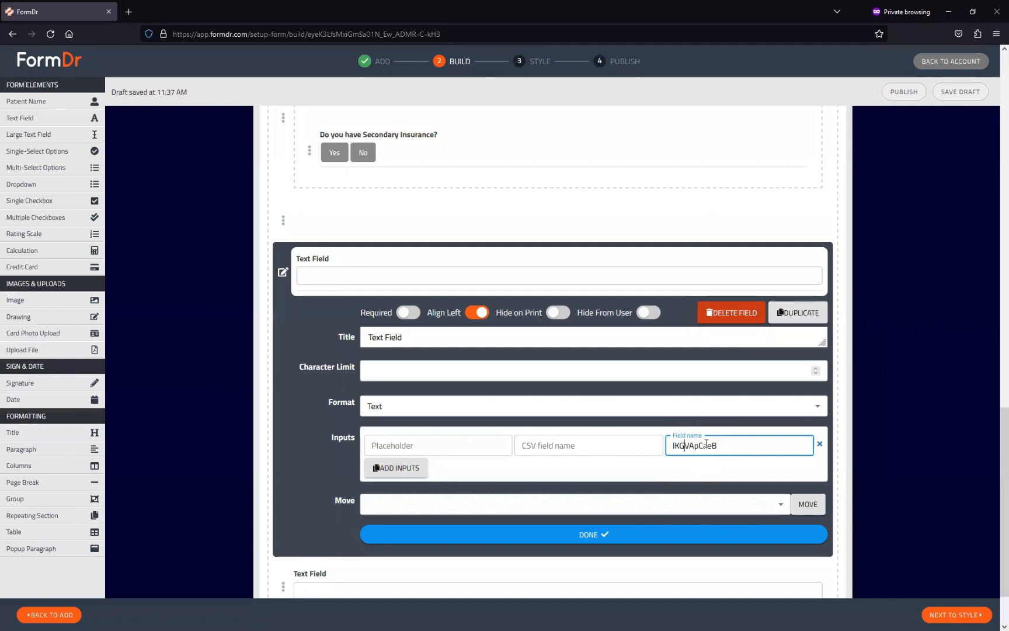
scroll(704, 447, "down", 2)
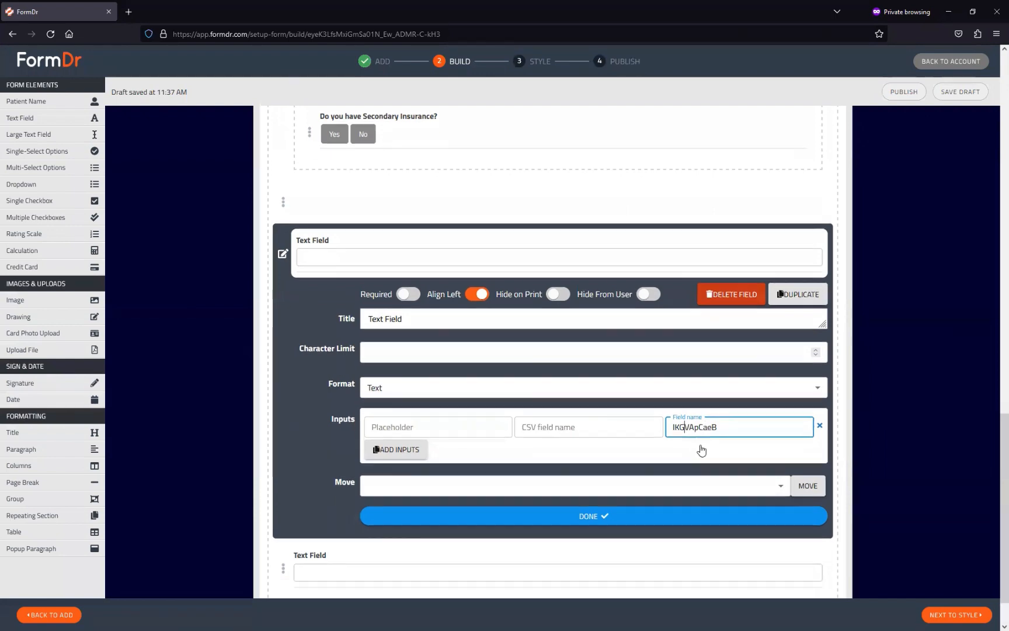
Step: Copy the second new text field's field name into the first text field so both share the same field name
left_click(283, 514)
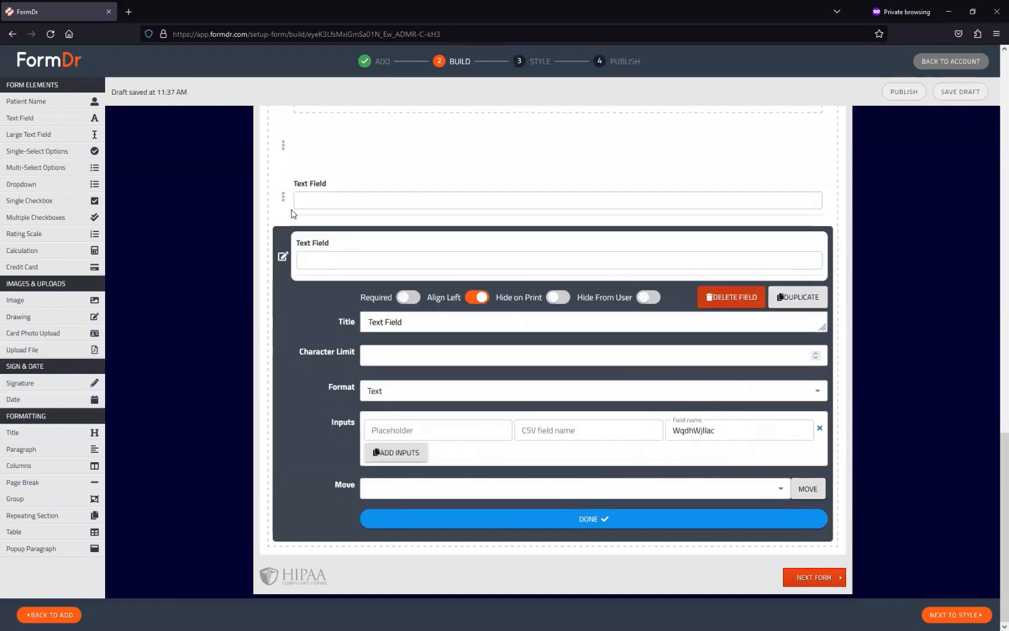
double_click(726, 429)
key("ctrl+c")
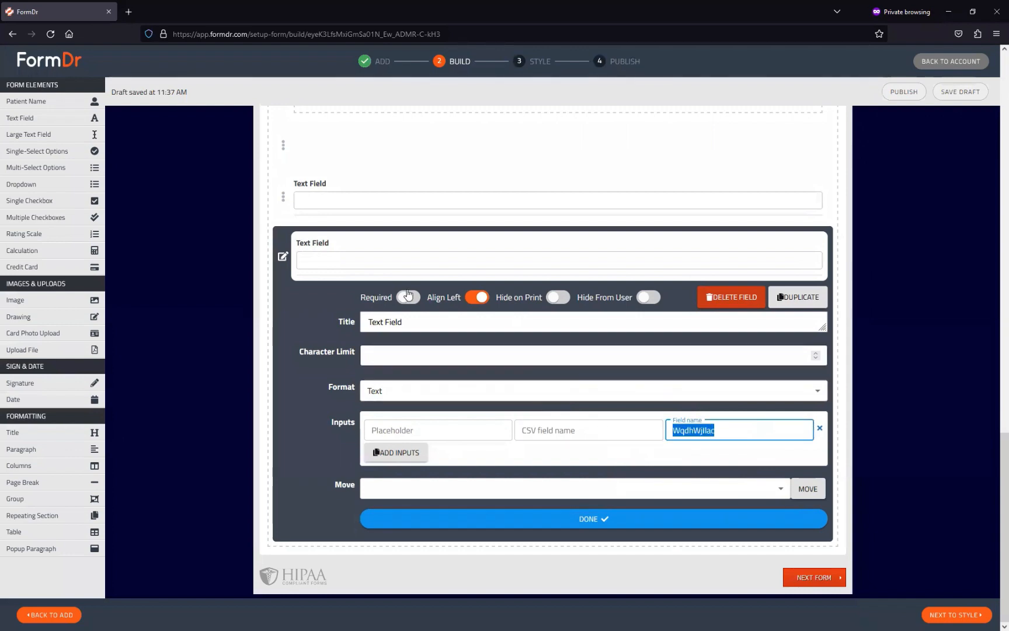
left_click(282, 197)
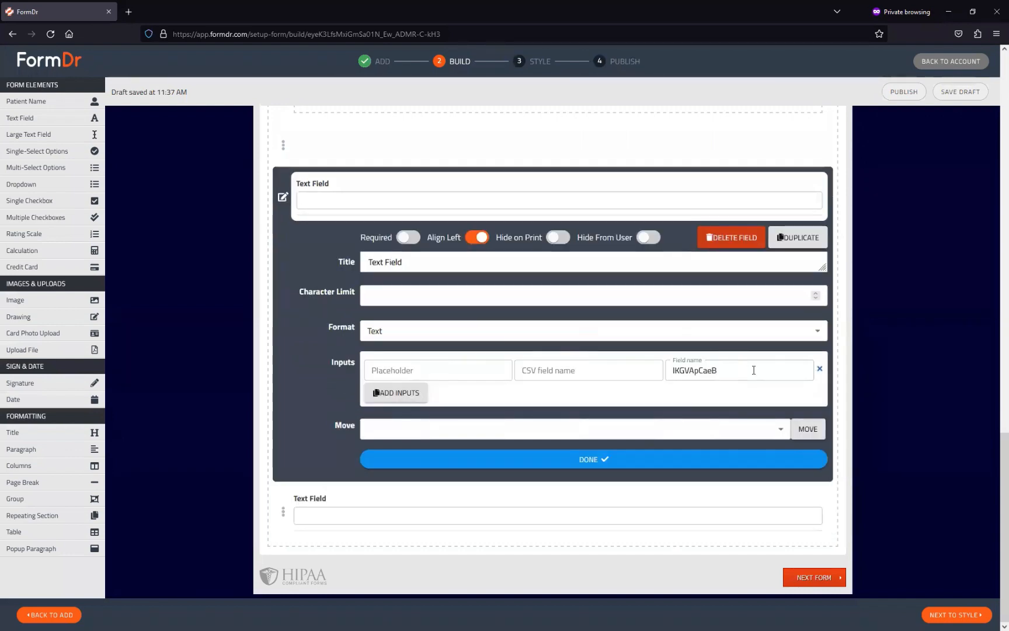
left_click_drag(752, 371, 650, 367)
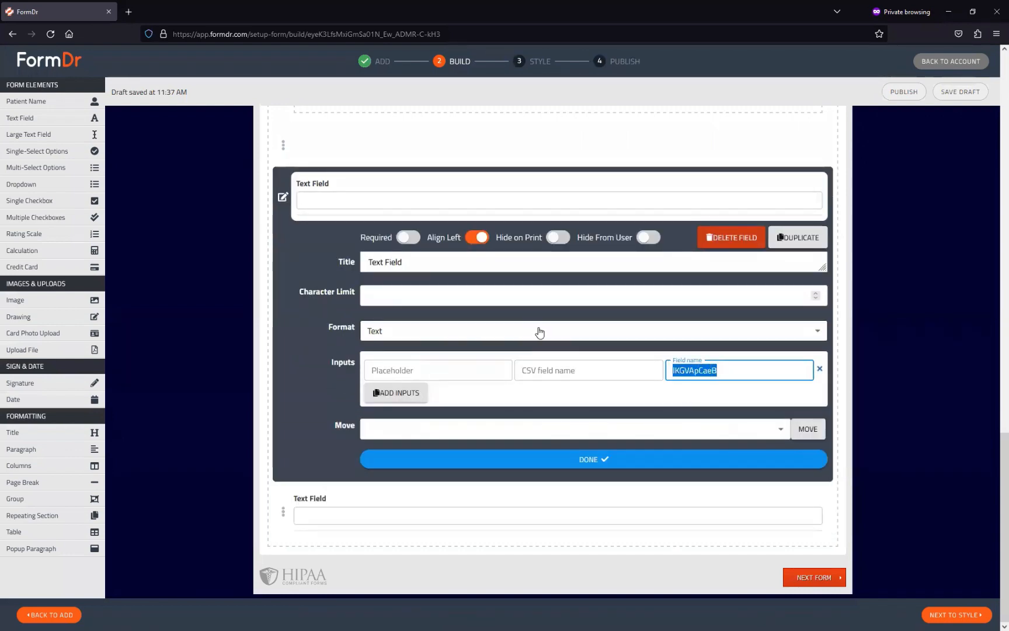
key("ctrl+v")
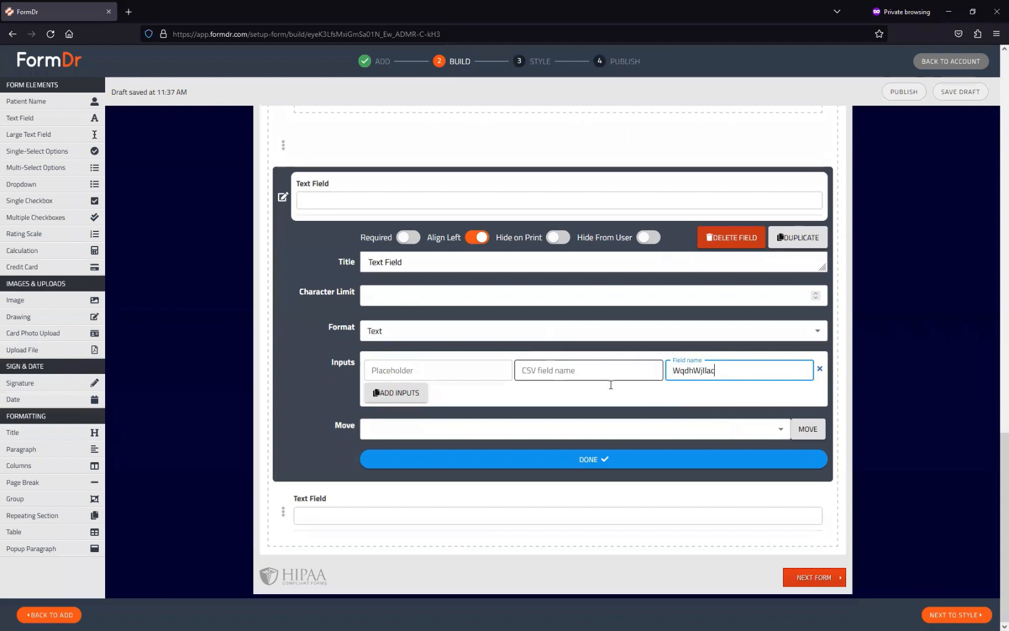
left_click(662, 459)
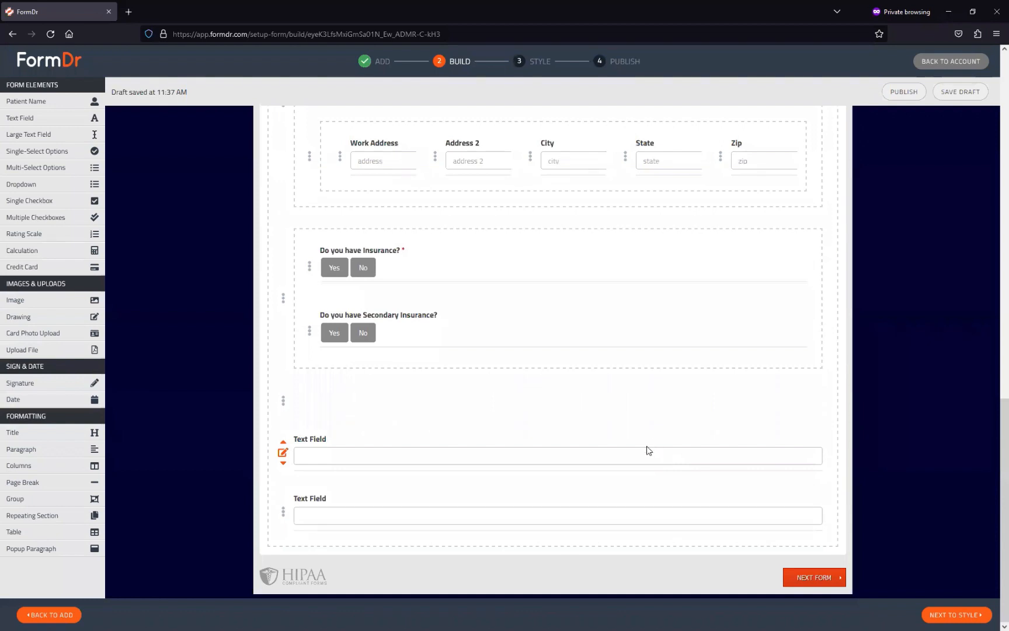
Step: Go to the Style stage and test the "Do you have Insurance?" question with Yes and with No
left_click(973, 618)
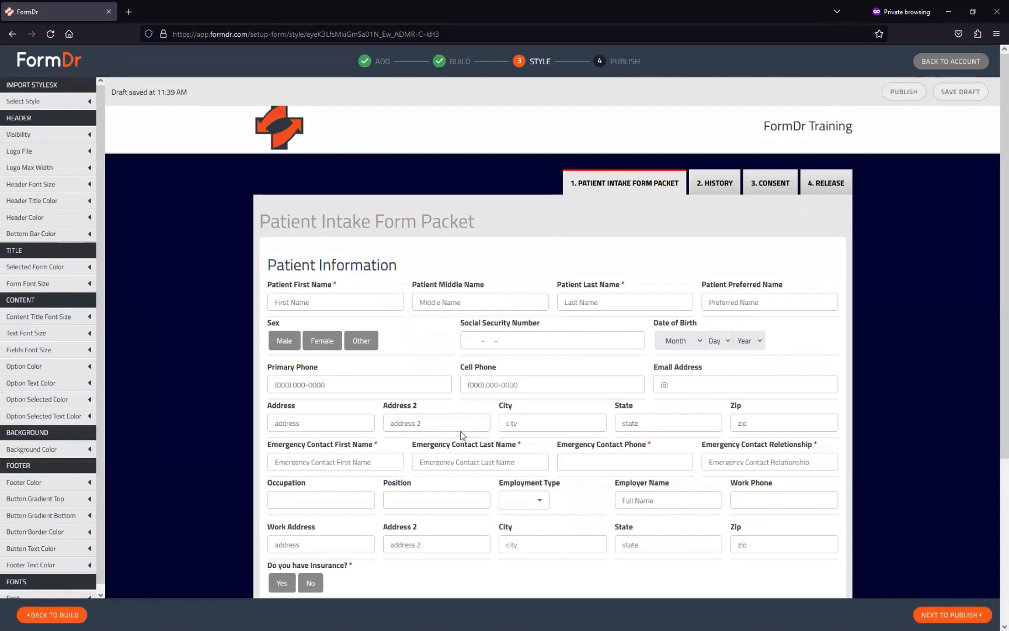
left_click(493, 384)
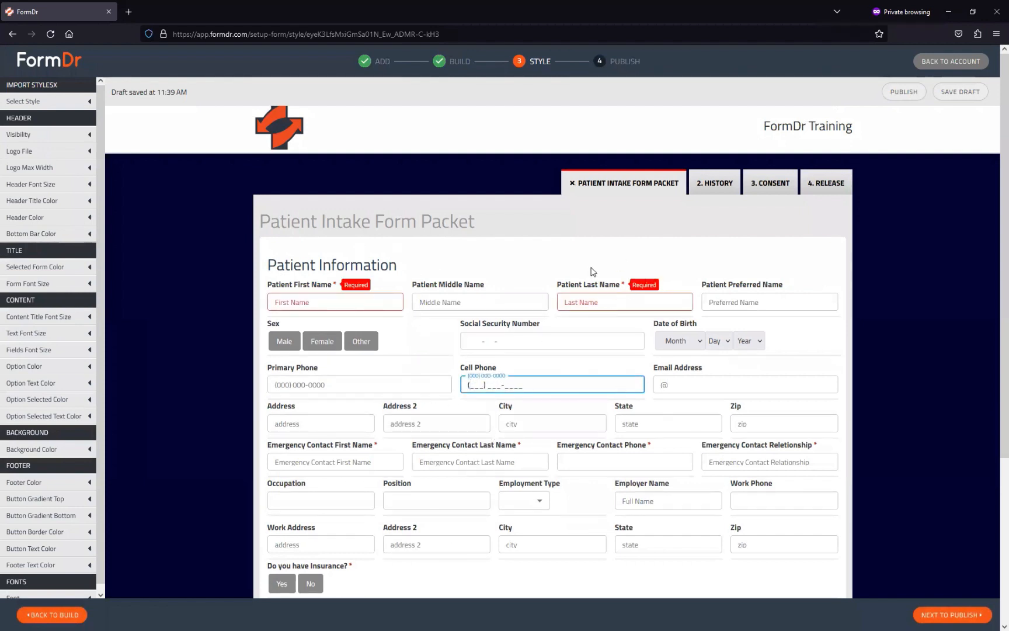
scroll(408, 443, "down", 2)
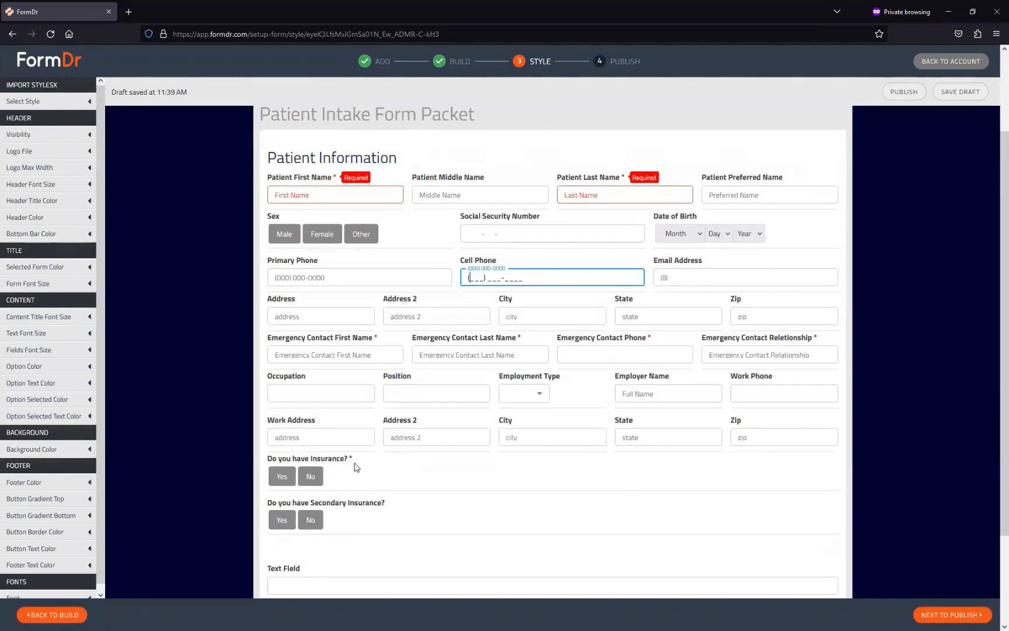
scroll(402, 409, "down", 1)
left_click(281, 432)
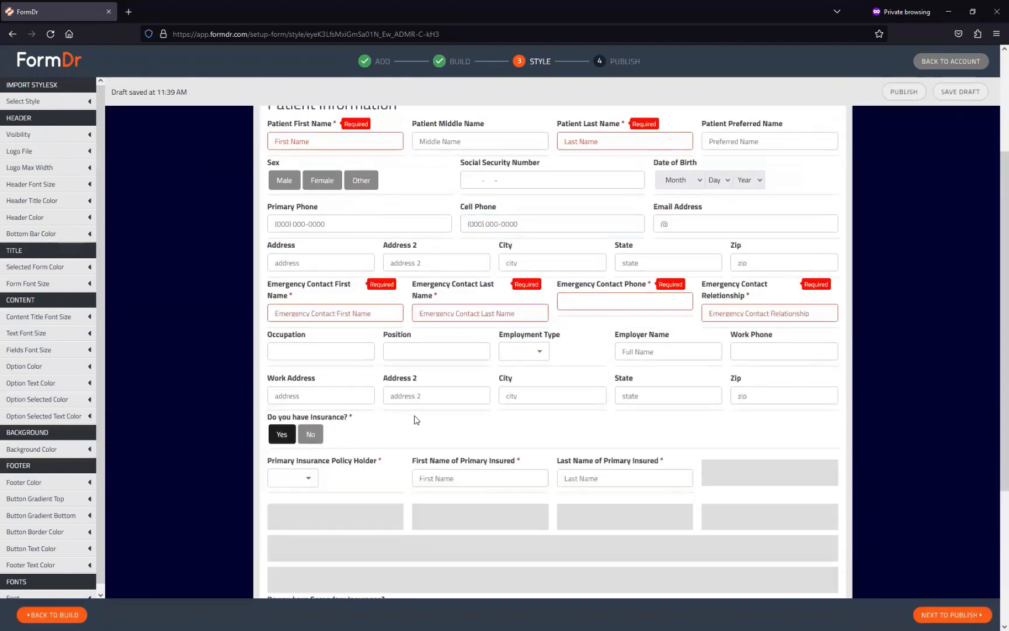
scroll(351, 379, "down", 4)
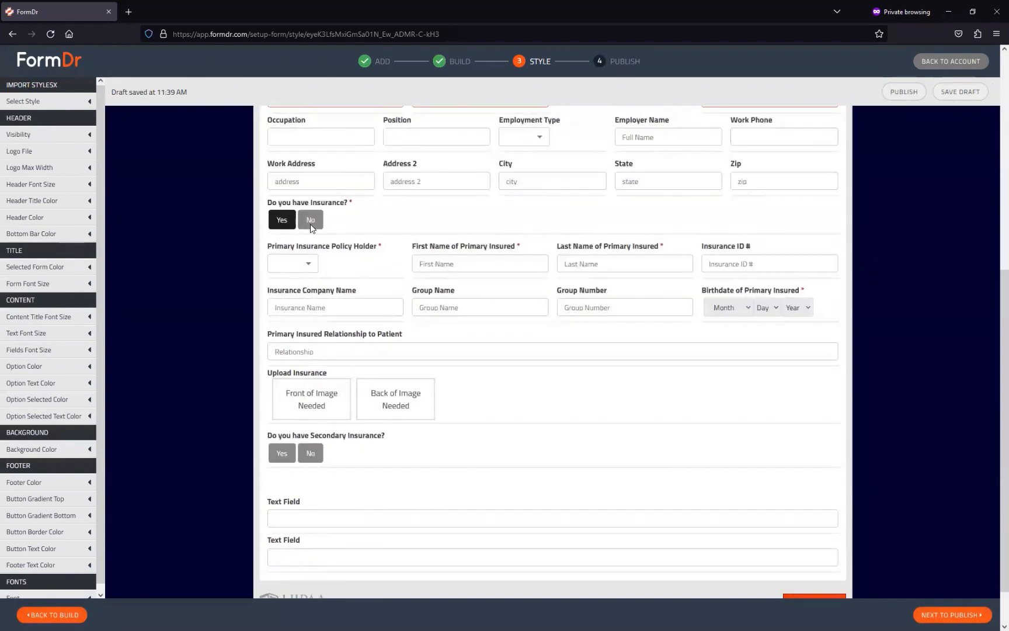
left_click(310, 224)
left_click(284, 363)
left_click(303, 361)
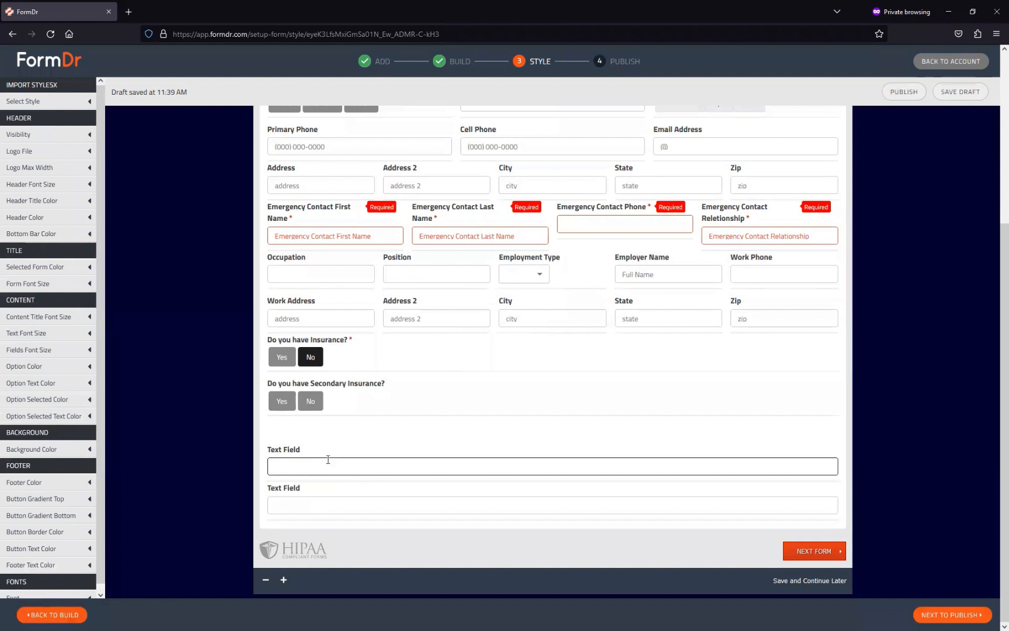
Step: Enter "Test Information" in the first of the two new text fields to test autofill between them
left_click(279, 508)
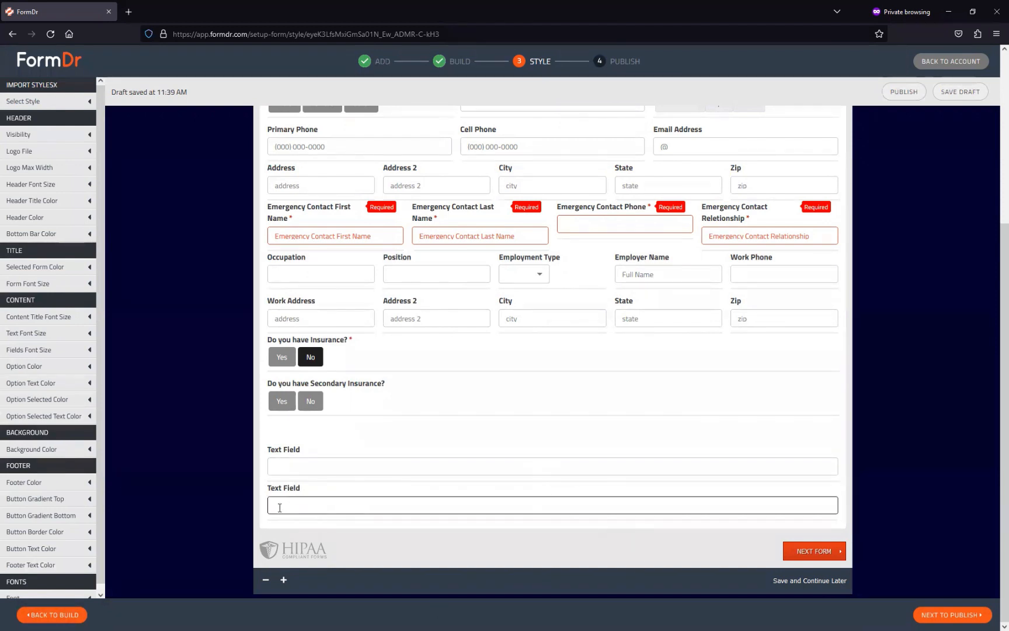
left_click(292, 467)
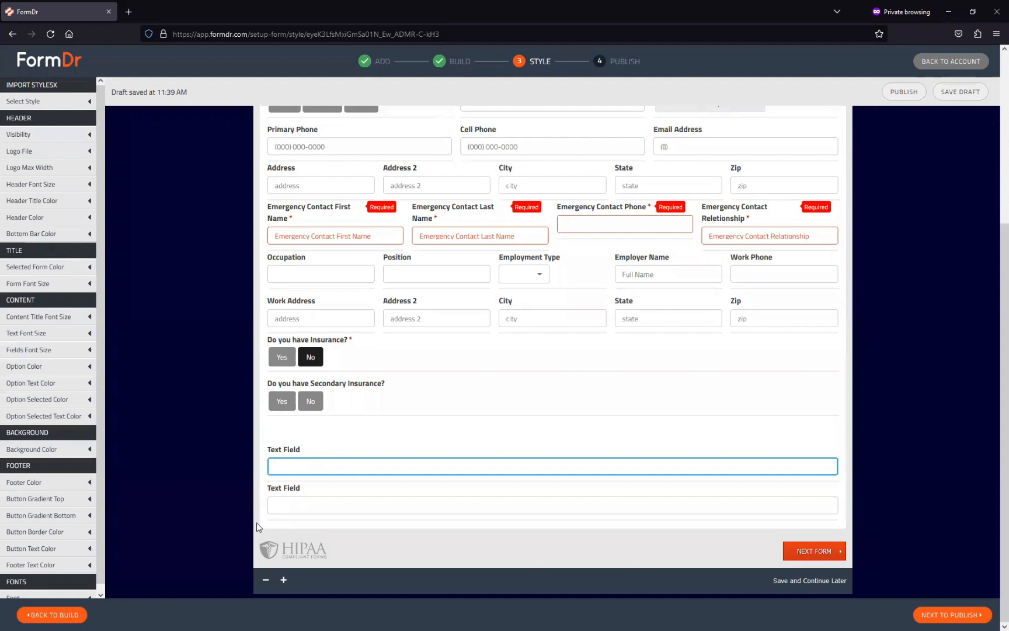
type("Test Information")
Step: Return to the Build stage and show the Authorization section of the Release form
left_click(51, 615)
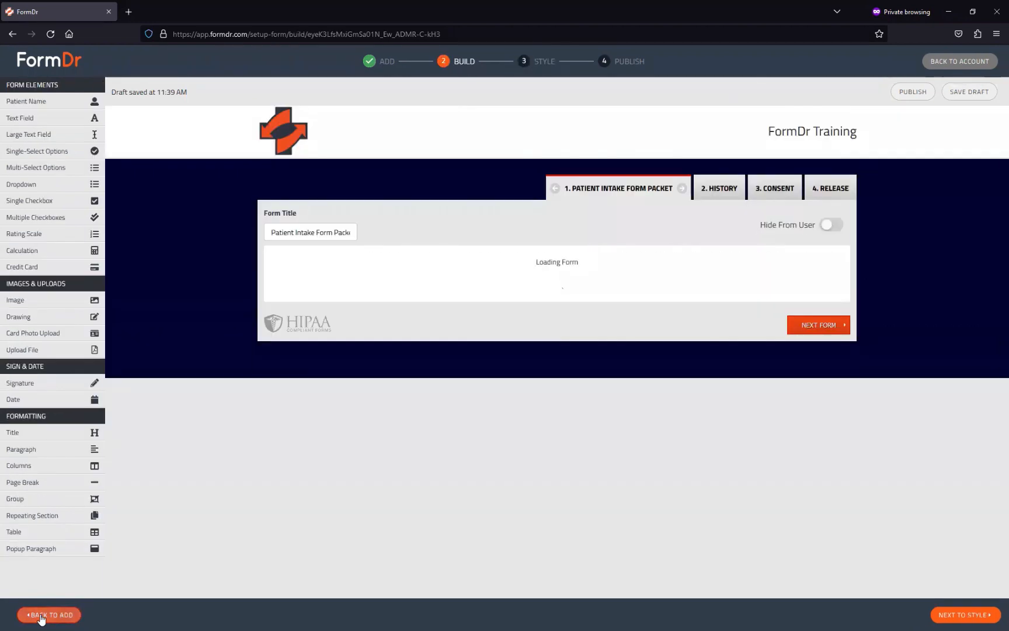
scroll(483, 491, "down", 3)
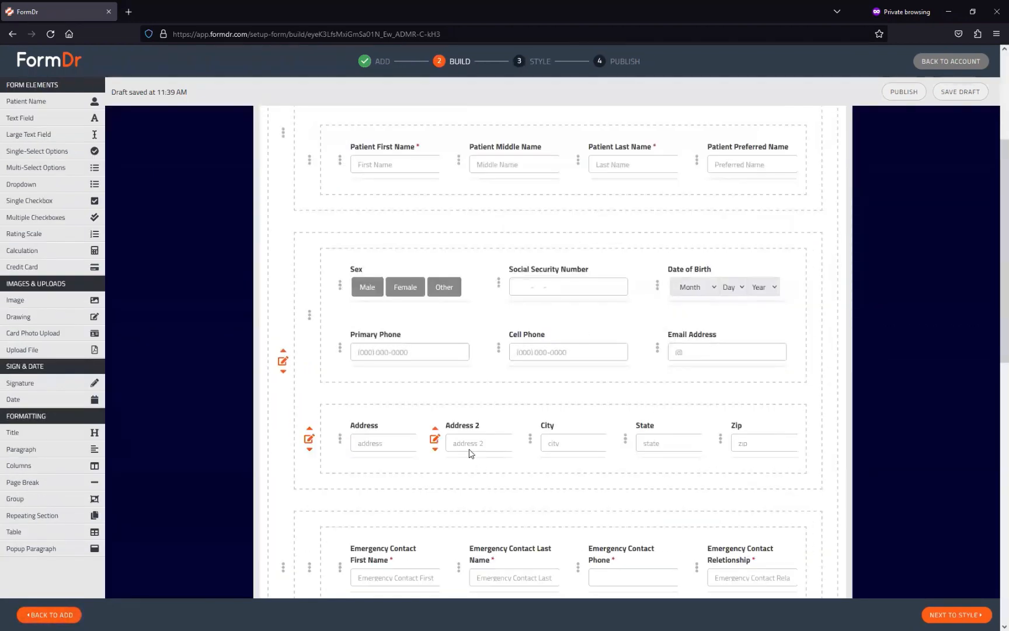
scroll(474, 485, "up", 3)
left_click(818, 190)
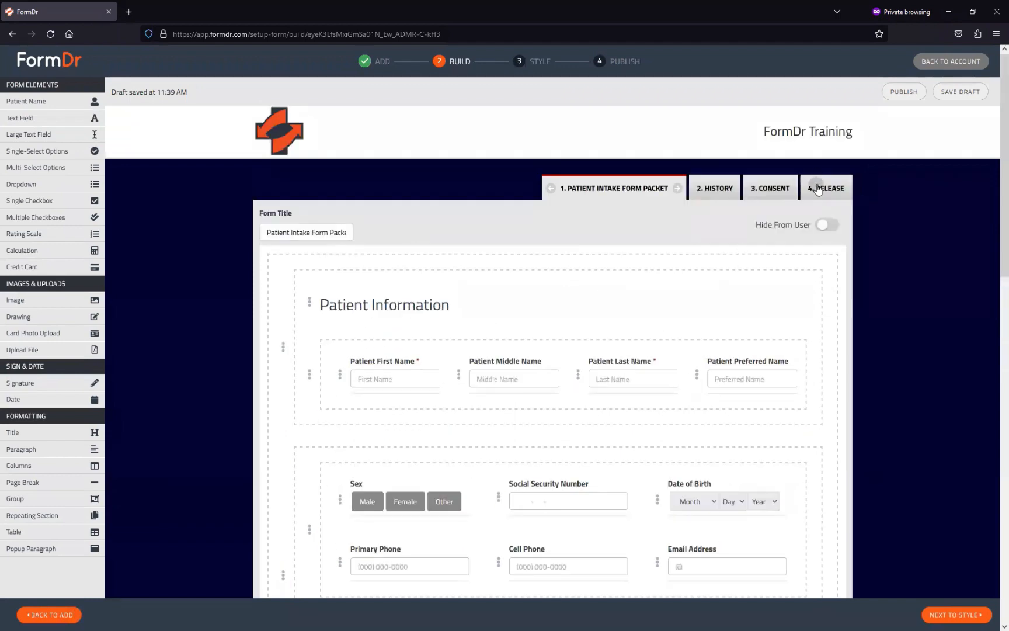
scroll(712, 392, "down", 15)
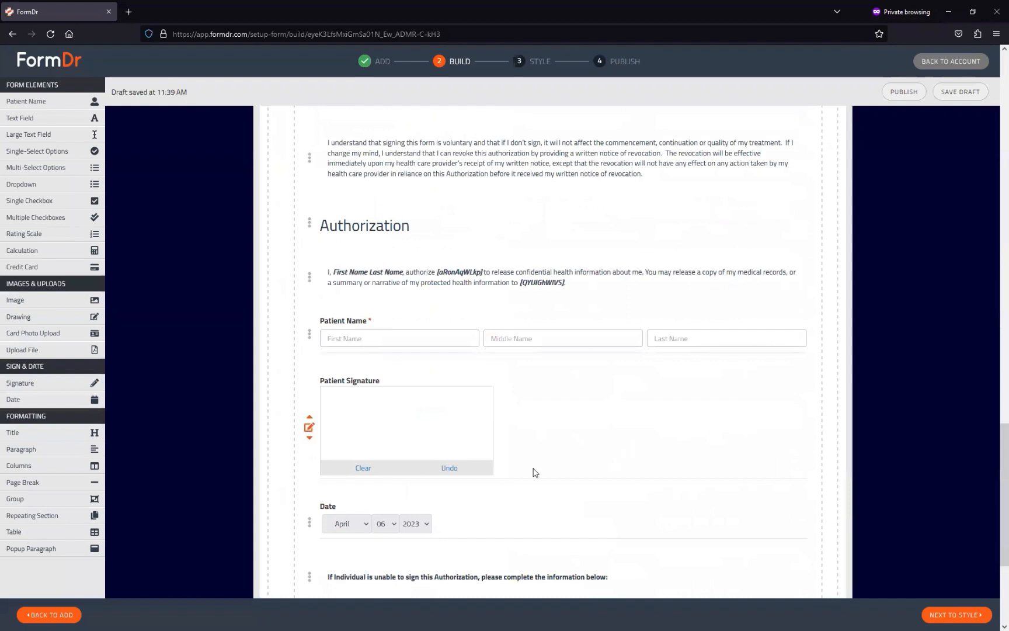
Step: Place the Patient Signature in a columns layout, add a group in the adjacent column, and put two text fields inside it
mouse_move(81, 463)
left_mouse_down()
mouse_move(409, 388)
mouse_move(503, 444)
mouse_move(501, 476)
left_mouse_up()
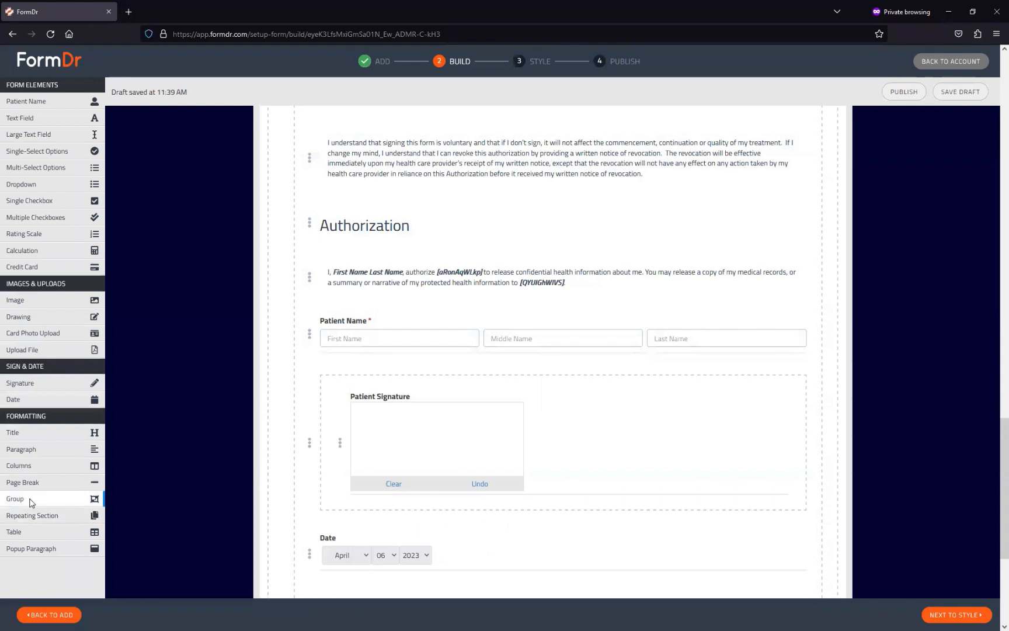
left_click_drag(32, 499, 359, 484)
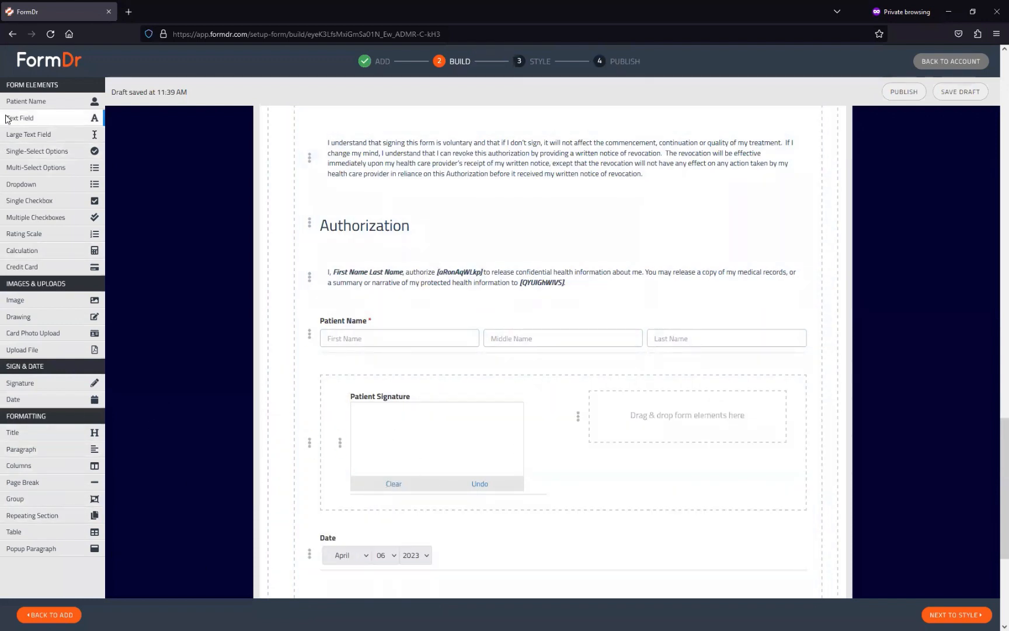
left_click_drag(9, 121, 618, 346)
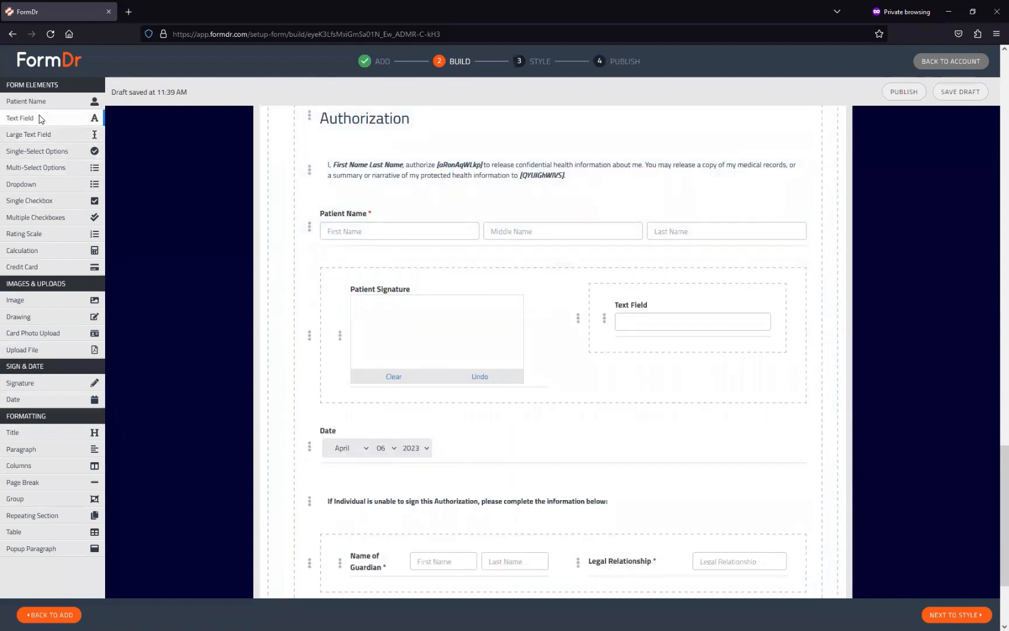
mouse_move(40, 119)
left_mouse_down()
mouse_move(200, 326)
mouse_move(403, 403)
mouse_move(424, 466)
mouse_move(411, 474)
mouse_move(581, 350)
left_mouse_up()
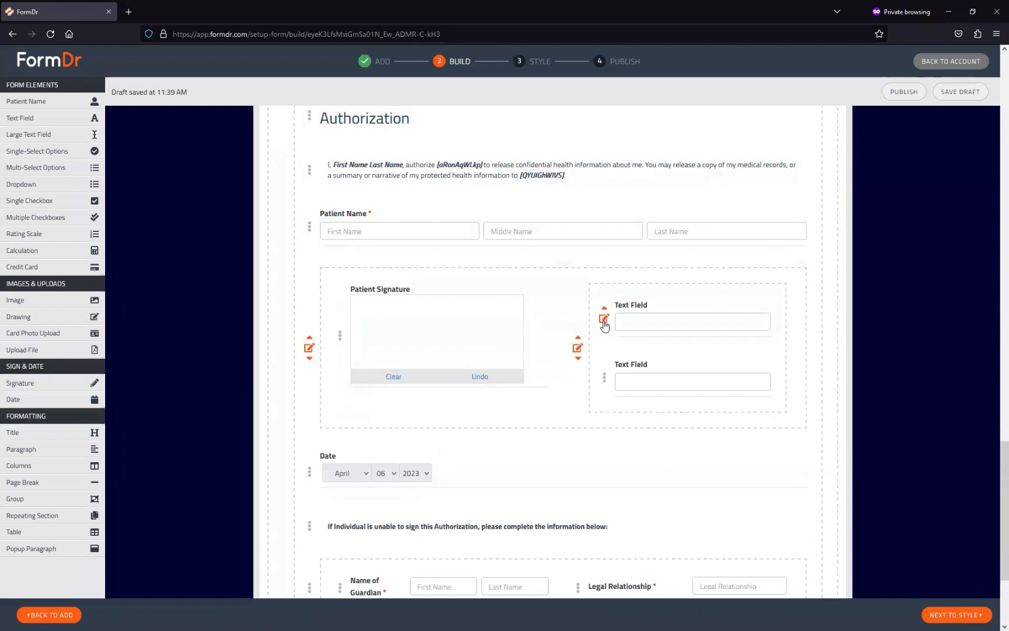
Step: Set the title of the first text field beside the signature to "SSN" and finish editing it
left_click(604, 319)
triple_click(677, 447)
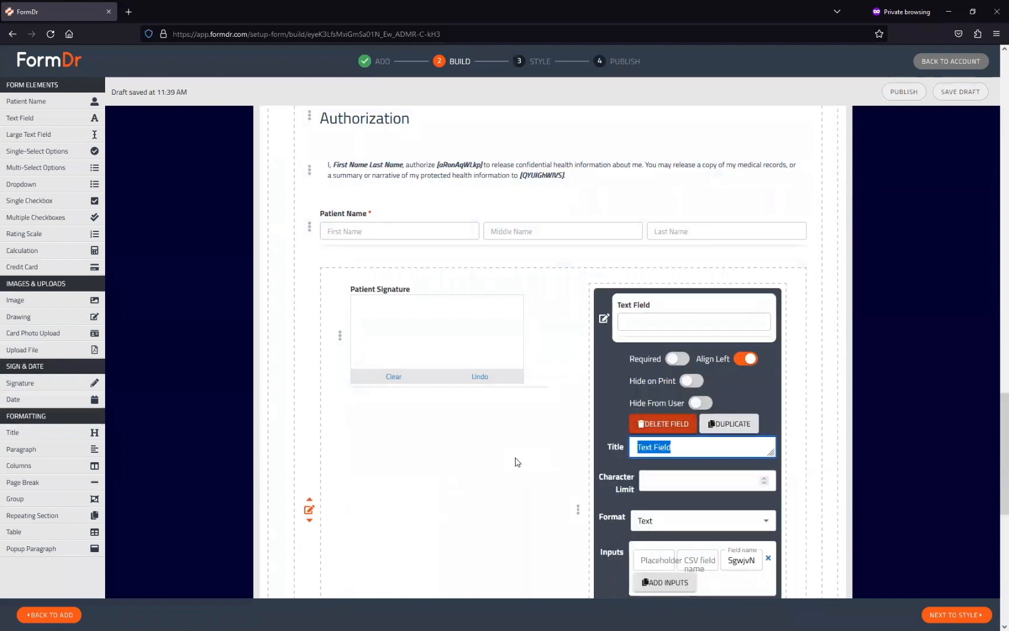
type("SSN")
scroll(626, 427, "down", 2)
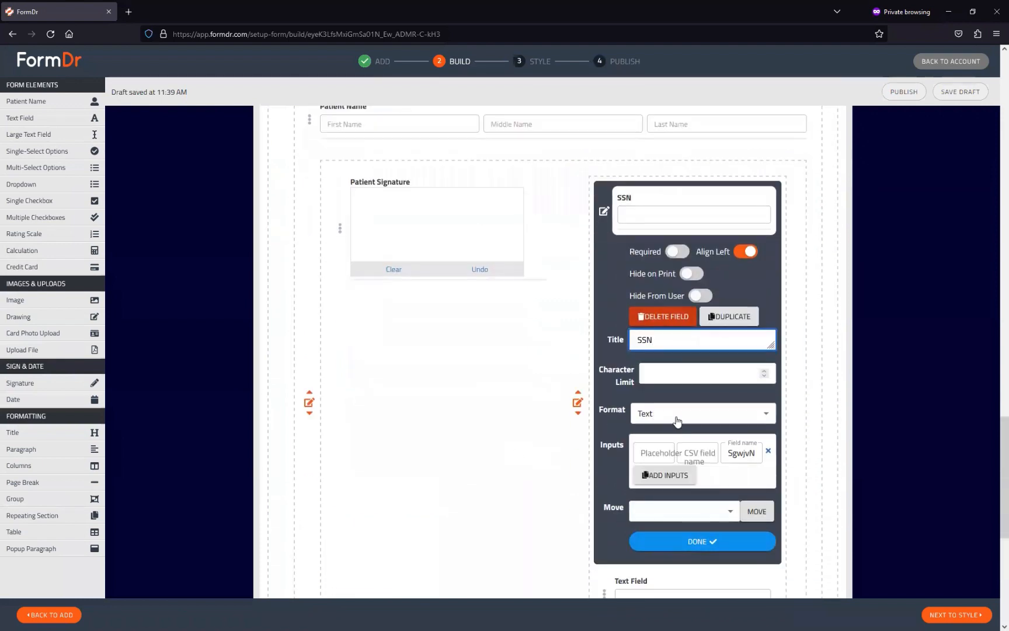
left_click(662, 541)
Step: Set the title of the second text field beside the signature to "Patient Address" and finish editing it
left_click(605, 272)
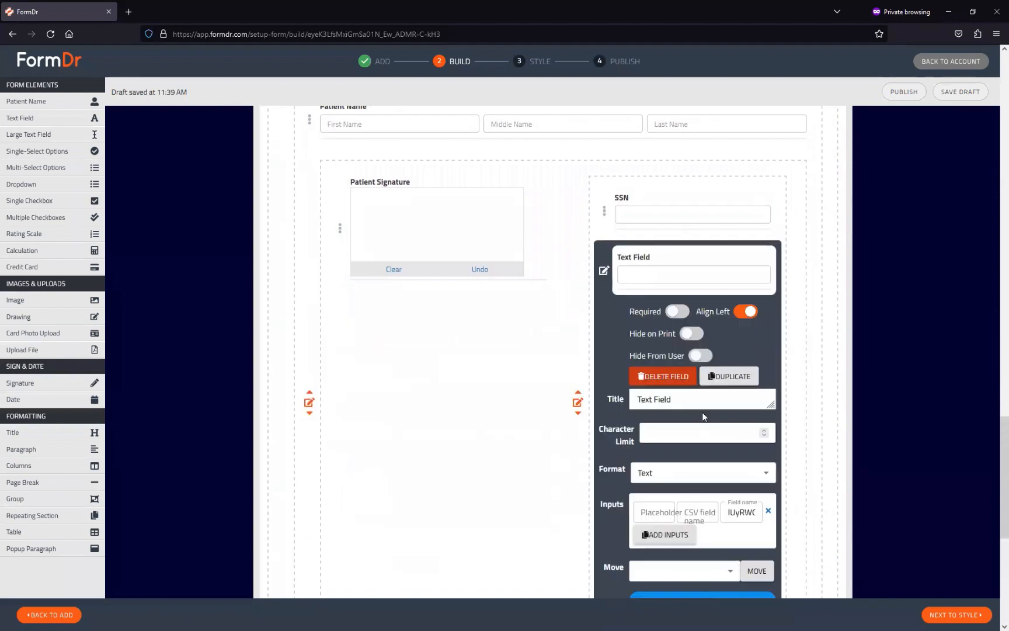
type("Psa")
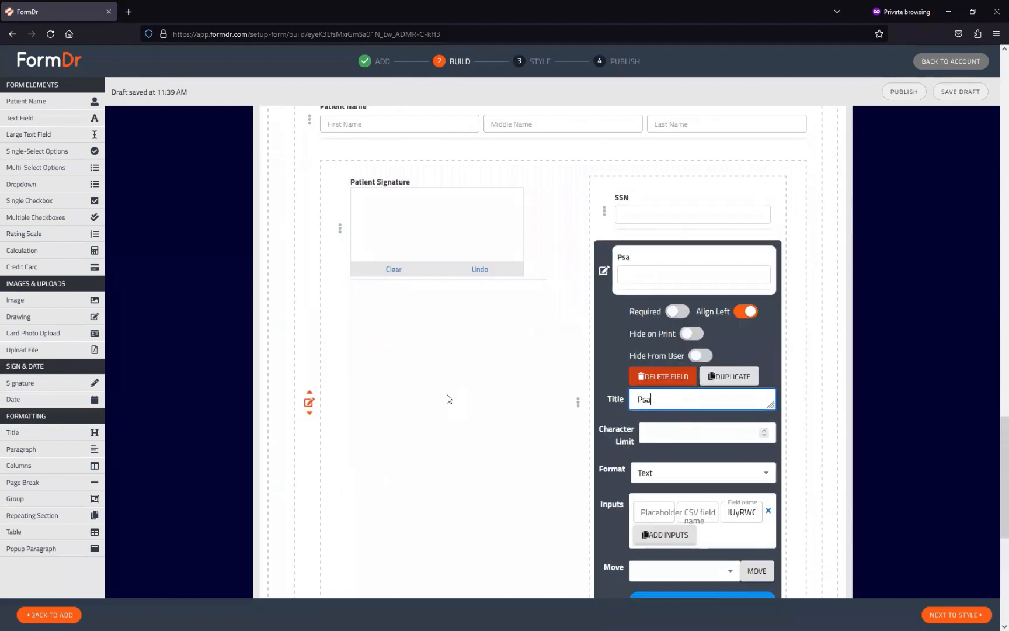
type("atient Address")
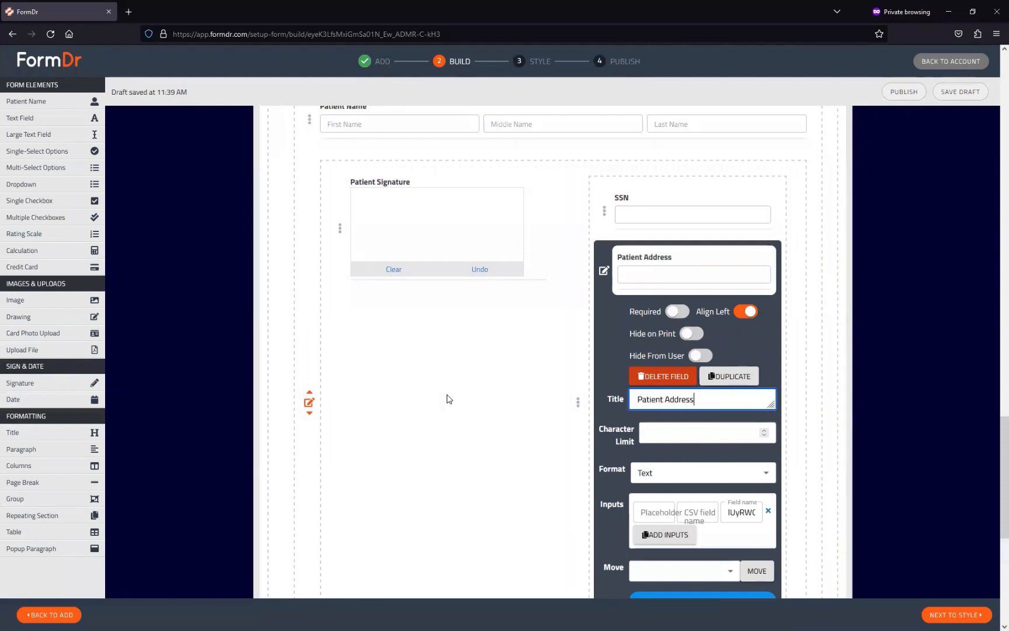
left_click(604, 271)
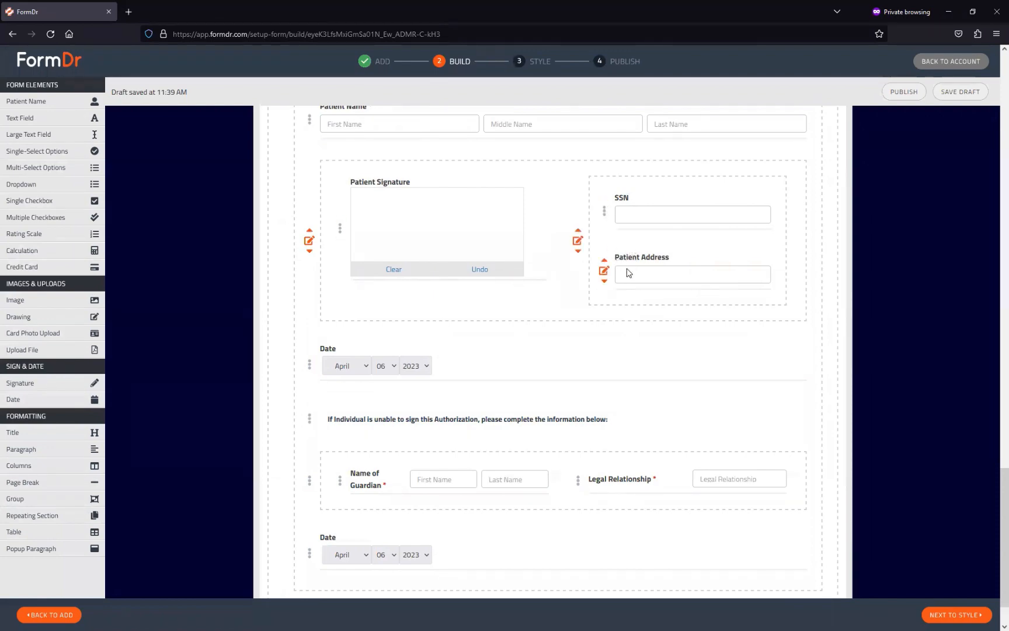
Step: Add three more inputs to the Patient Address field
scroll(619, 295, "up", 4)
scroll(604, 378, "down", 2)
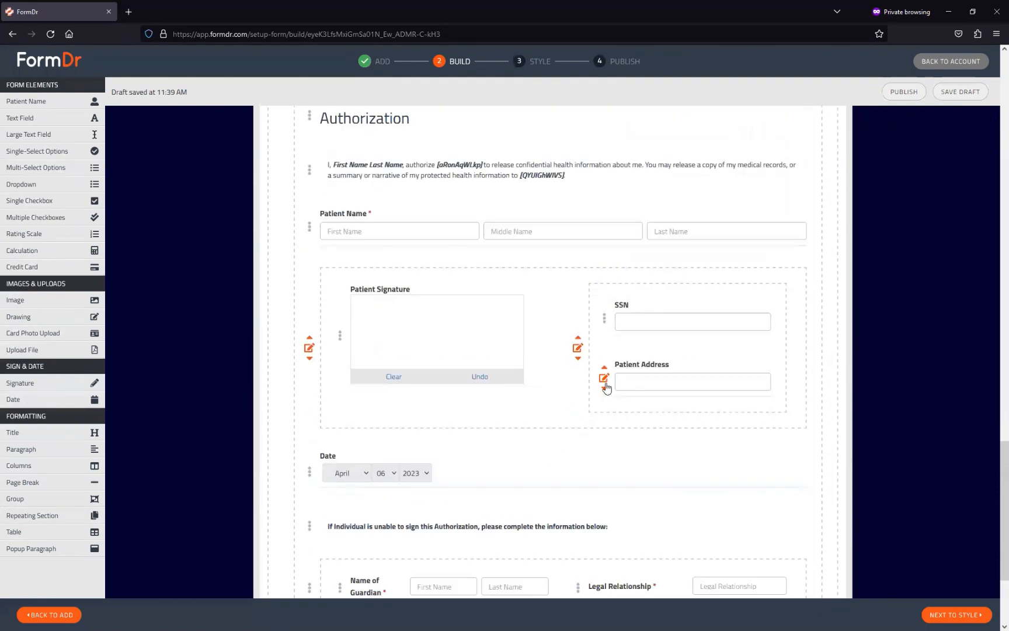
left_click(604, 378)
scroll(642, 409, "down", 3)
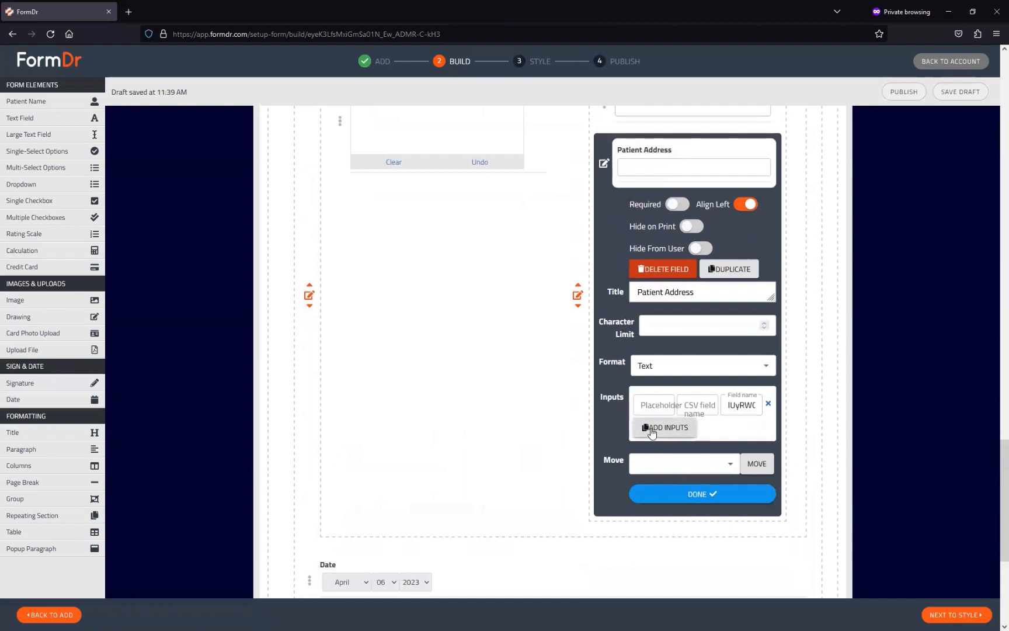
left_click(657, 427)
left_click(665, 454)
left_click(665, 482)
Step: Set the placeholders of the four Patient Address inputs to Address, City, State and Zip, and finish editing the field
left_click(658, 412)
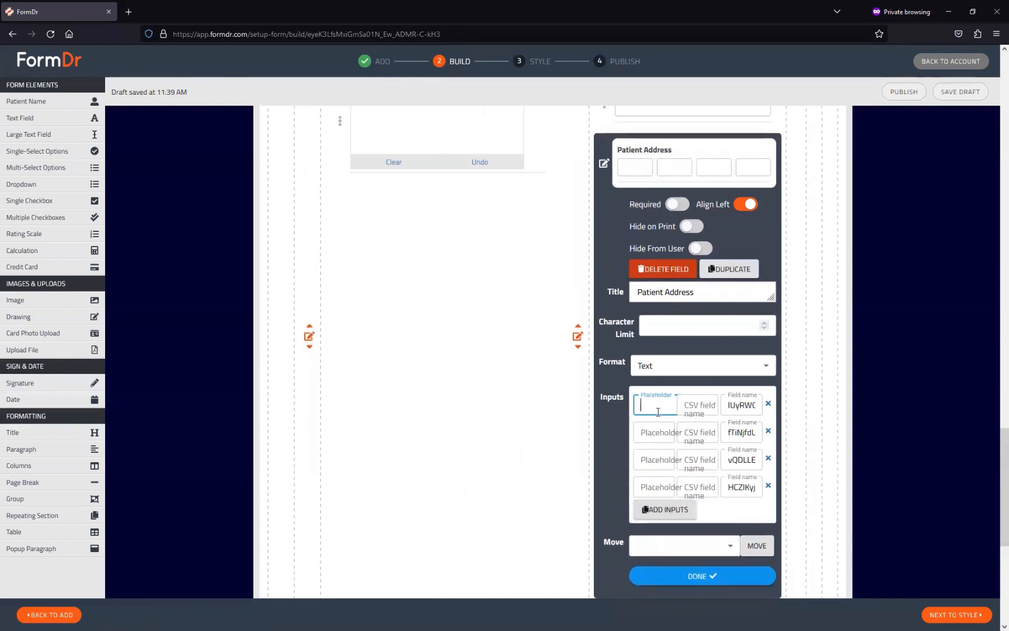
type("Address")
key("Tab")
key("Tab")
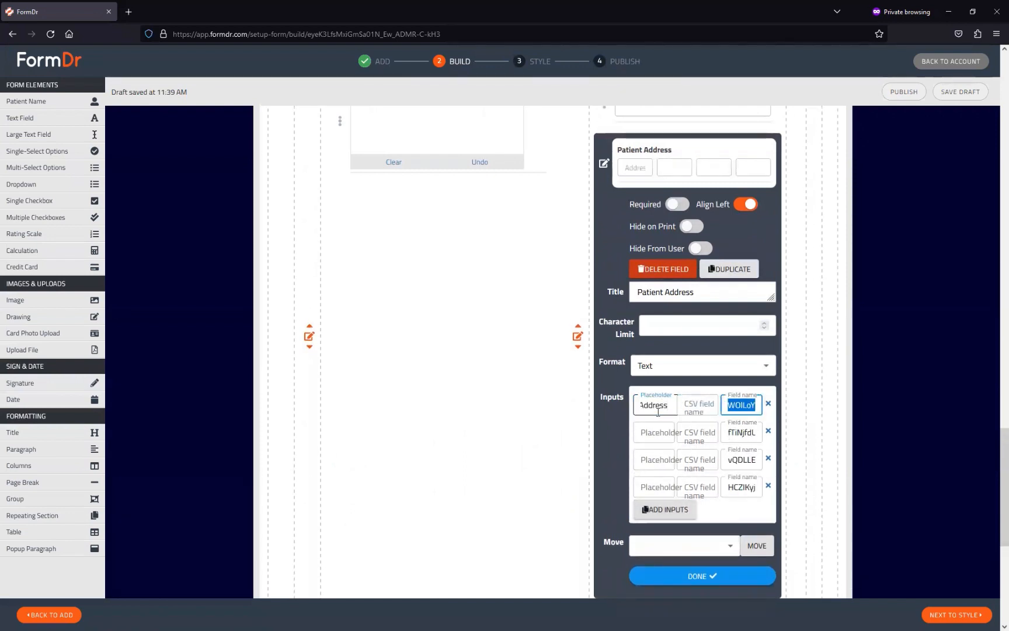
key("Tab")
type("City")
key("Tab")
key("Tab")
key("Tab")
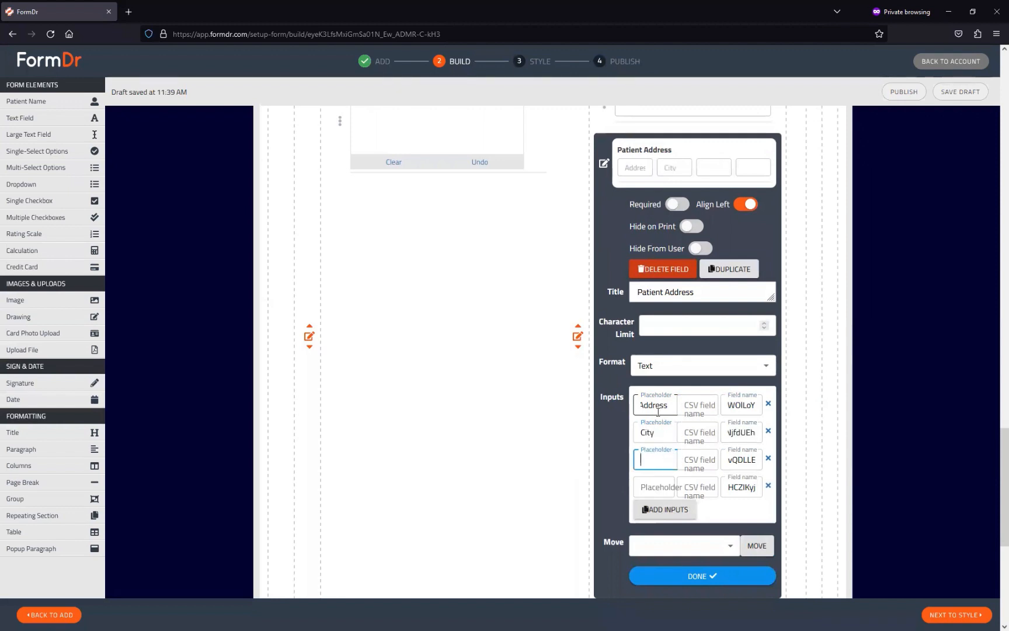
type("State")
key("Tab")
key("Tab")
key("Tab")
type("Z")
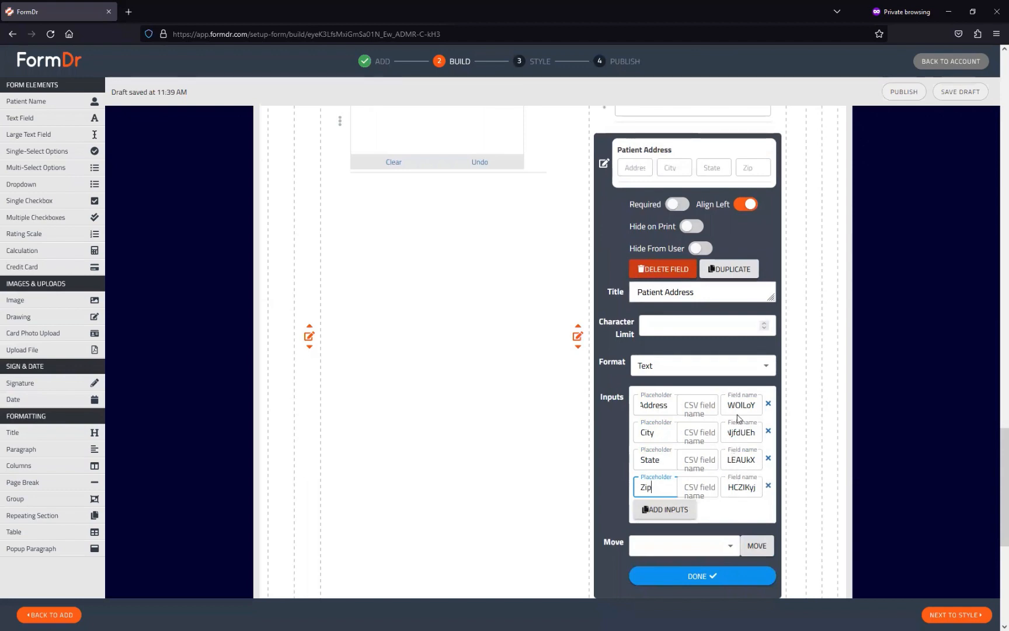
left_click(603, 164)
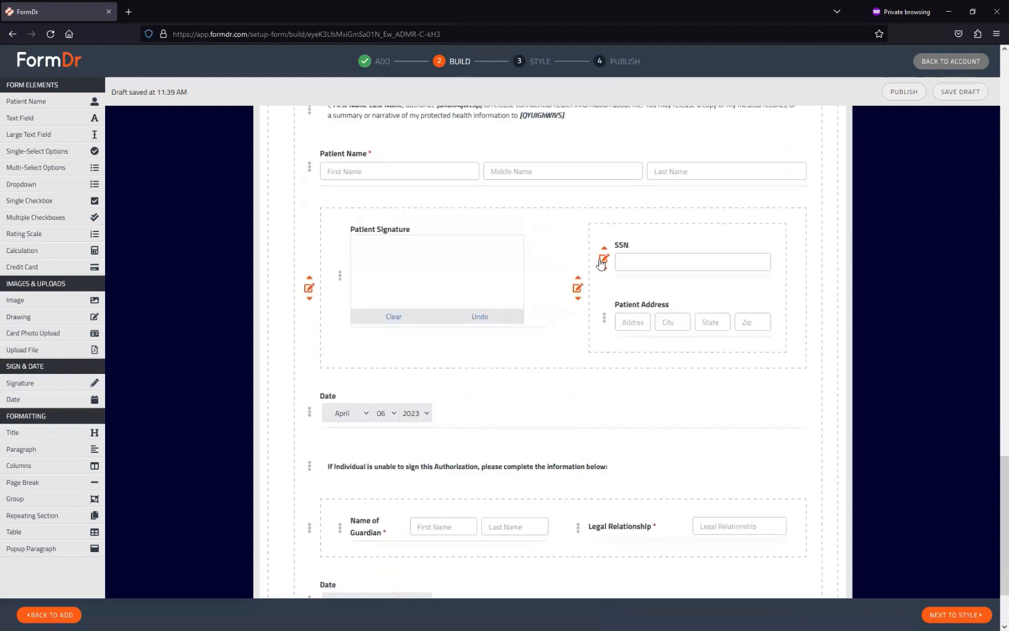
Step: Give the new SSN field a Social Security number pattern (___-__-____) as its placeholder
left_click(603, 259)
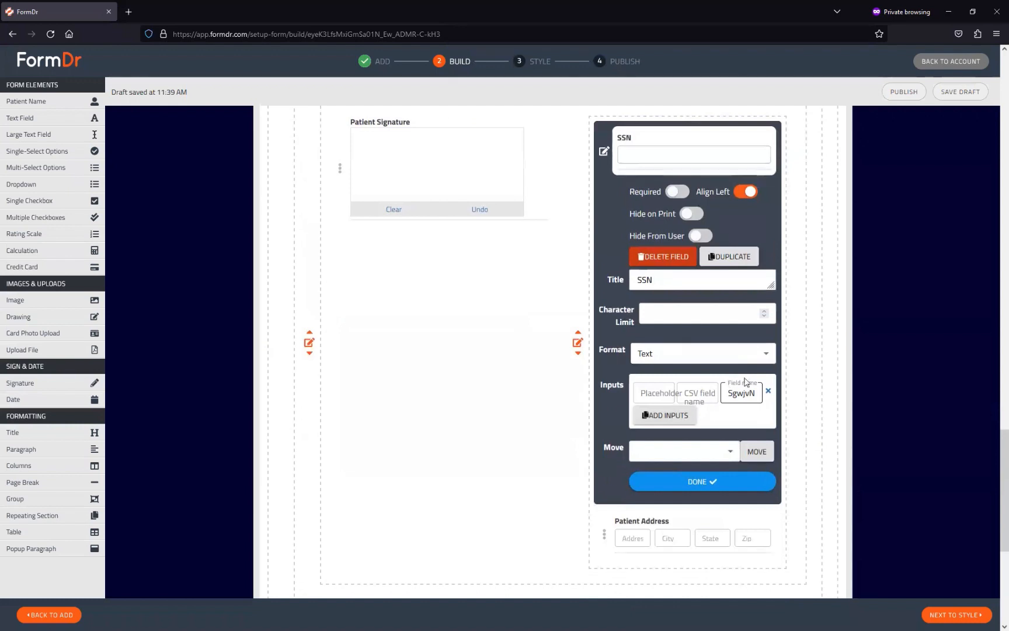
left_click_drag(747, 393, 705, 402)
left_click(657, 396)
left_click(669, 483)
Step: Look up the field name of the Social Security Number field in the Patient Intake Form Packet
scroll(607, 351, "up", 10)
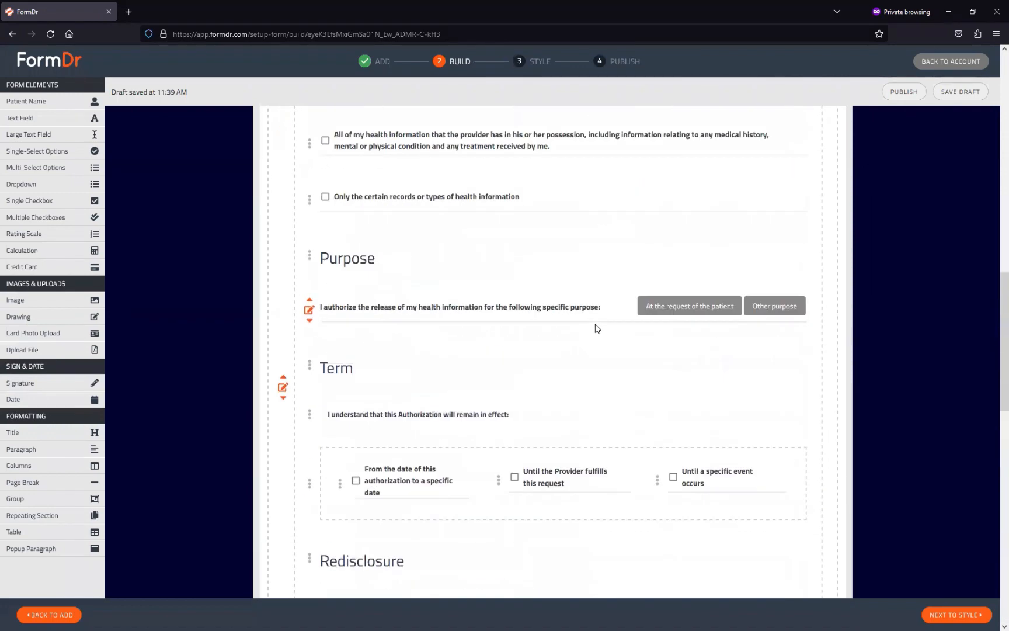
scroll(597, 329, "up", 12)
left_click(603, 194)
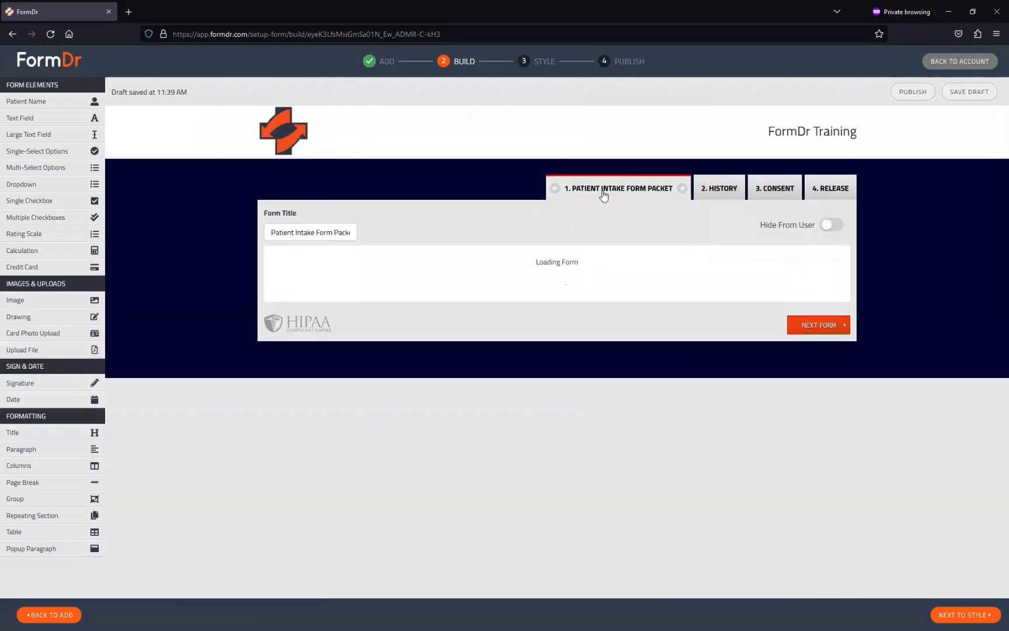
scroll(551, 365, "down", 2)
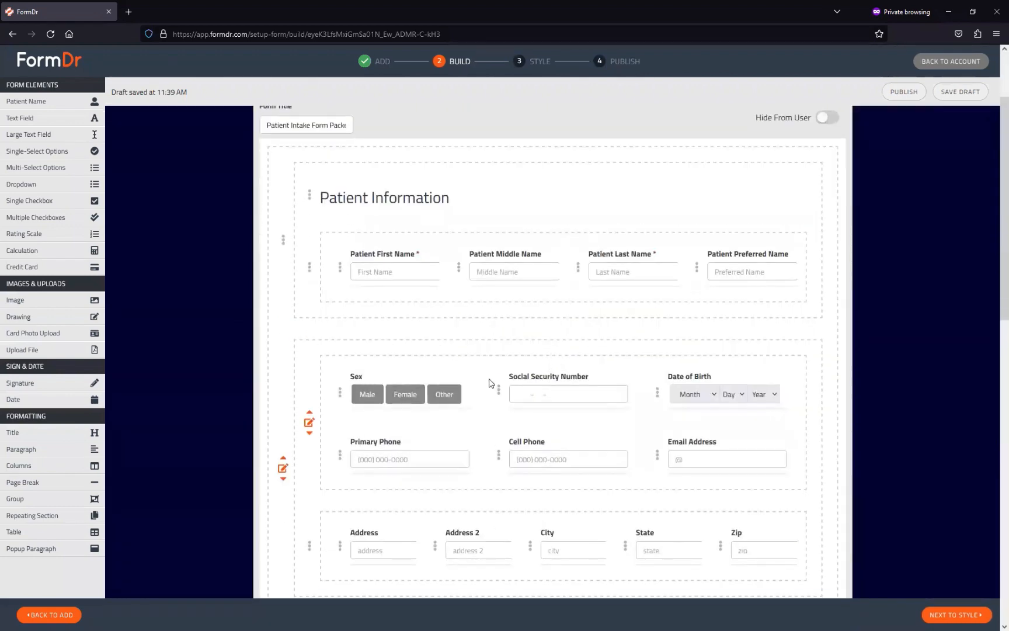
mouse_move(500, 395)
left_click(497, 395)
scroll(660, 327, "down", 4)
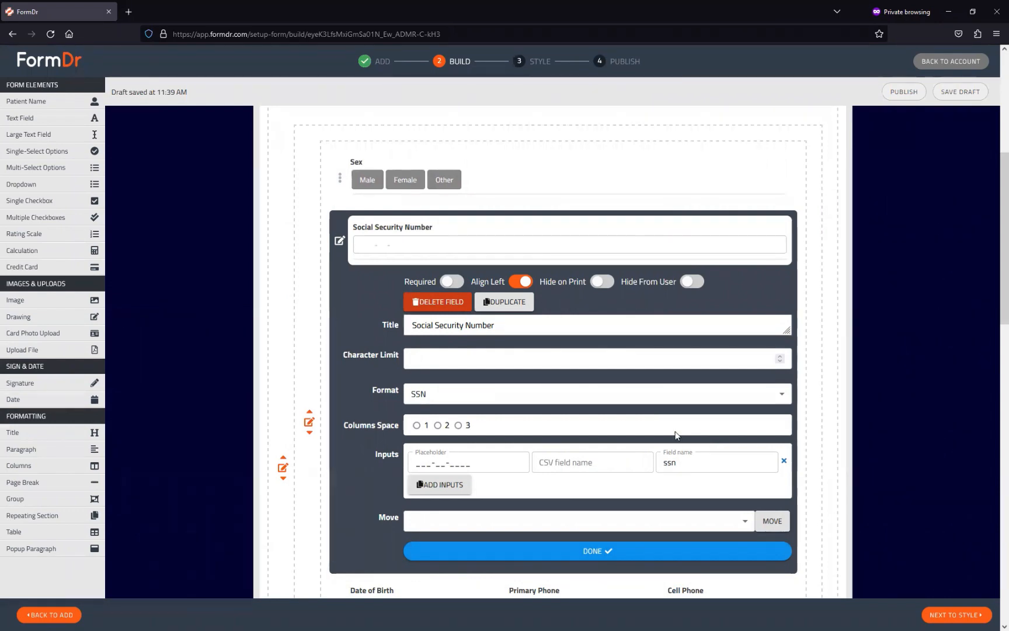
left_click_drag(694, 464, 654, 468)
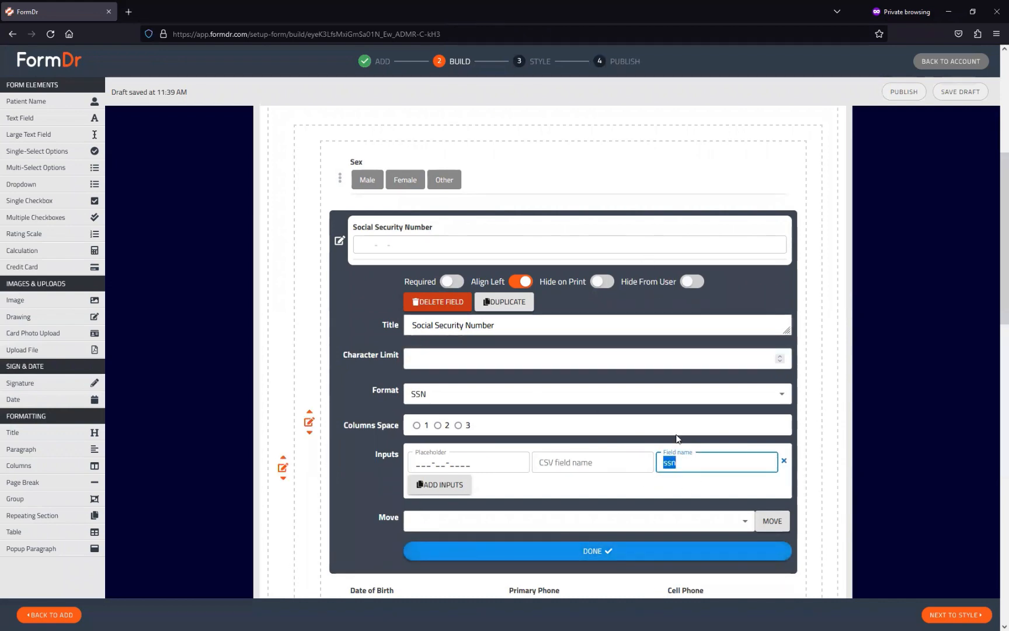
left_click(704, 471)
key("ctrl+a")
left_click(672, 462)
key("ctrl+a")
left_click(340, 240)
Step: Set the field name of the SSN field in the Release form's Authorization section to "ssn"
scroll(473, 371, "up", 5)
left_click(827, 192)
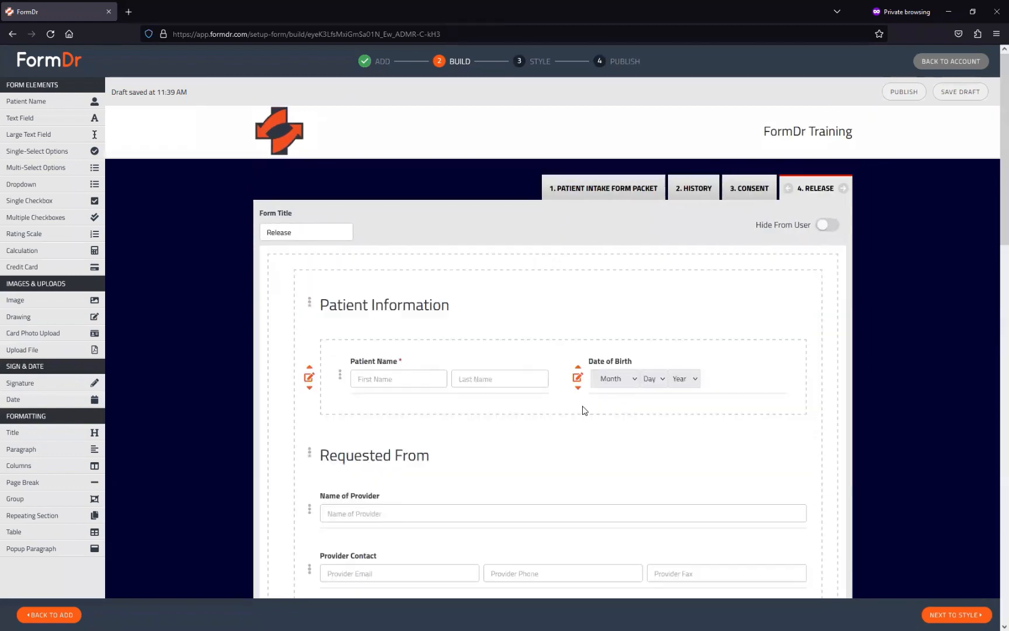
scroll(580, 408, "down", 15)
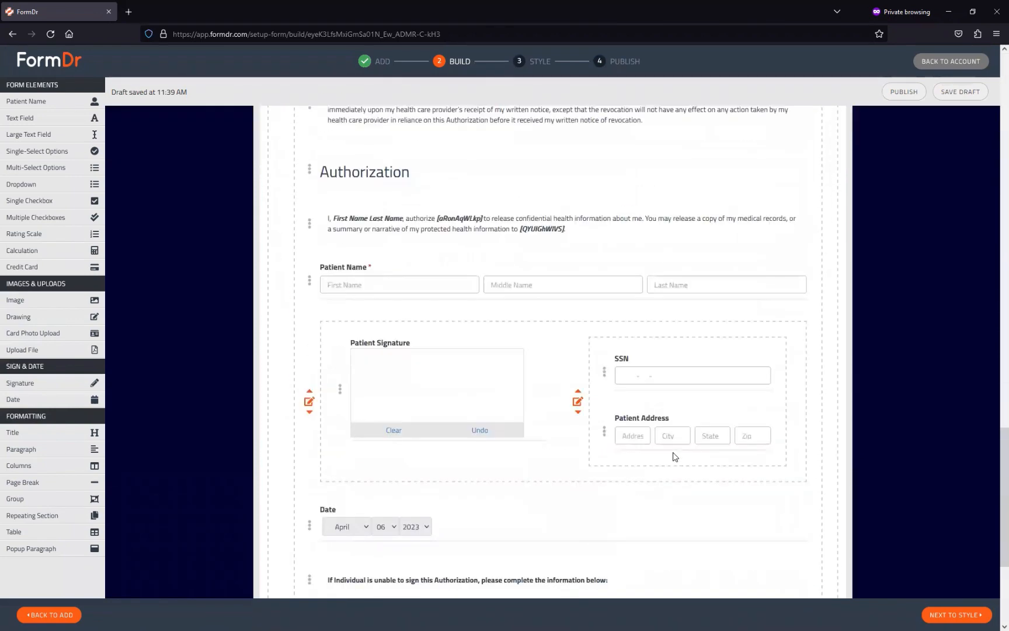
left_click(602, 374)
scroll(634, 394, "down", 3)
double_click(736, 454)
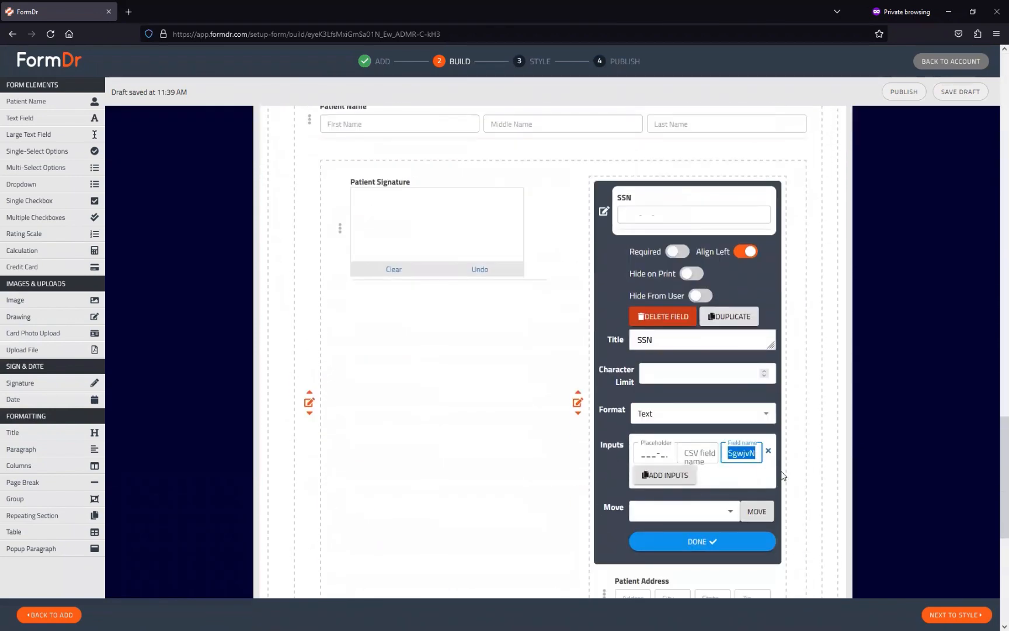
type("ssn")
type("guardina")
key("BackSpace")
key("BackSpace")
key("BackSpace")
key("BackSpace")
key("BackSpace")
key("BackSpace")
key("BackSpace")
key("BackSpace")
Step: Finish editing the SSN field and close its settings
left_click_drag(742, 456, 715, 445)
left_click(603, 212)
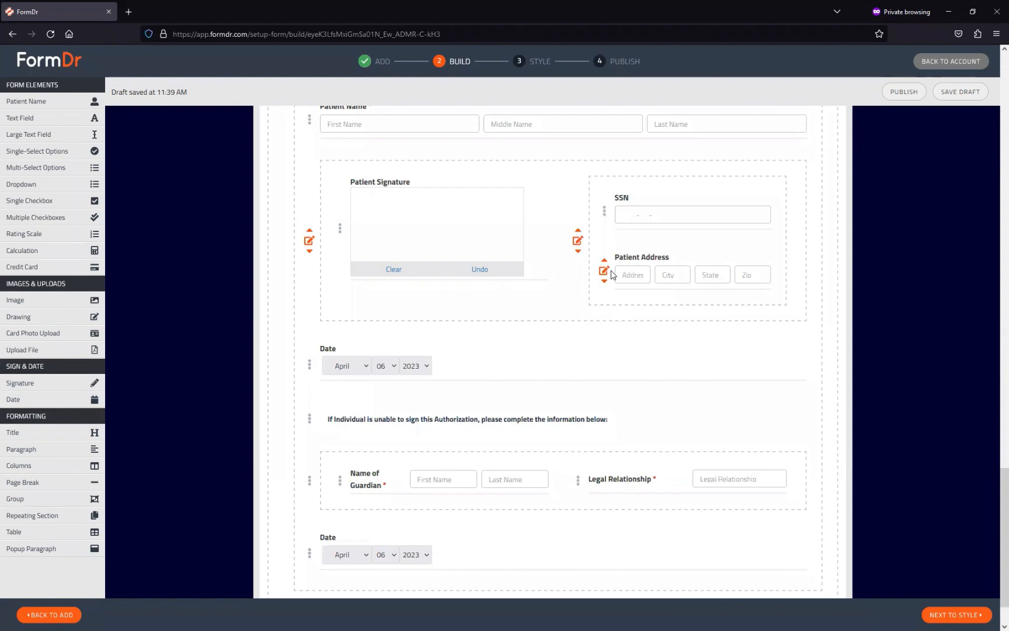
Step: Delete the Address 2 field from the Patient Intake Form Packet and confirm the deletion
scroll(509, 358, "up", 20)
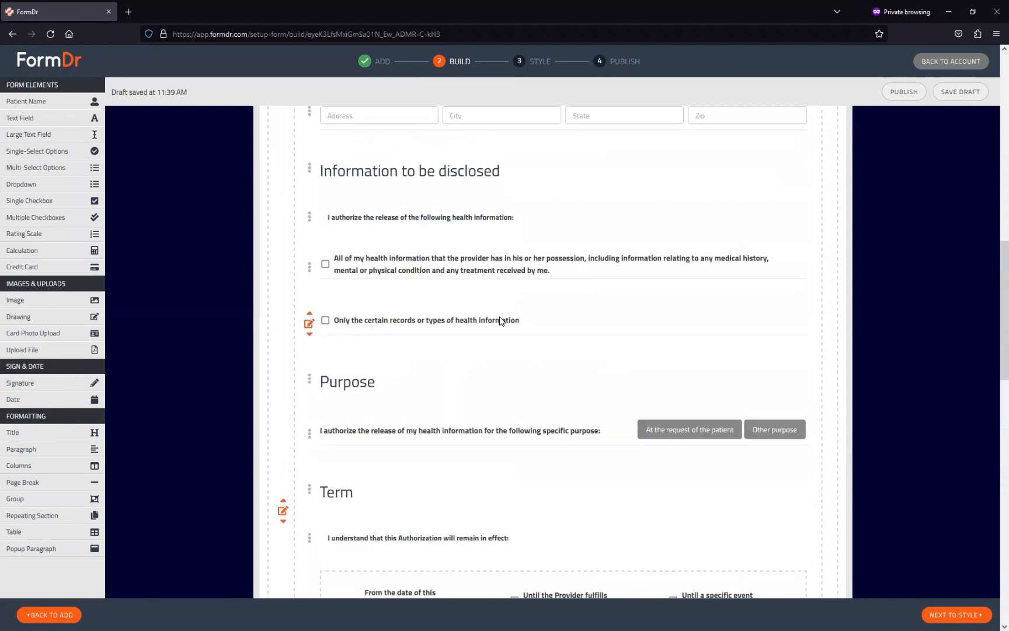
scroll(455, 353, "up", 3)
left_click(595, 192)
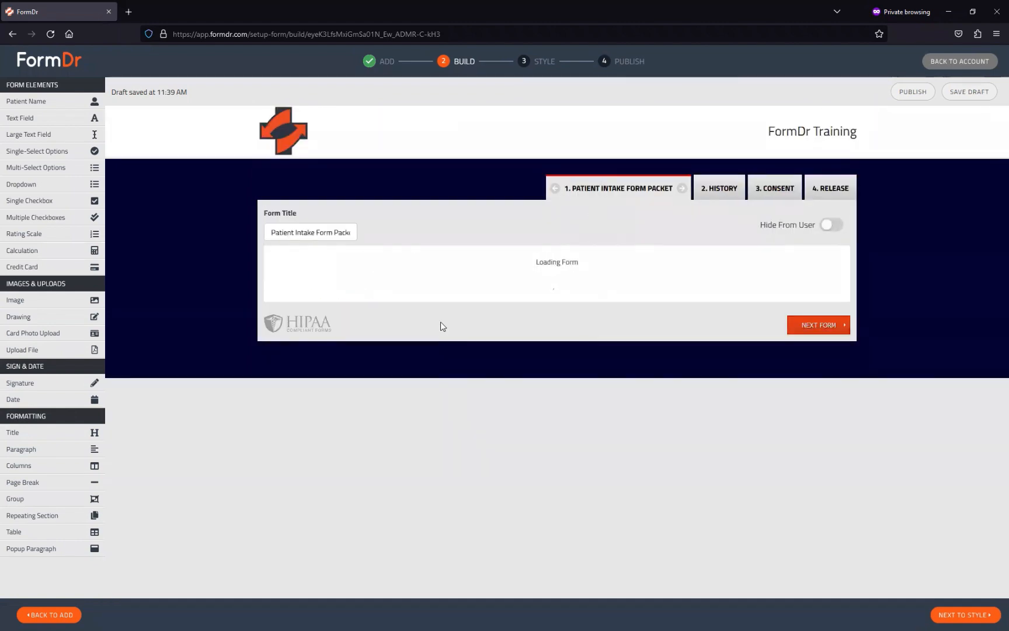
scroll(444, 368, "down", 12)
scroll(373, 345, "up", 5)
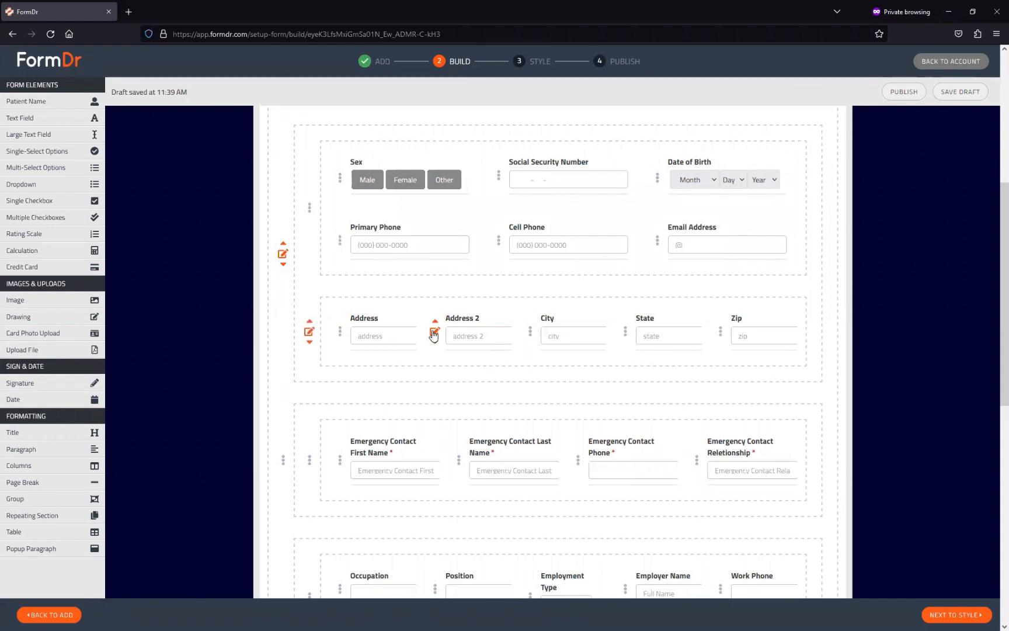
left_click(435, 332)
left_click(450, 452)
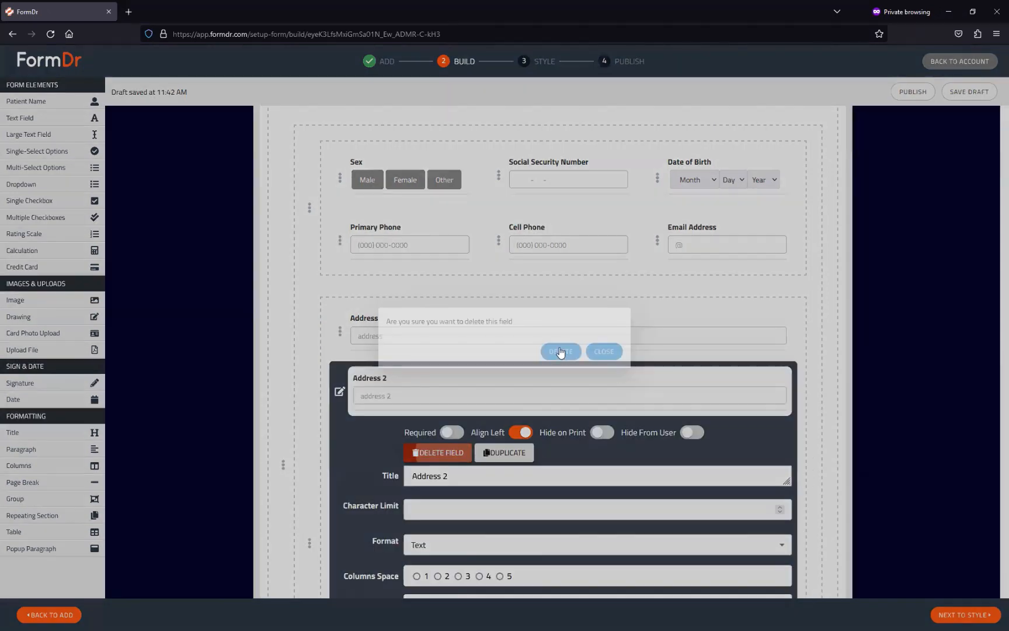
left_click(556, 351)
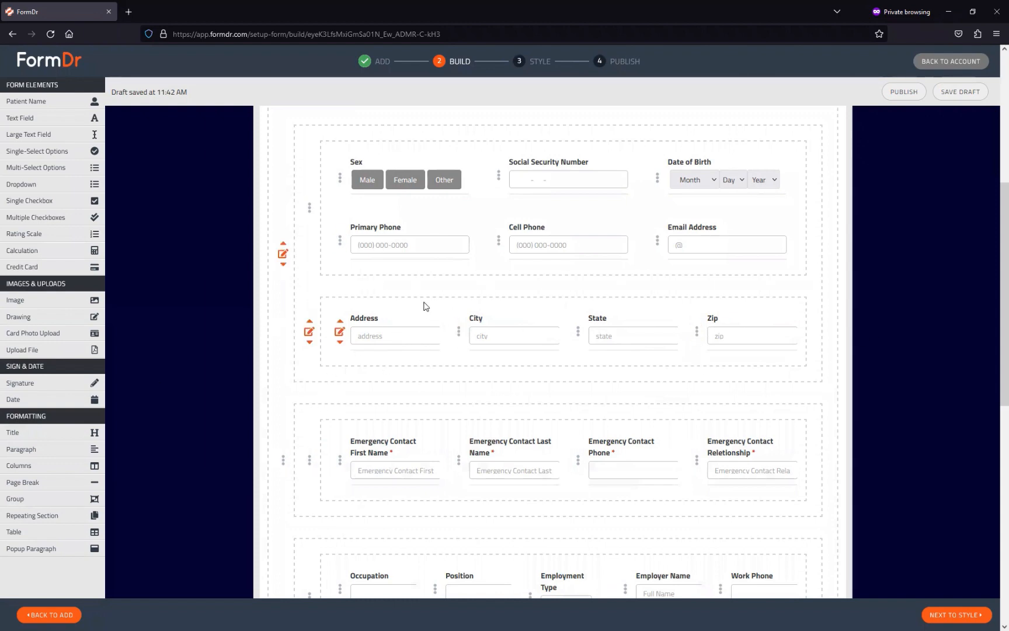
Step: Open the Patient Address field's settings in the Release form's Authorization section and examine its inputs' field names
scroll(689, 472, "up", 5)
left_click(821, 189)
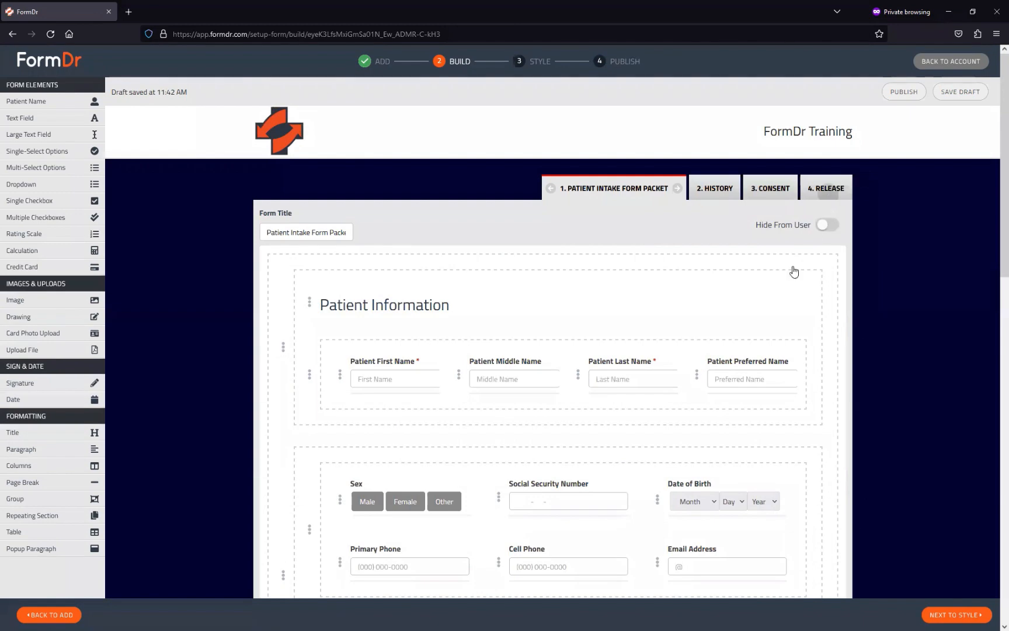
scroll(643, 327, "down", 15)
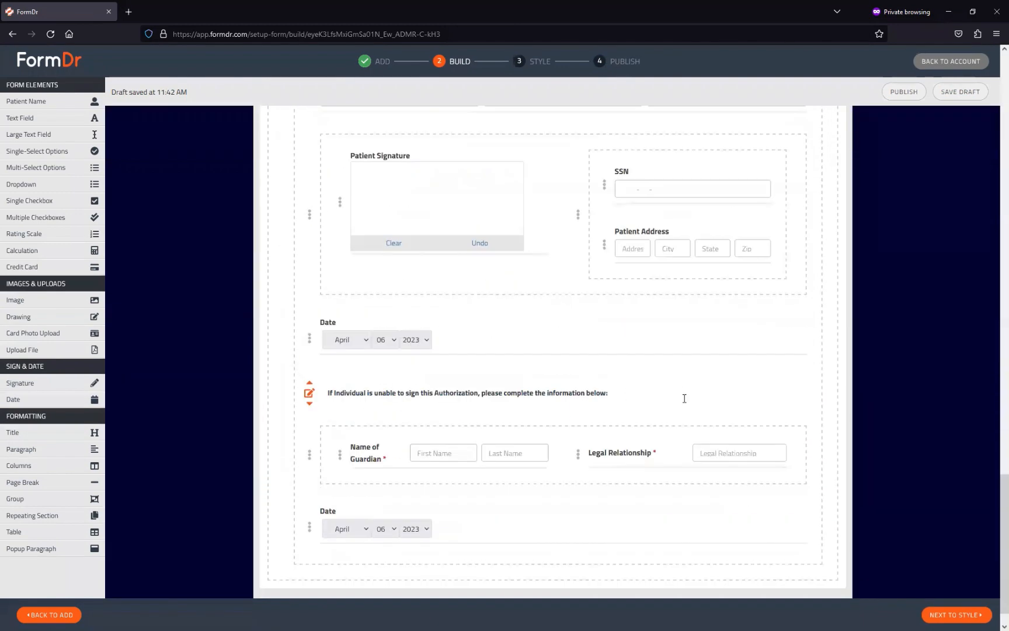
scroll(683, 387, "up", 1)
left_click(603, 354)
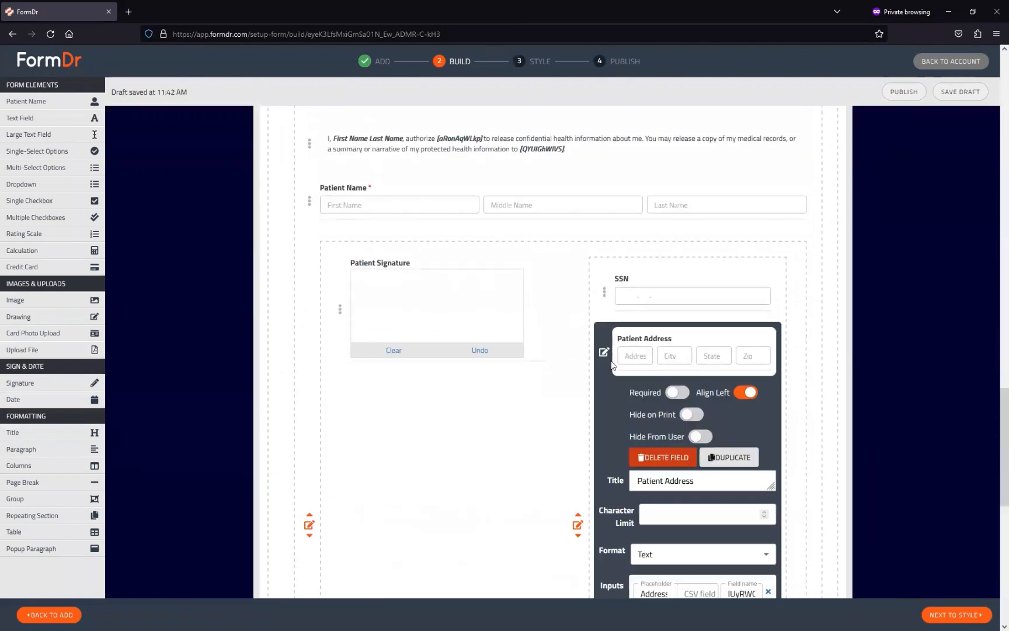
scroll(622, 400, "down", 4)
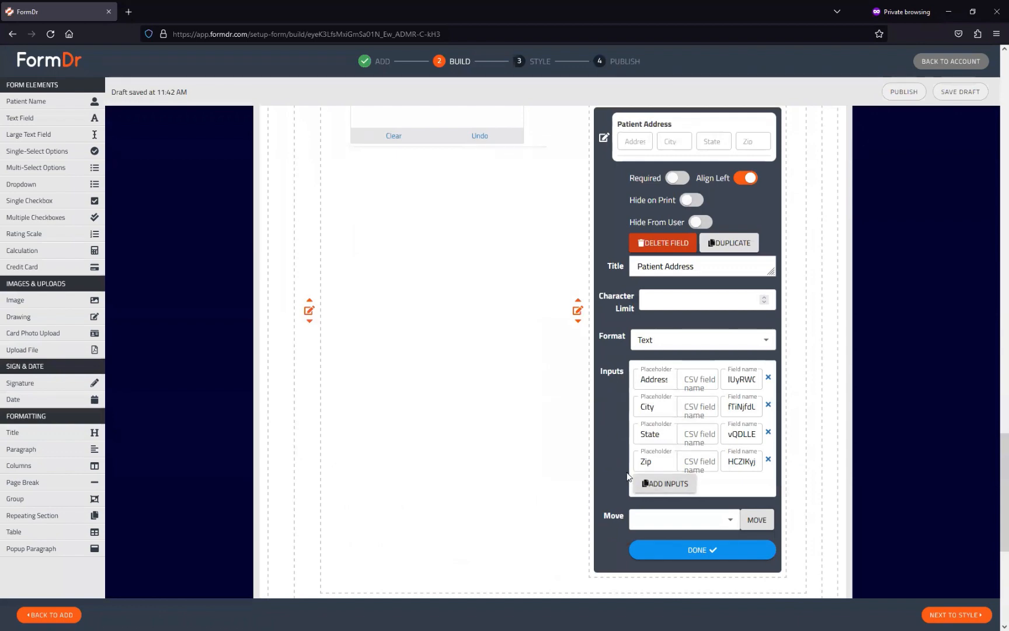
scroll(643, 379, "up", 6)
scroll(701, 522, "down", 3)
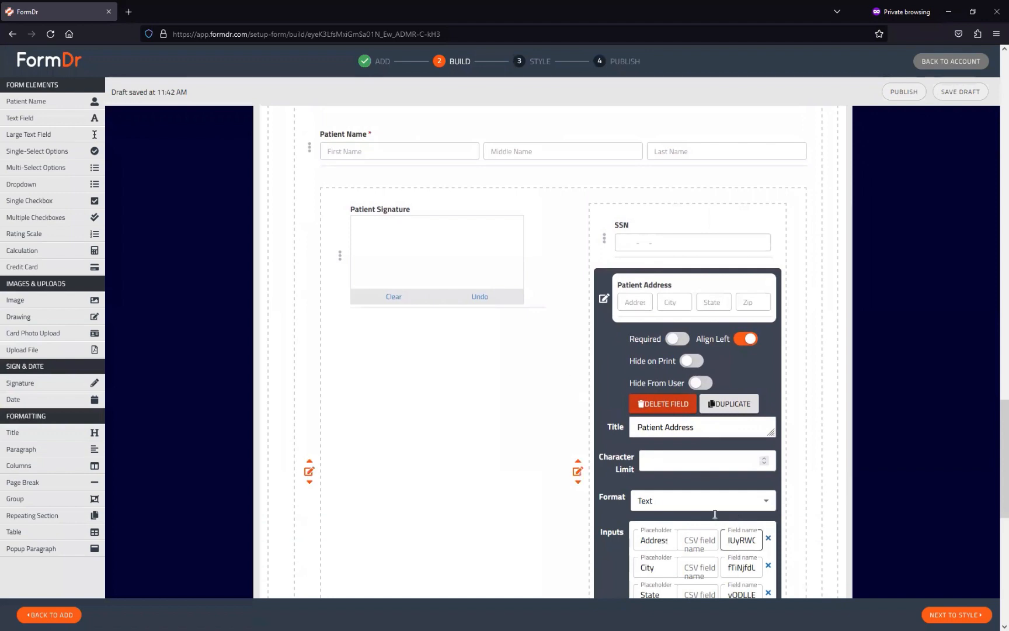
Step: Copy the field name "clmgCUrlvv" from the Address field in the Patient Intake Form Packet
scroll(521, 399, "up", 20)
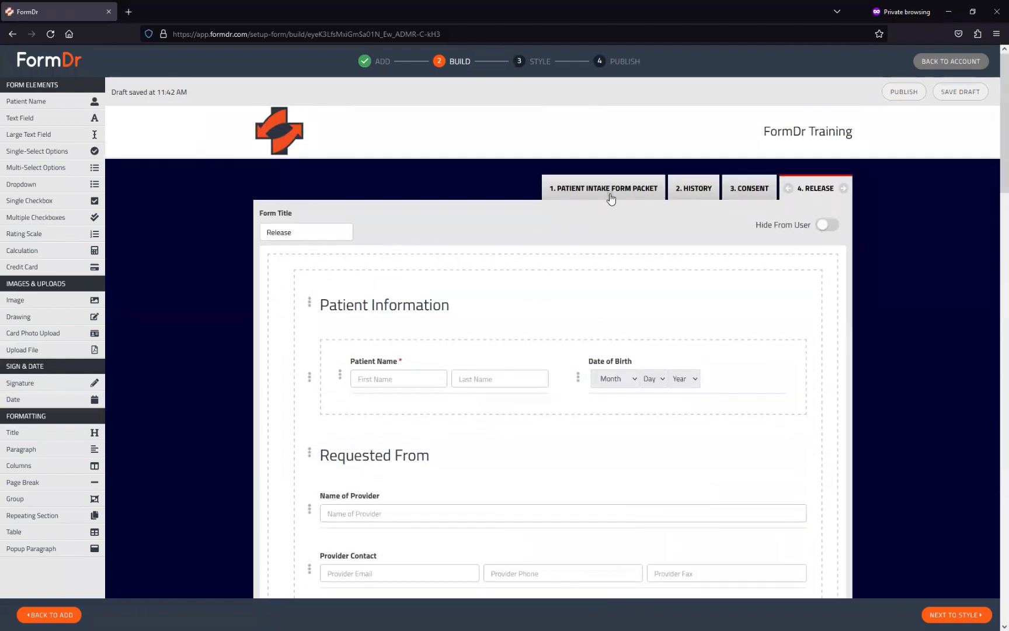
left_click(608, 188)
scroll(567, 352, "down", 5)
scroll(369, 461, "down", 3)
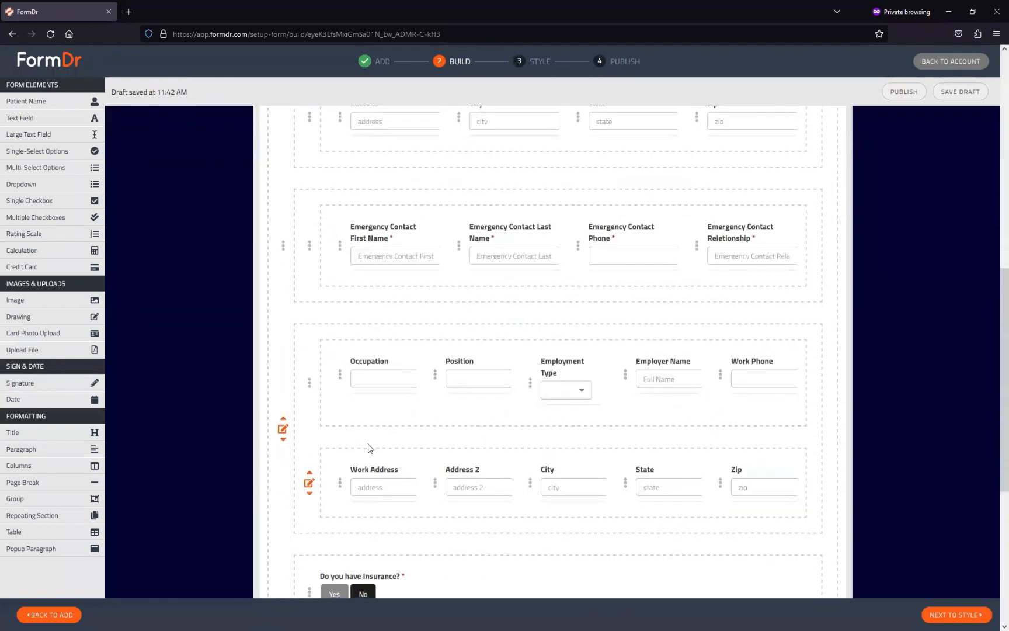
scroll(369, 450, "up", 4)
left_click(339, 383)
scroll(584, 432, "down", 2)
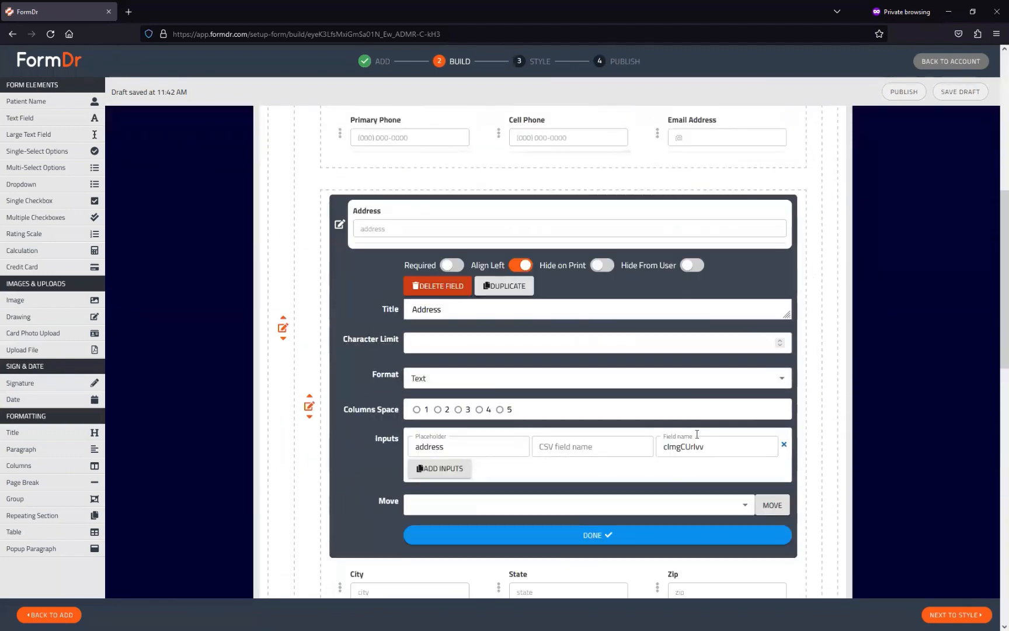
double_click(699, 444)
scroll(644, 509, "up", 2)
Step: Set the field name of the Address input in the Release form's Patient Address field to "clmgCUrlvv"
scroll(645, 510, "up", 10)
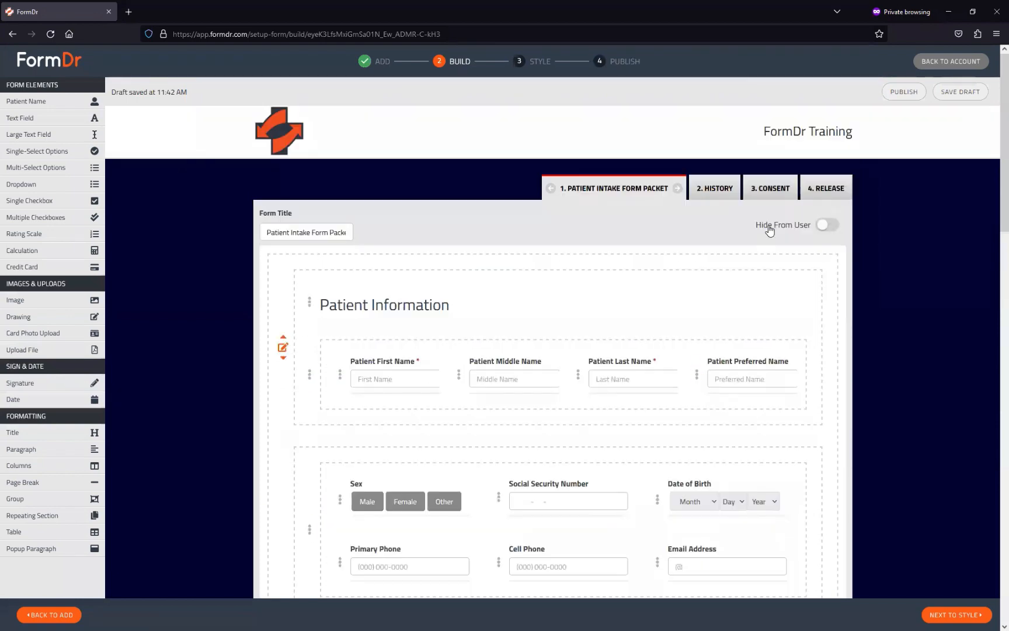
left_click(795, 188)
scroll(493, 468, "down", 10)
scroll(493, 468, "down", 8)
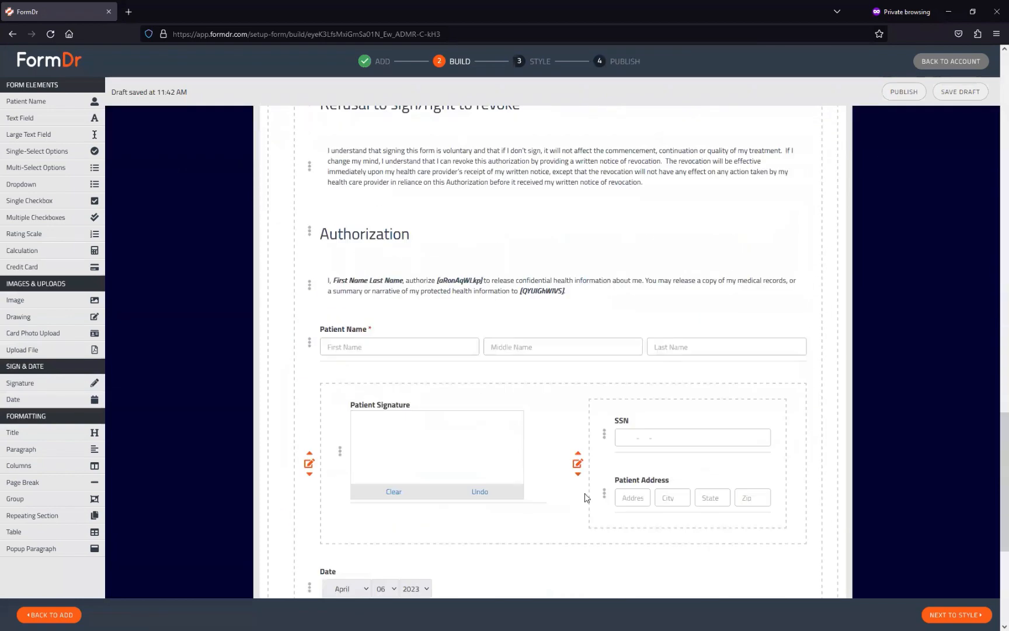
left_click(604, 495)
scroll(665, 499, "down", 4)
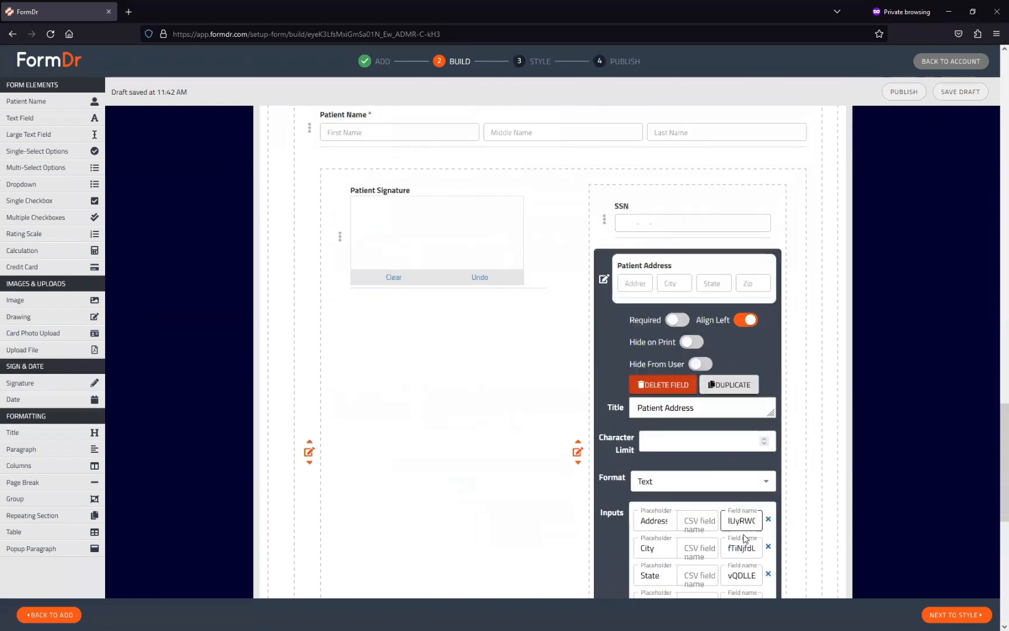
Step: Copy the field name "shBZeVESMx" from the patient's City field in the Patient Intake Form Packet
scroll(666, 499, "up", 20)
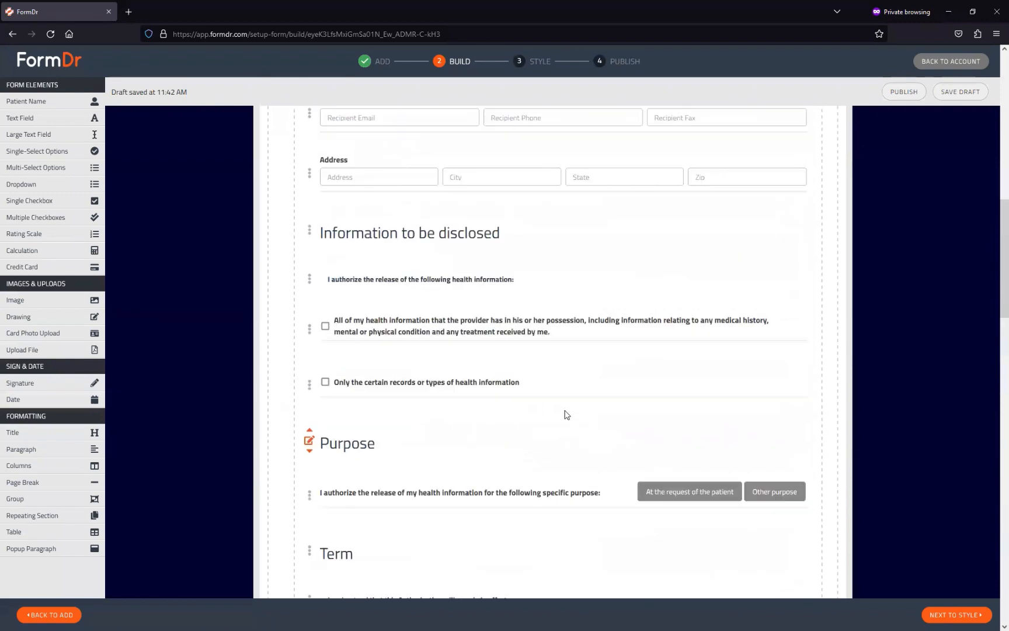
left_click(614, 191)
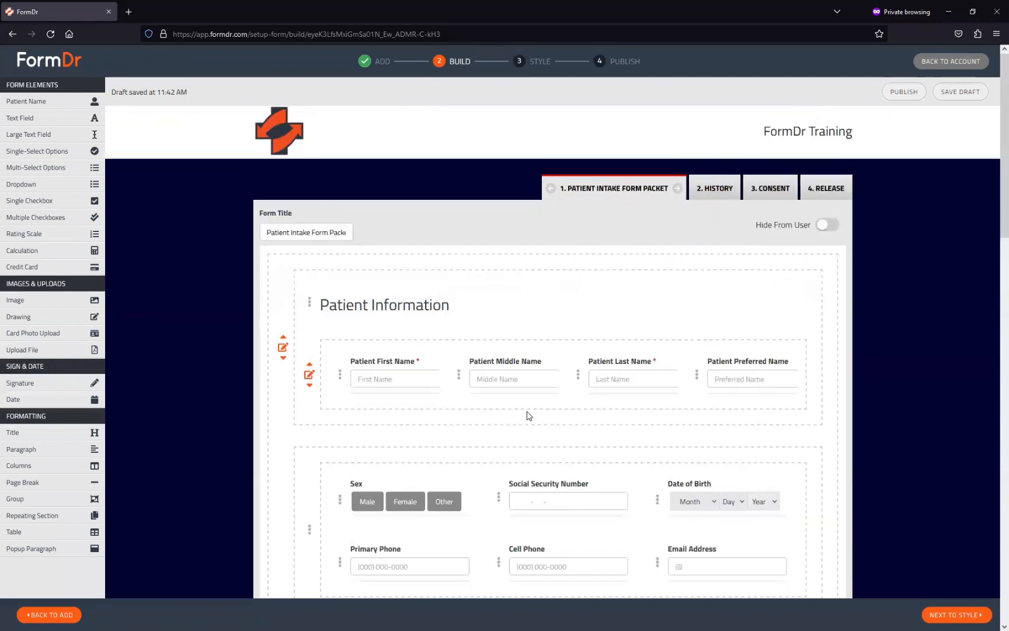
scroll(537, 441, "down", 7)
scroll(514, 439, "up", 1)
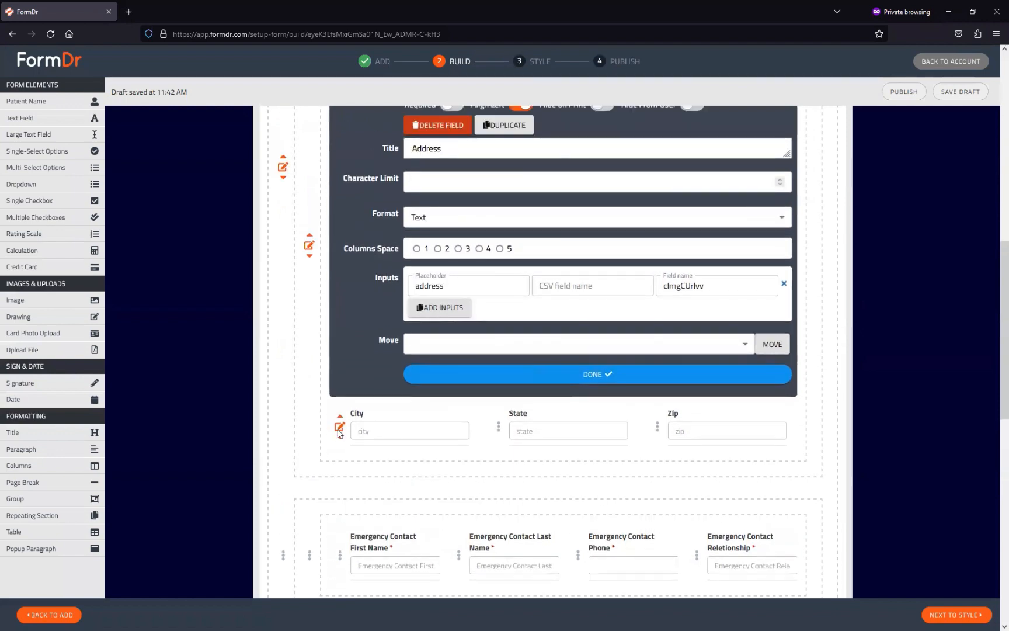
left_click(341, 434)
double_click(705, 315)
Step: Set the field name of the City input in the Release form's Patient Address field to "shBZeVESMx"
scroll(689, 472, "up", 10)
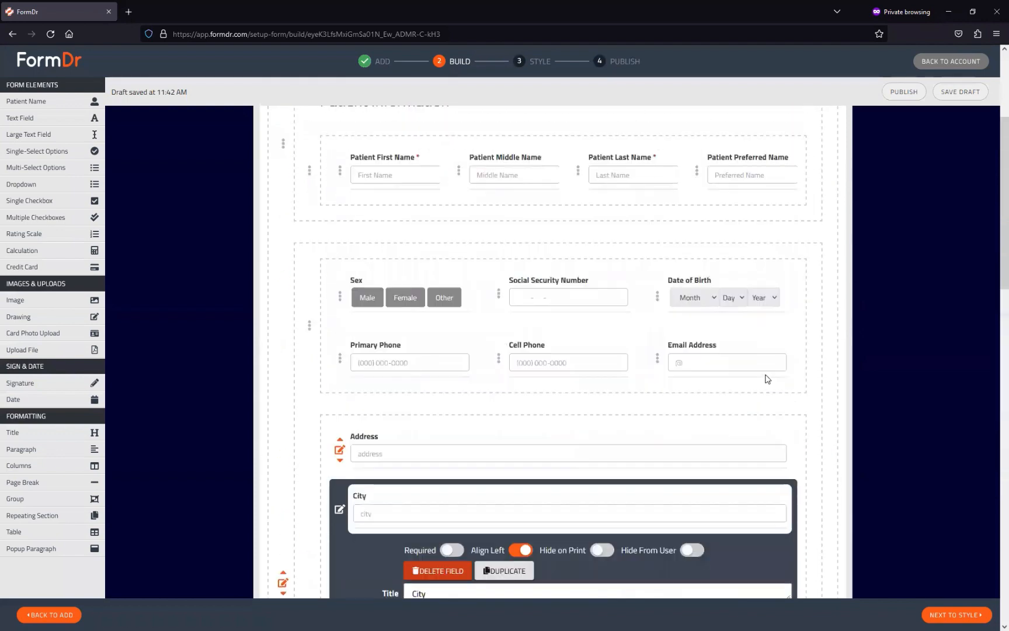
left_click(834, 191)
scroll(711, 446, "down", 20)
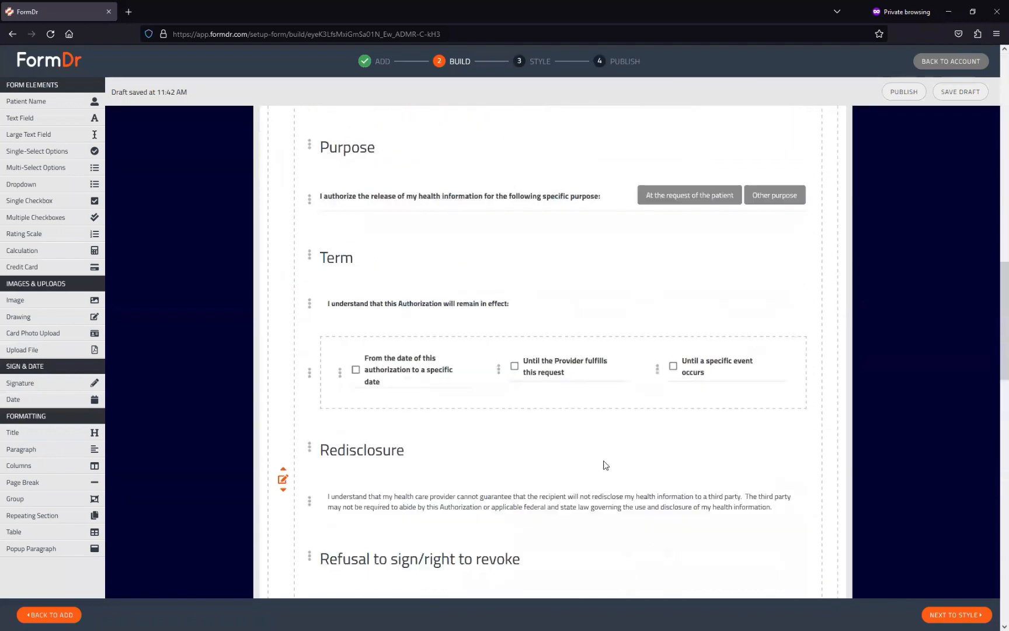
scroll(667, 482, "down", 5)
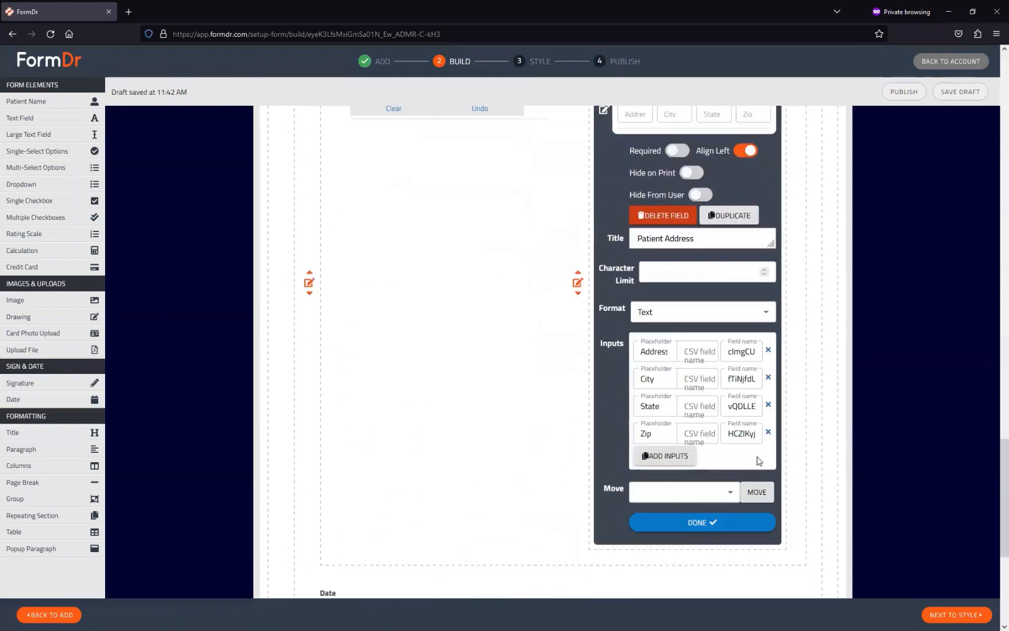
double_click(745, 378)
key("ctrl+v")
Step: Look up the field name of the patient's State field in the Patient Intake Form Packet
left_click(741, 406)
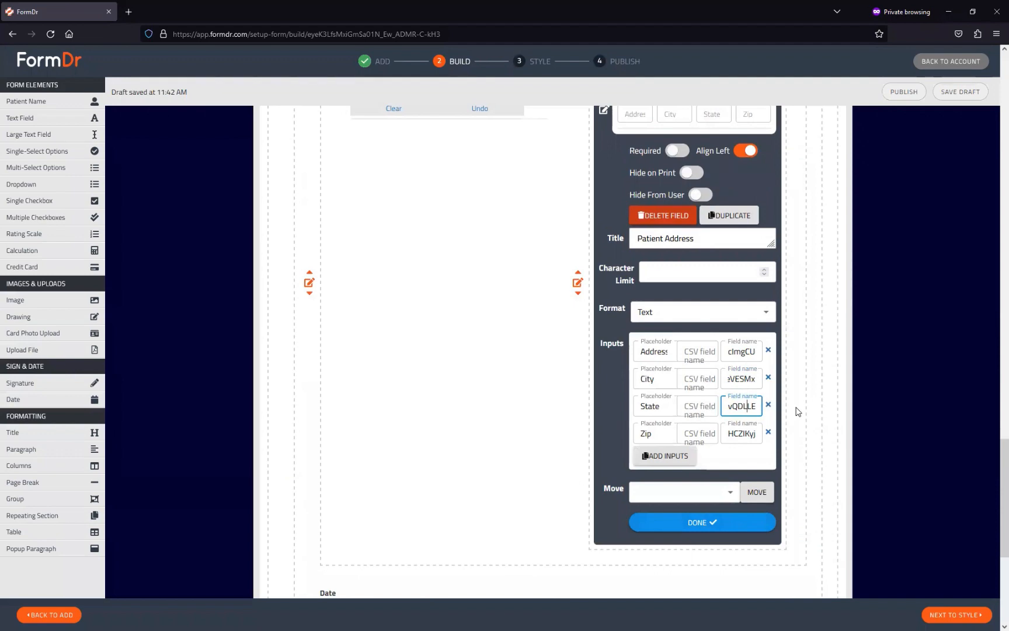
key("ctrl+a")
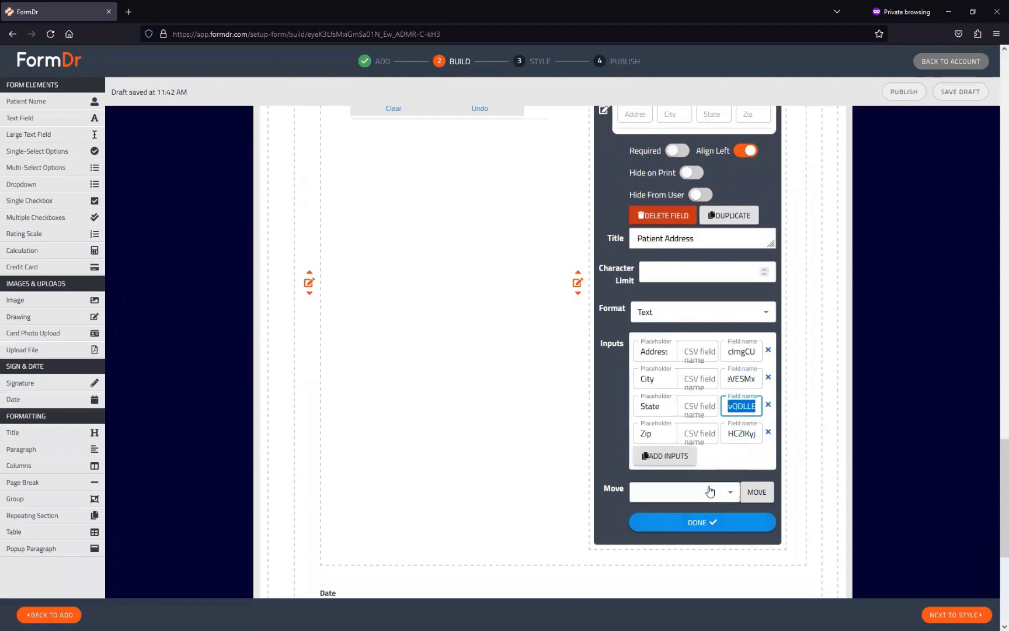
scroll(710, 488, "up", 15)
scroll(587, 427, "up", 5)
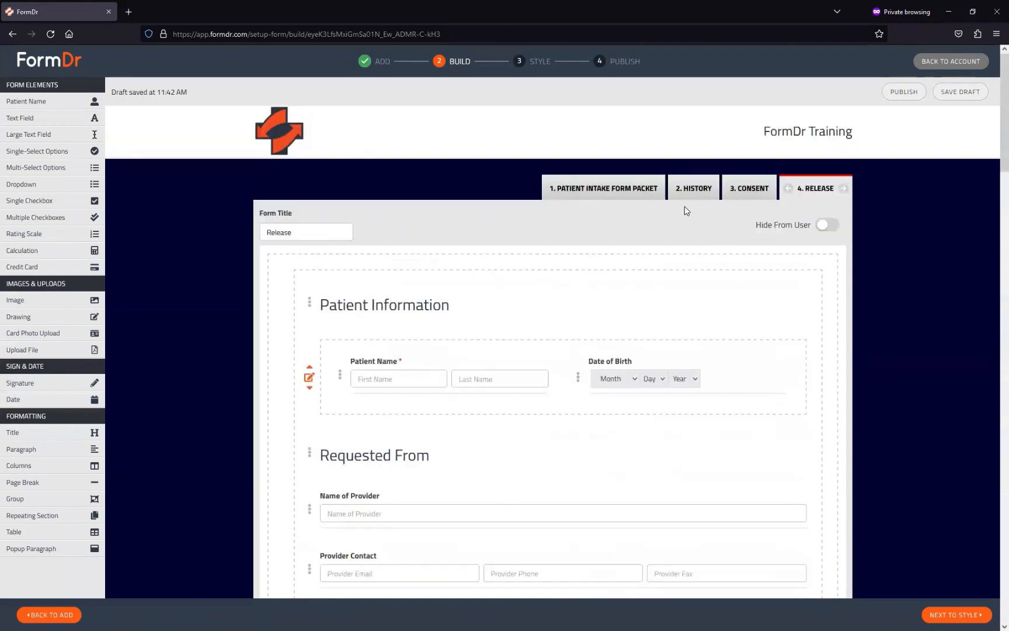
left_click(639, 190)
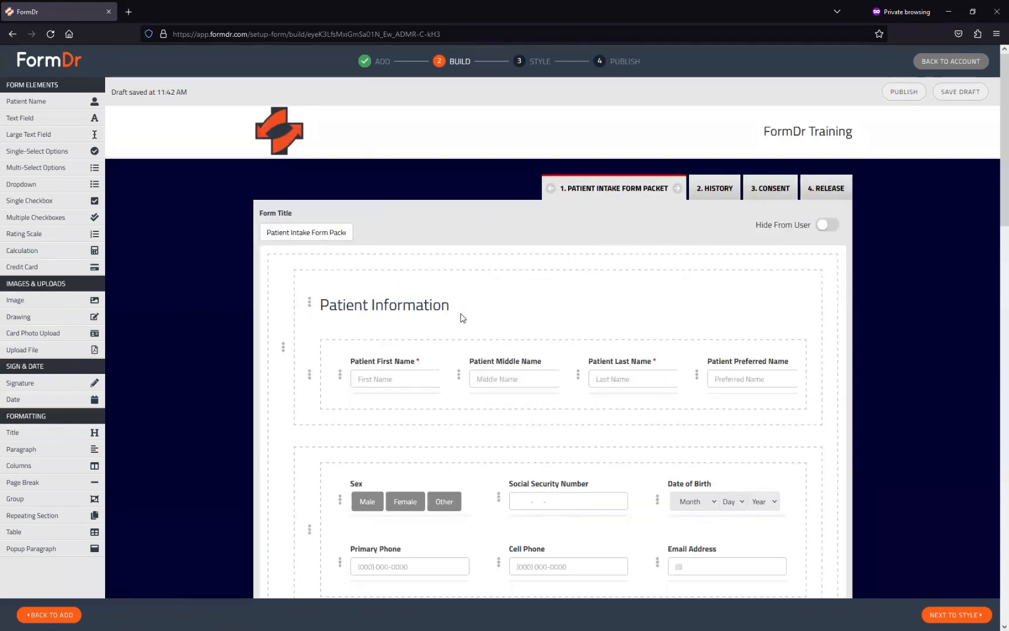
scroll(479, 362, "down", 15)
scroll(467, 397, "up", 6)
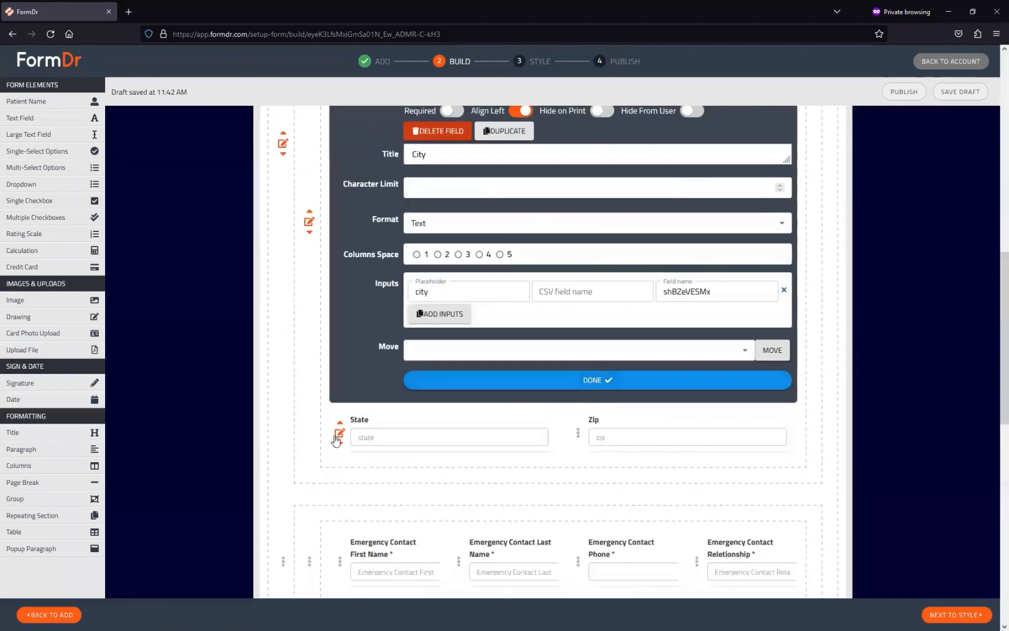
left_click(338, 433)
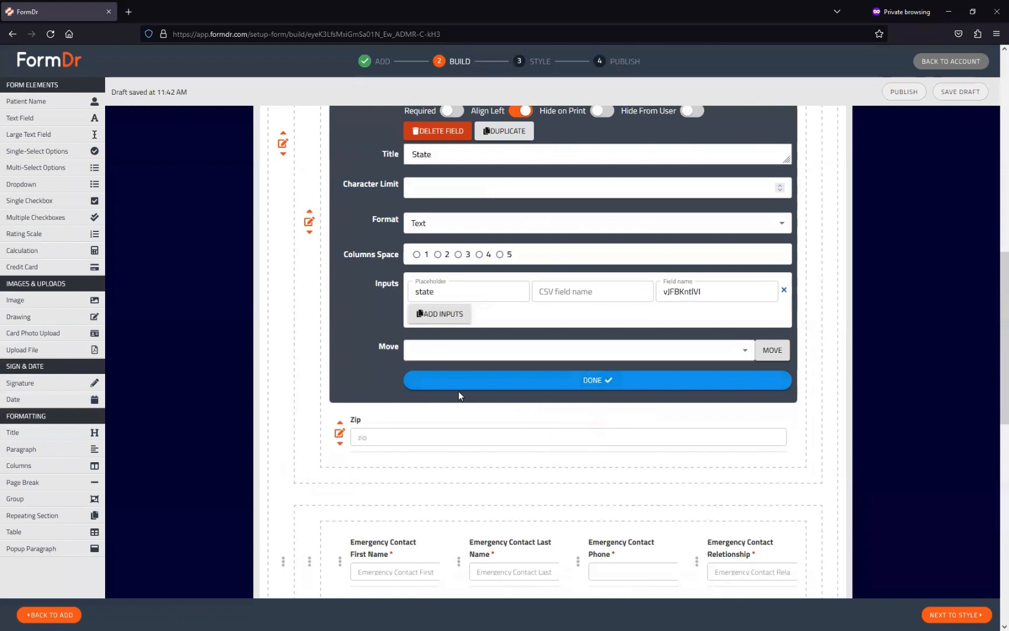
Step: Copy the field name "TvGizeguwd" from the patient's Zip field in the Patient Intake Form Packet and close the field's settings
left_click(338, 435)
double_click(687, 322)
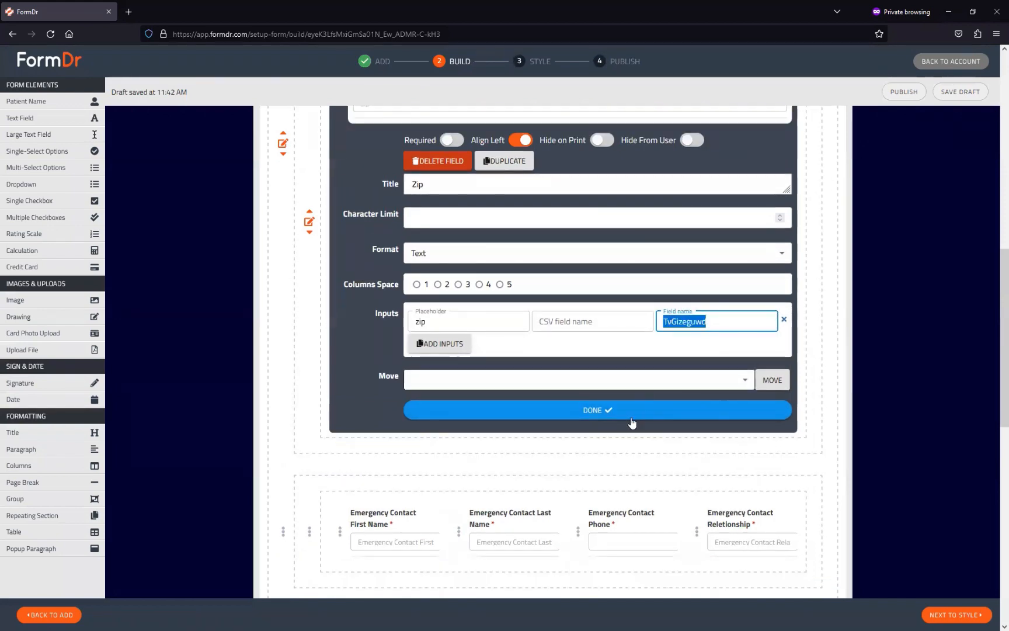
left_click(634, 415)
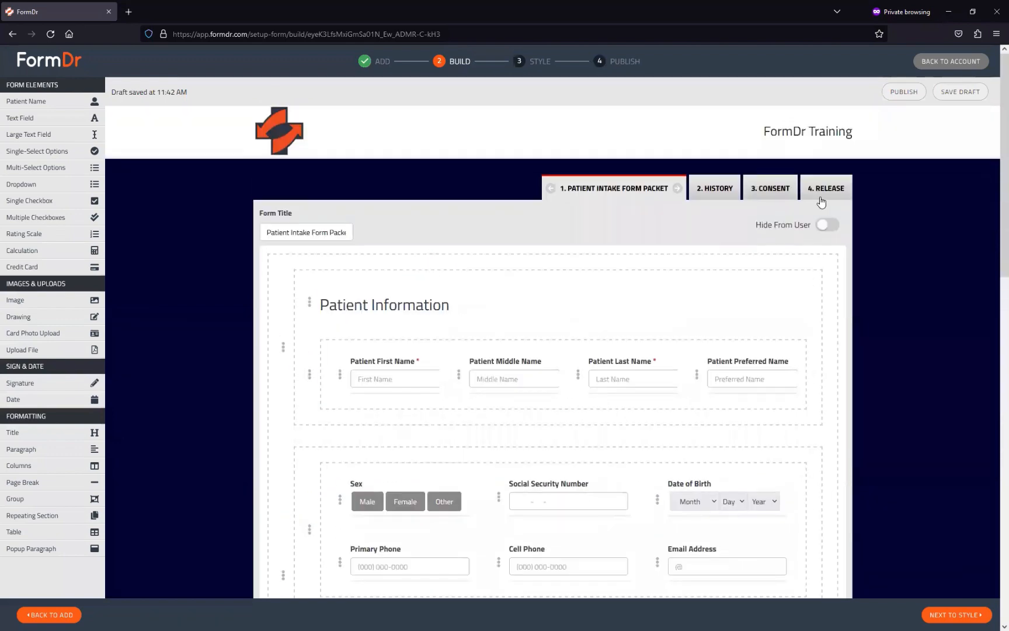
Step: Set the field name of the Zip input in the Release form's Patient Address field to "TvGizeguwd" and finish editing the field
left_click(820, 201)
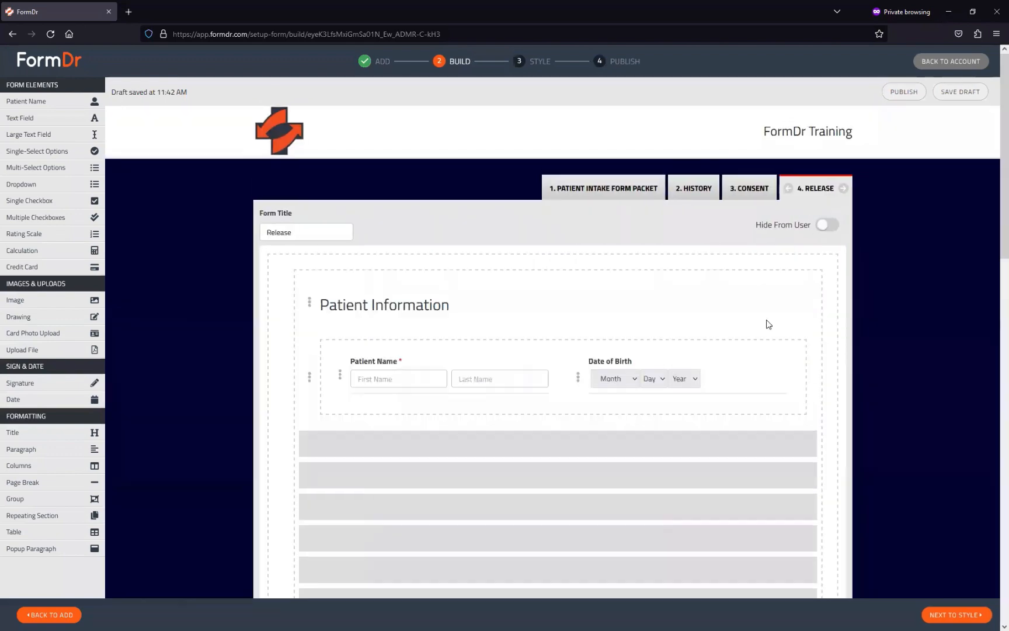
scroll(654, 450, "down", 10)
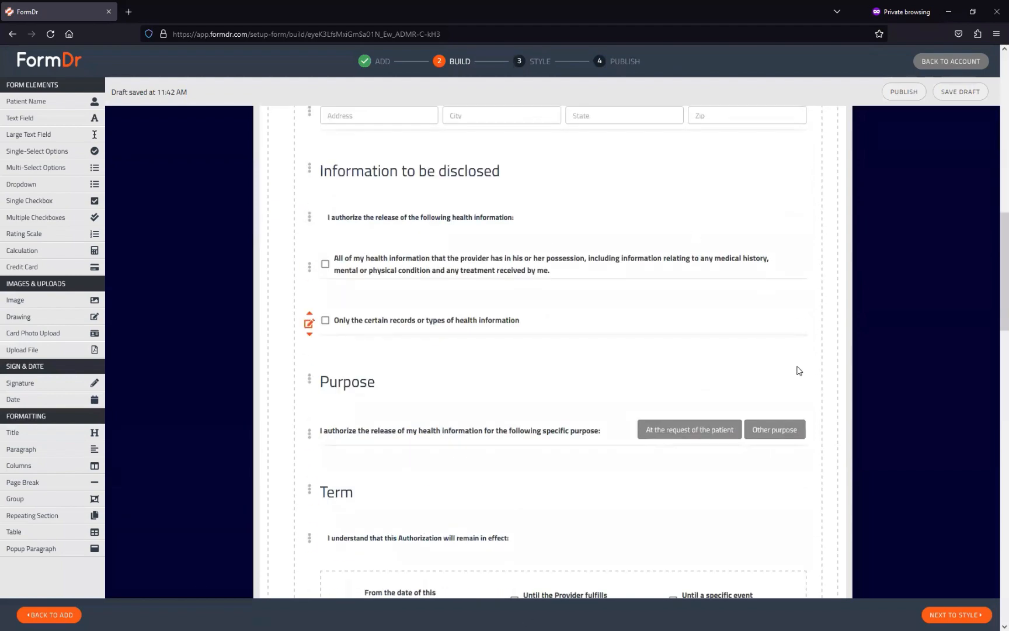
scroll(647, 371, "down", 9)
scroll(652, 397, "down", 10)
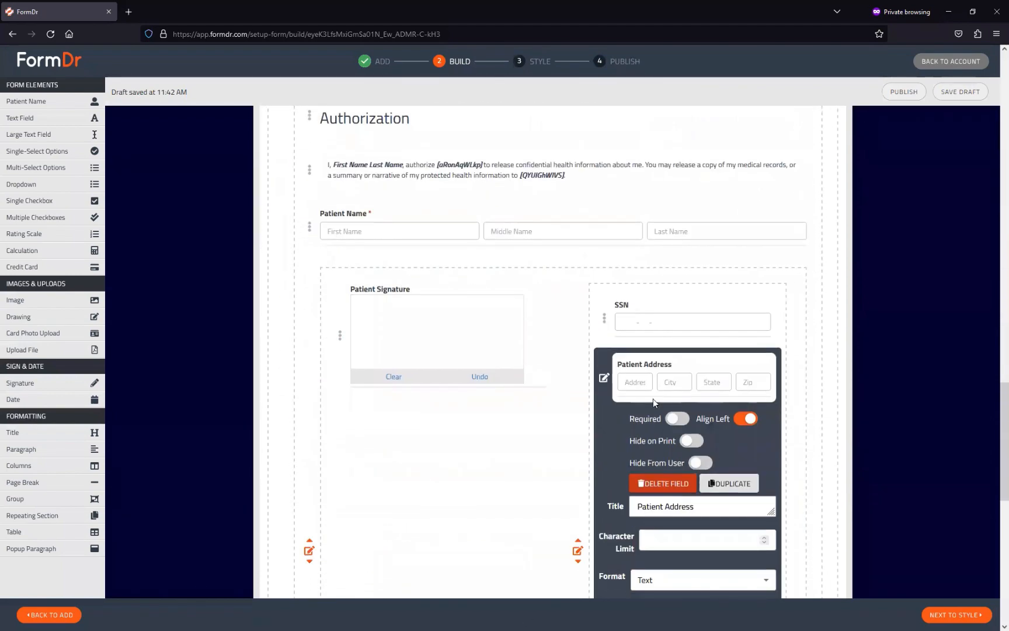
left_click(735, 485)
key("End")
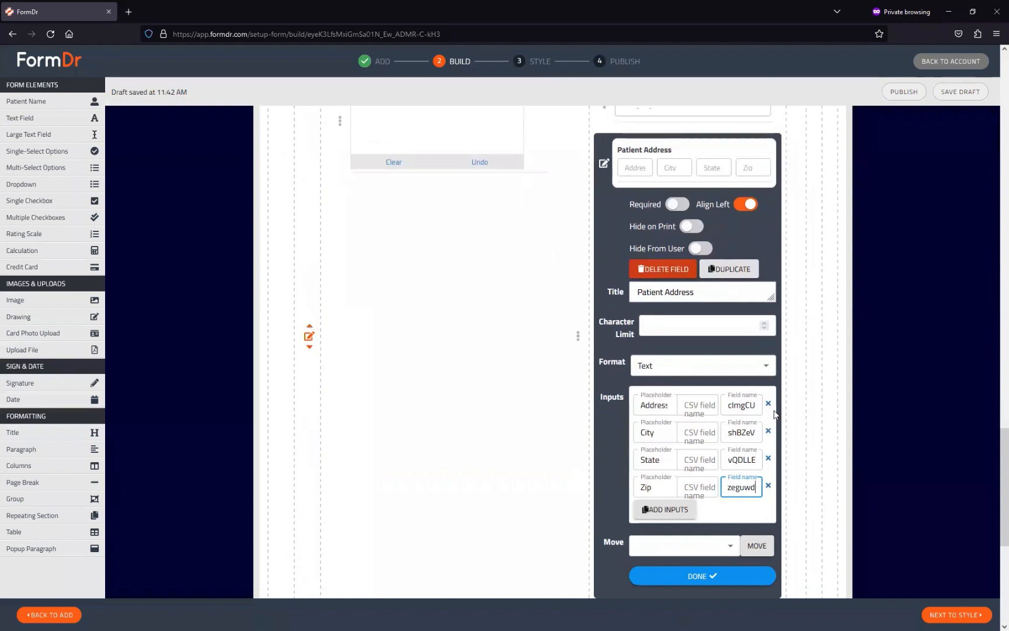
left_click(705, 583)
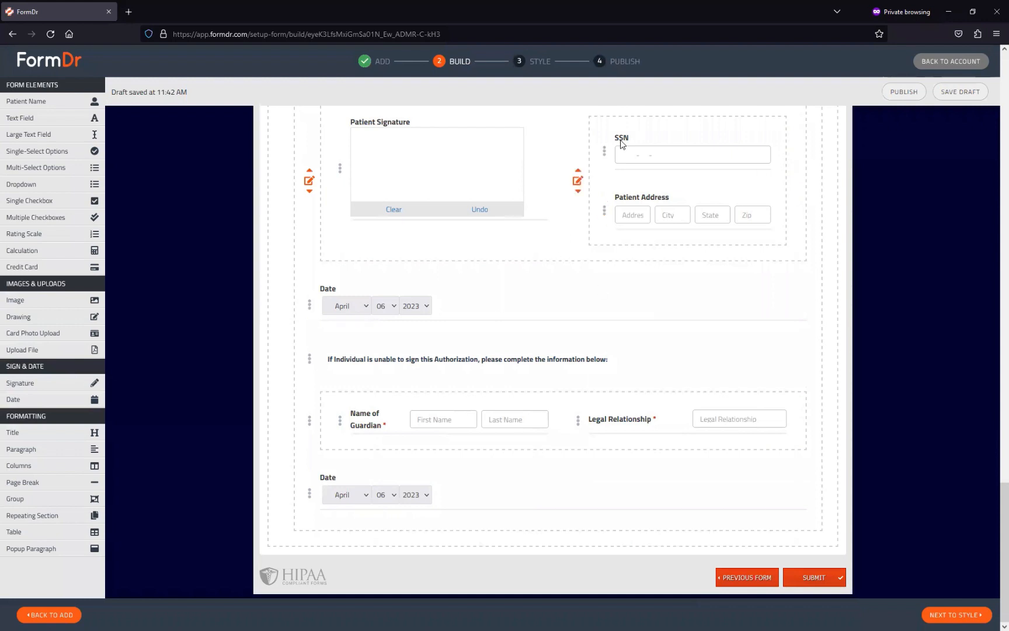
Step: Check the field name of the Release form's SSN field and close its settings
left_click(604, 153)
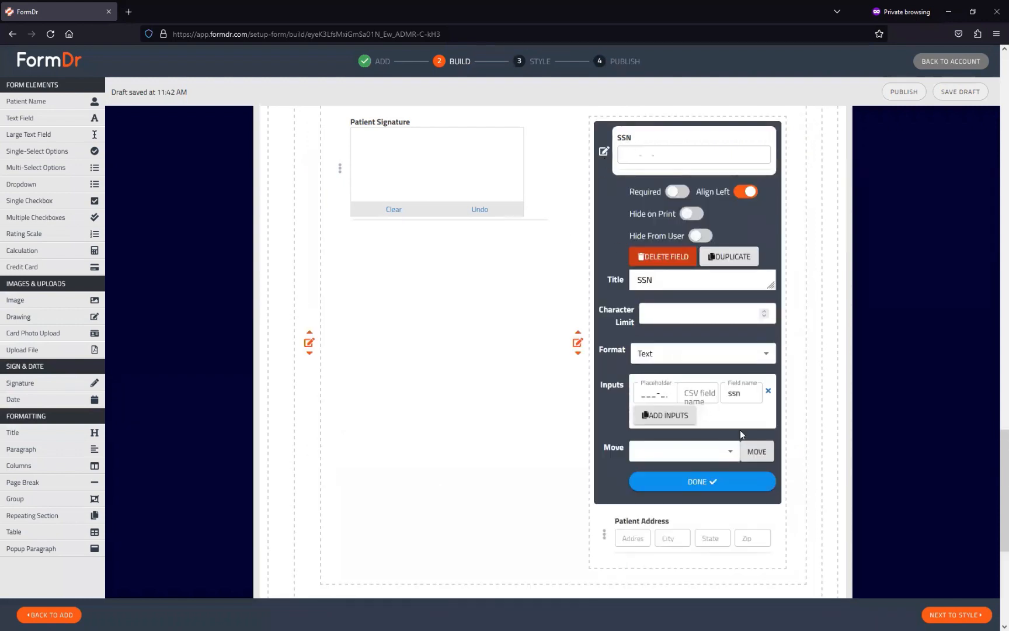
left_click(704, 482)
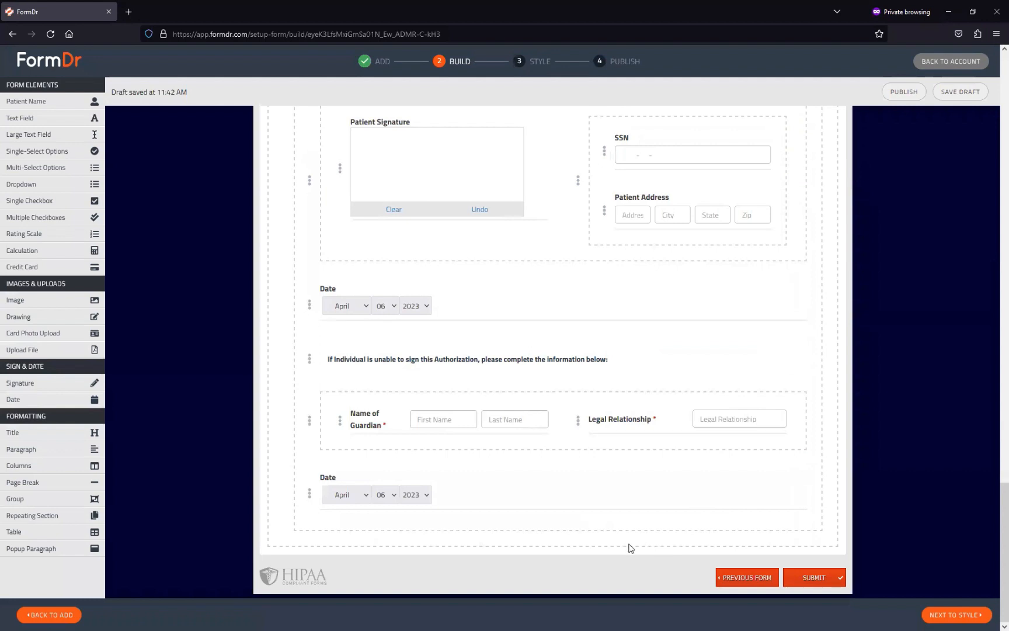
Step: Proceed to the Style stage and display the Patient Intake Form Packet in the preview
left_click(956, 614)
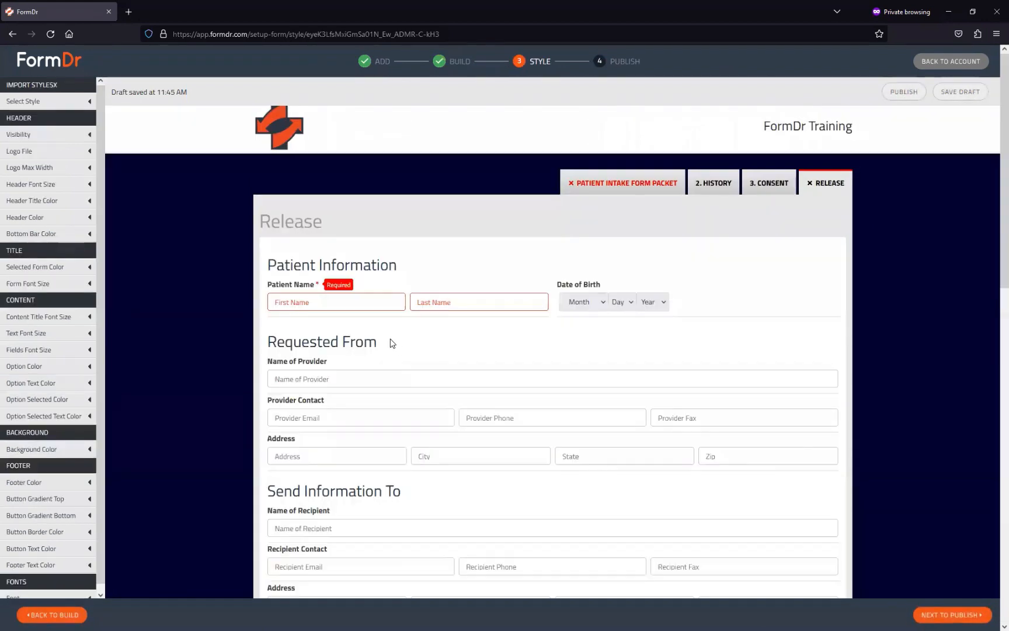
scroll(347, 352, "down", 3)
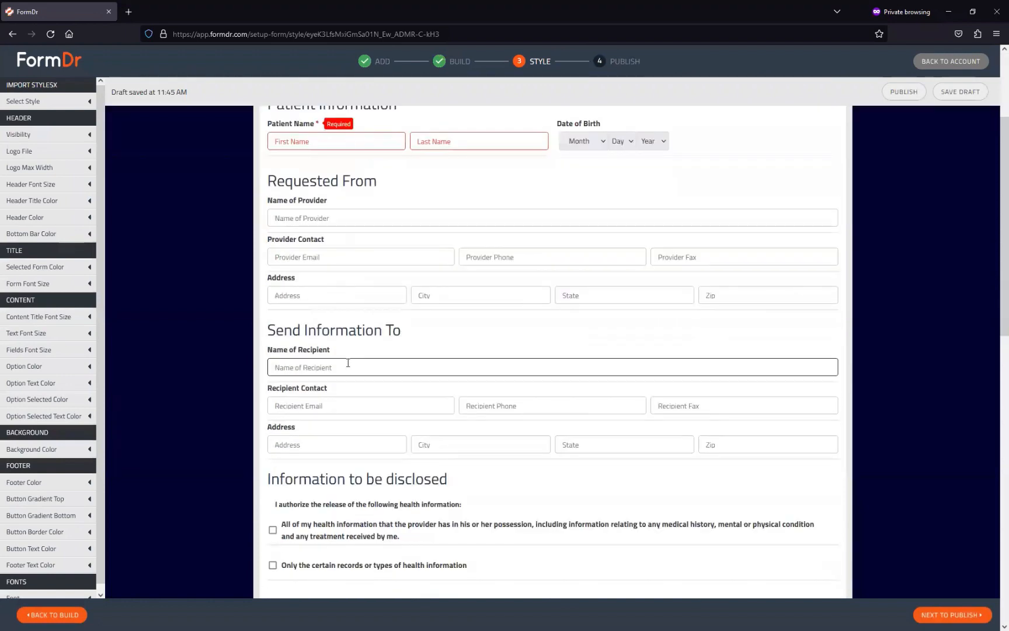
scroll(320, 293, "up", 3)
left_click(601, 181)
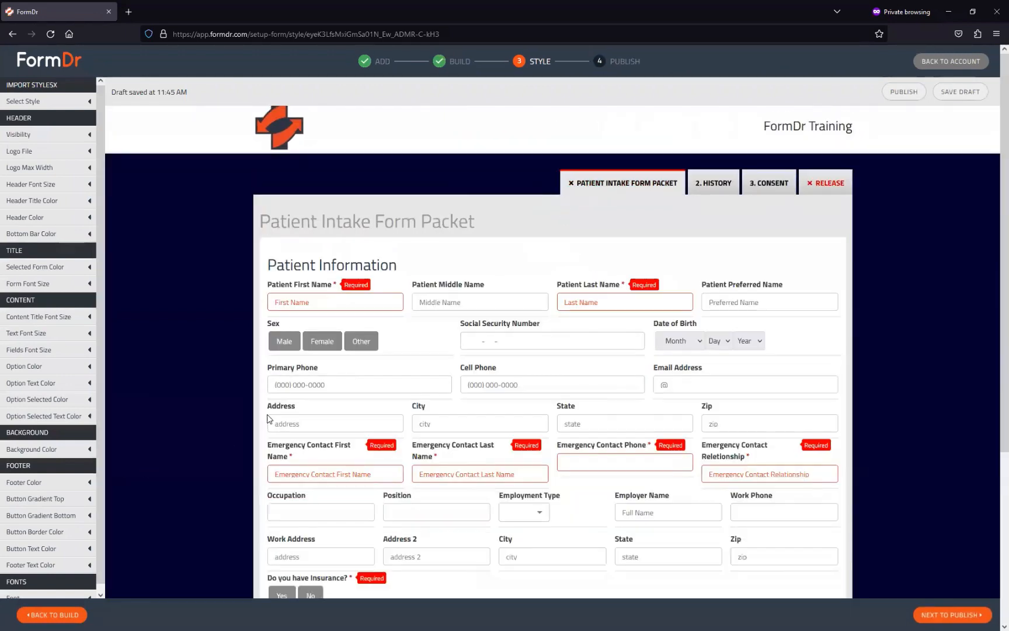
Step: Fill in the previewed intake form's Social Security Number and the patient's Address, City, State and Zip with sample data
left_click(292, 423)
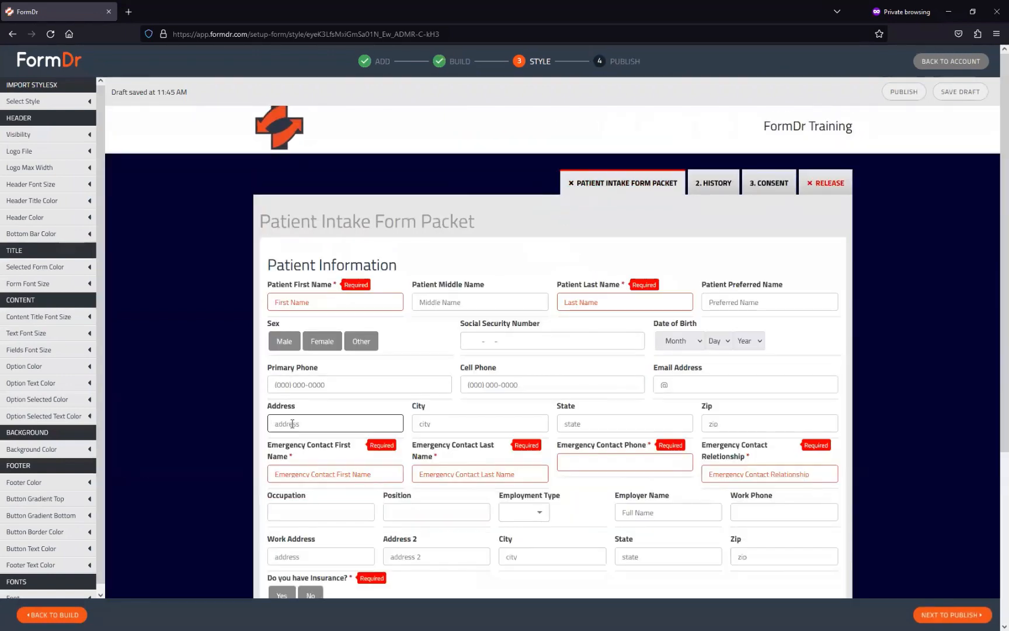
left_click(332, 422)
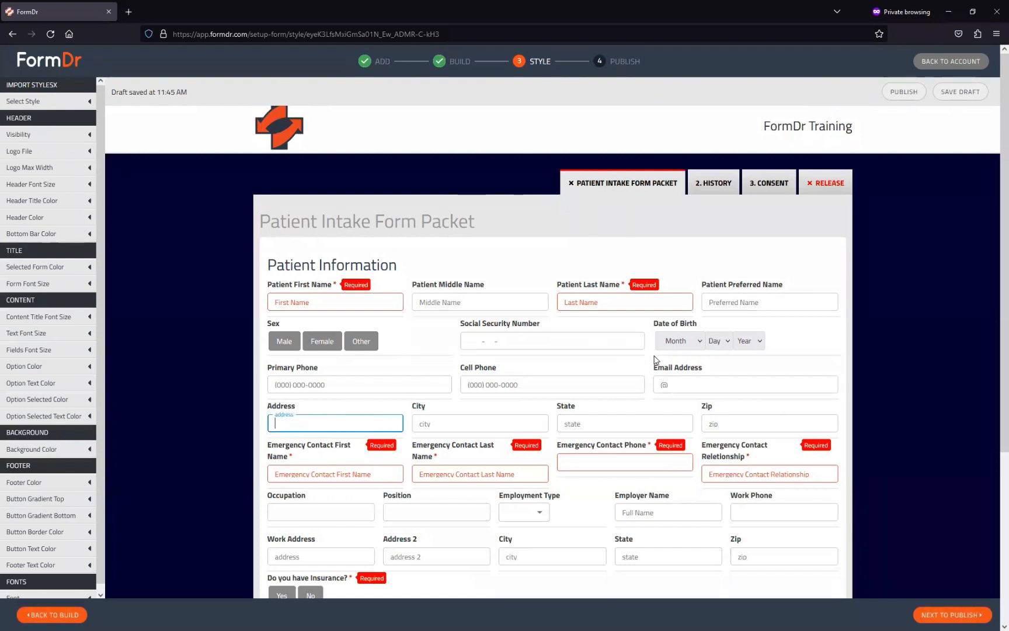
left_click(522, 343)
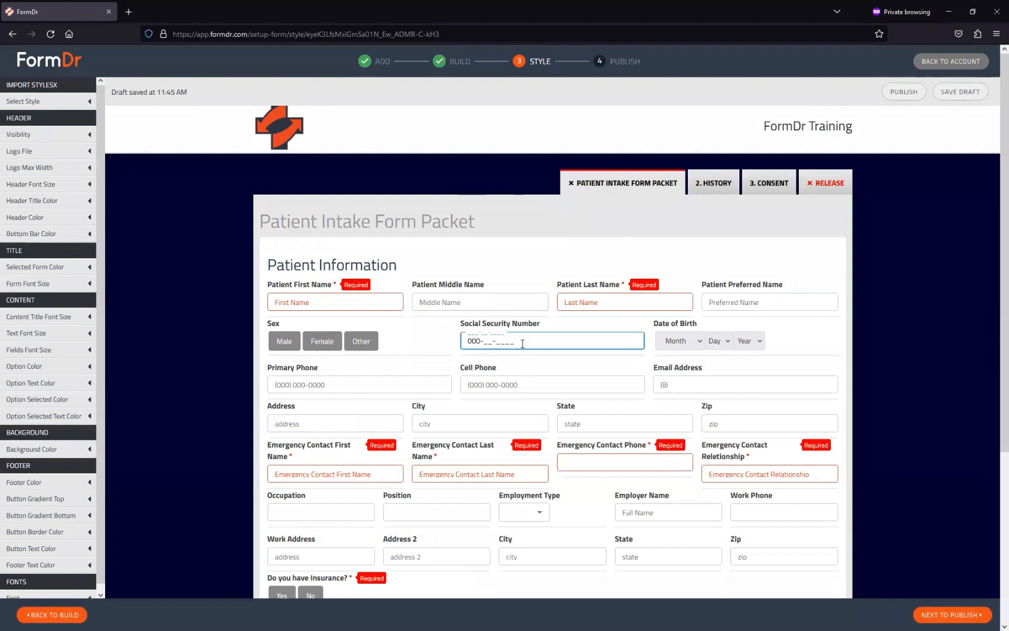
left_click(323, 422)
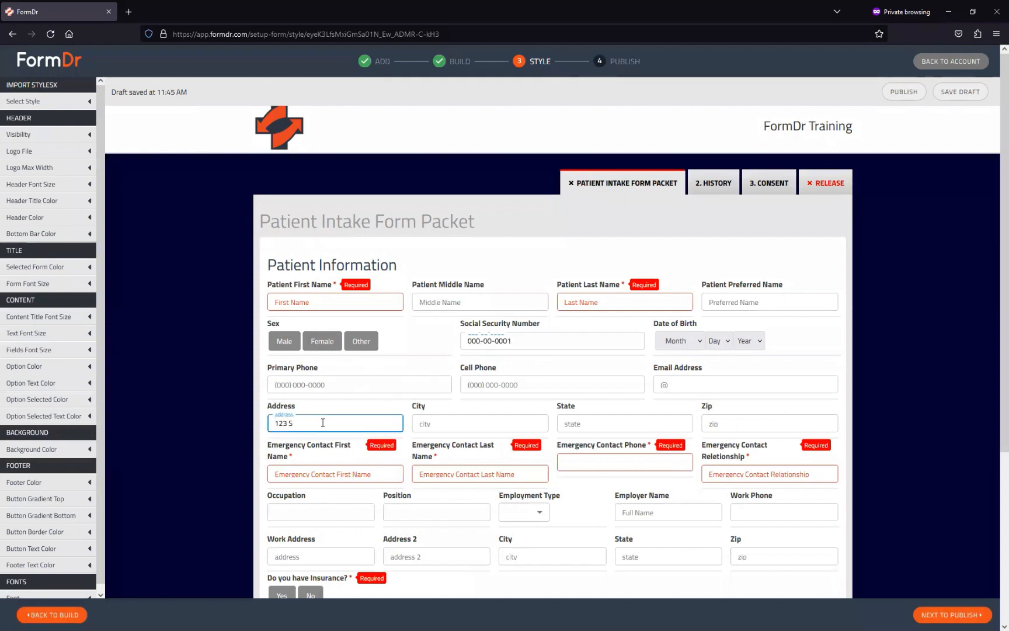
key("Tab")
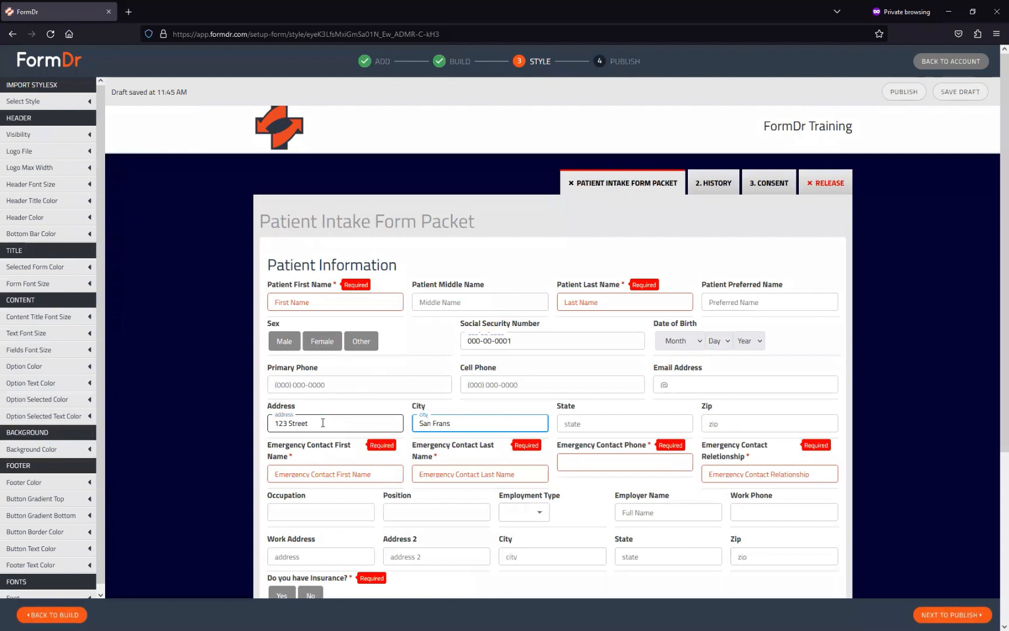
key("Tab")
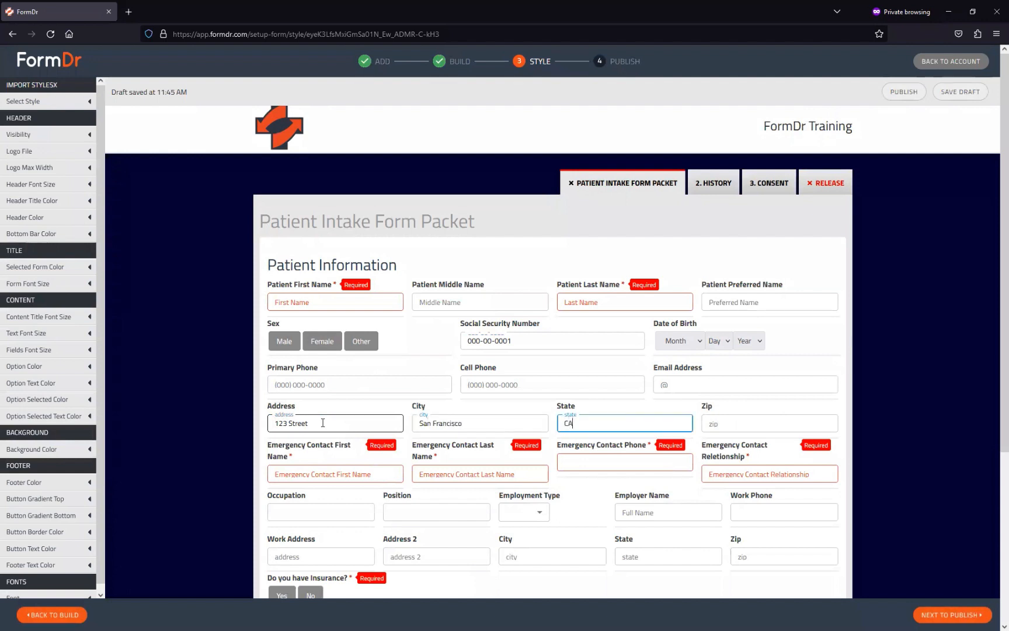
key("Tab")
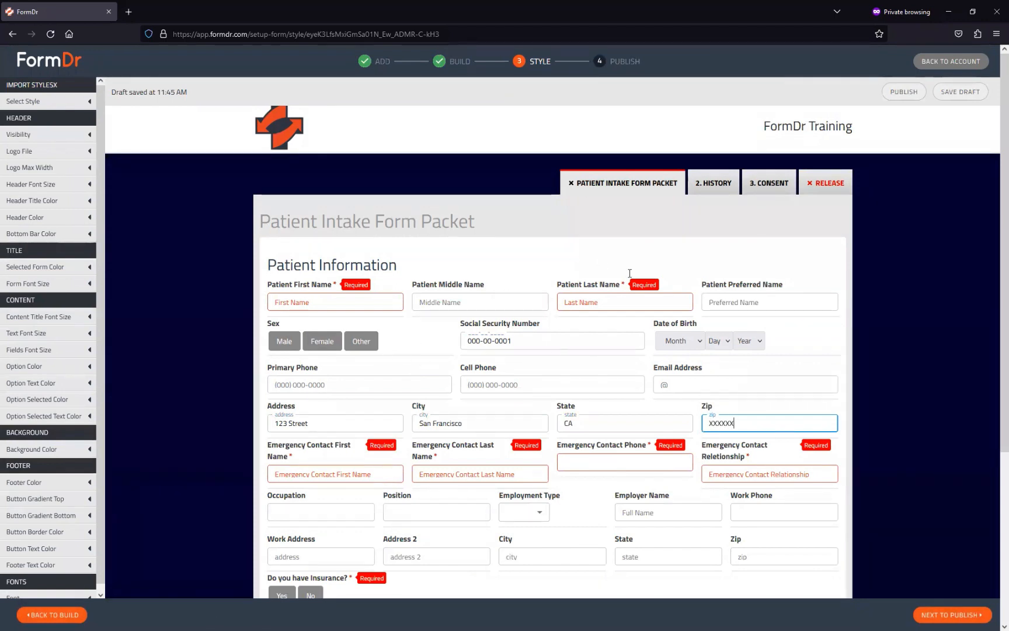
Step: Display the Release form in the preview and check its SSN and Patient Address fields against the intake form's entries
left_click(713, 182)
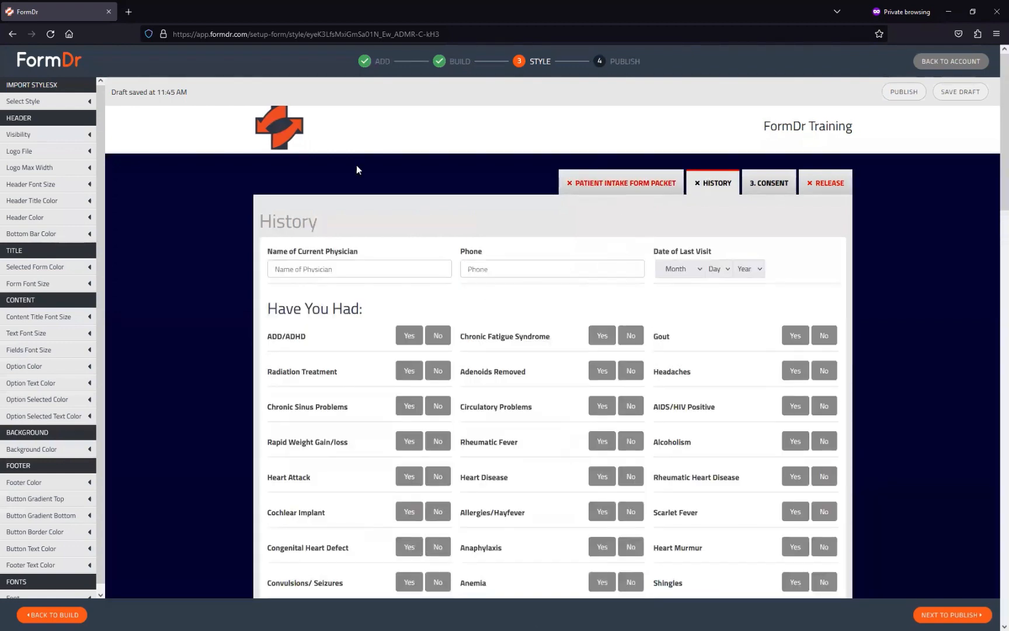
left_click(626, 183)
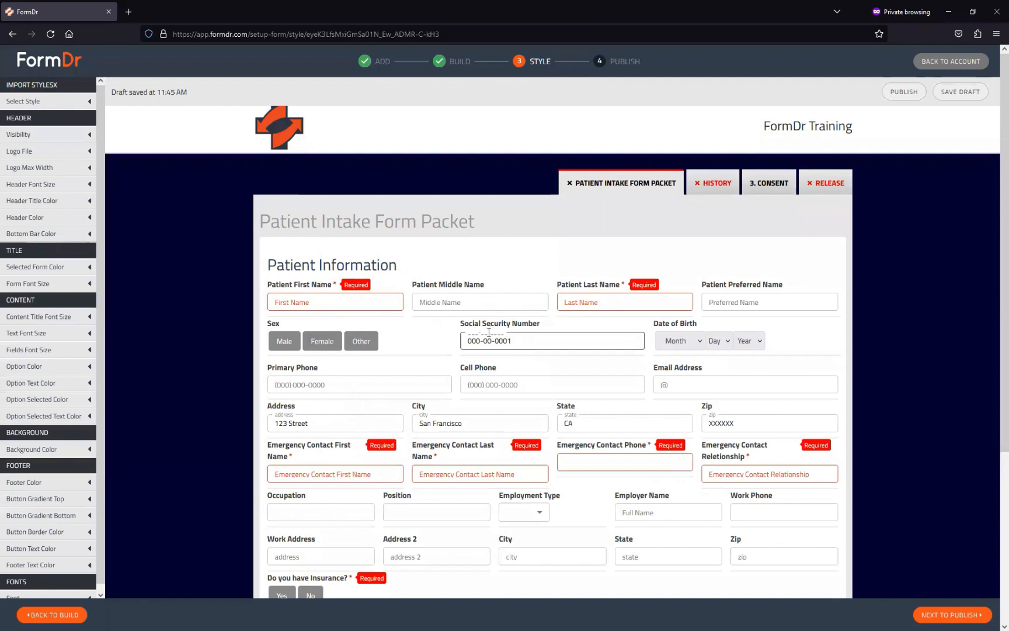
left_click(783, 195)
left_click(821, 194)
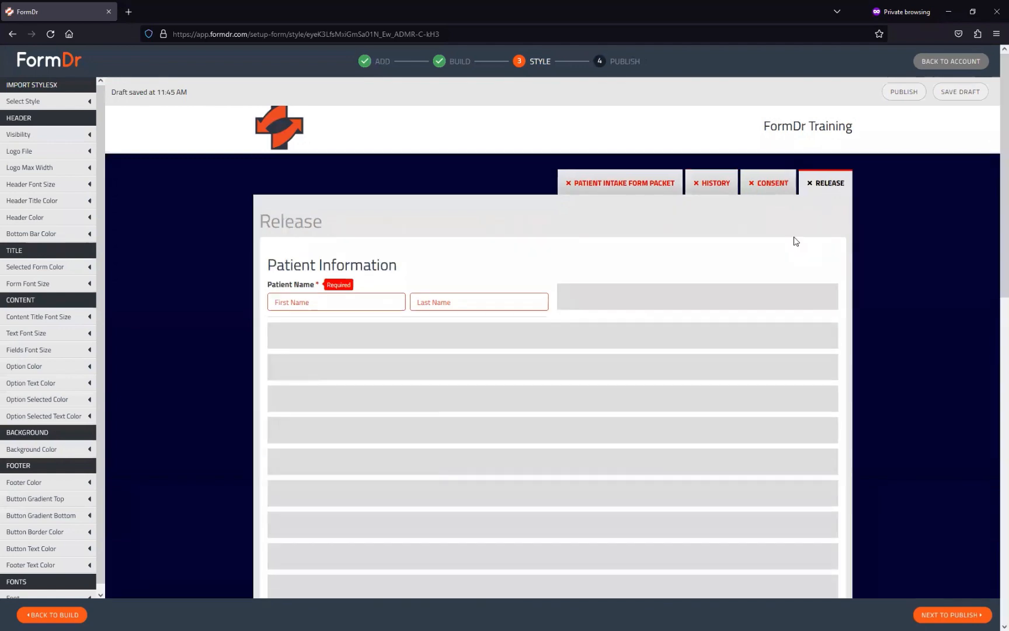
scroll(518, 388, "down", 6)
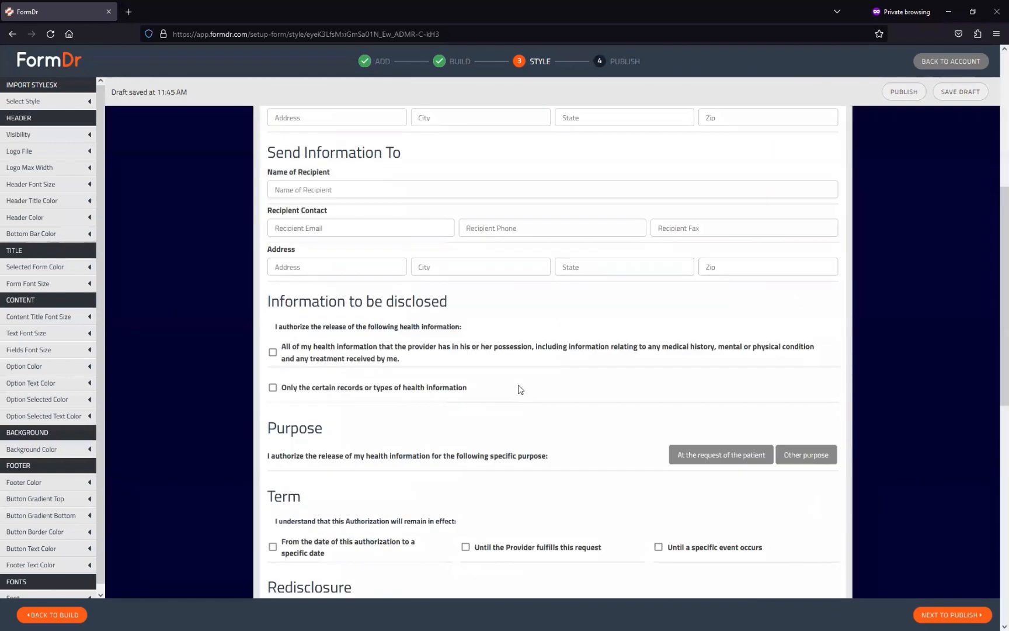
scroll(531, 392, "down", 8)
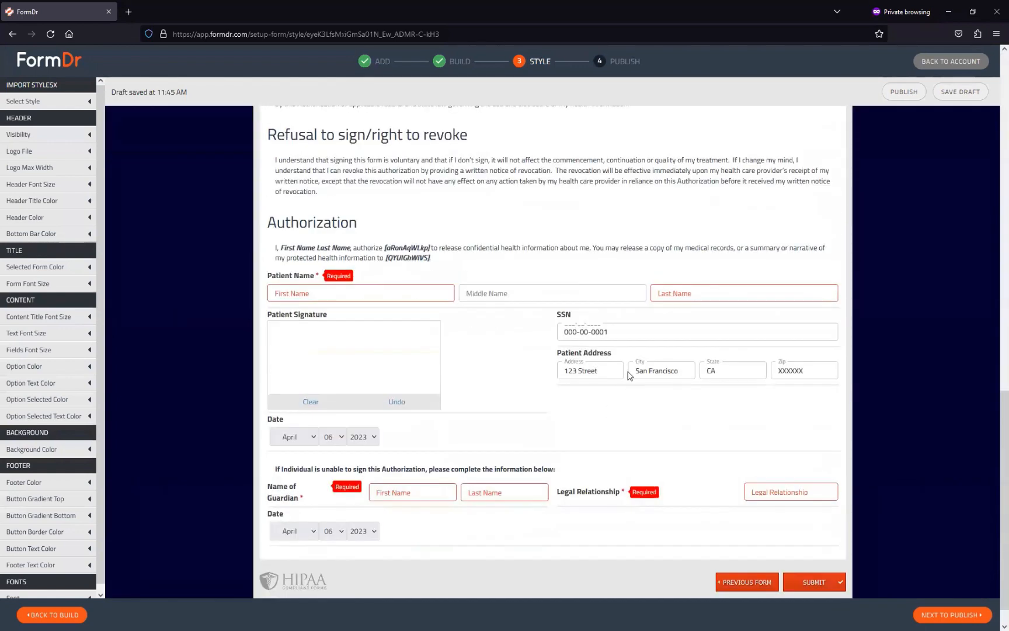
left_click(590, 331)
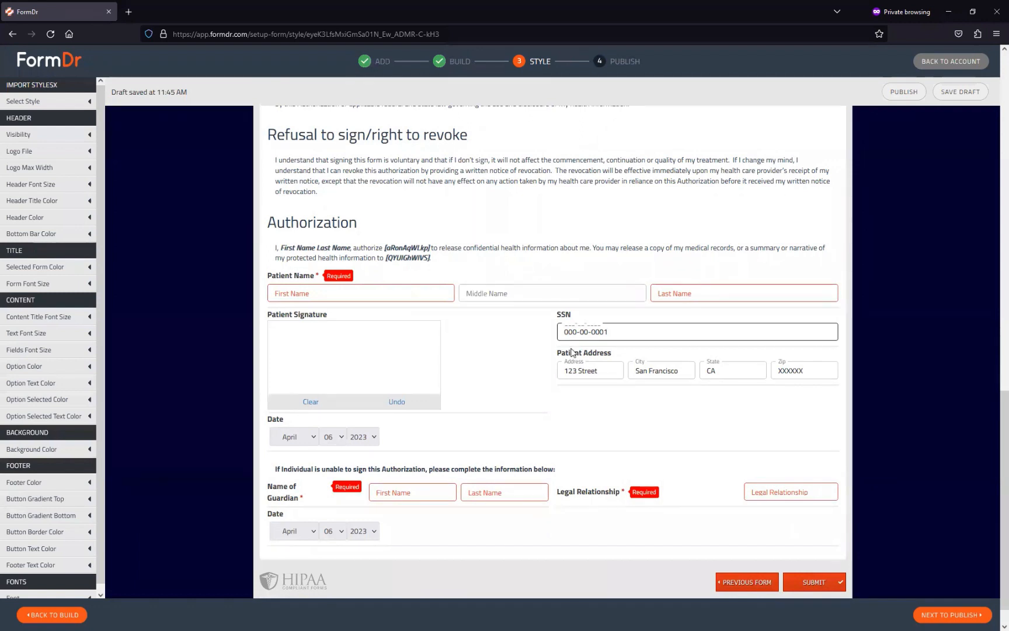
left_click_drag(646, 331, 518, 327)
left_click(514, 342)
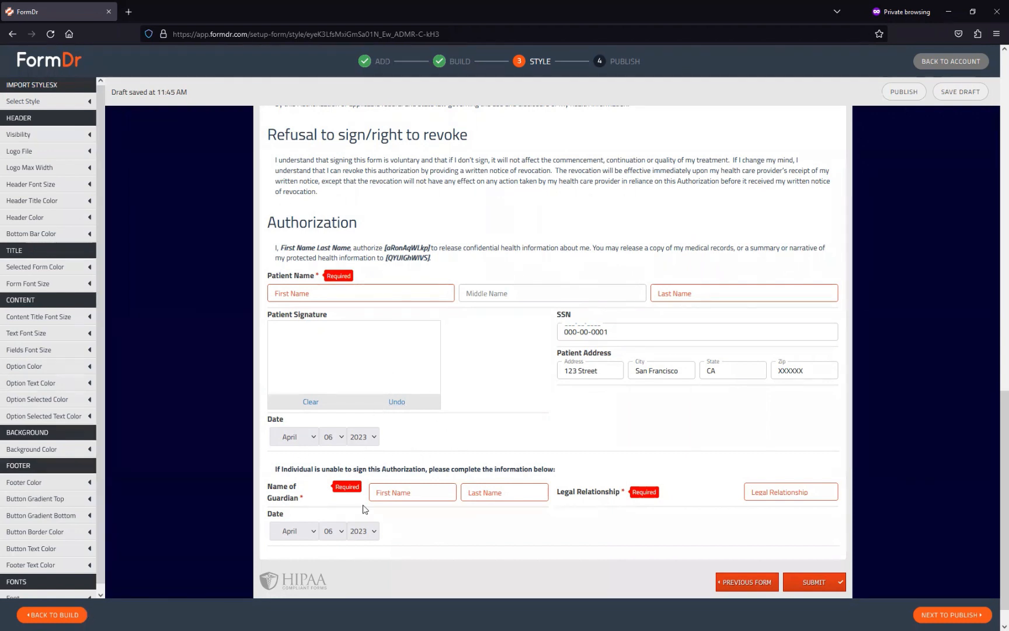
Step: Return to the Patient Intake Form Packet in the preview and review its SSN and address entries
scroll(437, 489, "up", 15)
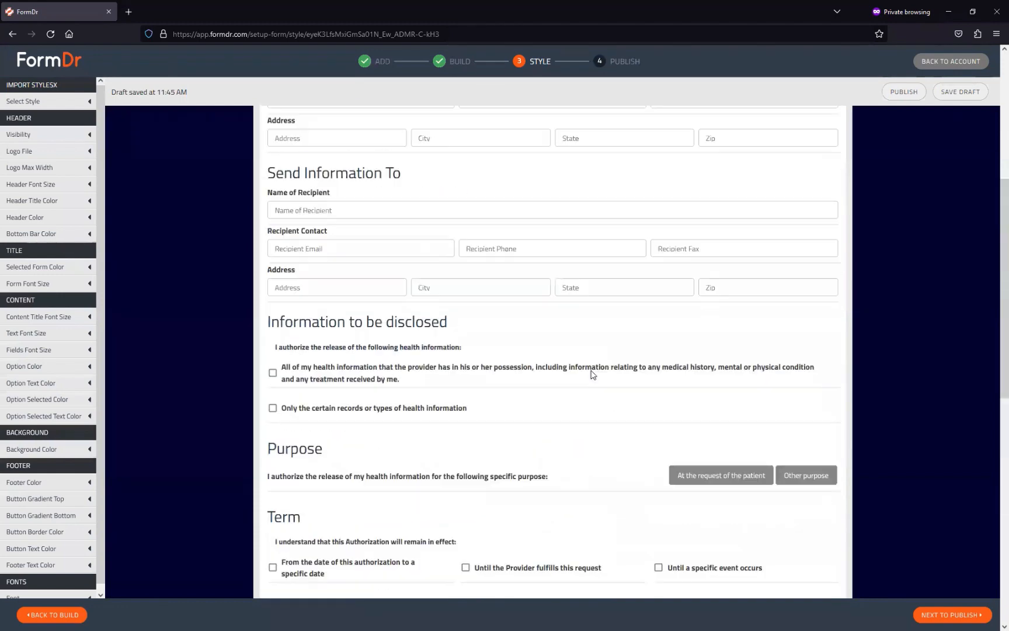
scroll(367, 470, "down", 4)
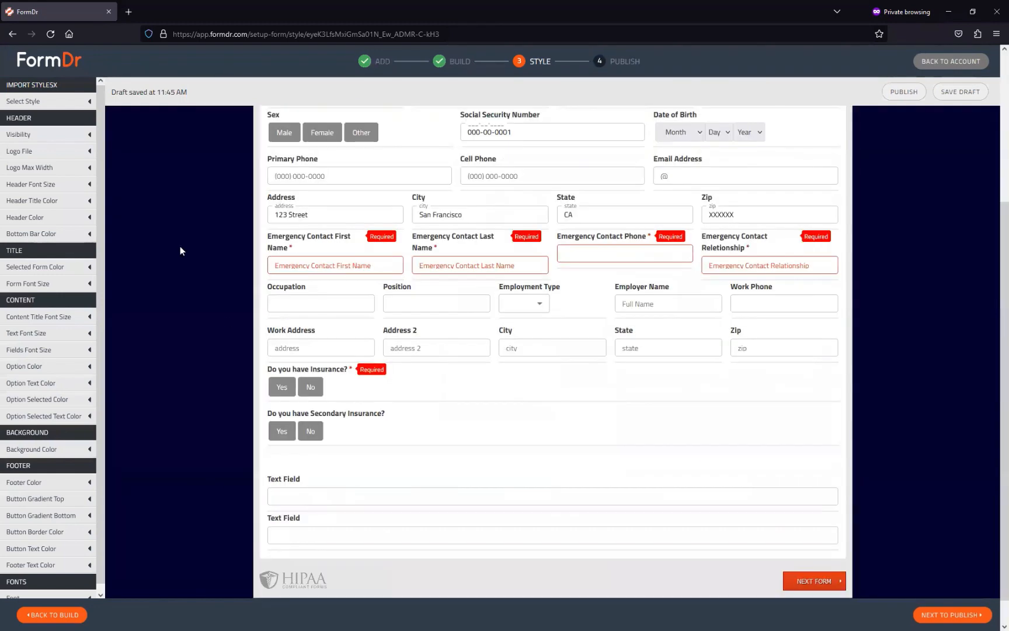
left_click(312, 299)
scroll(387, 423, "up", 4)
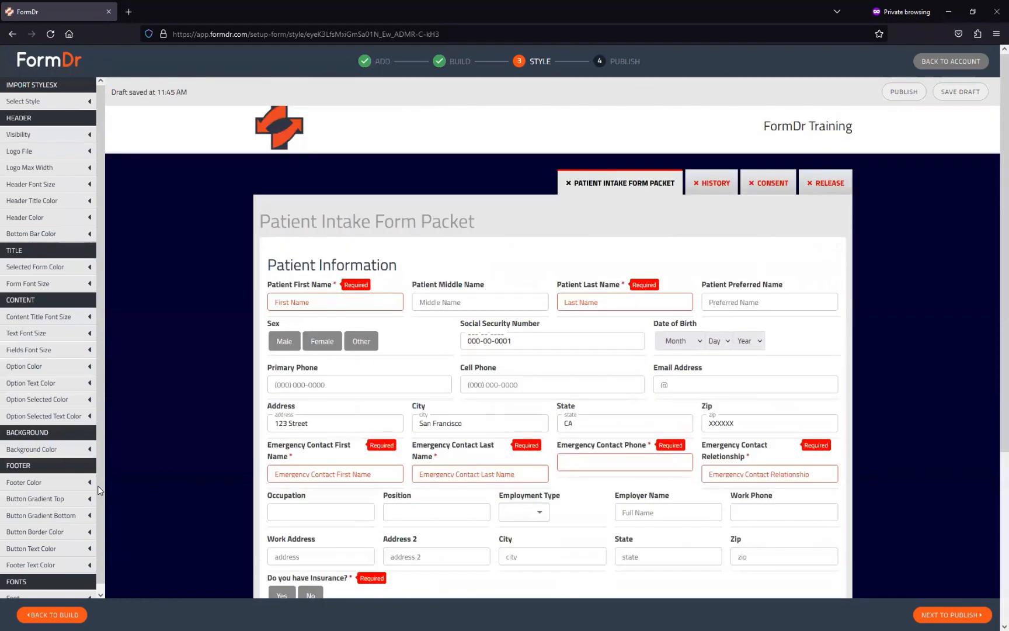
Step: Go back to the Build stage, check the field name of the intake form's patient Zip field, and close its settings
left_click(35, 614)
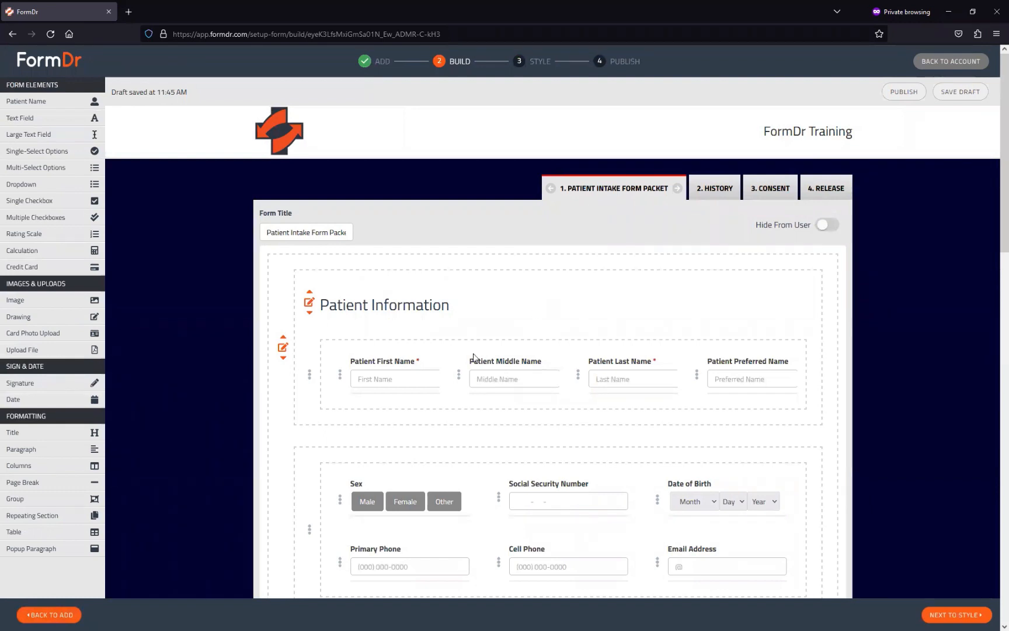
scroll(418, 385, "down", 4)
scroll(418, 385, "down", 2)
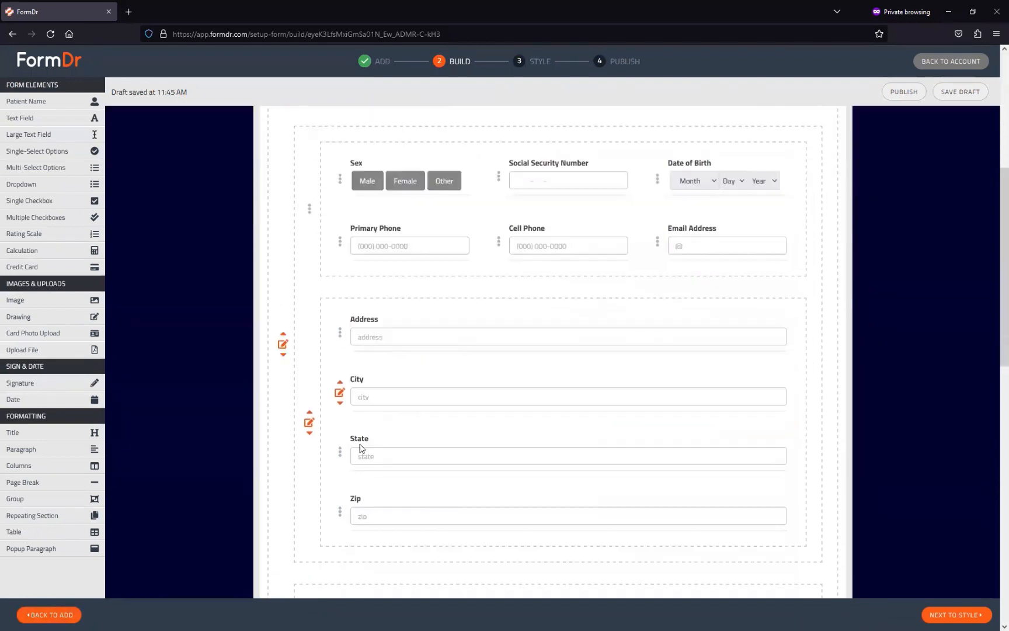
left_click(417, 493)
scroll(477, 489, "down", 4)
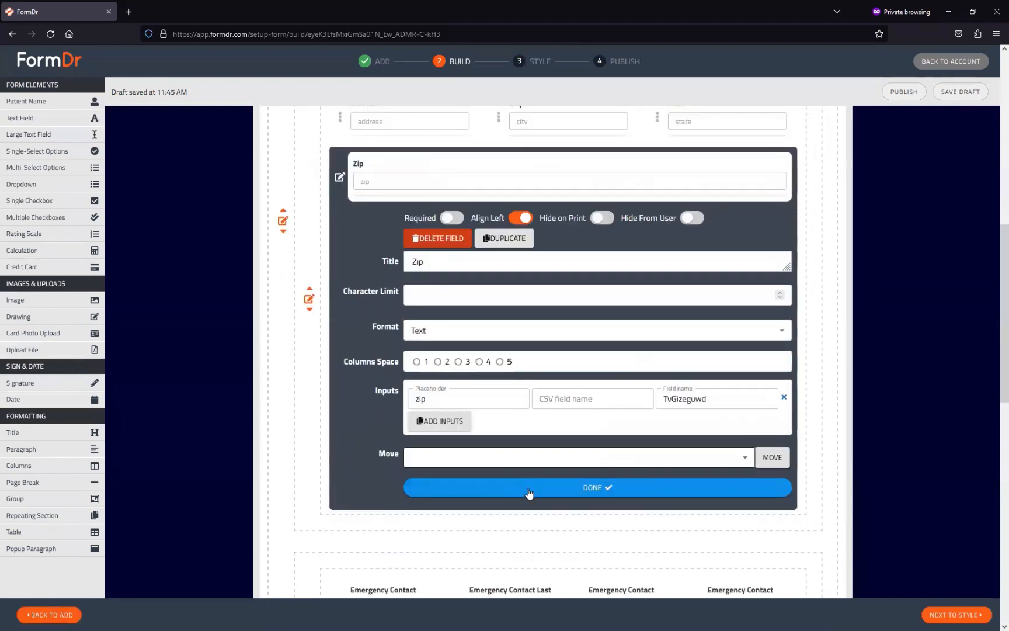
left_click(529, 489)
Step: Examine the intake form's layout in the builder, from the patient information fields through the emergency contact and employment sections
scroll(529, 491, "up", 3)
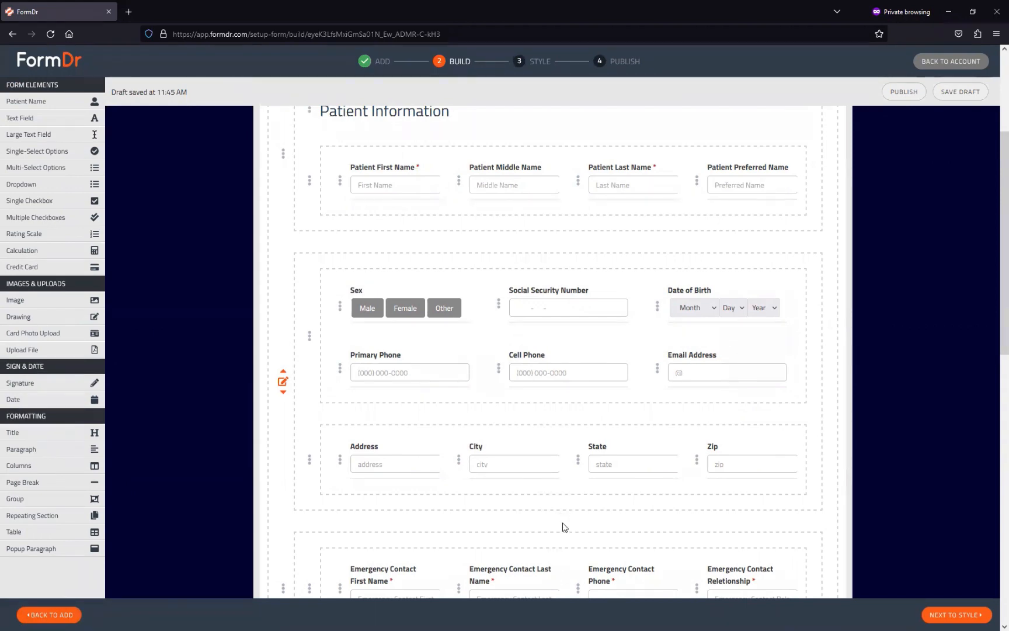
scroll(499, 531, "down", 3)
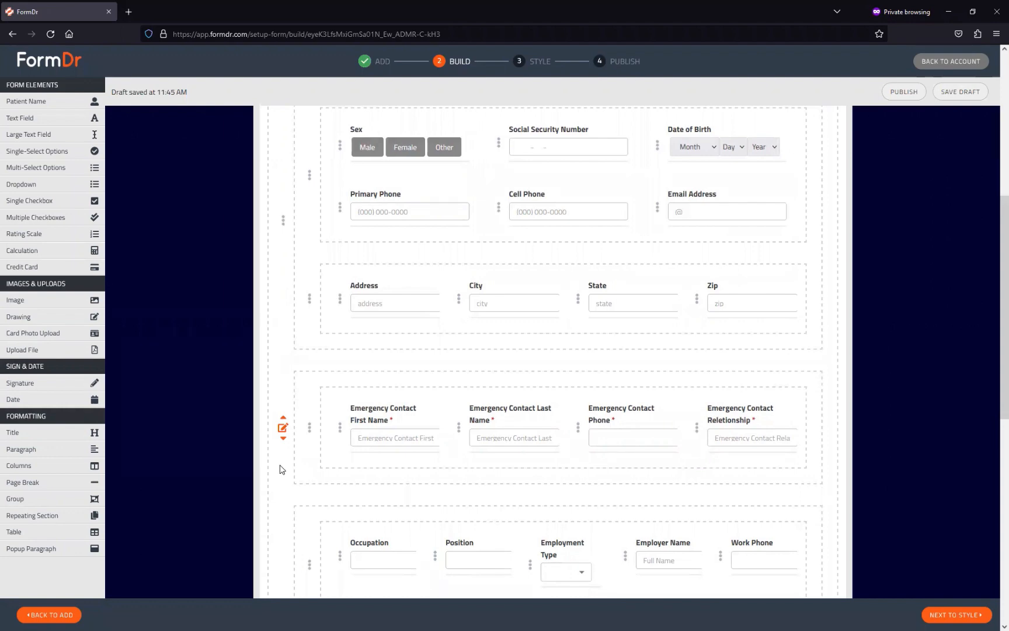
scroll(324, 450, "up", 1)
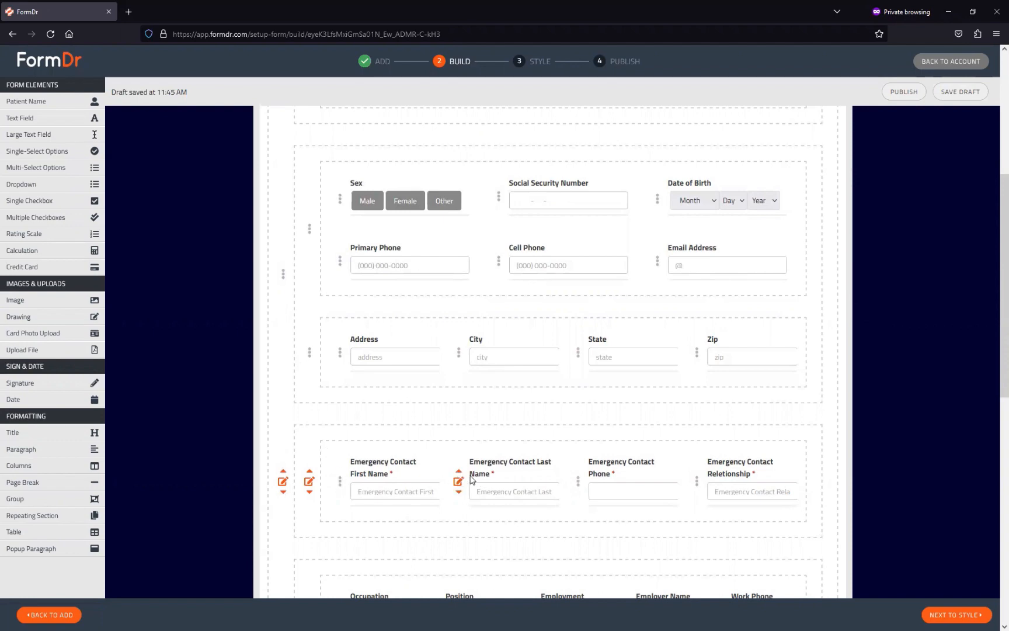
scroll(461, 475, "up", 5)
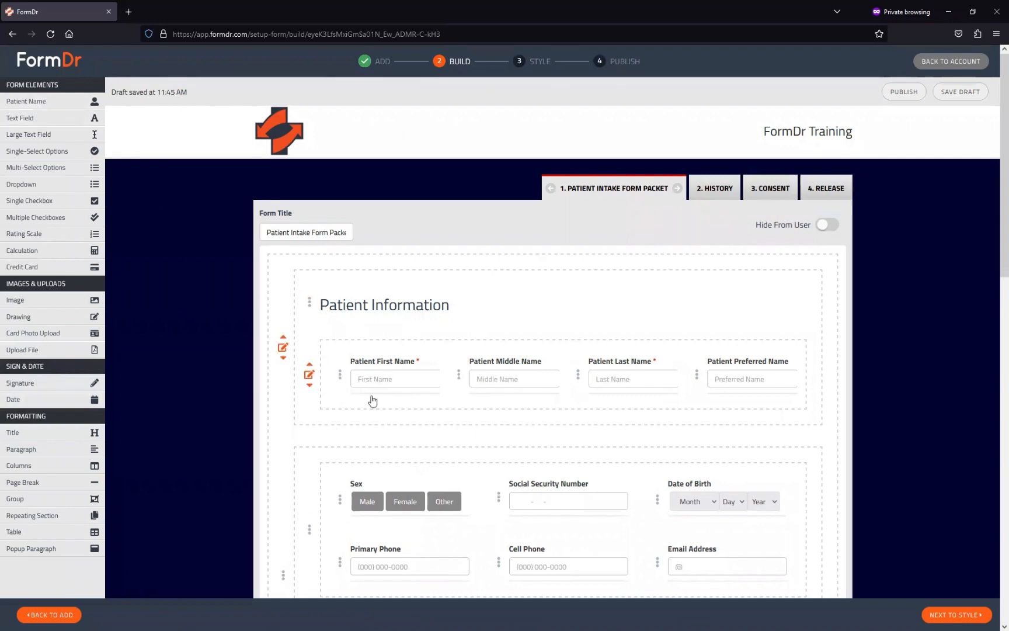
scroll(187, 106, "down", 2)
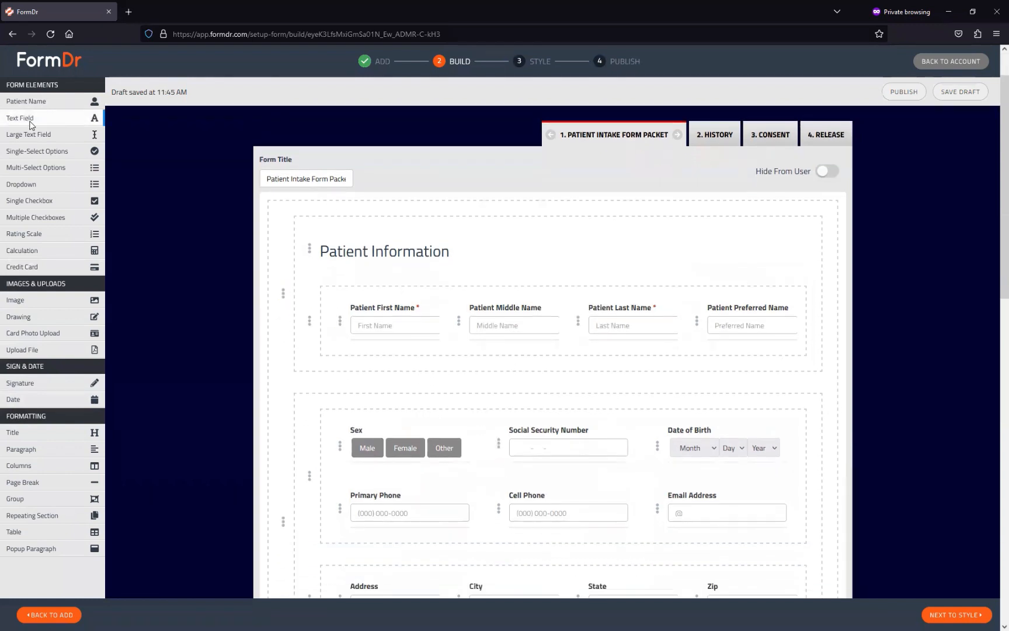
scroll(471, 344, "down", 2)
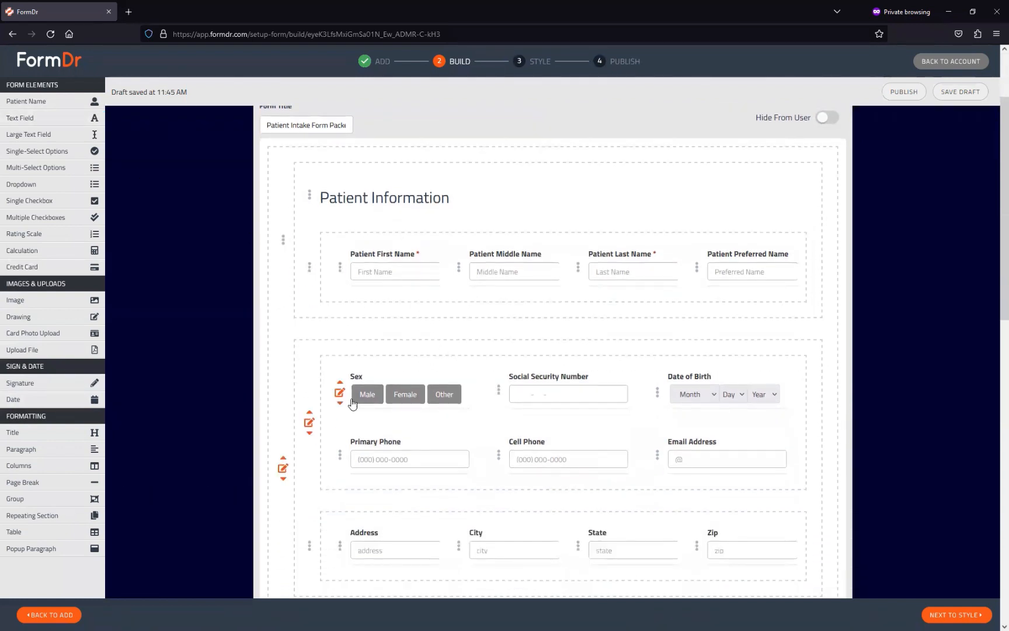
scroll(546, 330, "down", 3)
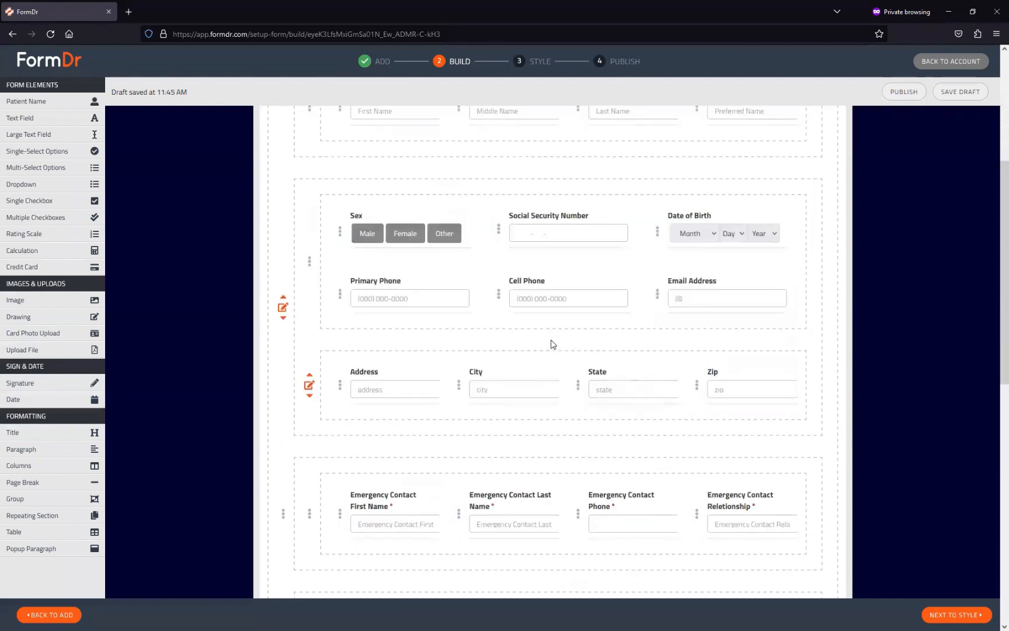
scroll(549, 344, "up", 1)
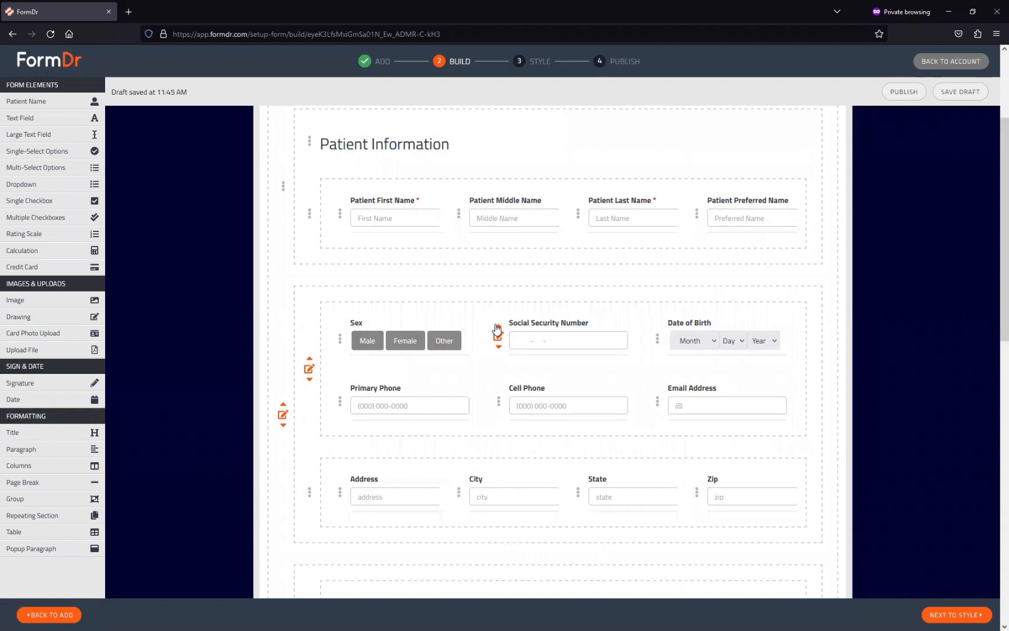
scroll(607, 409, "up", 2)
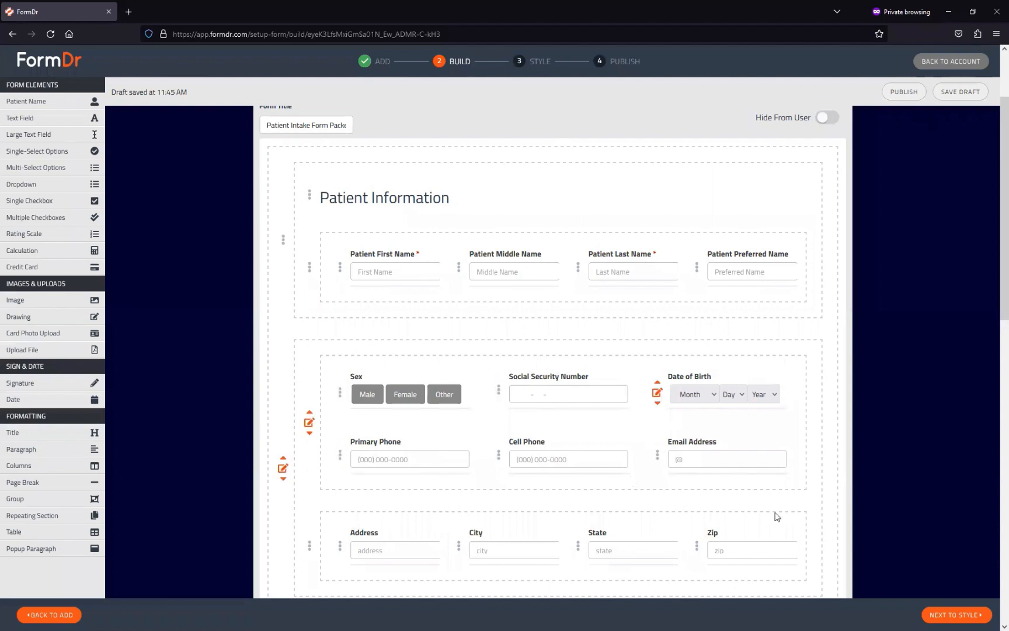
scroll(473, 490, "down", 3)
scroll(482, 486, "down", 3)
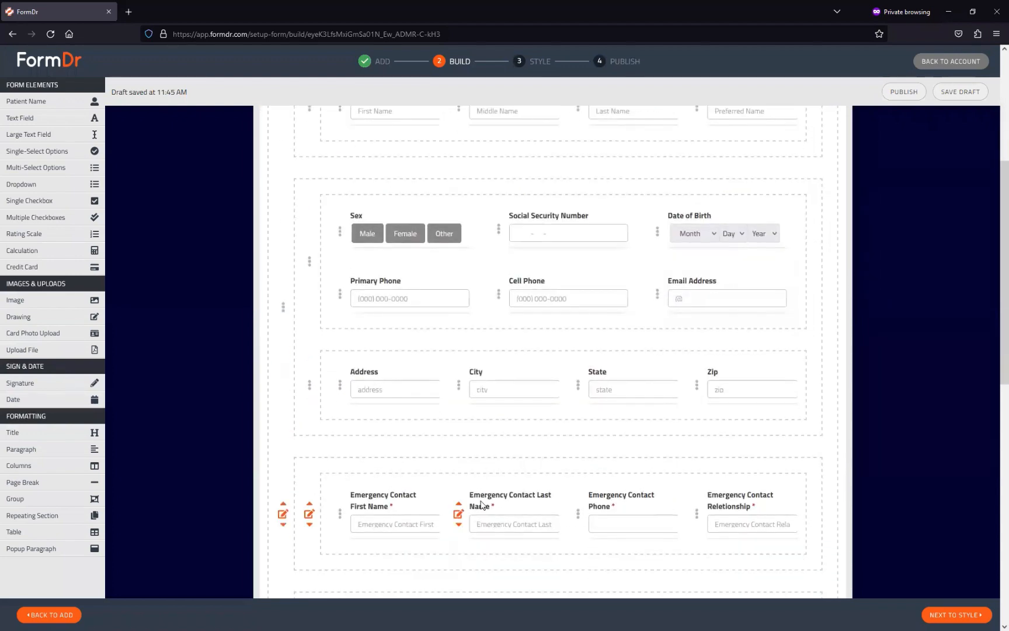
scroll(515, 497, "down", 1)
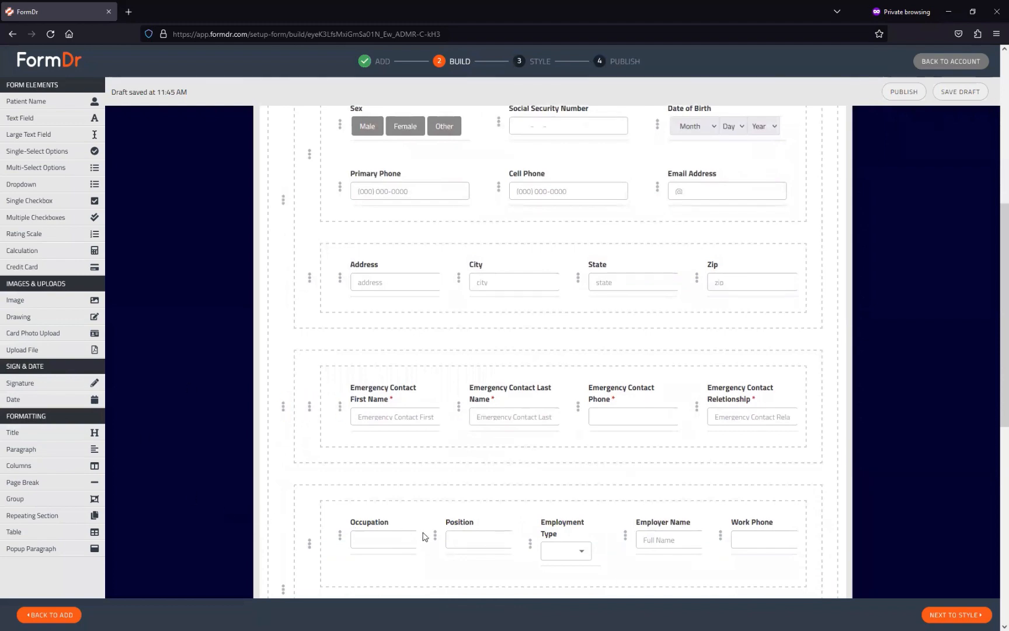
scroll(424, 536, "down", 3)
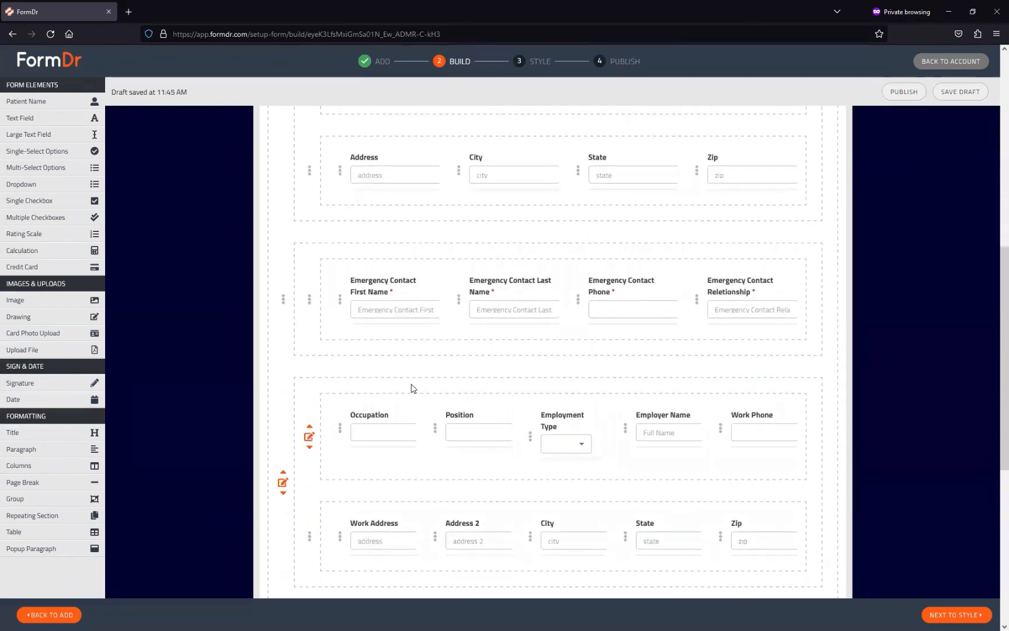
scroll(442, 569, "up", 1)
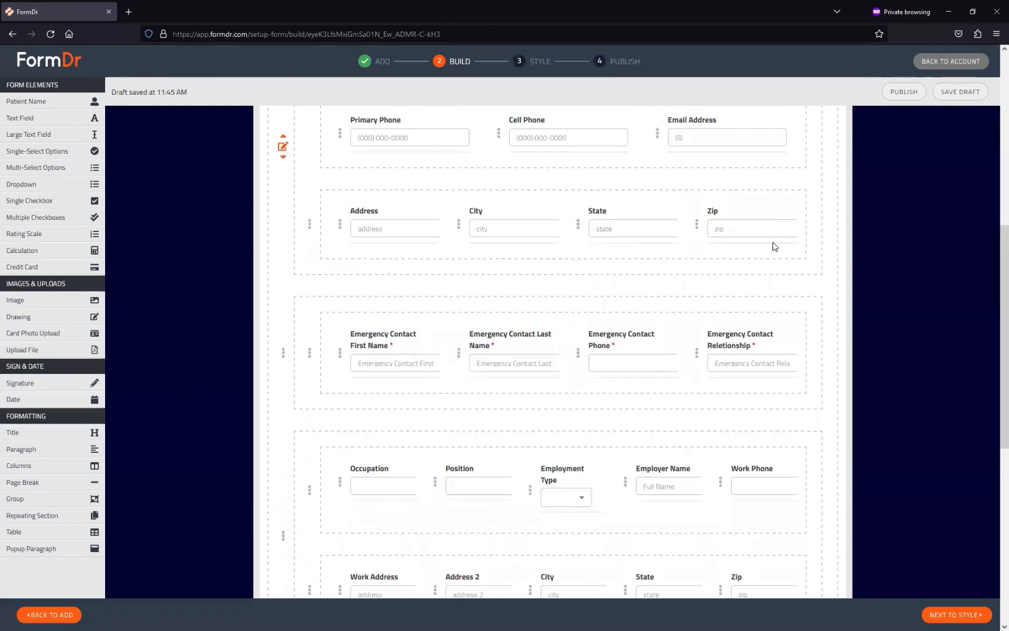
scroll(700, 368, "up", 6)
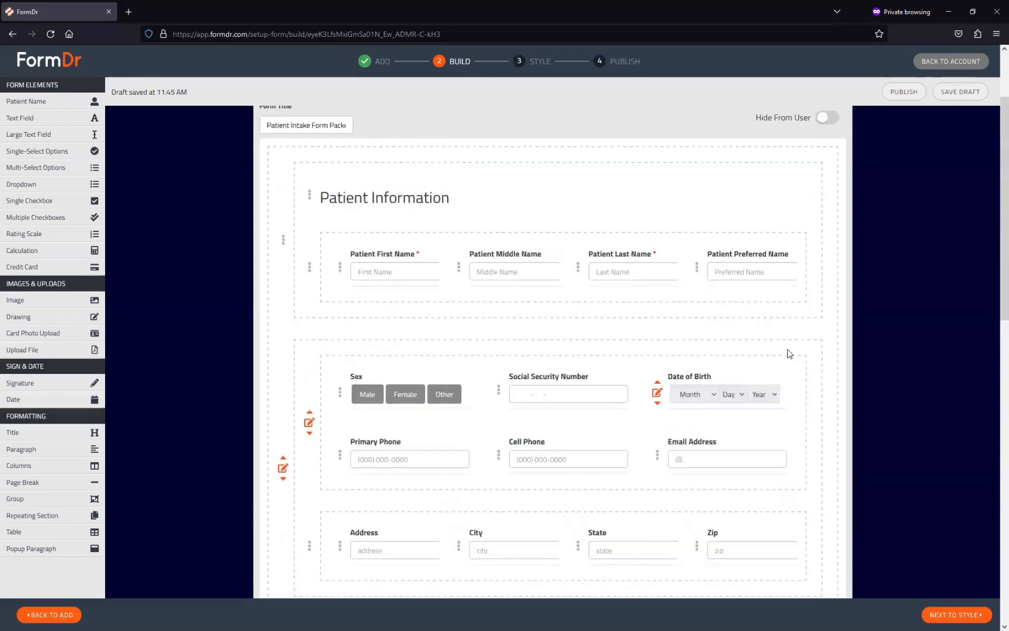
scroll(453, 172, "down", 3)
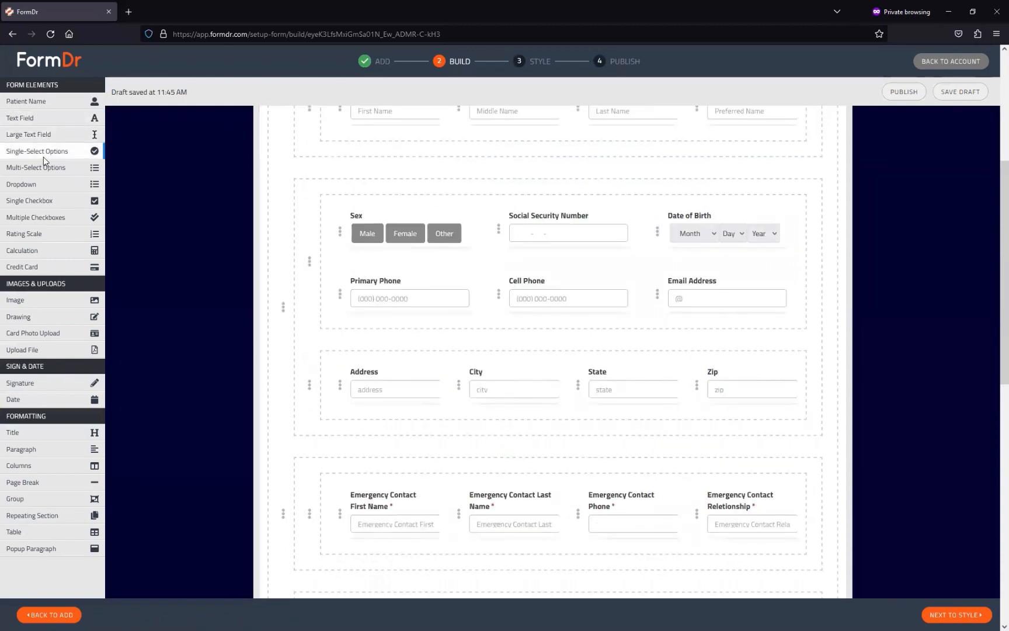
Step: Add a Single-Select Options field between the patient address and emergency contact sections, titled "Is the patient a minor?"
left_click_drag(43, 157, 330, 455)
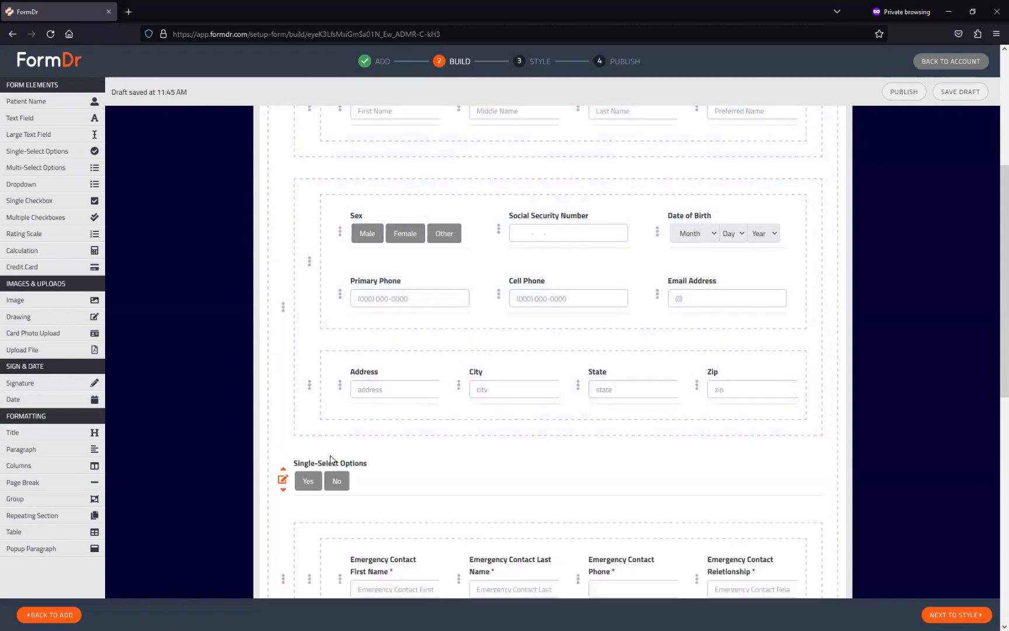
left_click(282, 479)
left_click_drag(484, 387, 241, 386)
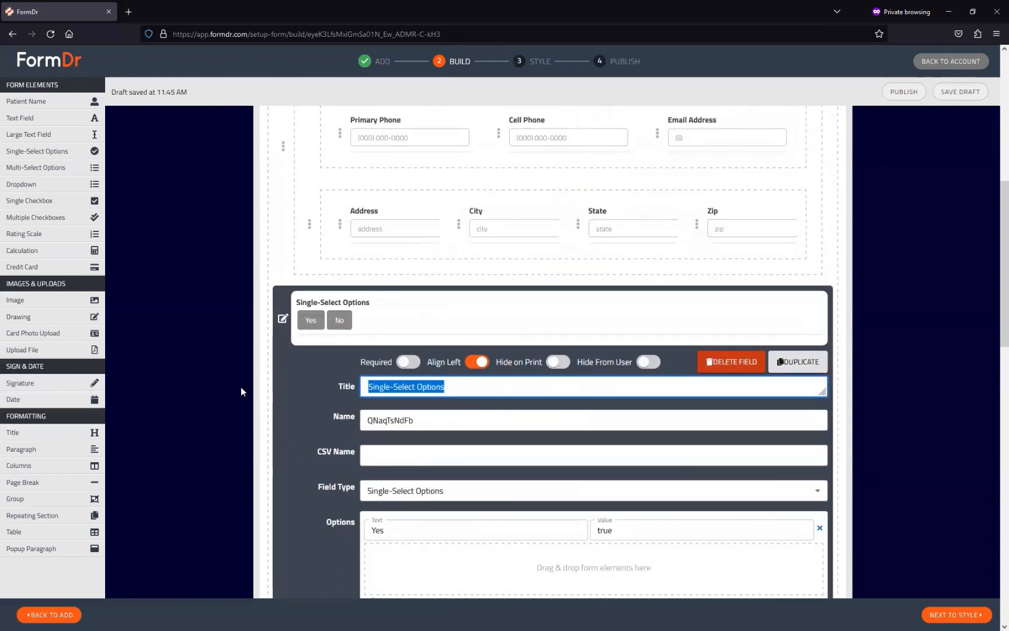
type("A")
key("BackSpace")
type("Is a")
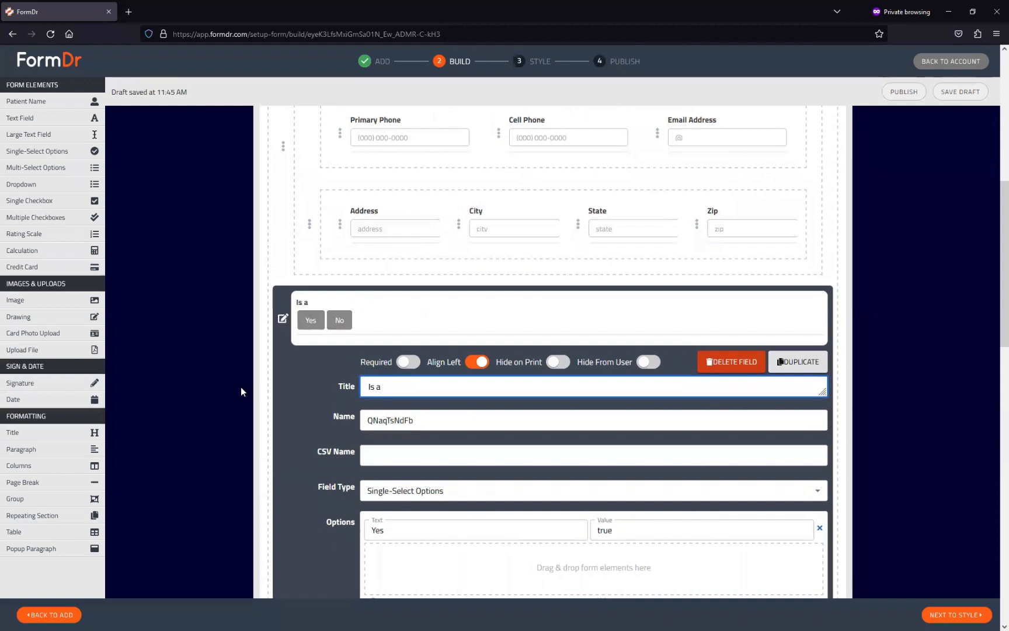
key("BackSpace")
type("the patient a minor?")
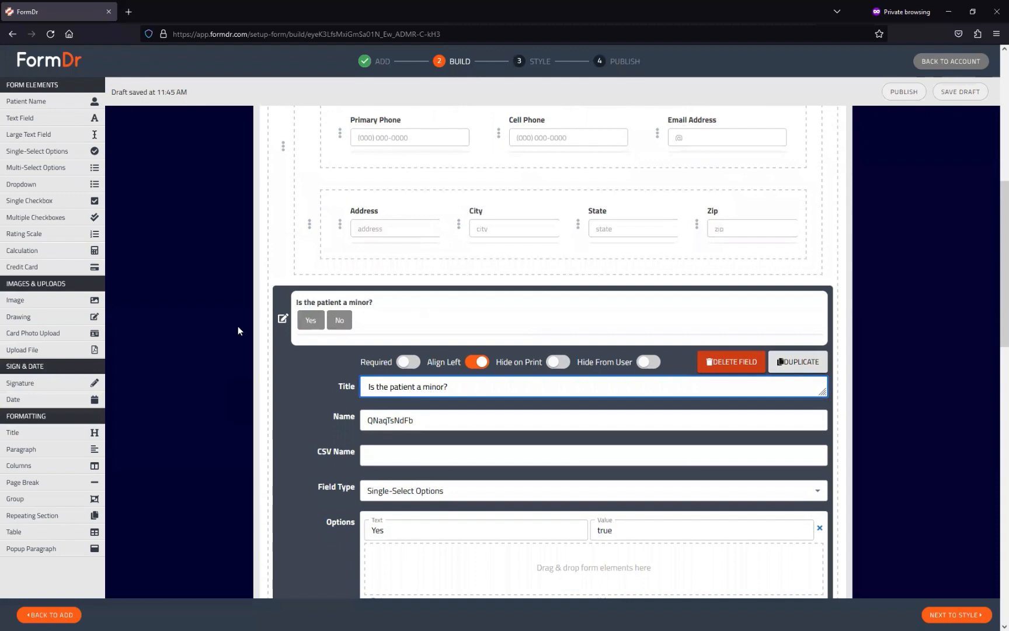
Step: Duplicate the whole employment section containing the occupation and work address rows
scroll(344, 349, "down", 6)
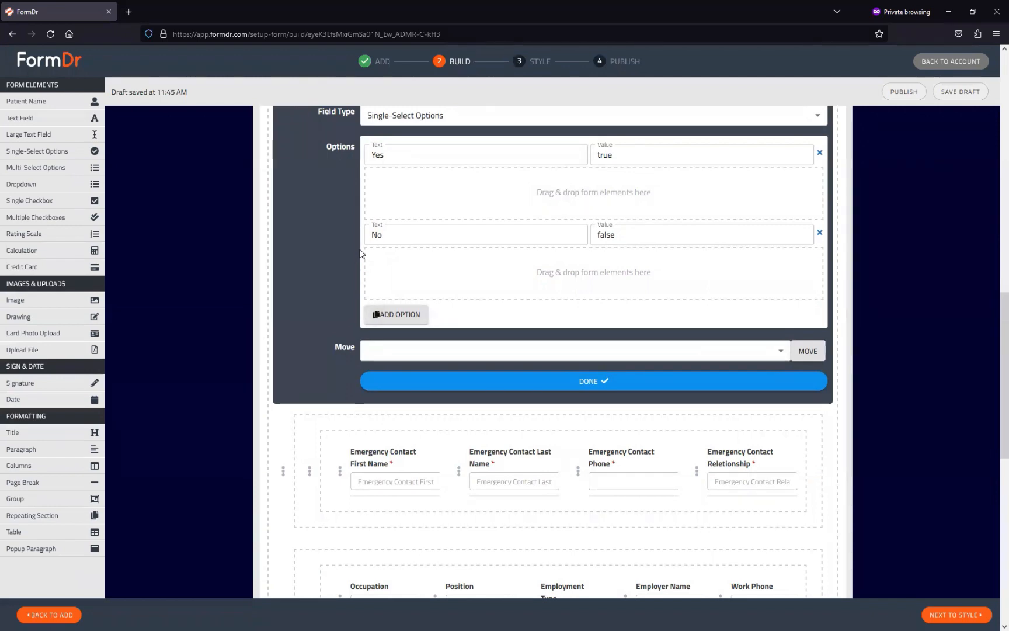
scroll(457, 349, "down", 1)
left_click(459, 358)
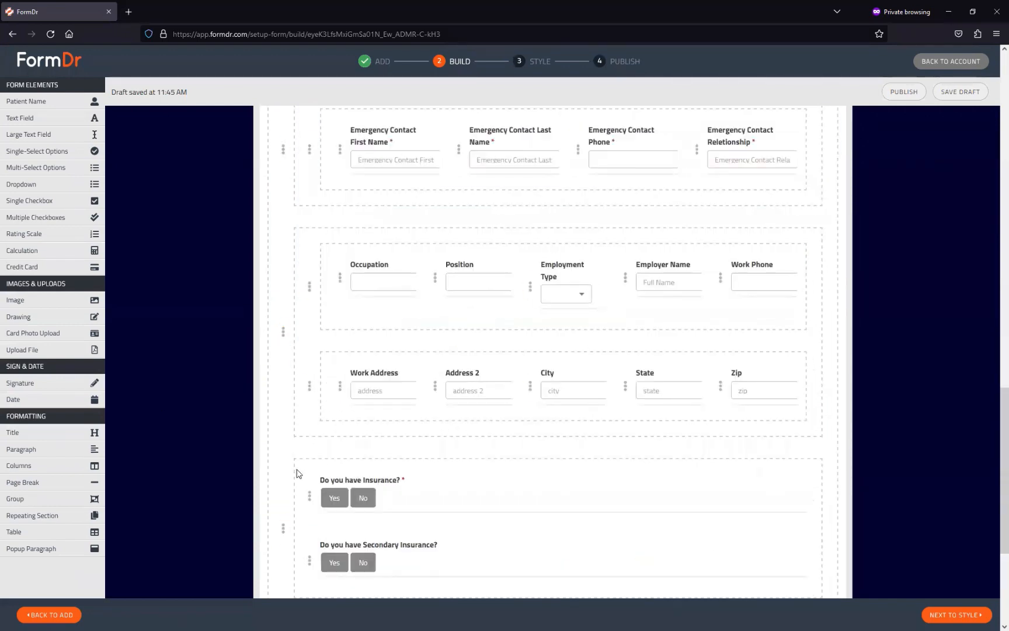
scroll(529, 388, "down", 1)
scroll(495, 400, "up", 5)
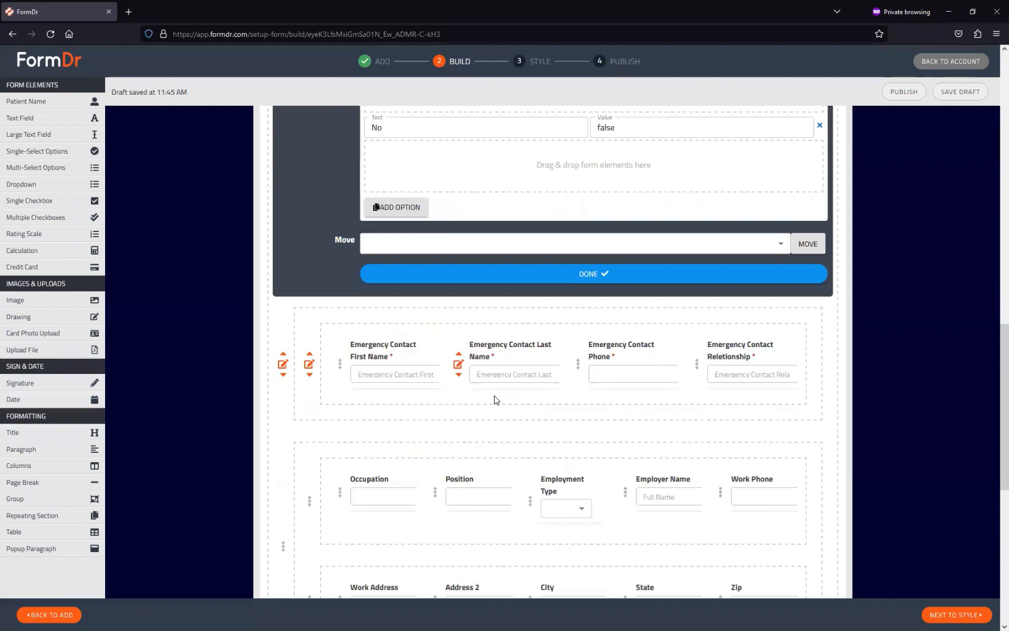
scroll(282, 384, "down", 3)
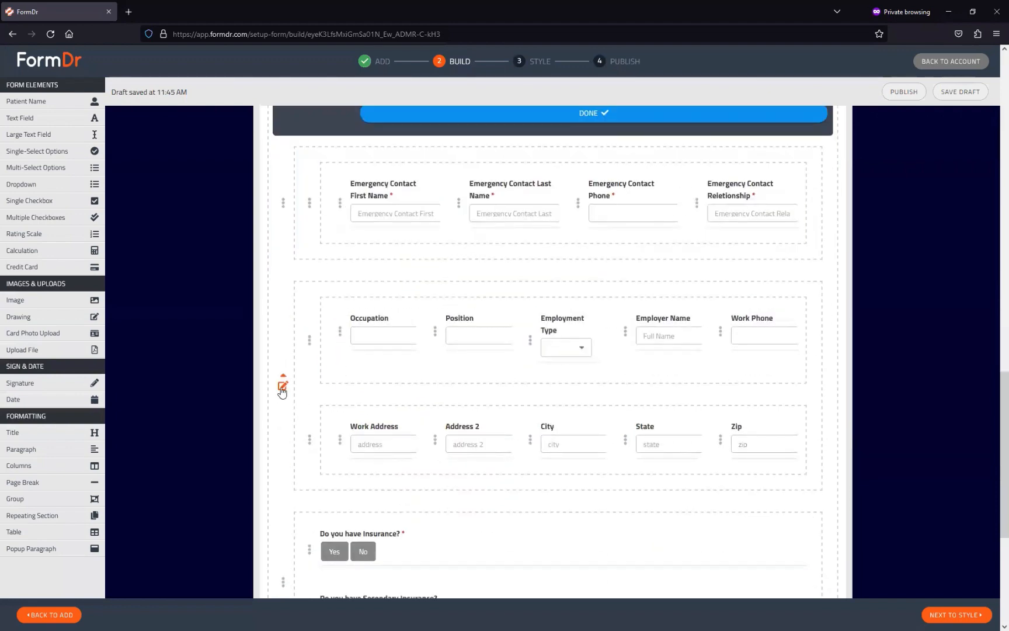
left_click_drag(283, 341, 309, 385)
left_click(283, 385)
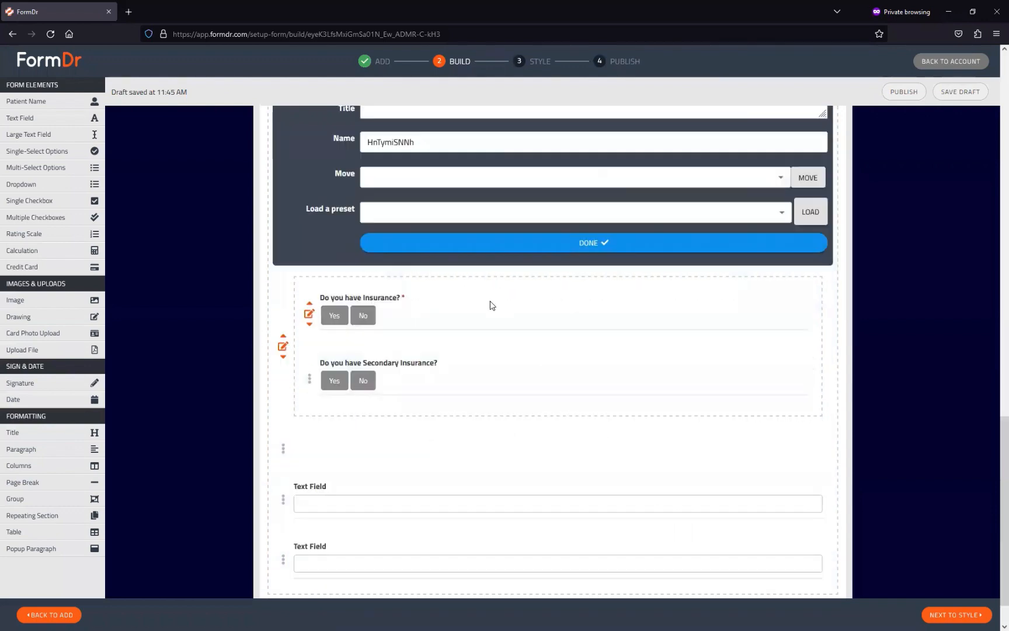
scroll(491, 305, "down", 1)
scroll(437, 314, "up", 5)
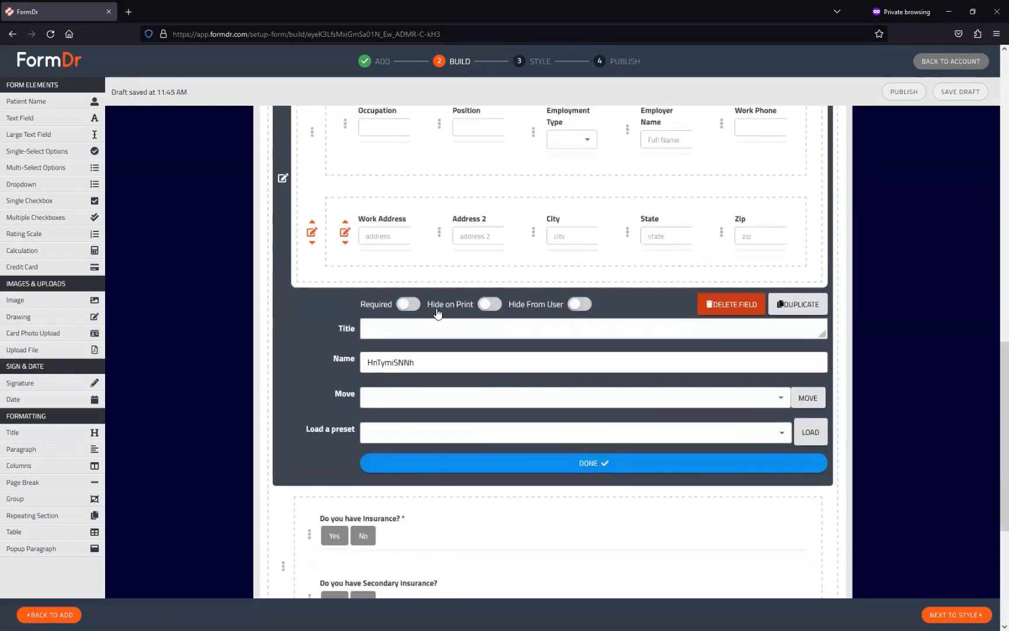
left_click(790, 310)
left_click(486, 465)
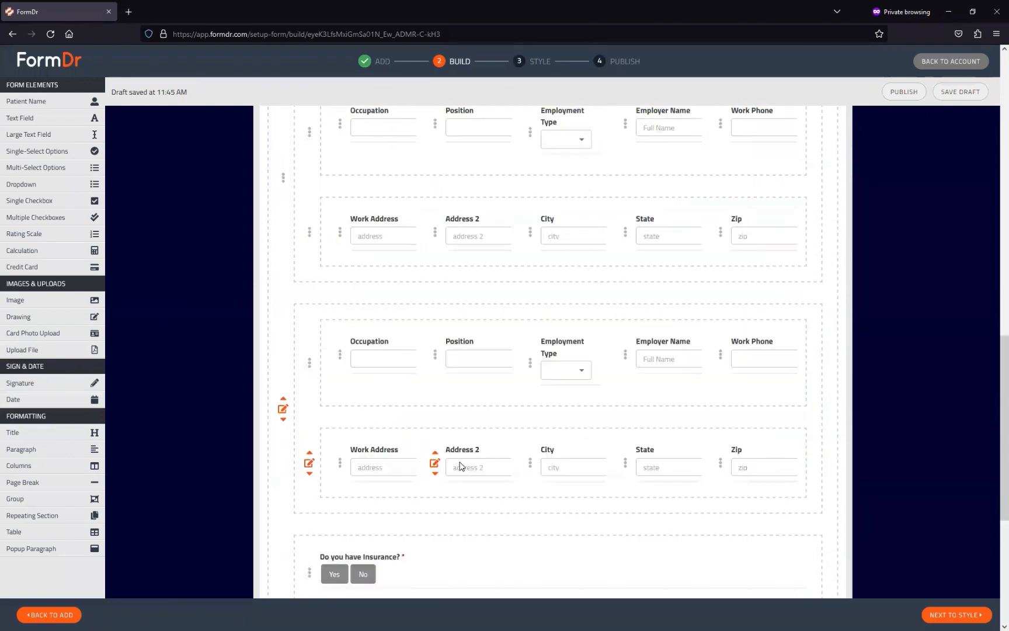
Step: Duplicate the emergency contact section below the "Is the patient a minor?" question
scroll(652, 376, "up", 1)
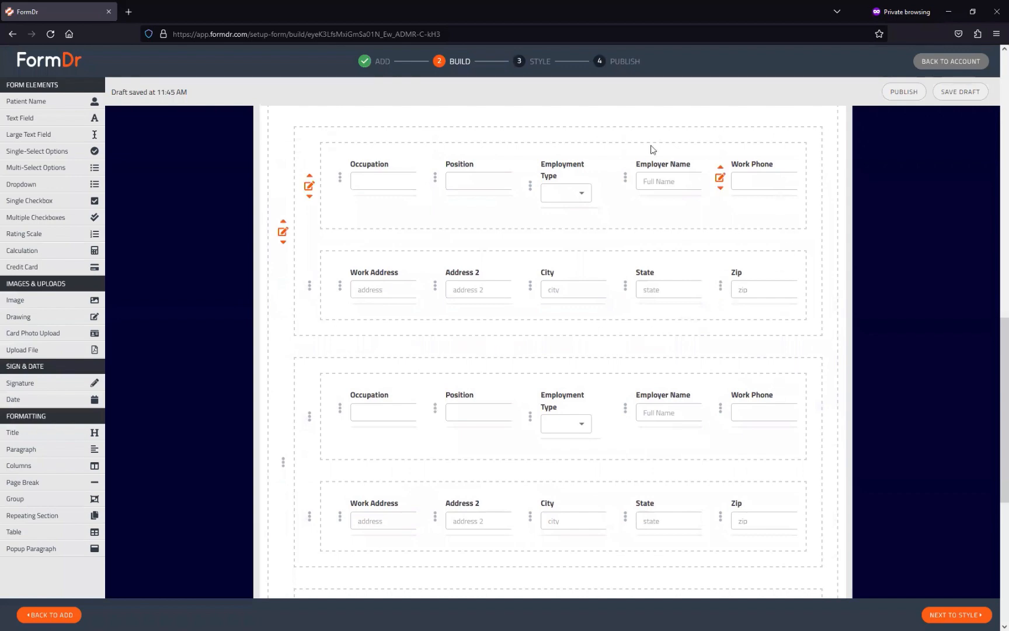
scroll(291, 312, "down", 1)
scroll(316, 329, "up", 8)
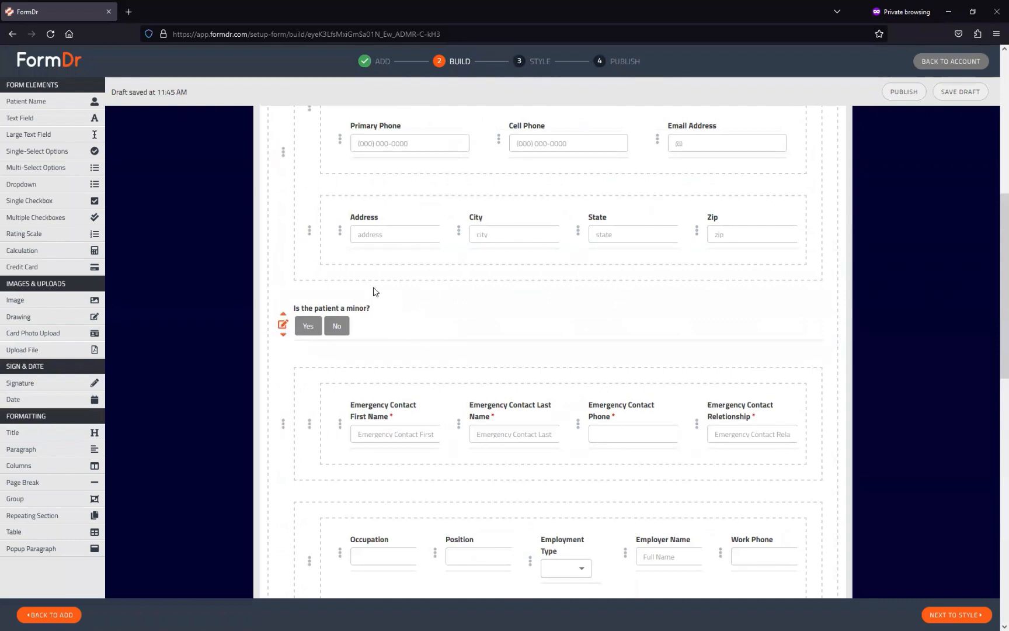
scroll(506, 363, "up", 1)
scroll(489, 457, "down", 3)
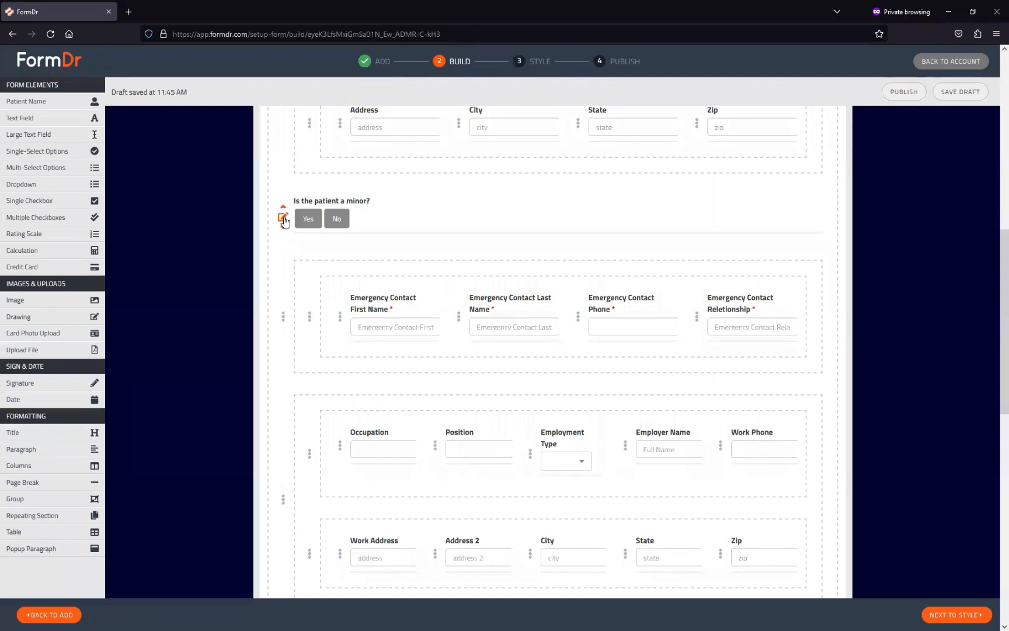
left_click(284, 318)
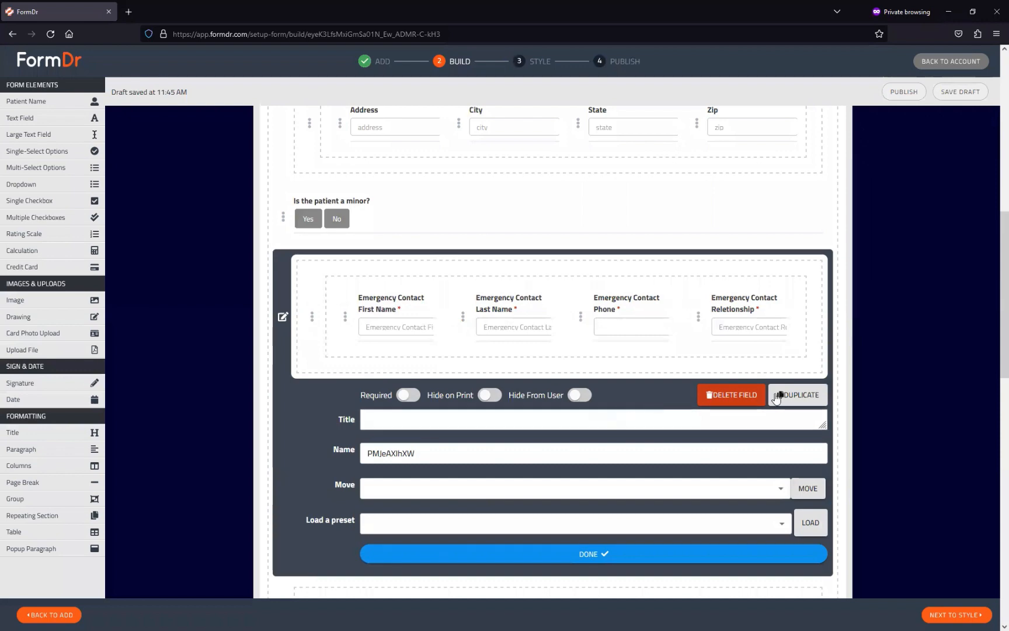
left_click(797, 394)
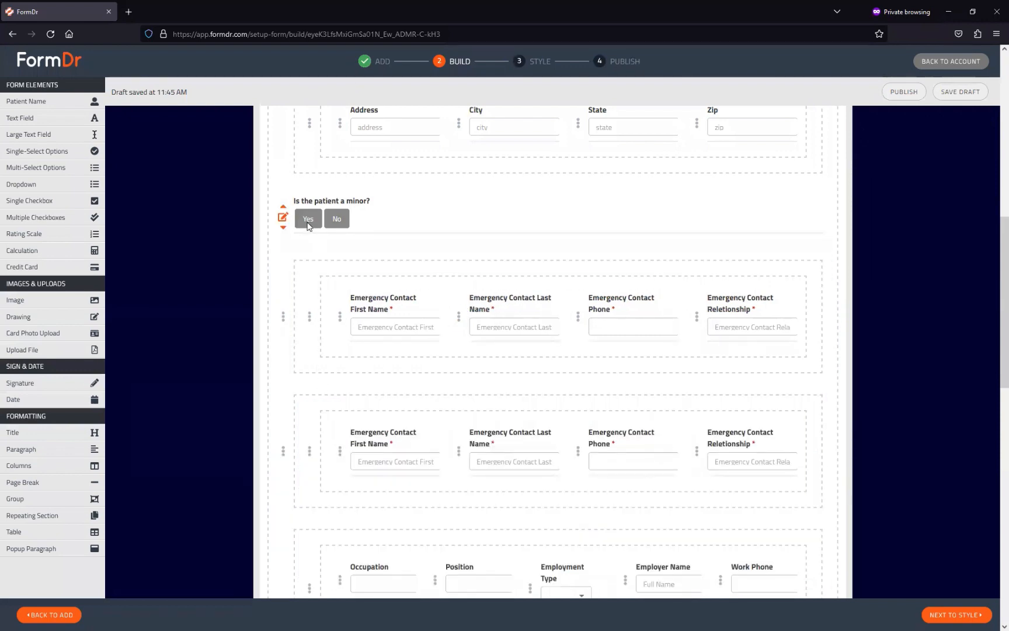
Step: Move one emergency contact section into the minor question's Yes option and the other into its No option as conditional fields
left_click(283, 217)
scroll(281, 455, "down", 4)
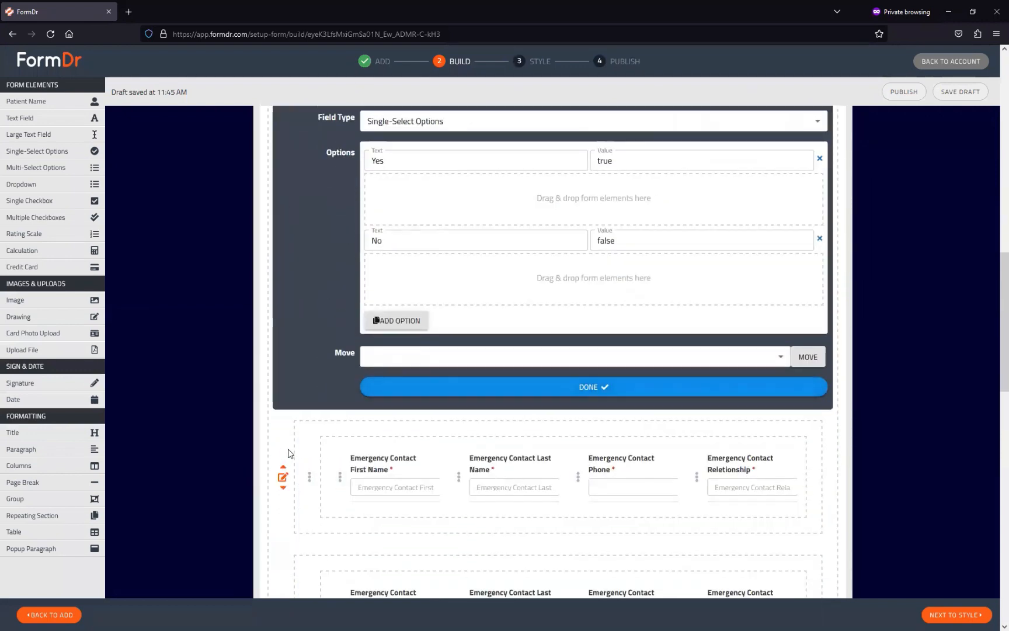
left_click_drag(287, 454, 377, 196)
scroll(286, 506, "down", 1)
left_click_drag(289, 490, 357, 336)
scroll(430, 379, "up", 3)
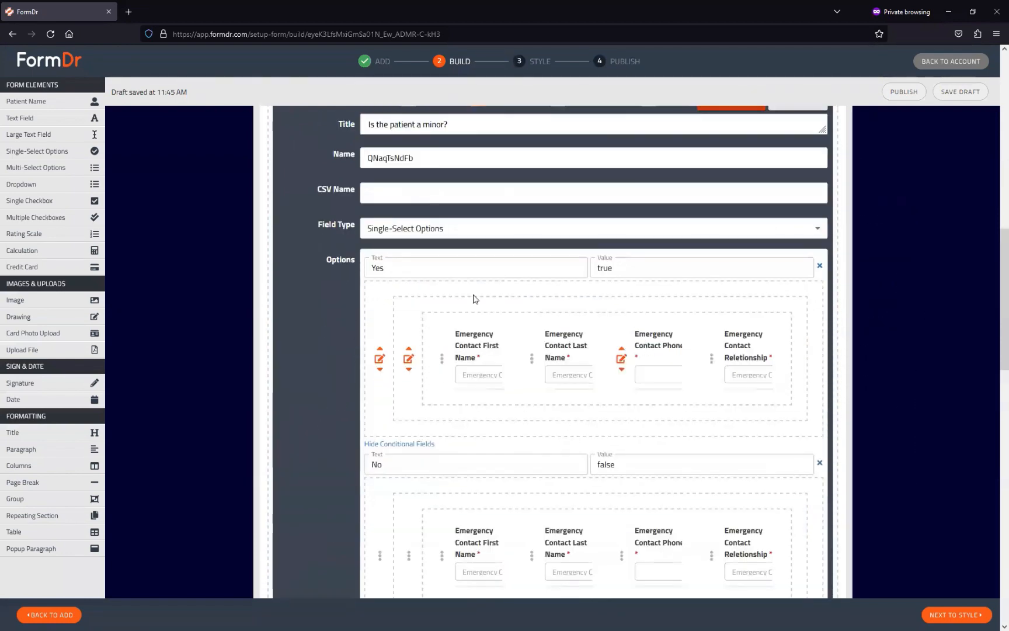
scroll(394, 419, "down", 2)
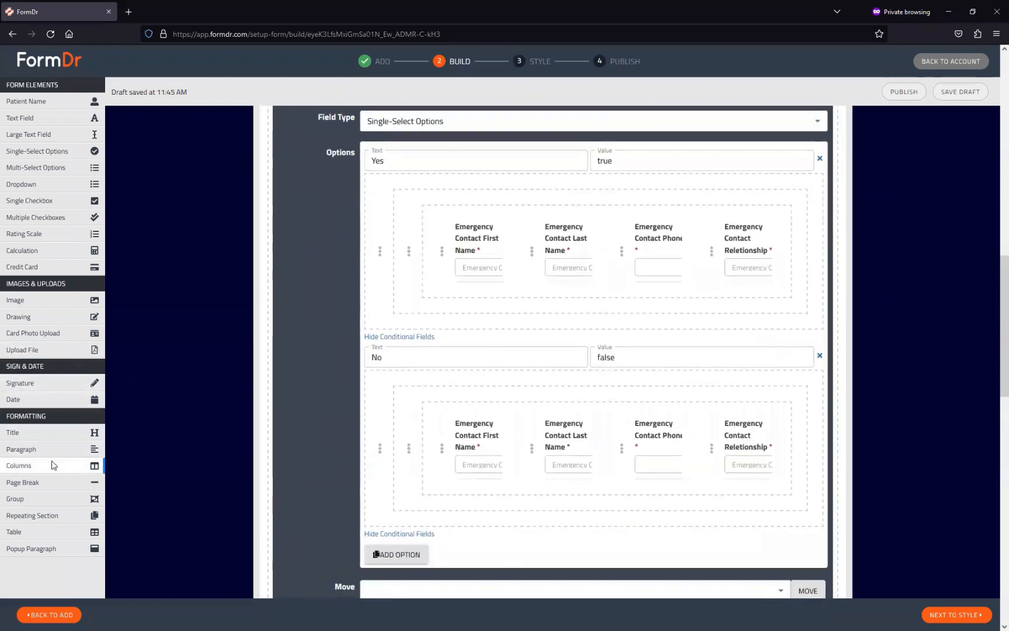
Step: Add a Columns element below the emergency contact section in the Yes option and place four text fields in it
left_click_drag(52, 466, 418, 340)
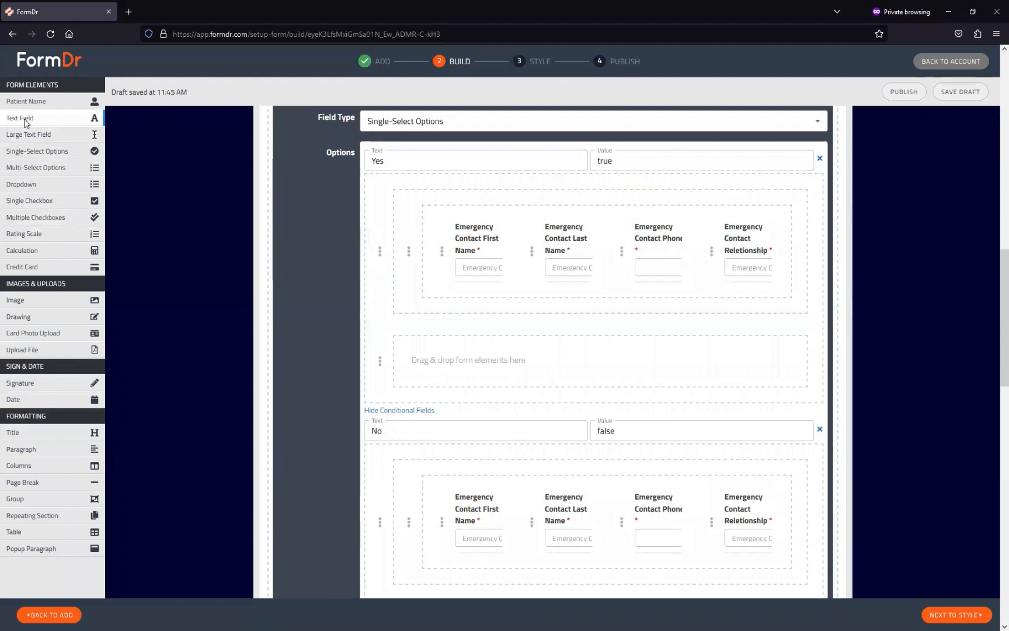
left_click_drag(25, 122, 408, 373)
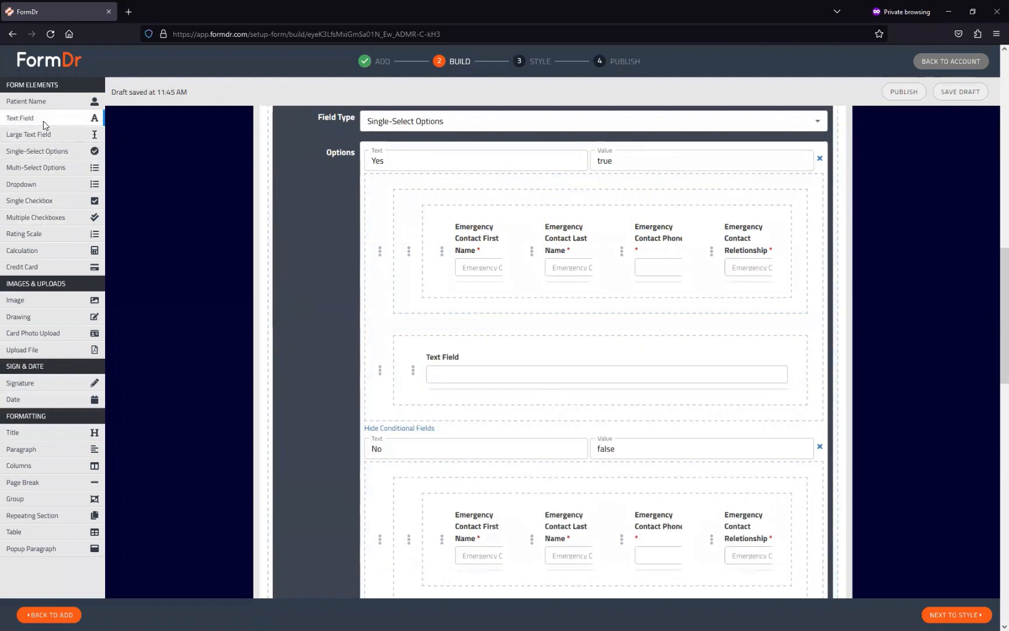
left_click_drag(43, 121, 479, 385)
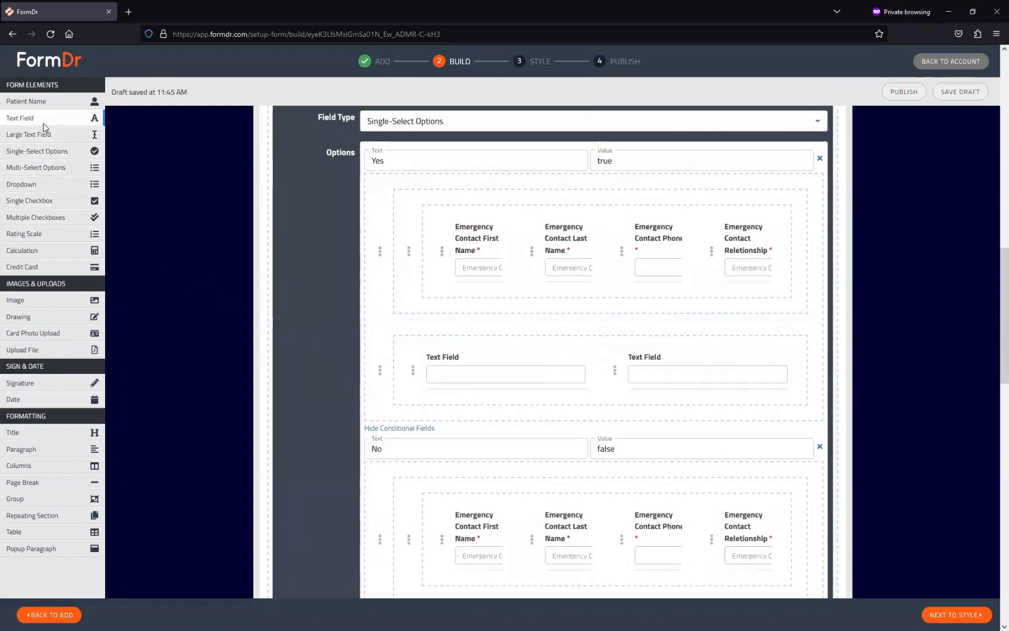
left_click_drag(44, 125, 526, 397)
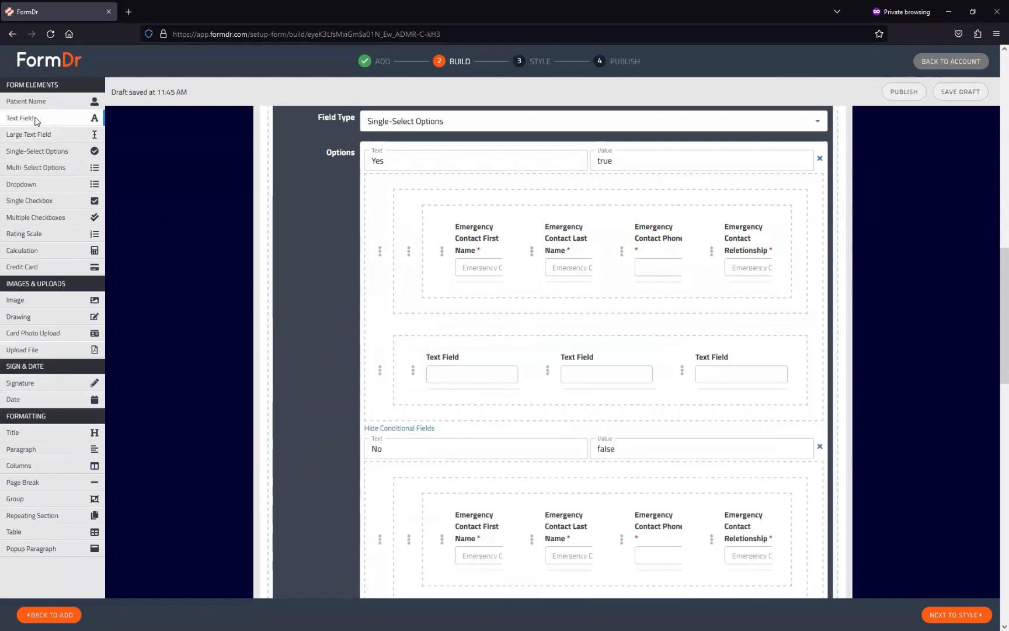
left_click_drag(35, 120, 392, 412)
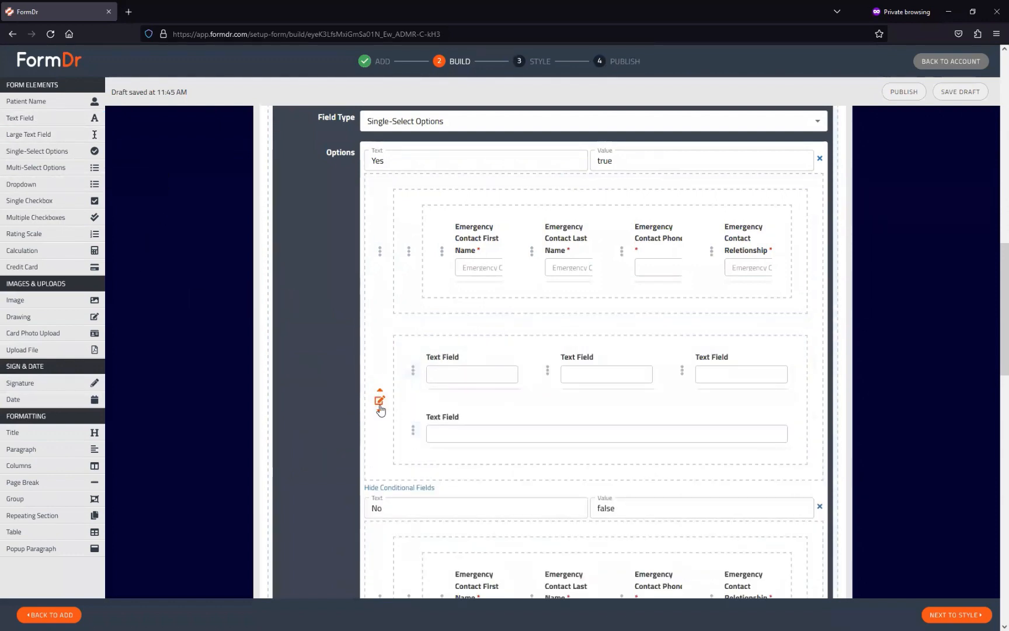
Step: Set the new Columns element to four columns so its text fields share one row
left_click(379, 400)
left_click(498, 510)
left_click(380, 373)
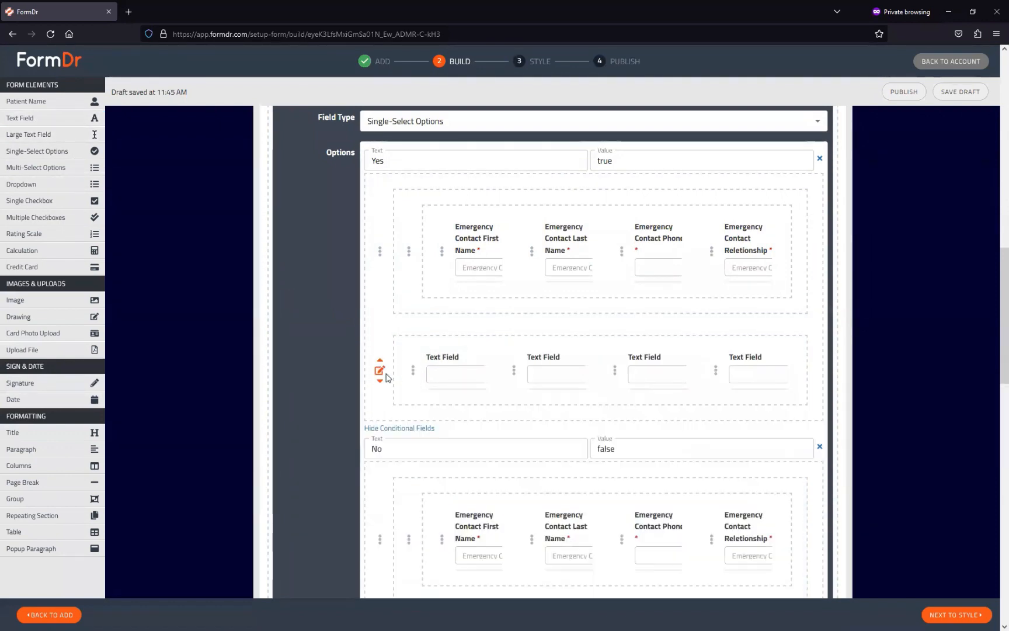
Step: Title the first two text fields in the Yes option's four-column row "Parent"
left_click(415, 380)
triple_click(527, 456)
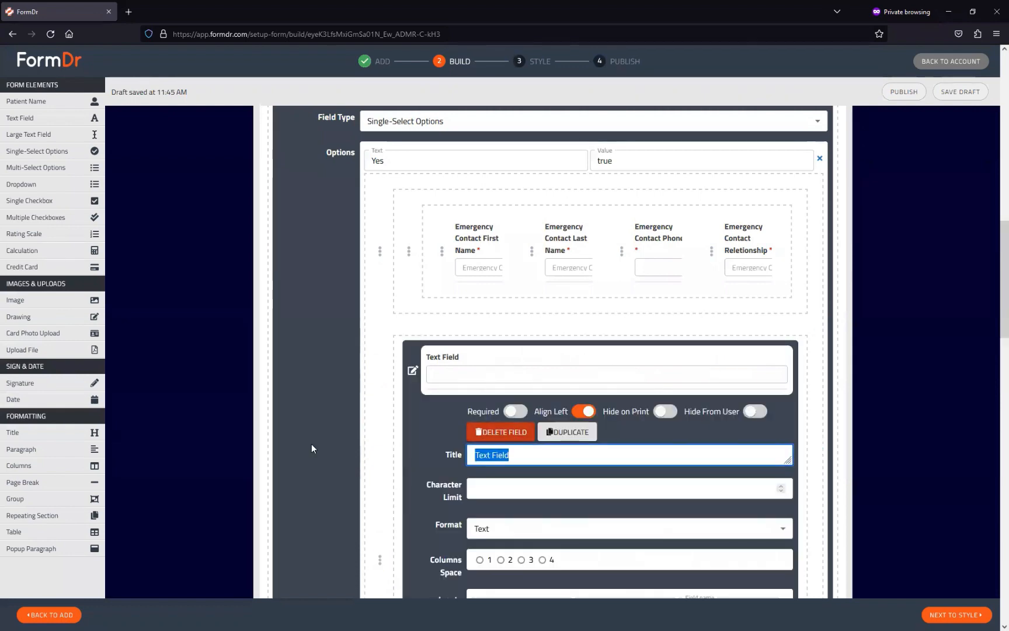
type("Parent")
key("ctrl+a")
key("ctrl+c")
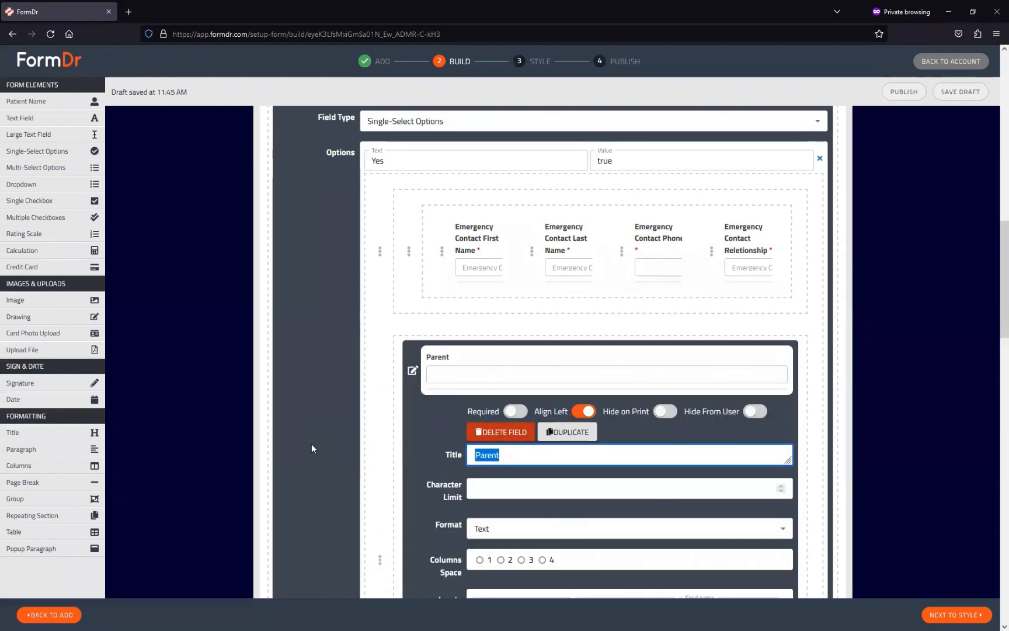
left_click(413, 372)
left_click(514, 374)
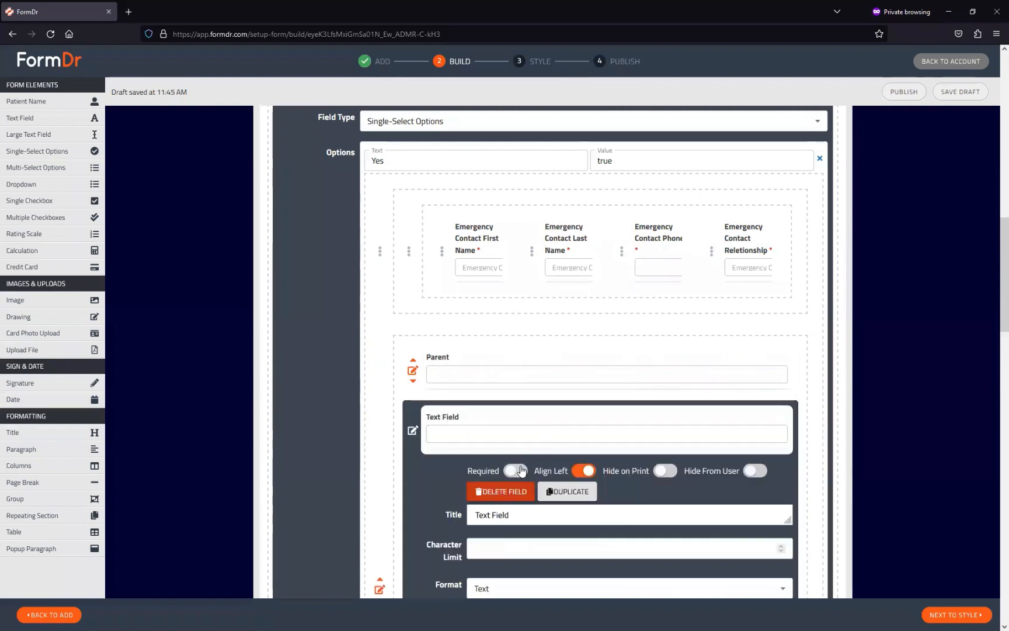
left_click(514, 512)
left_click(412, 435)
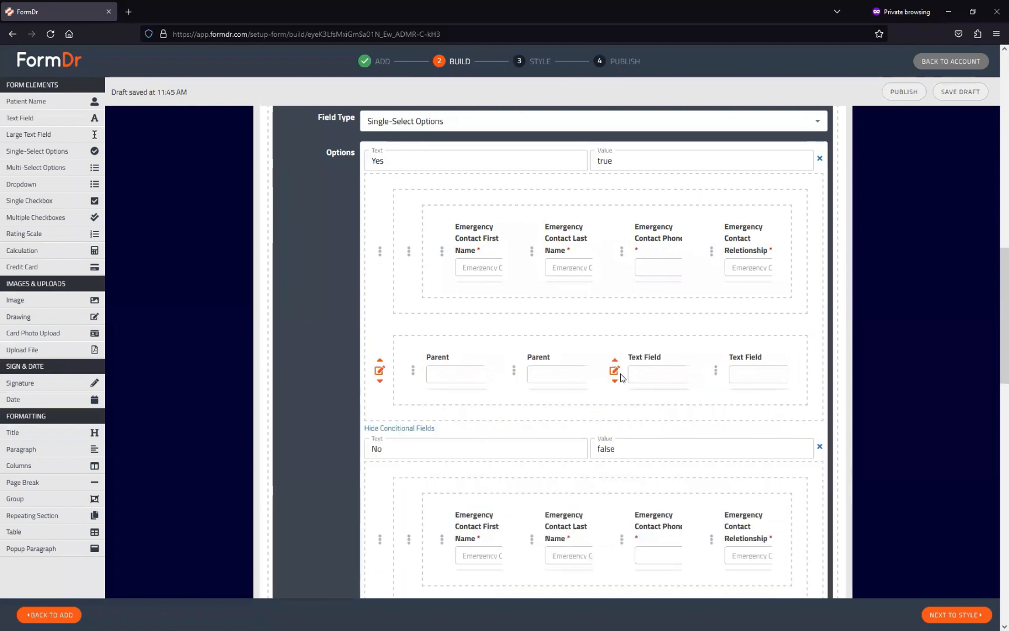
Step: Title the third and fourth text fields in the Yes option's four-column row "Parent" as well
left_click(611, 369)
triple_click(586, 513)
key("ctrl+v")
left_click(412, 432)
left_click(717, 372)
triple_click(560, 510)
key("ctrl+v")
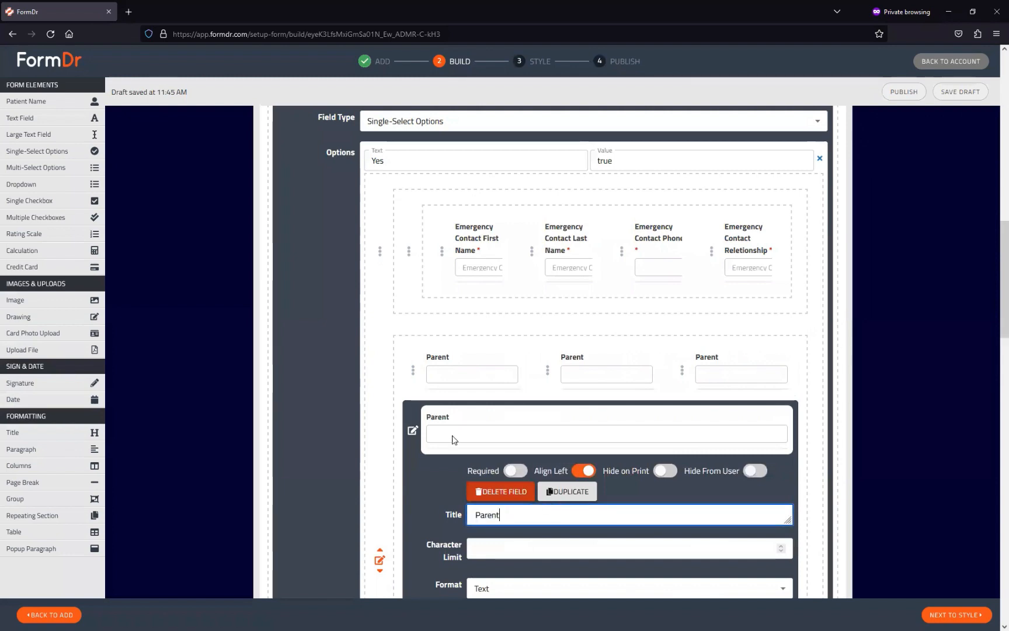
left_click(413, 433)
Step: Add a Paragraph and, beneath it, a Signature field below the Parent row in the Yes option
scroll(383, 367, "down", 2)
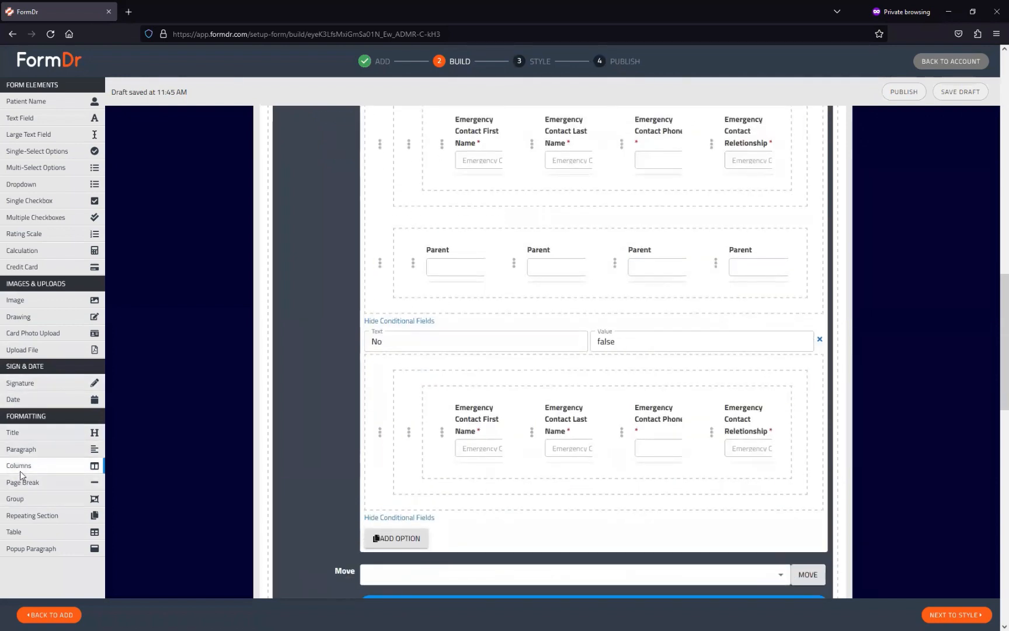
mouse_move(21, 450)
left_mouse_down()
mouse_move(304, 375)
mouse_move(434, 318)
left_mouse_up()
mouse_move(23, 383)
left_mouse_down()
mouse_move(438, 360)
mouse_move(450, 389)
left_mouse_up()
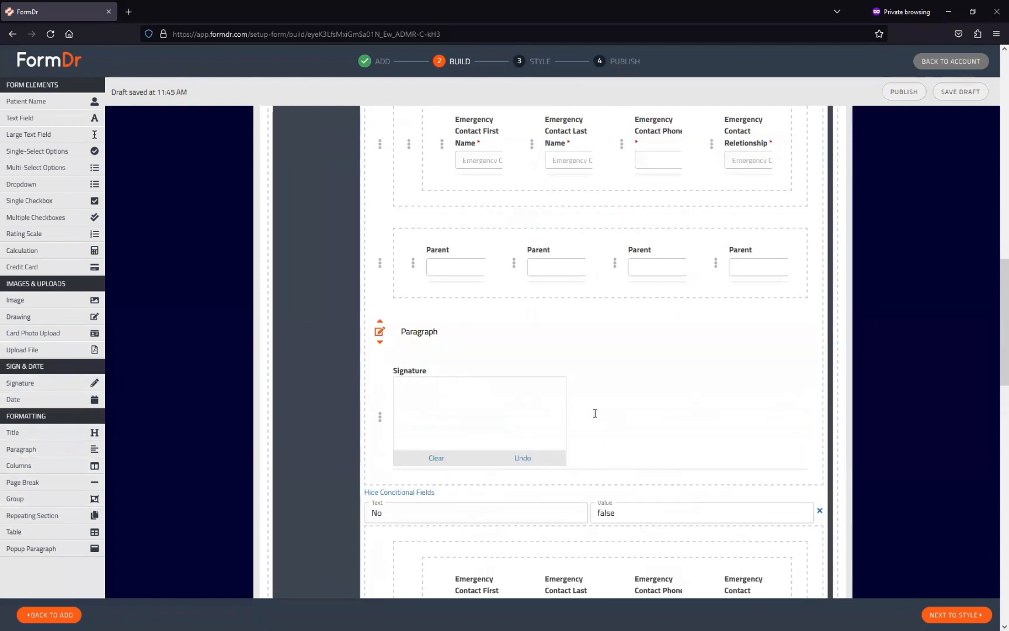
Step: Replace the placeholder text of the Yes option's paragraph with many repetitions of "This is a test."
left_click(380, 331)
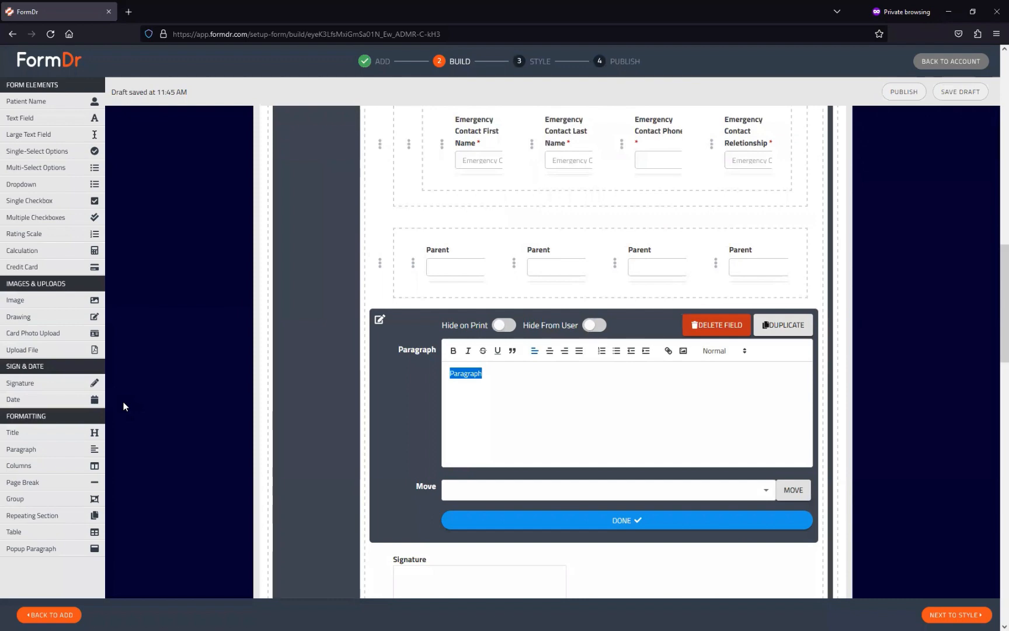
type("This is a test.")
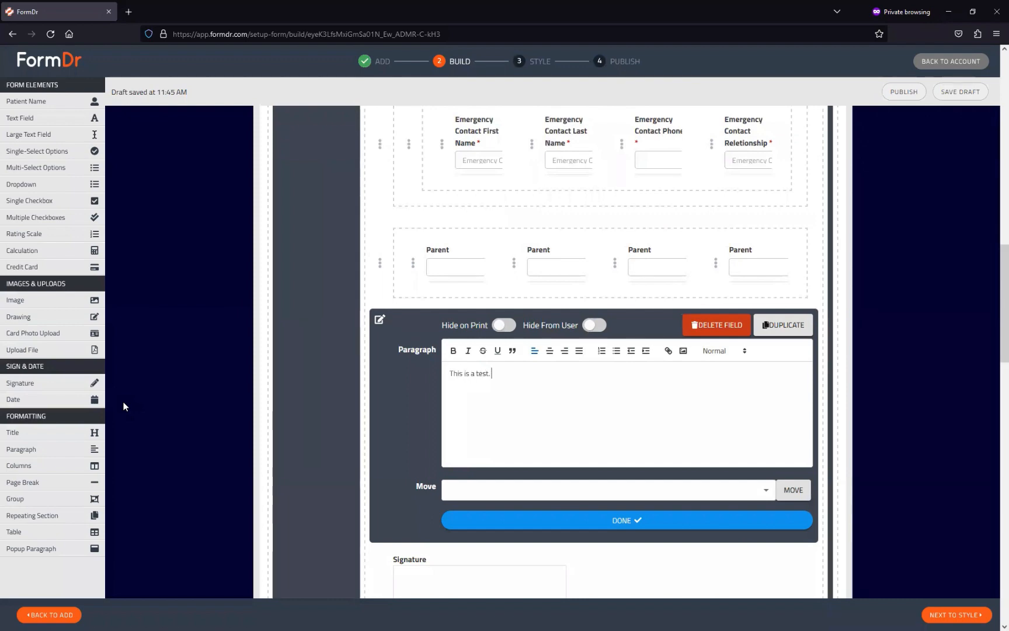
key("ctrl+a")
key("Right")
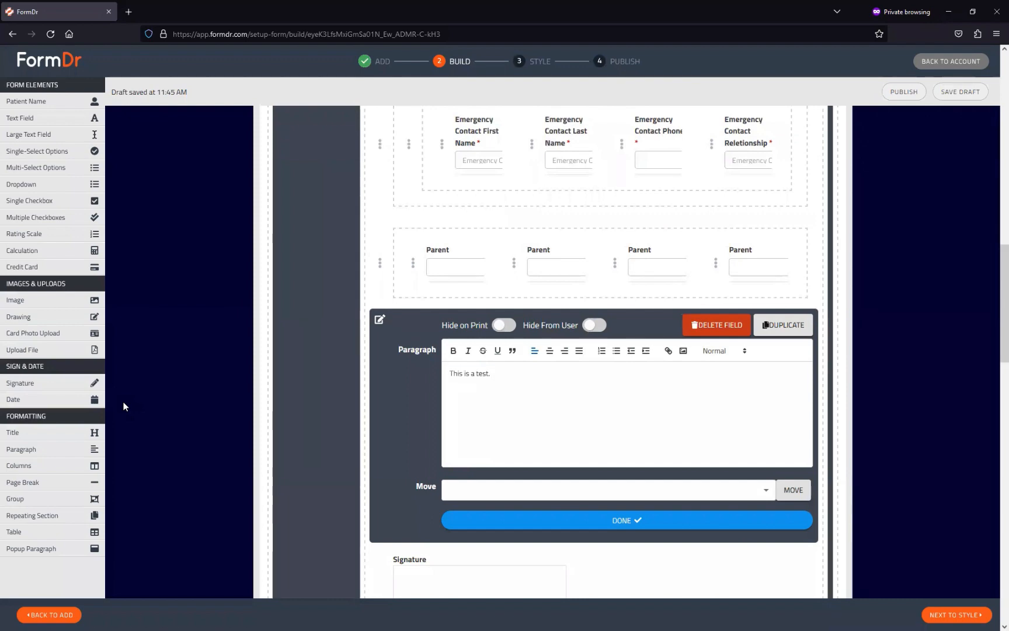
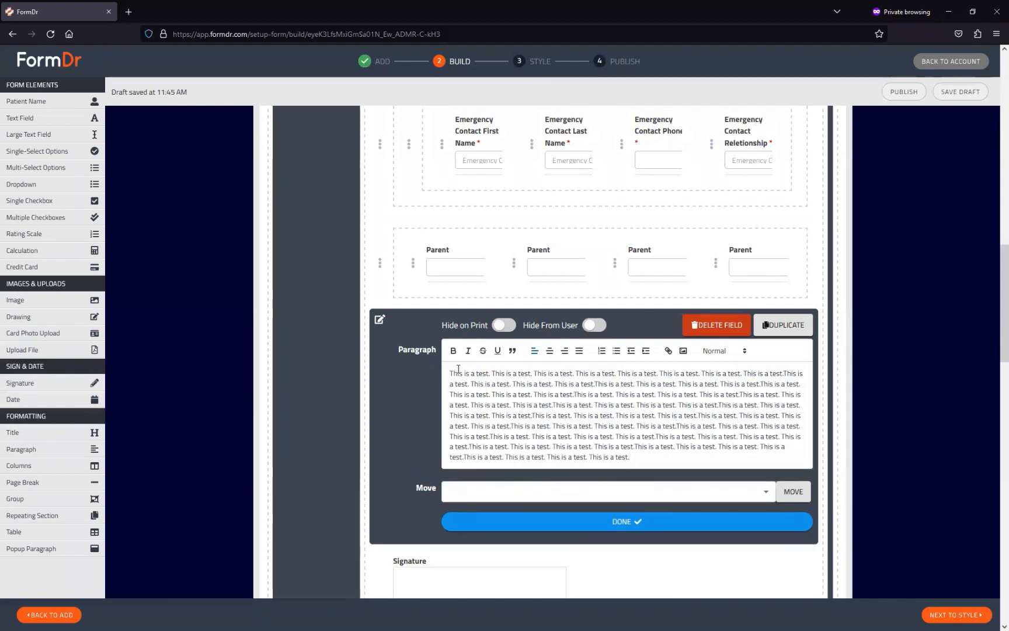
Step: Add the line "PARENTAL CONSENT FORM" above the paragraph's text and format it as a bold Heading 3
type("CONSENT FORM")
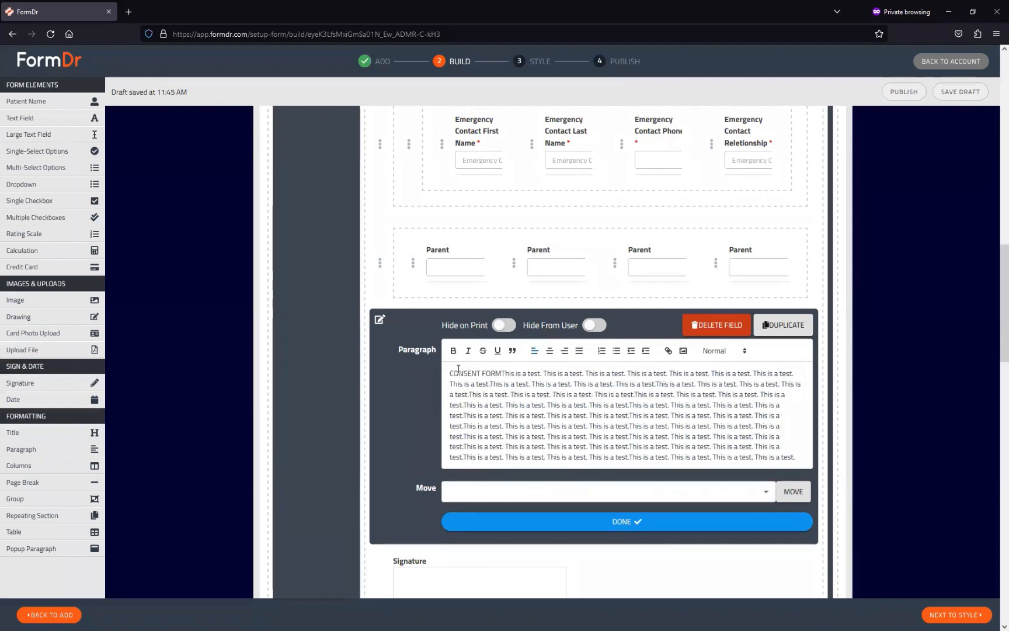
key("Return")
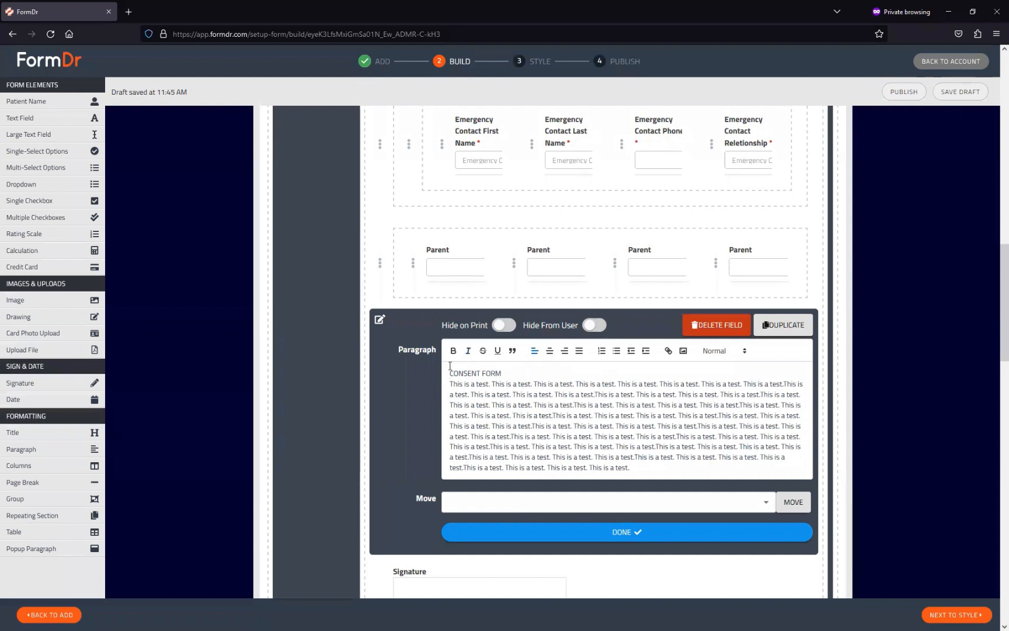
type("Pare")
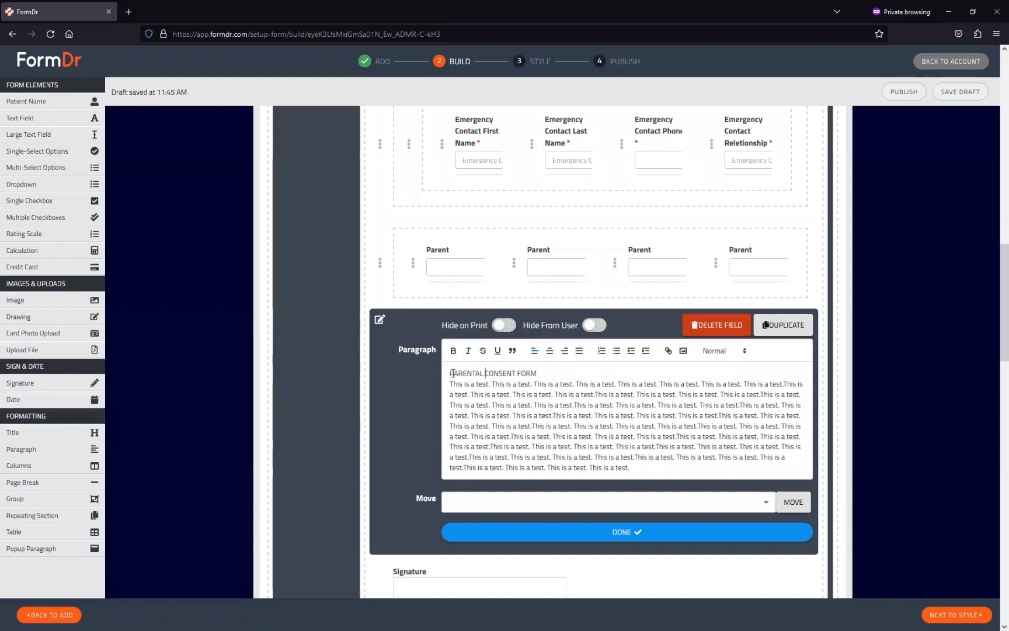
left_click_drag(542, 378, 448, 374)
left_click(454, 350)
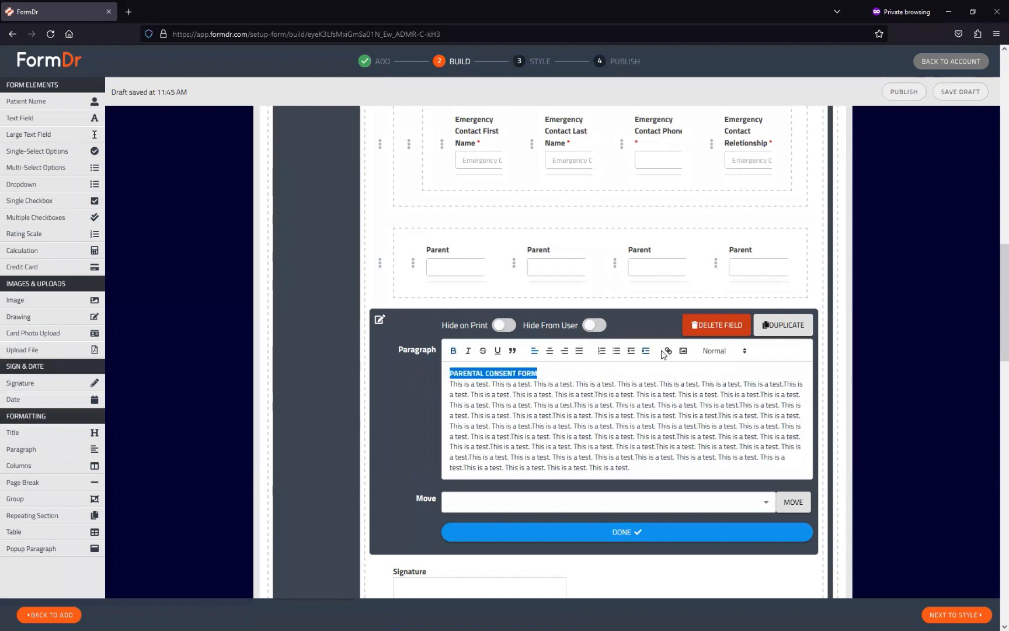
left_click(724, 350)
left_click(732, 418)
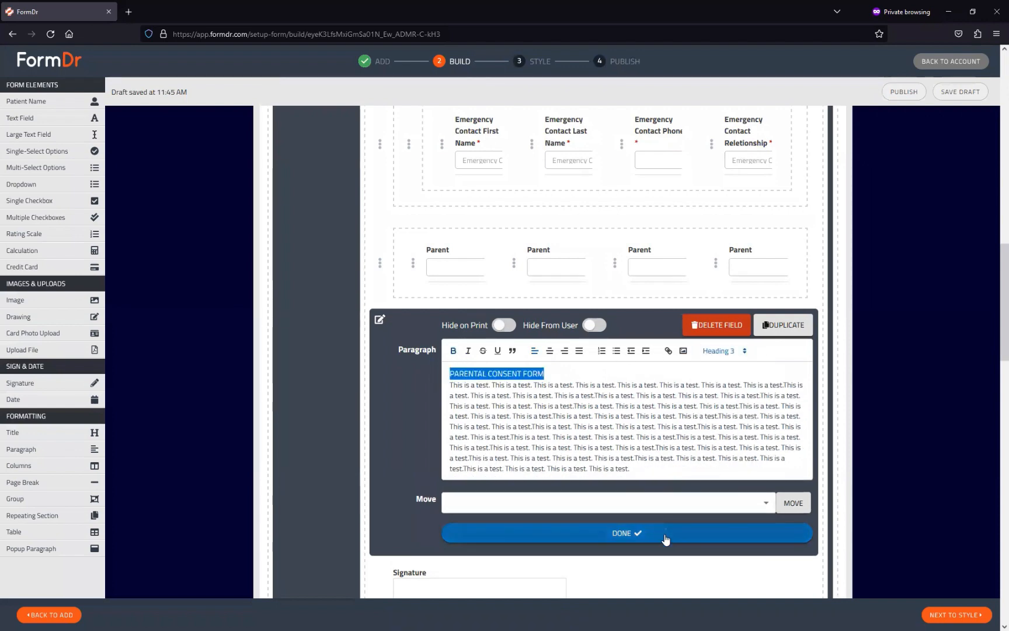
left_click(667, 533)
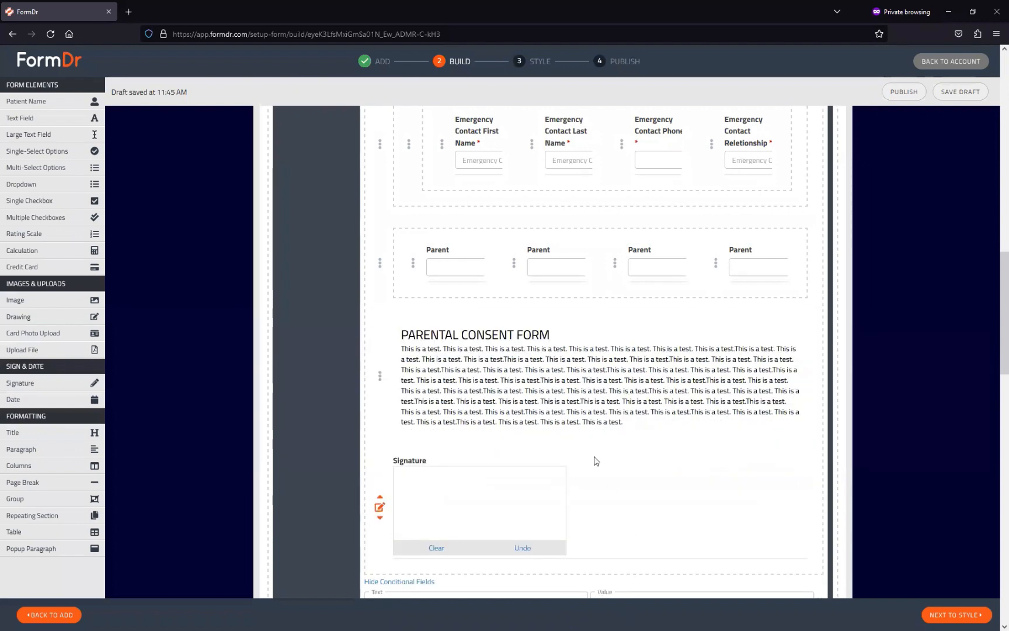
Step: Title the Yes option's signature field "Parent/Guardian Signature"
left_click(380, 508)
scroll(480, 517, "down", 3)
left_click(447, 540)
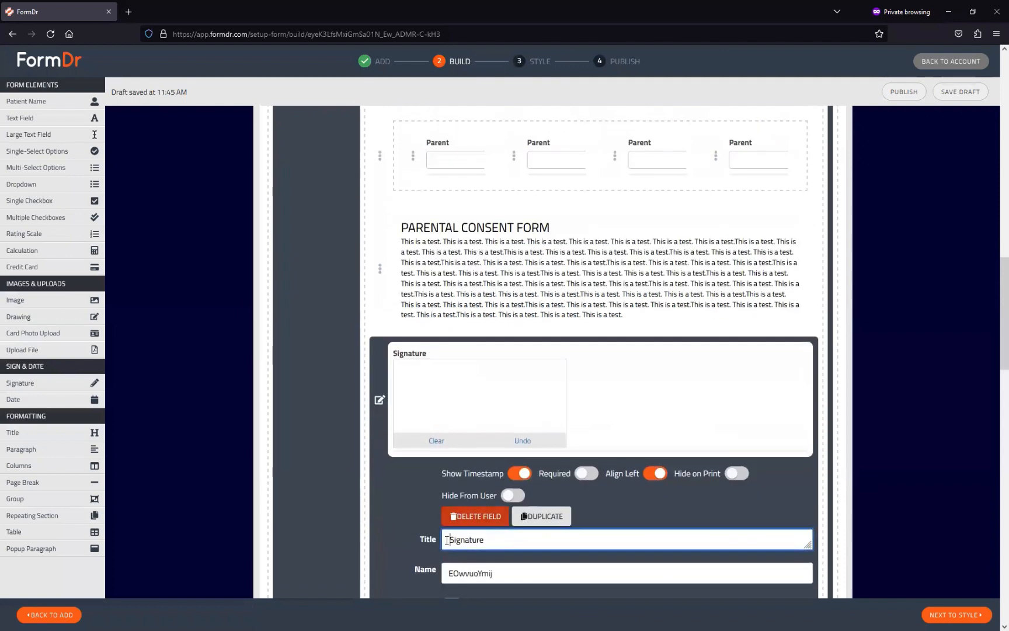
type("Parent/G")
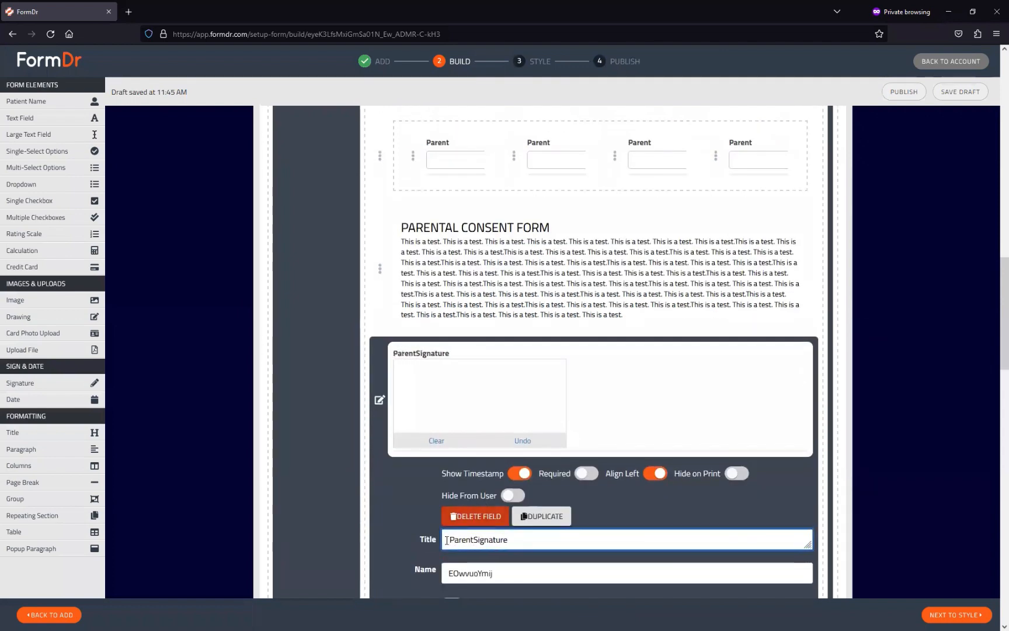
type("uardian")
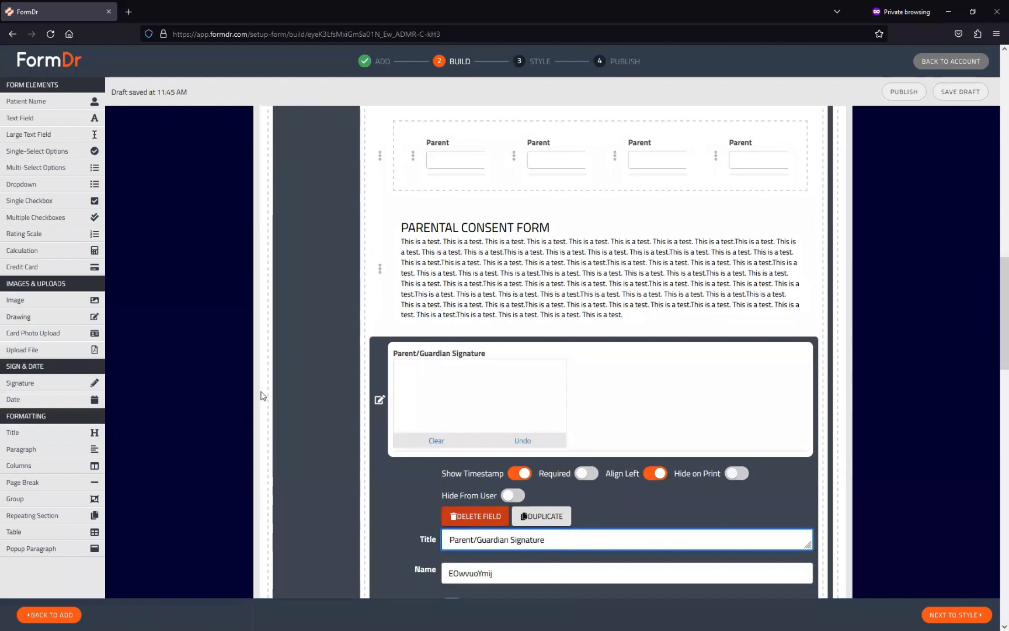
left_click(380, 400)
Step: Place one copy of the employment group under the No option's emergency contact fields and another below the Yes option's Parent row
scroll(446, 505, "down", 5)
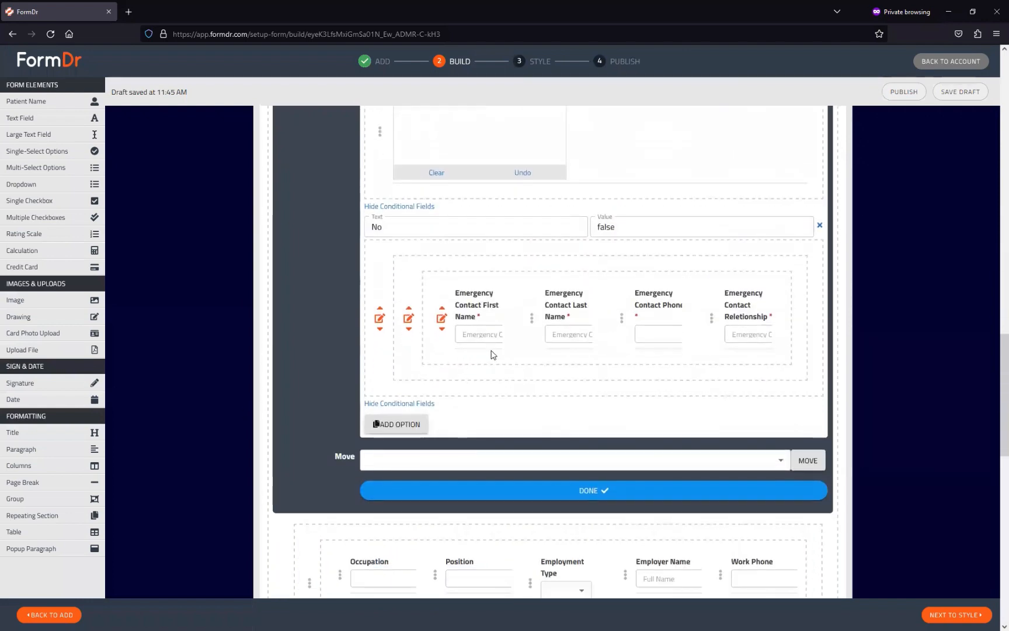
scroll(494, 354, "up", 5)
scroll(583, 371, "up", 4)
scroll(730, 347, "down", 12)
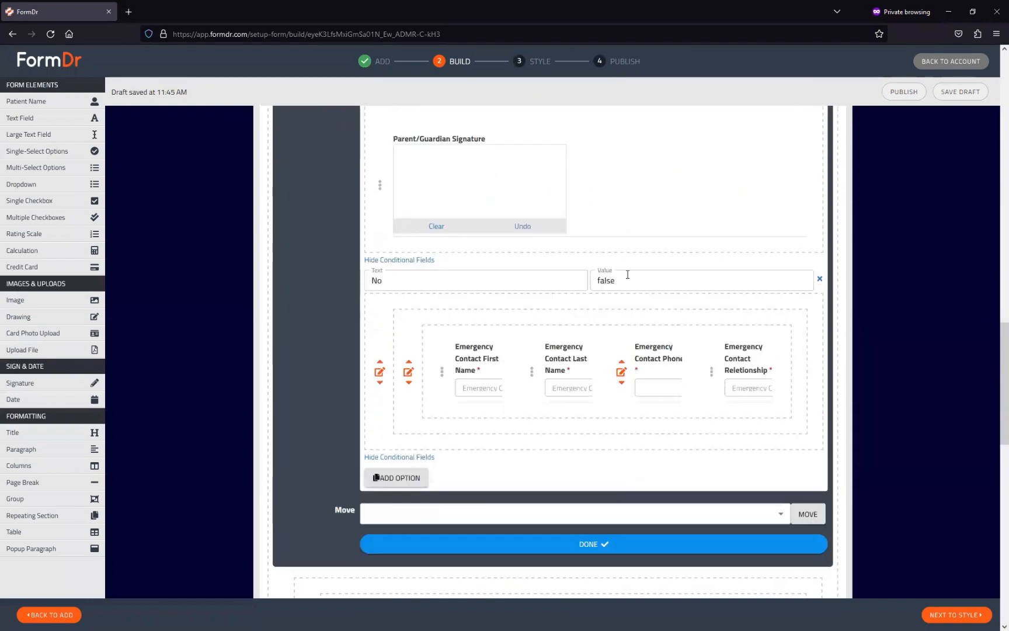
scroll(315, 439, "up", 4)
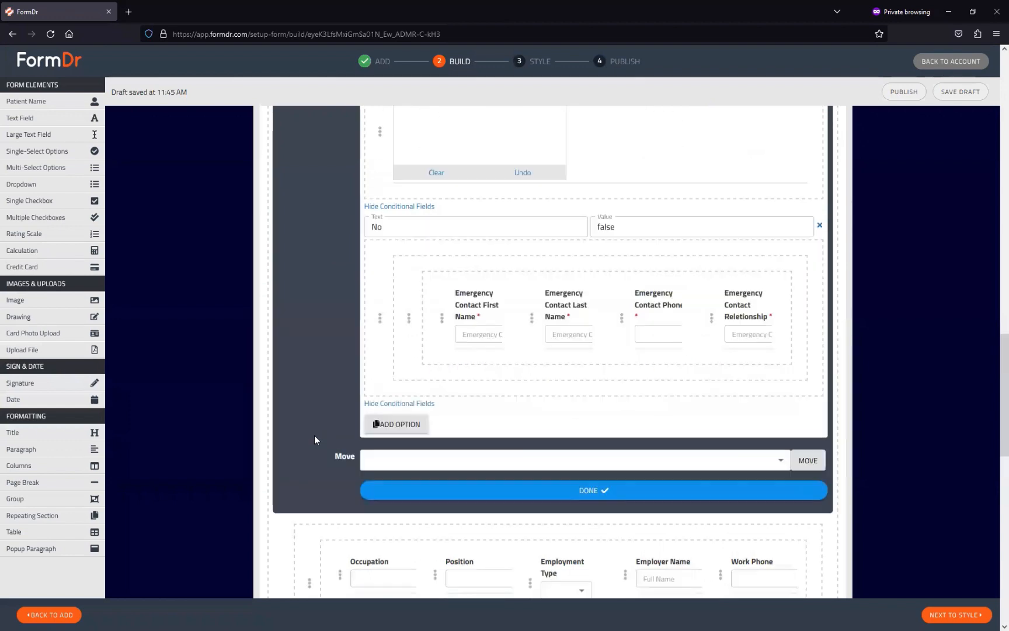
left_click_drag(285, 548, 390, 322)
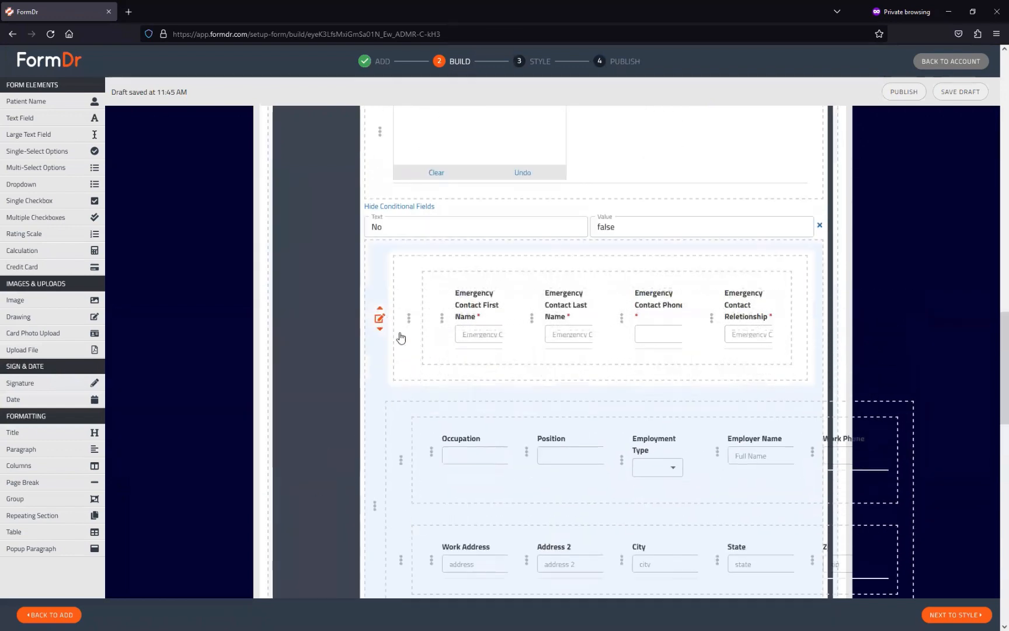
scroll(414, 354, "down", 5)
left_click_drag(280, 546, 400, 222)
scroll(334, 408, "up", 10)
scroll(436, 375, "up", 4)
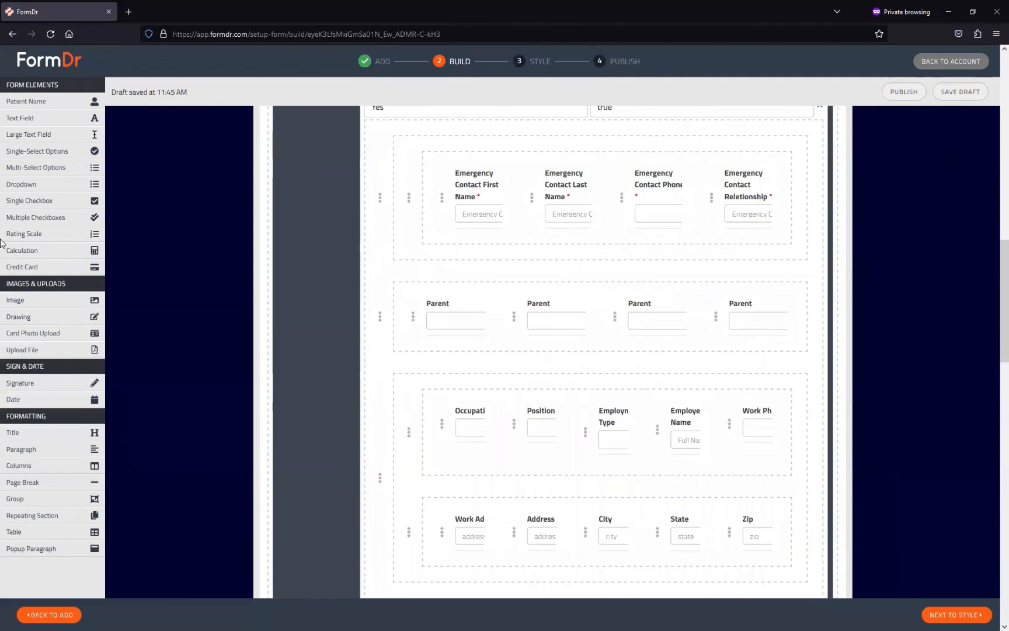
Step: Duplicate the group holding the "Do you have Insurance?" and "Do you have Secondary Insurance?" questions
scroll(433, 470, "down", 18)
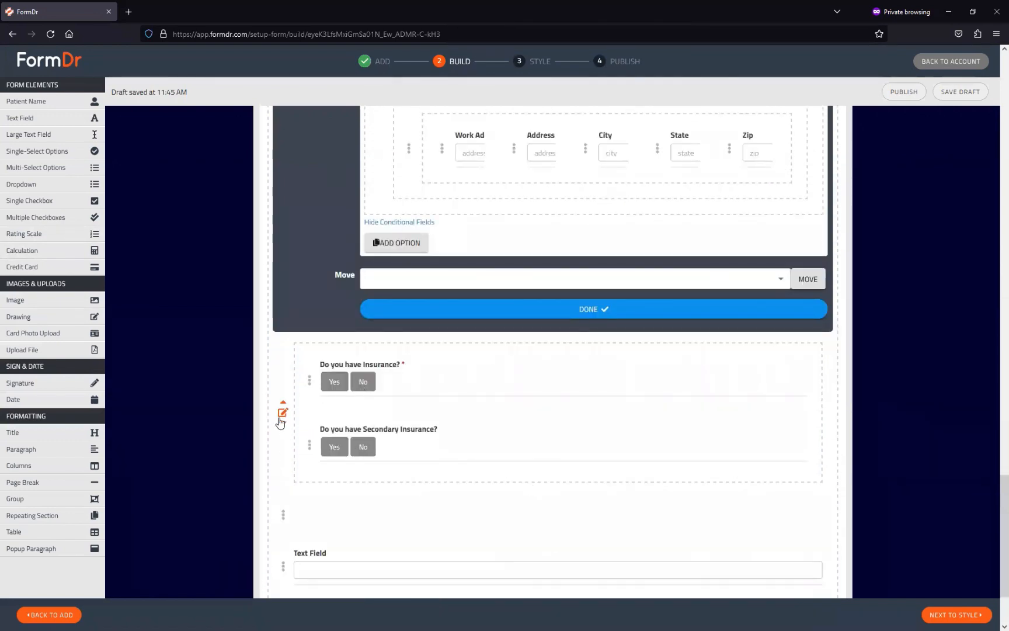
left_click(281, 413)
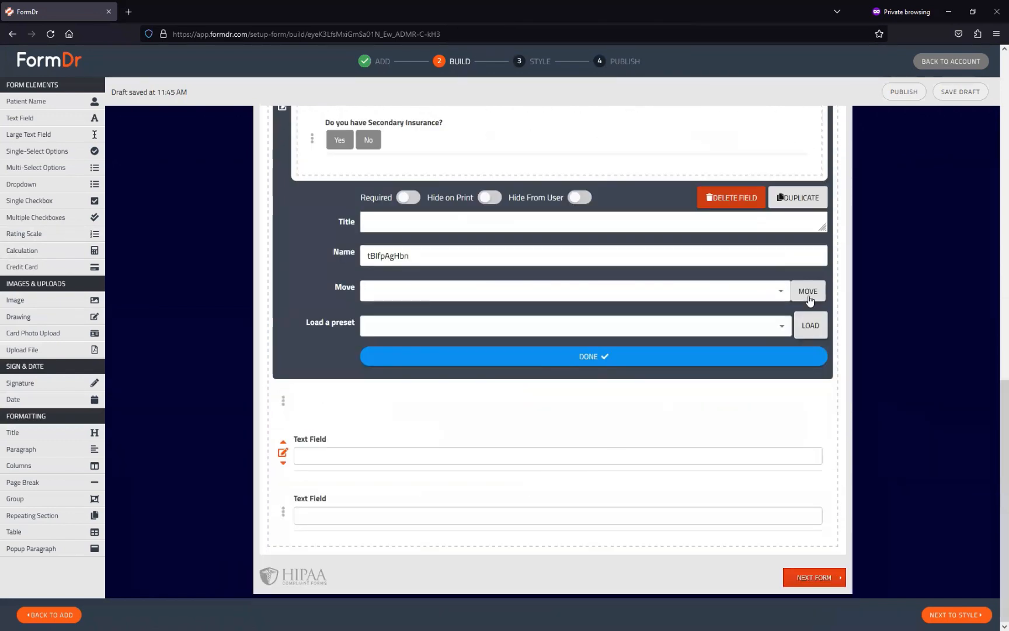
left_click(787, 204)
left_click(383, 357)
Step: Reopen the "Is the patient a minor?" question and move one insurance group into the Yes option's conditional fields, below the employment group
scroll(367, 388, "up", 4)
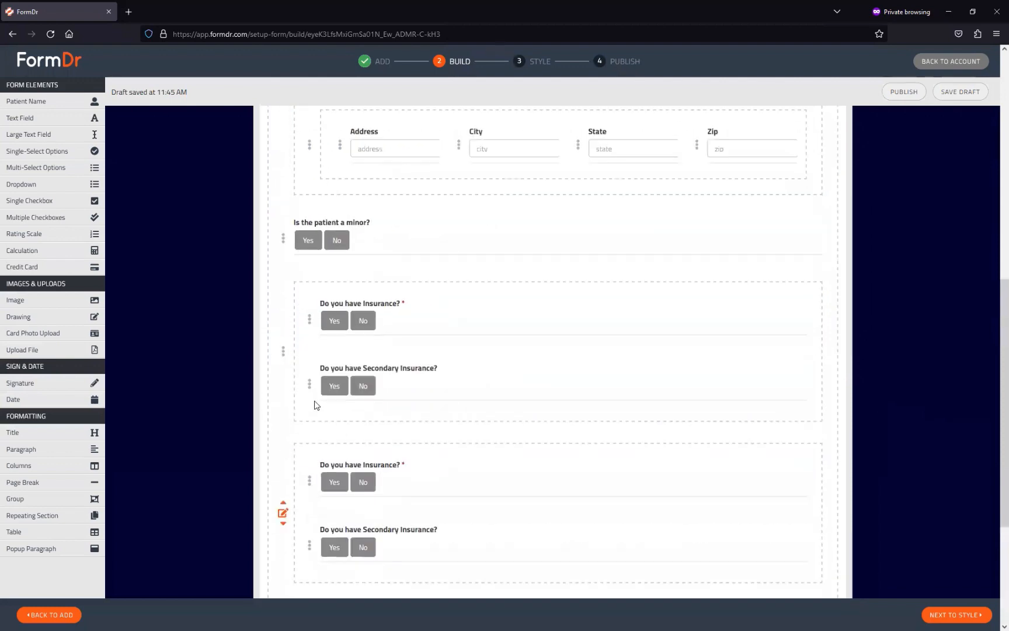
scroll(315, 404, "up", 2)
left_click(284, 350)
scroll(378, 411, "down", 4)
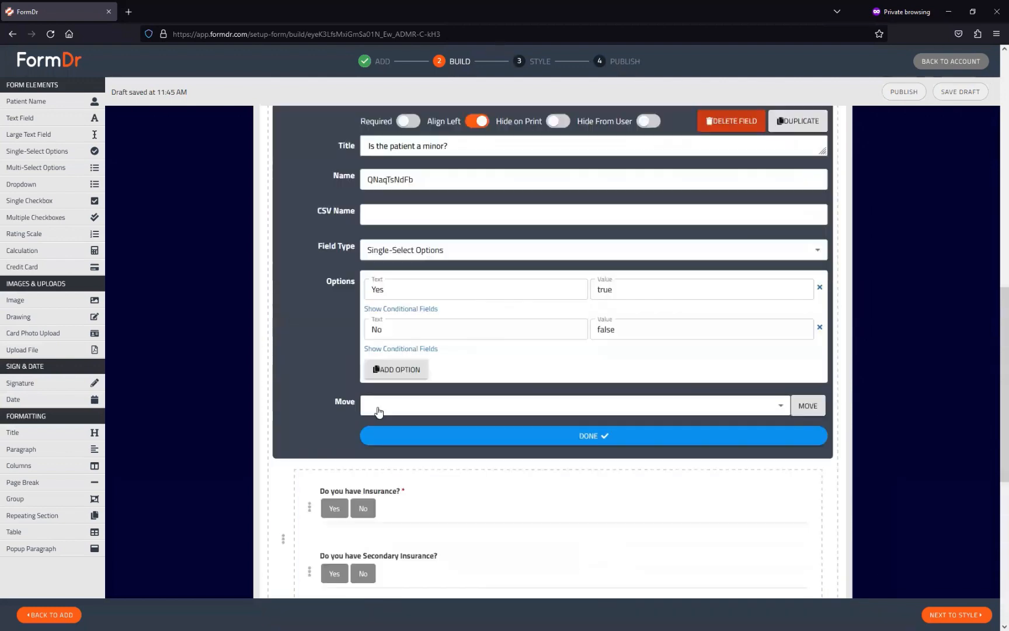
left_click(406, 309)
scroll(417, 357, "down", 10)
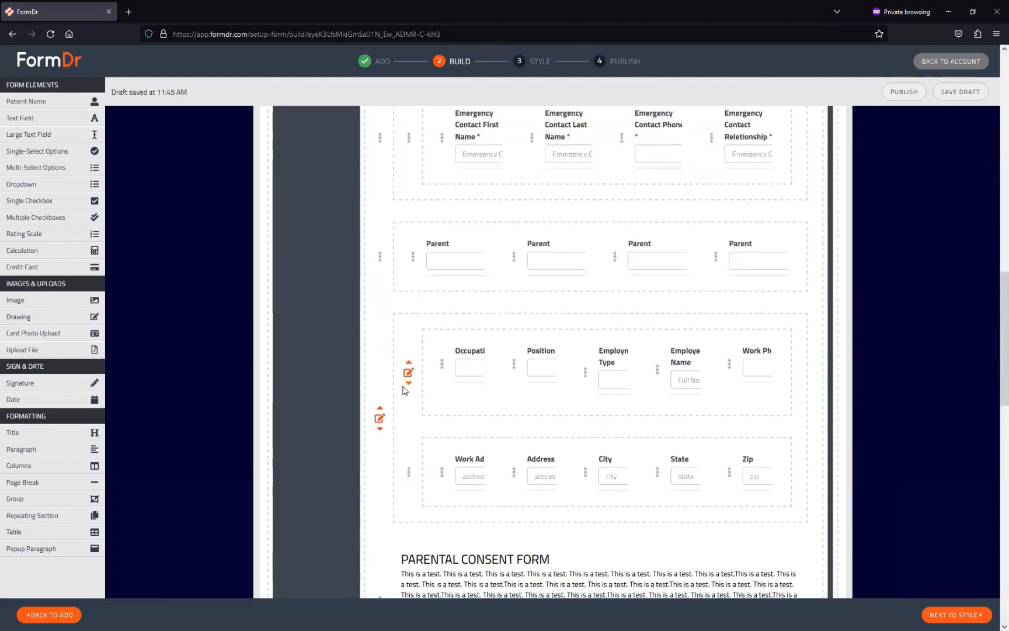
left_click_drag(293, 501, 413, 351)
scroll(440, 355, "up", 5)
scroll(418, 403, "down", 7)
scroll(414, 351, "down", 4)
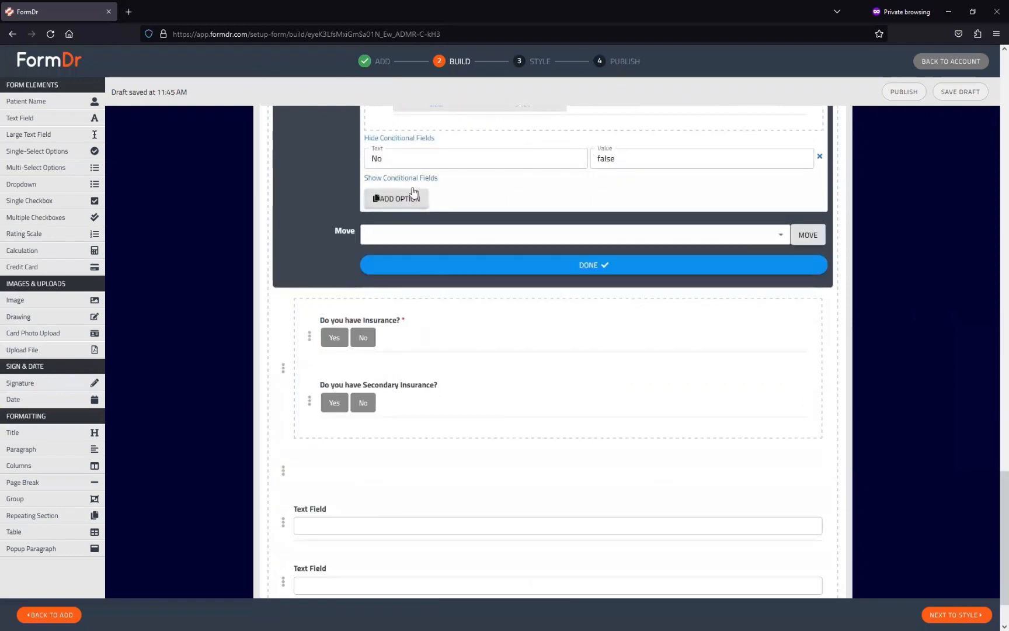
Step: Move the remaining insurance group below the employment group in the No option's conditional fields and finish editing the minor question
left_click(402, 174)
scroll(419, 226, "down", 2)
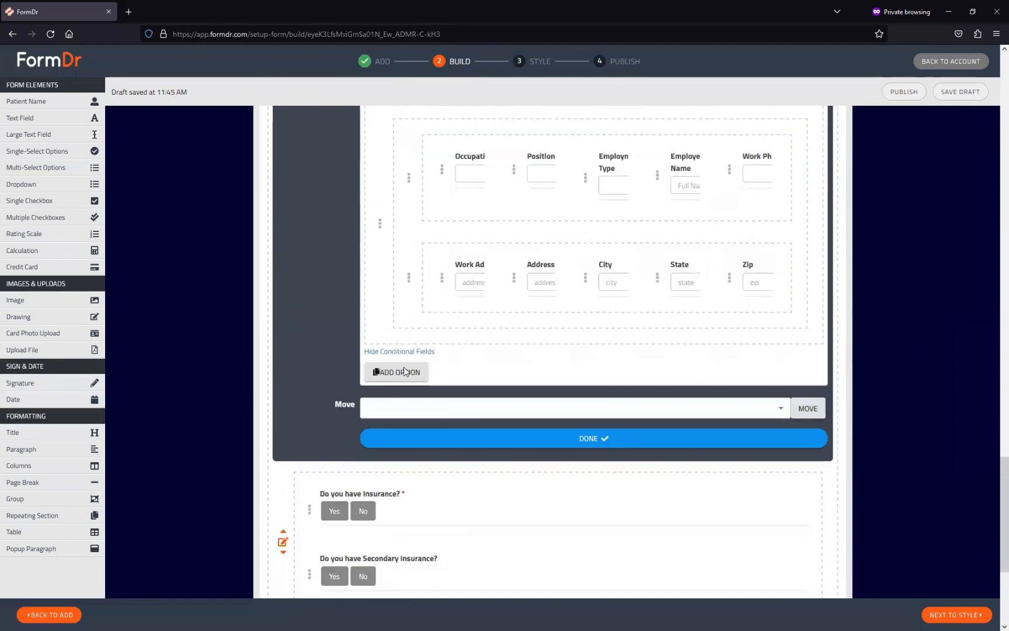
left_click_drag(404, 372, 411, 320)
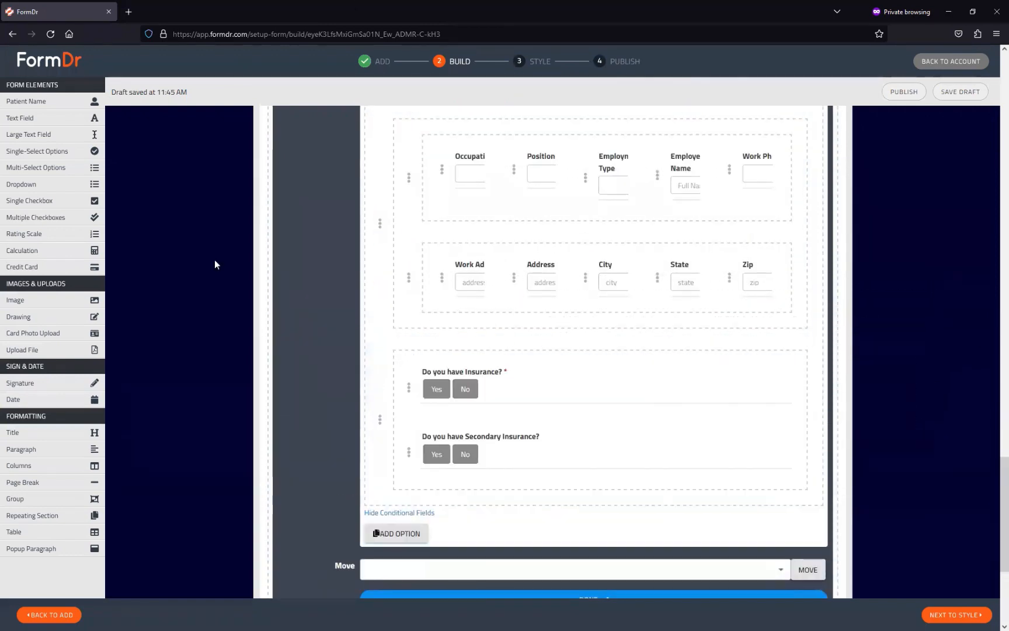
scroll(401, 256, "down", 4)
left_click(464, 357)
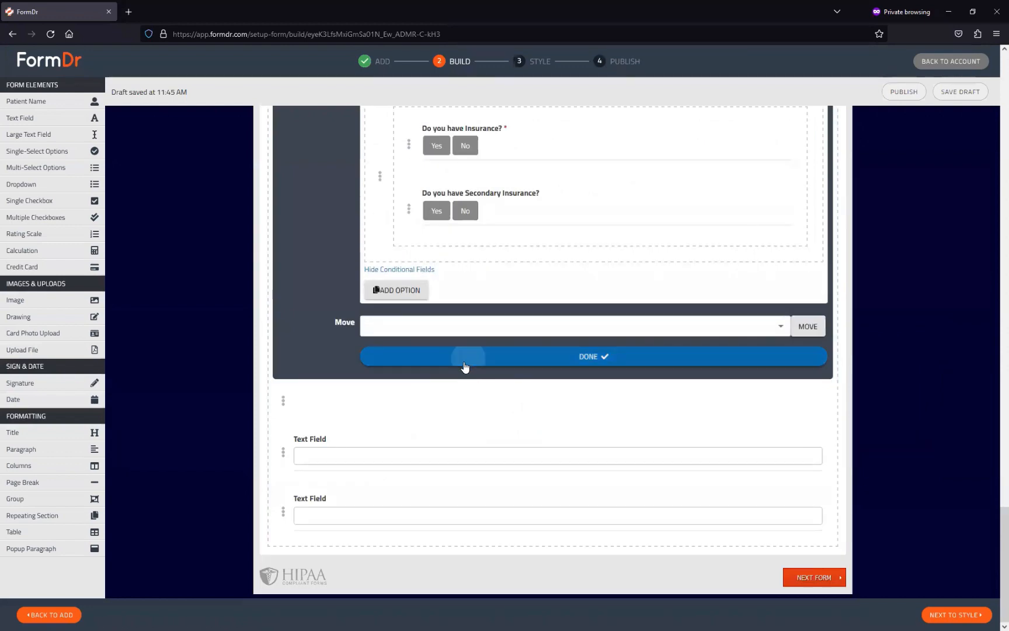
Step: Delete the two leftover untitled text fields at the end of the form
left_click(322, 459)
left_click(732, 492)
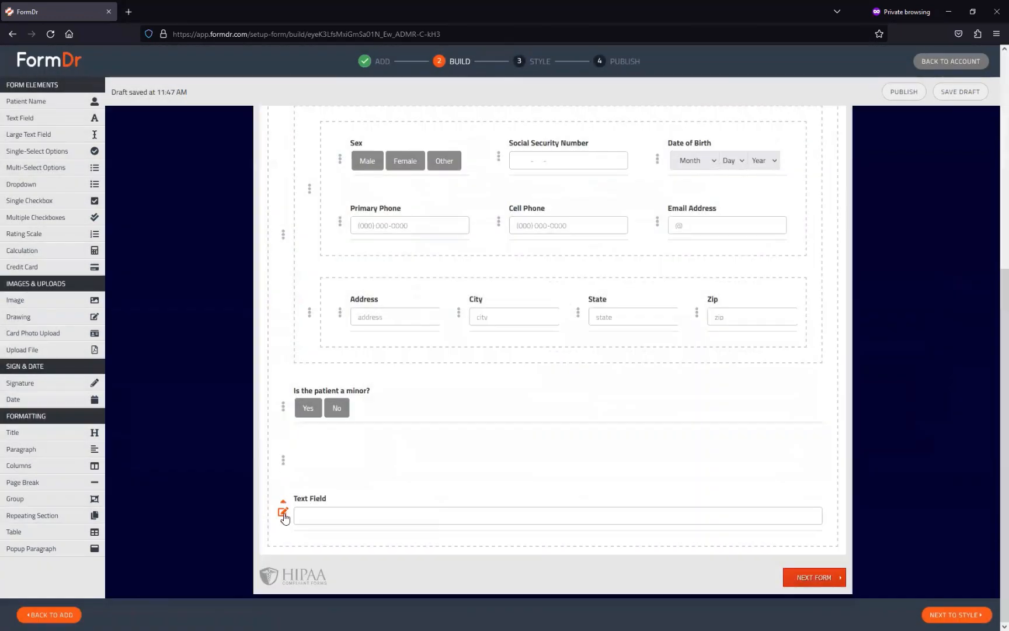
left_click(283, 513)
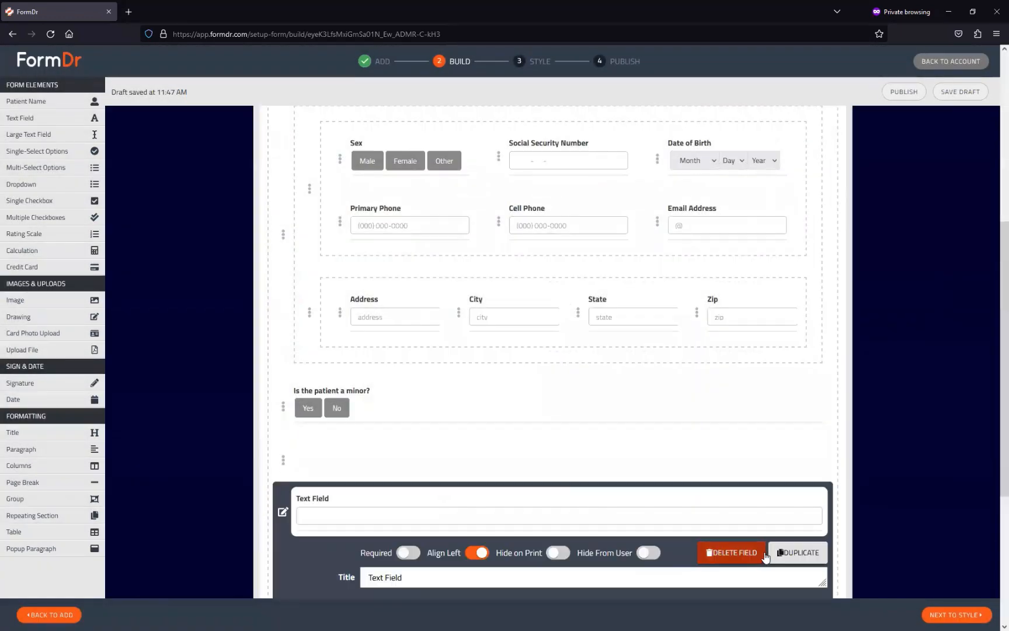
left_click(750, 553)
left_click(573, 354)
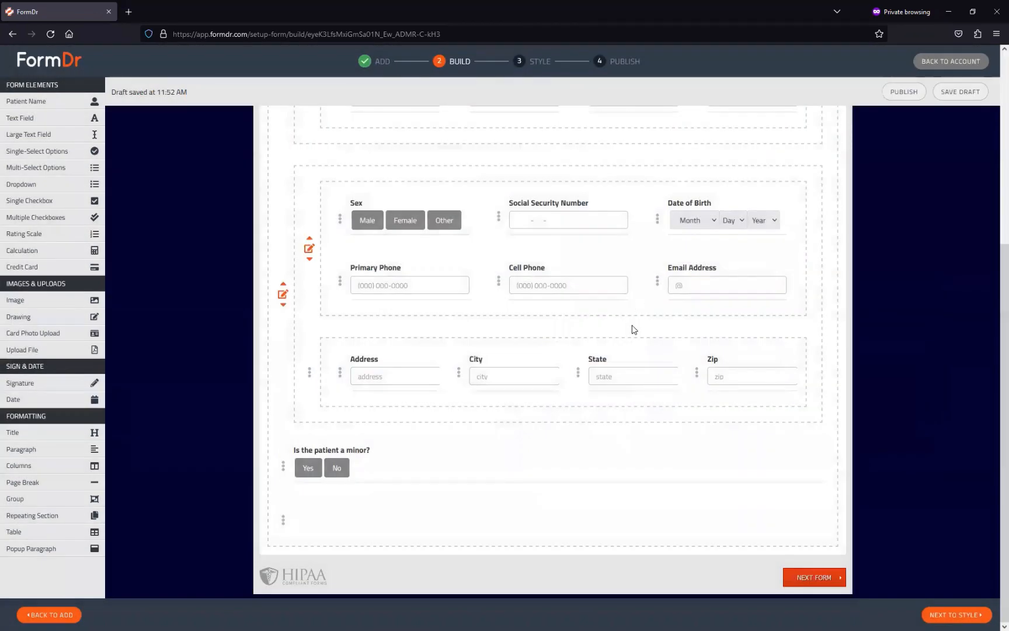
Step: Advance to the Style stage and check the conditional fields for both Yes and No answers to "Is the patient a minor?"
left_click(956, 615)
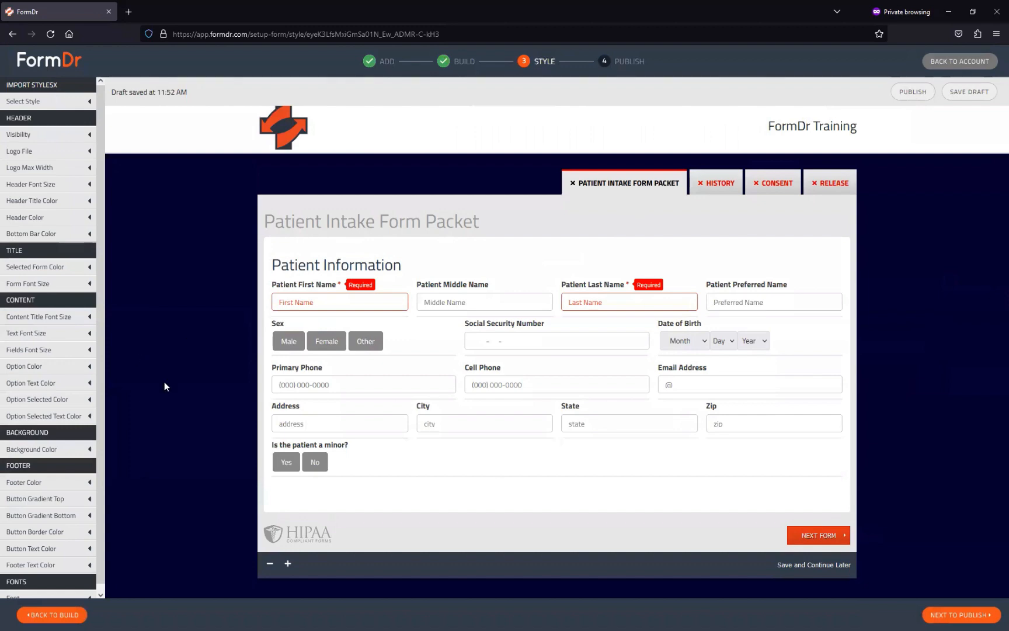
left_click(284, 461)
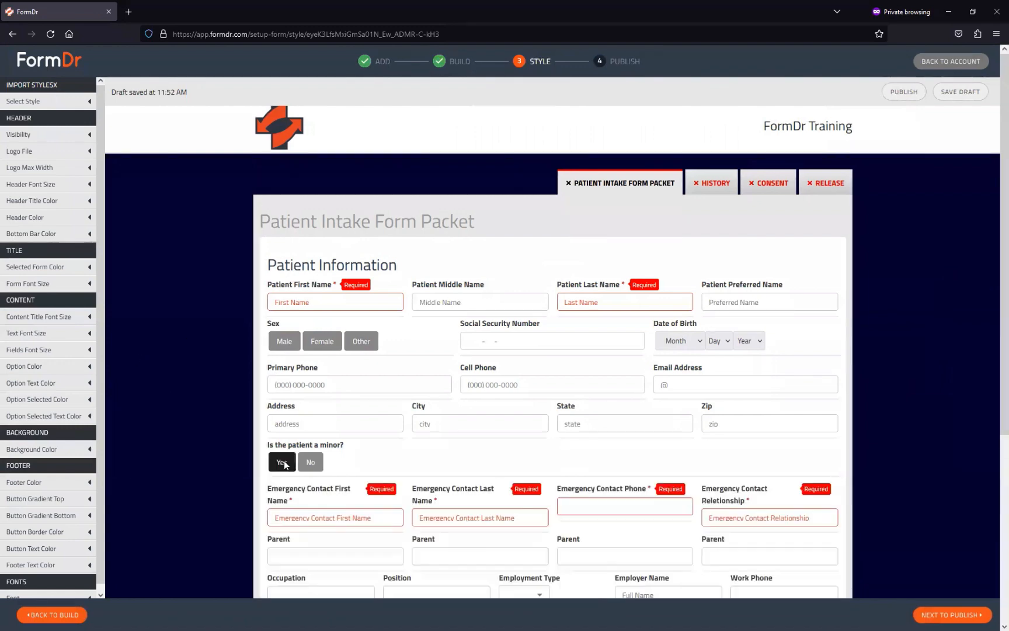
scroll(251, 461, "down", 5)
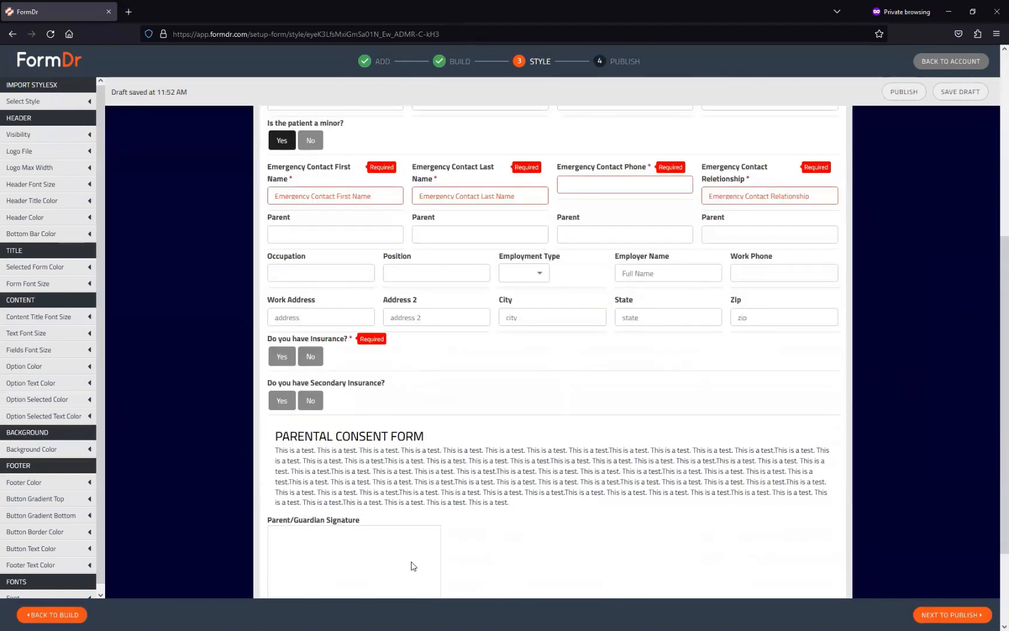
scroll(310, 483, "up", 3)
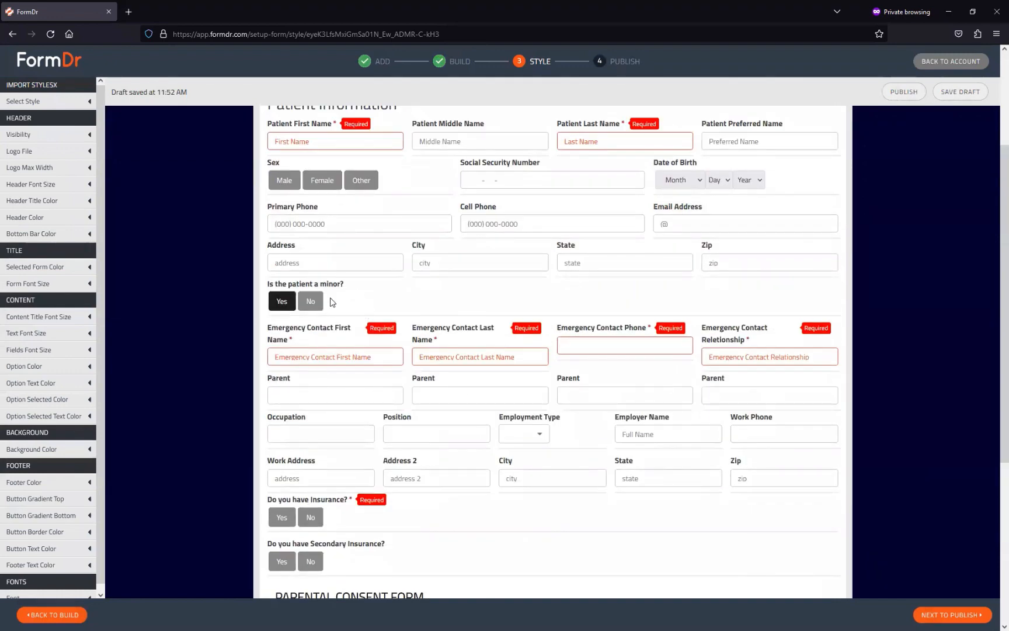
left_click(311, 302)
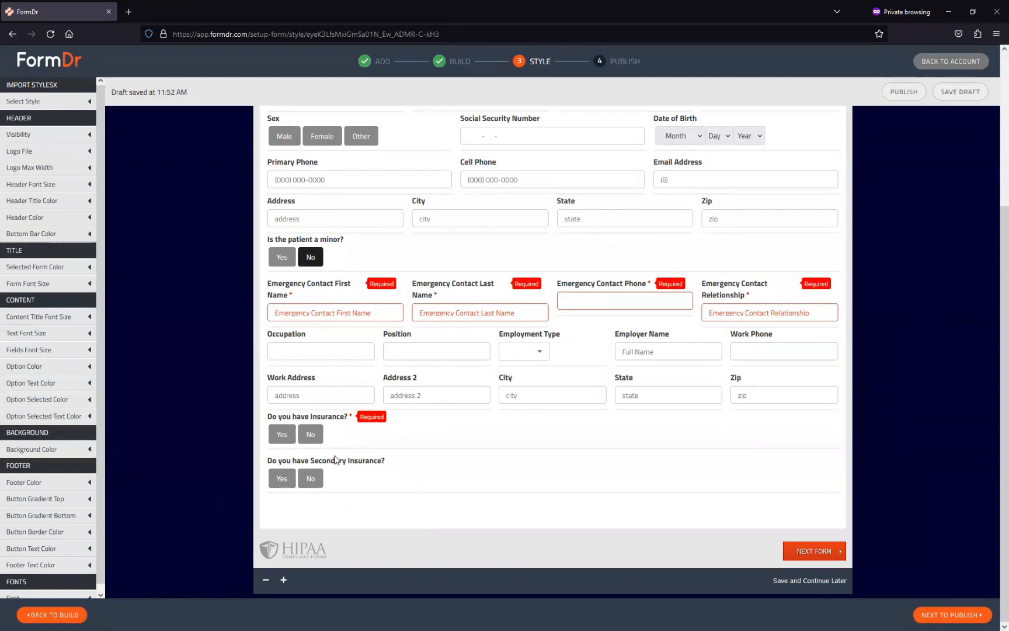
Step: Return to the Build stage and duplicate the group holding the consent paragraph, patient name and signature in the Consent form
left_click(20, 615)
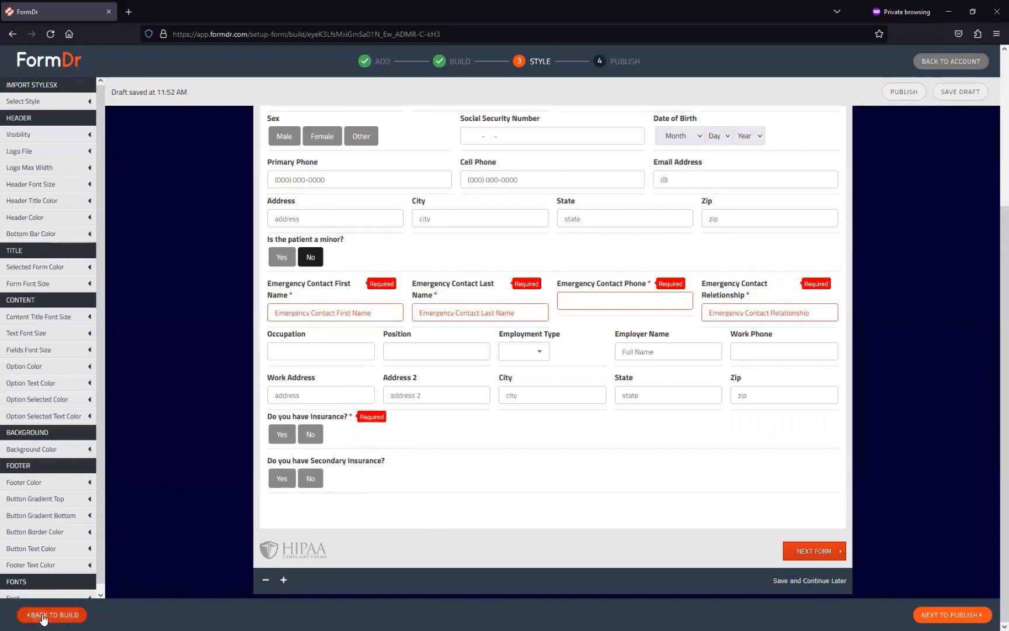
left_click(769, 193)
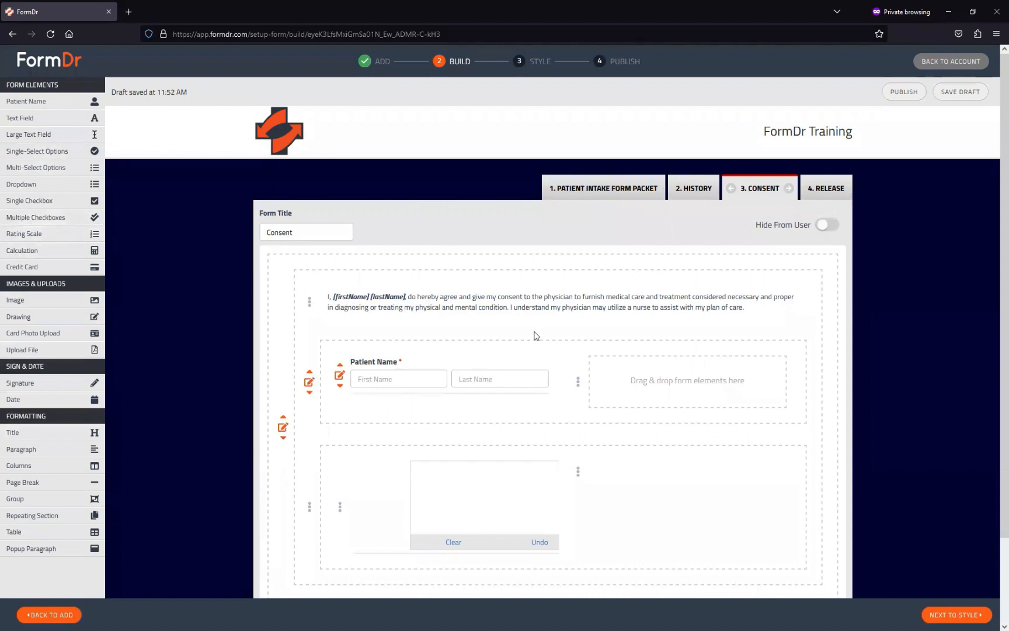
left_click(282, 428)
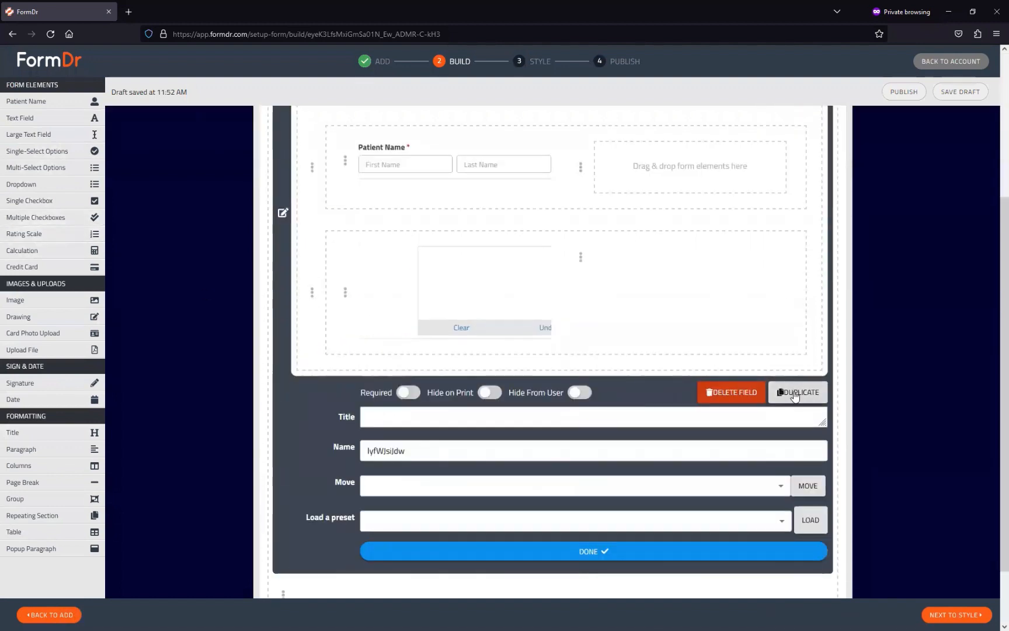
left_click(449, 550)
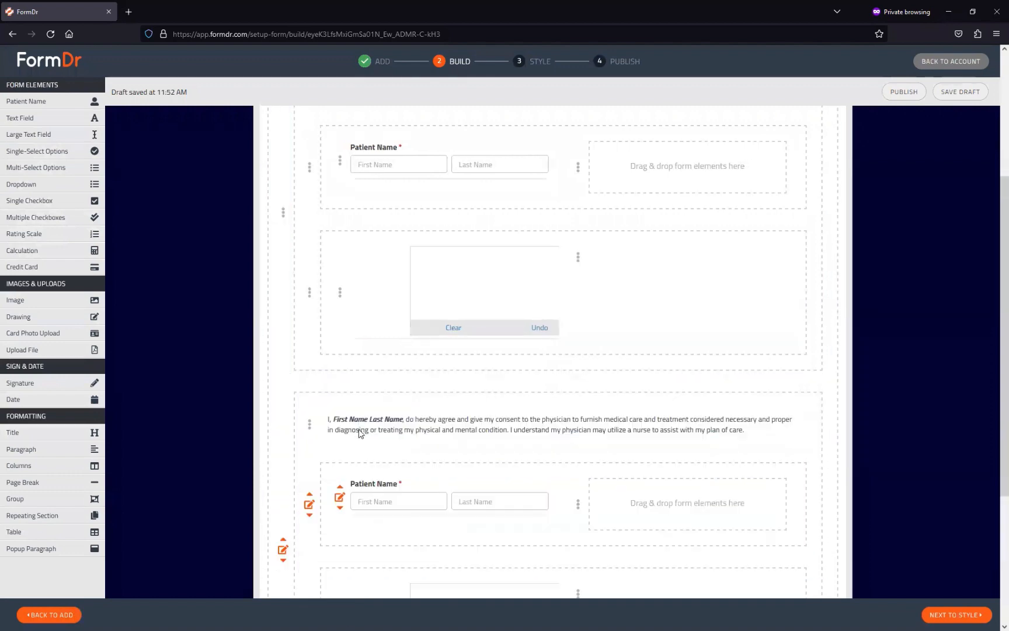
Step: Align the first consent group's signature field left and title it "Patient Signature"
left_click(338, 293)
left_click(549, 361)
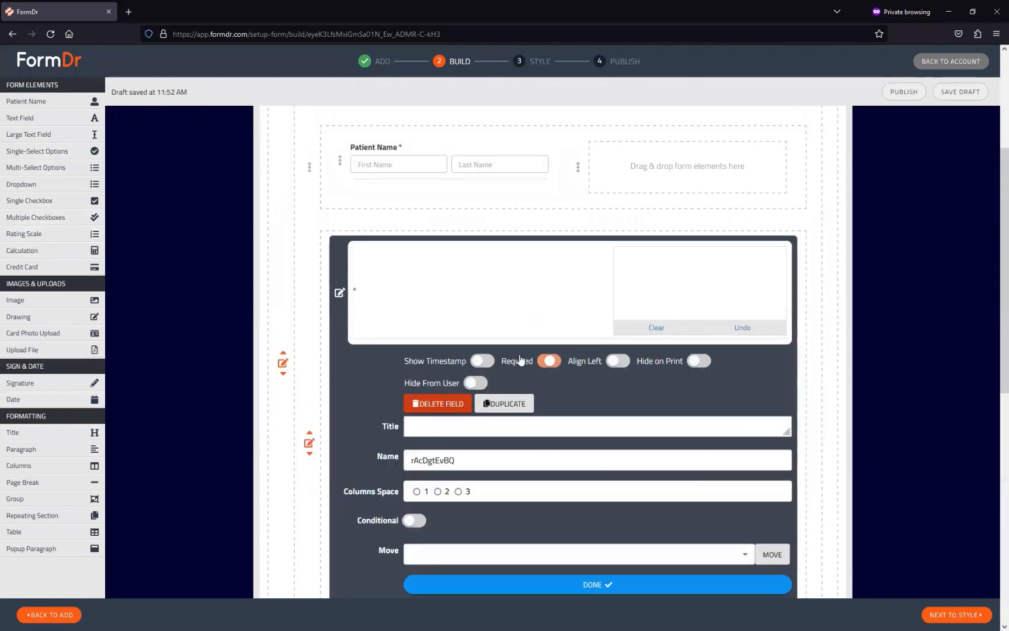
left_click(549, 360)
left_click(581, 366)
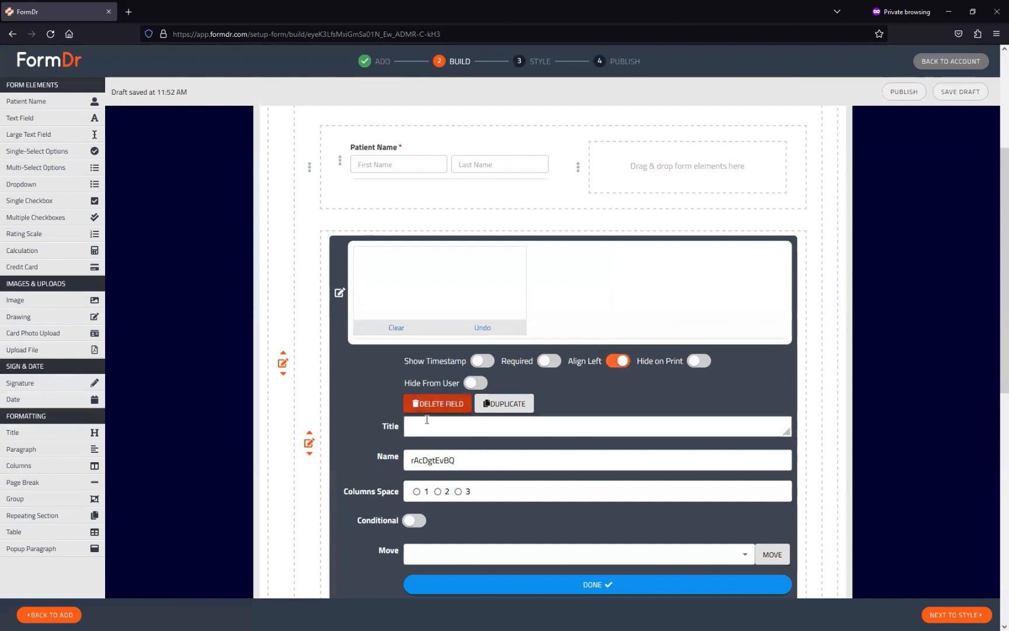
left_click(428, 424)
type("Patient Signature")
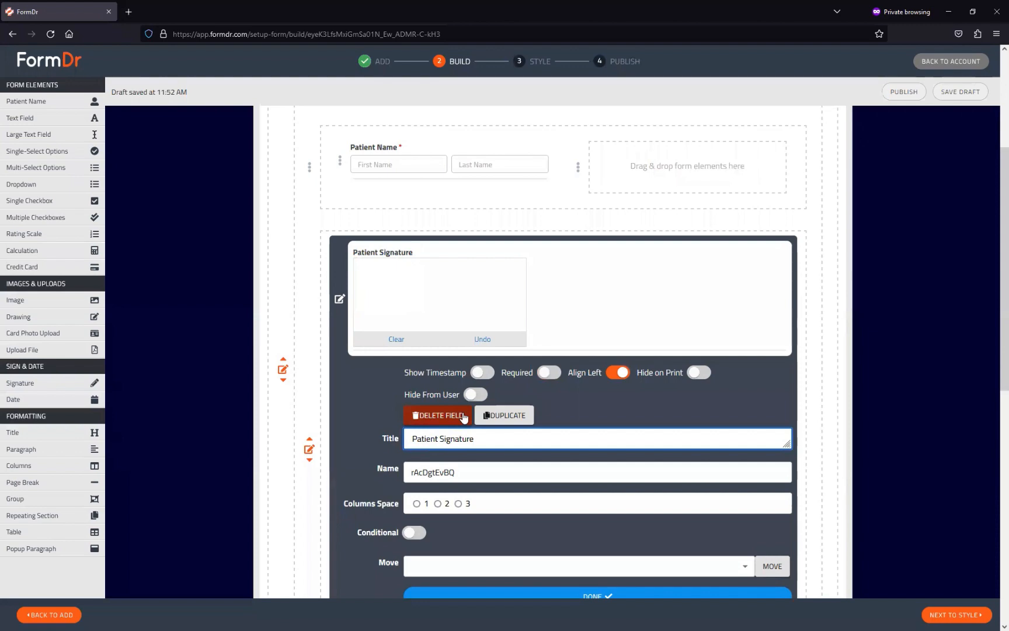
scroll(409, 432, "down", 8)
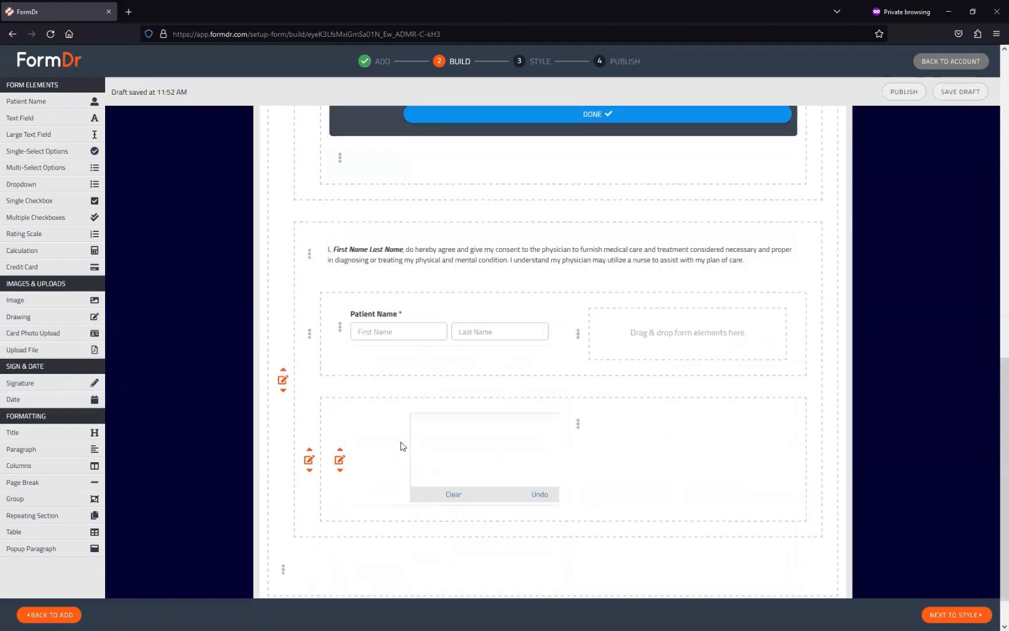
Step: Align the duplicated group's signature field left, title it "Parent/Guardian Signature" and finish editing it
left_click(339, 461)
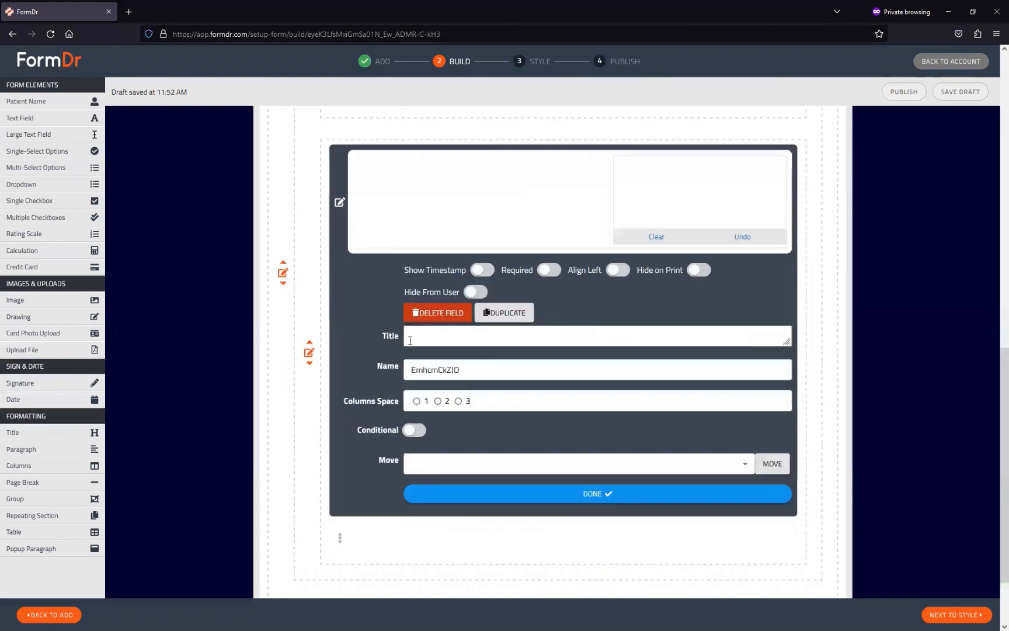
left_click(619, 271)
left_click(449, 335)
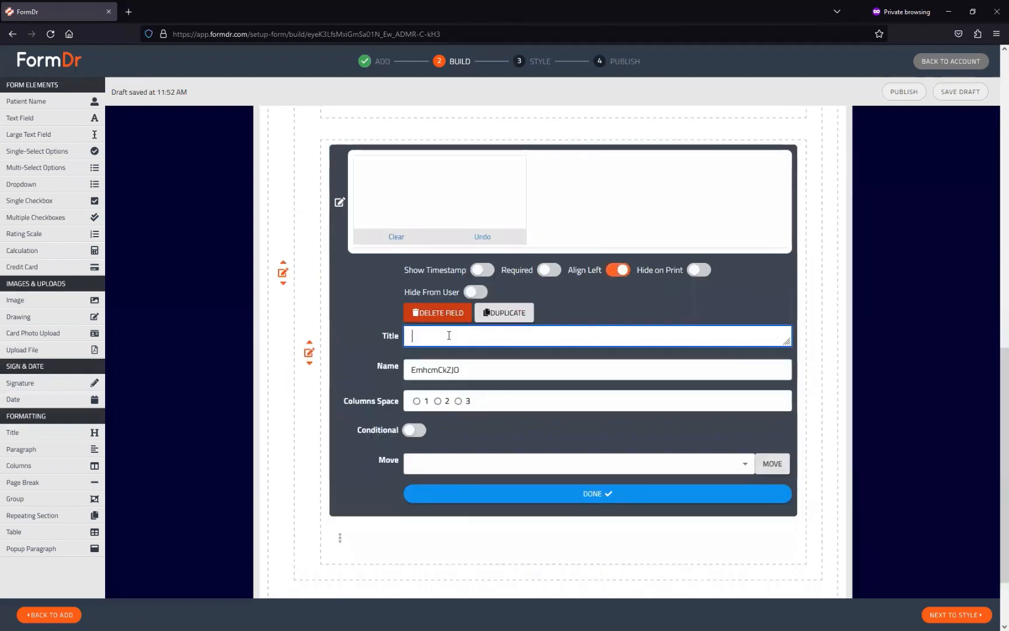
type("Parent/Guardi")
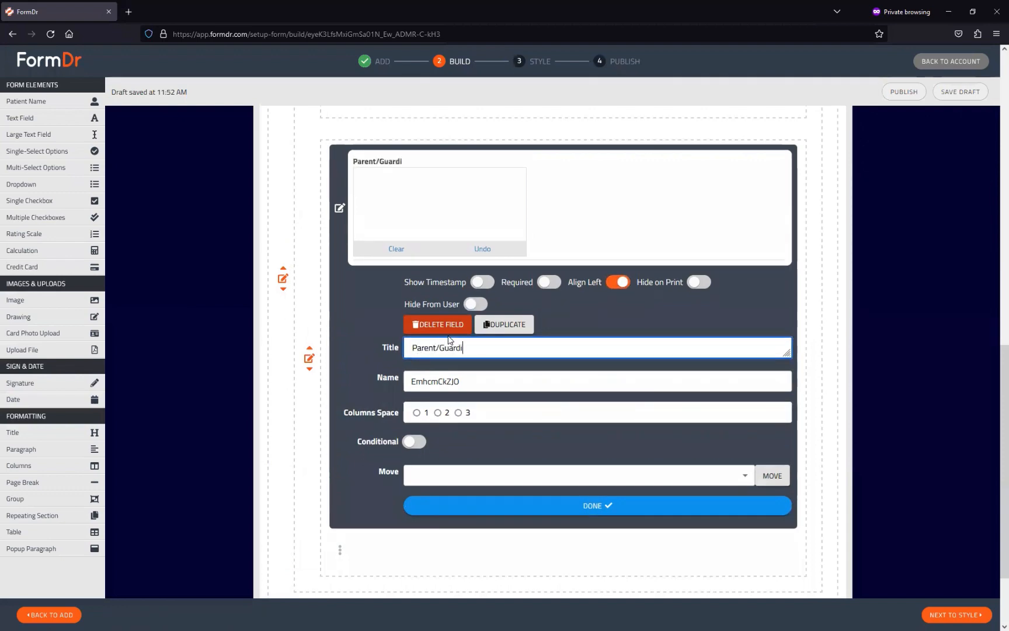
type("an Signature")
left_click(520, 503)
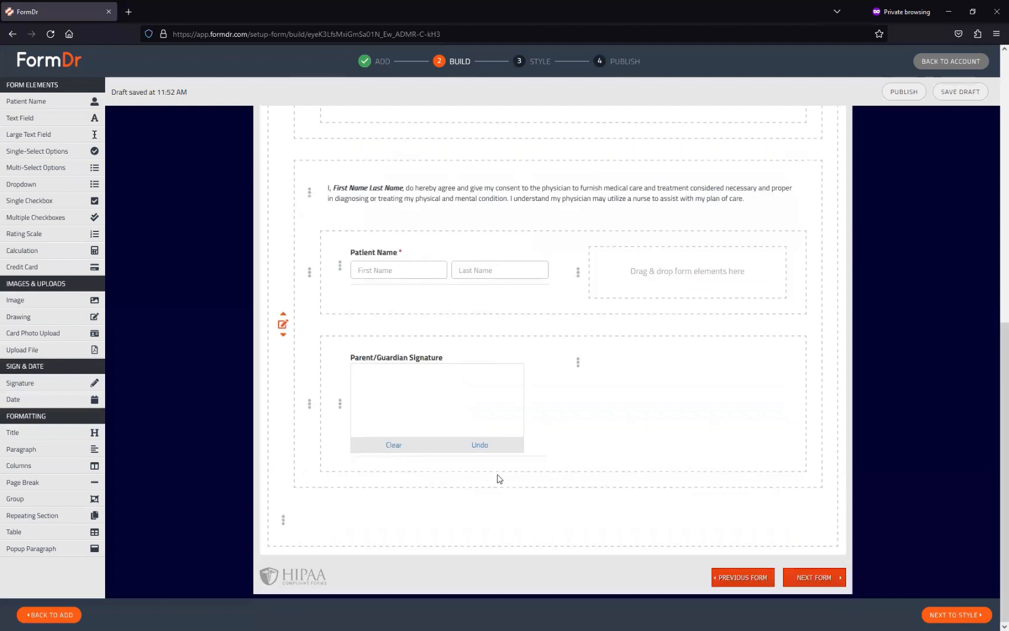
Step: Replace the Patient Name field in the duplicated consent group with a new text field
scroll(467, 438, "up", 2)
left_click(346, 374)
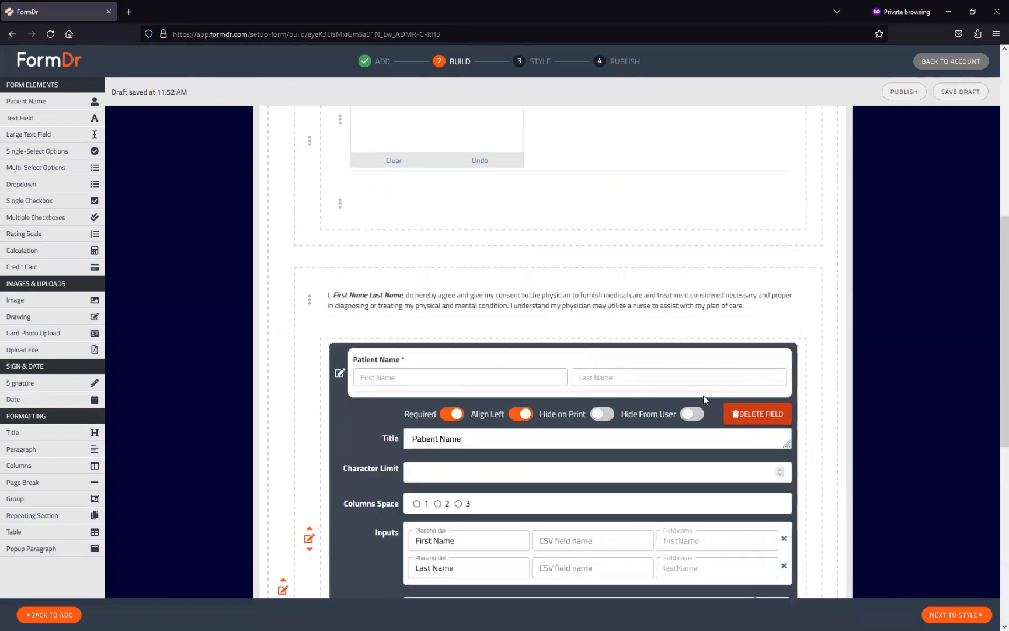
left_click(757, 414)
left_click(556, 353)
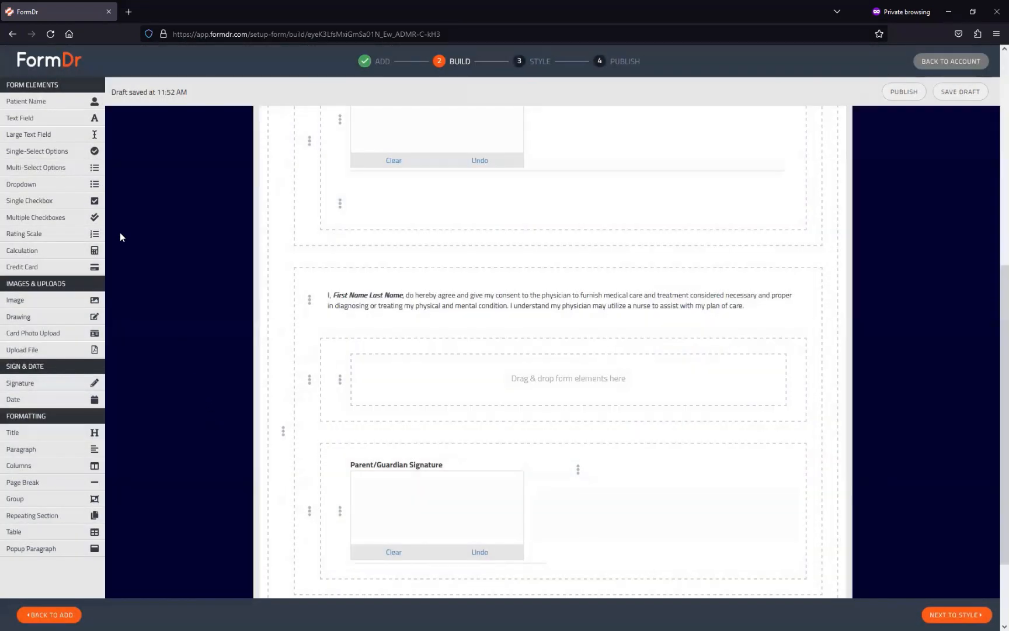
left_click_drag(35, 120, 362, 358)
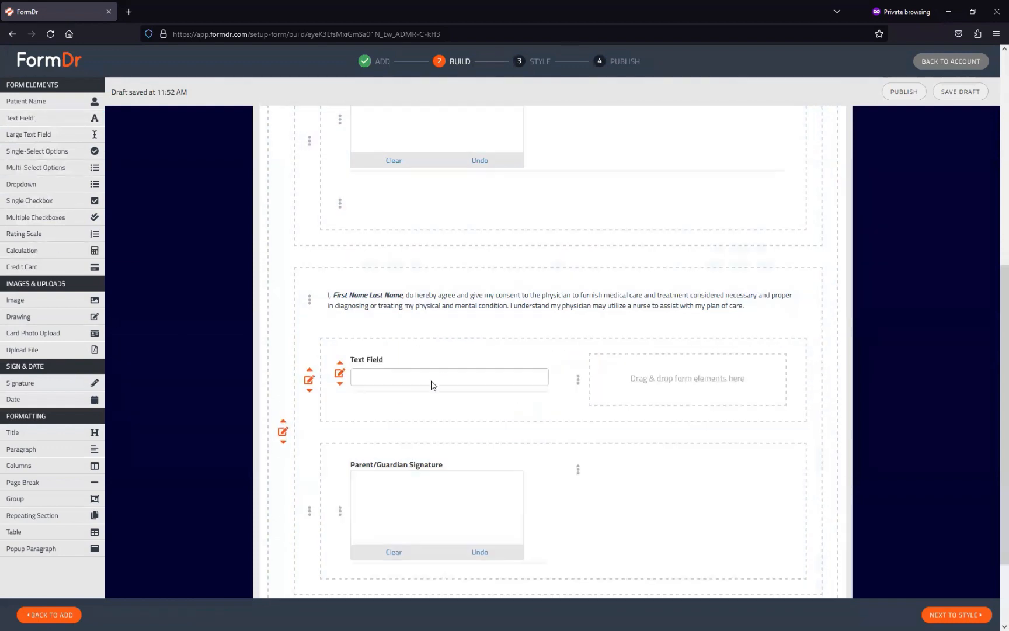
Step: Title the new text field in the duplicated consent group "Parent/Guardian Name"
left_click(339, 373)
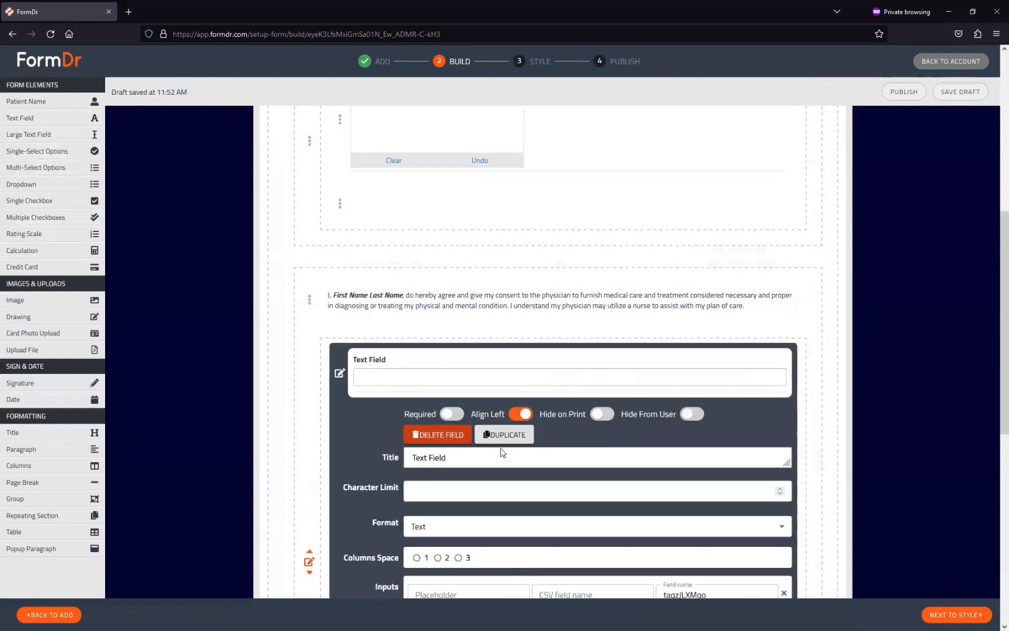
triple_click(500, 454)
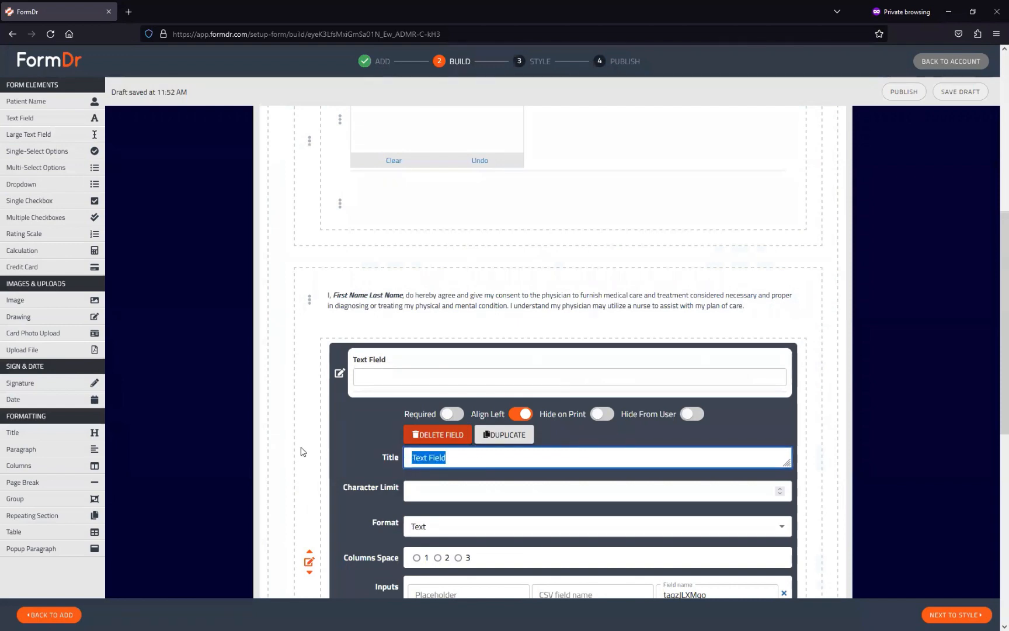
type("Parn")
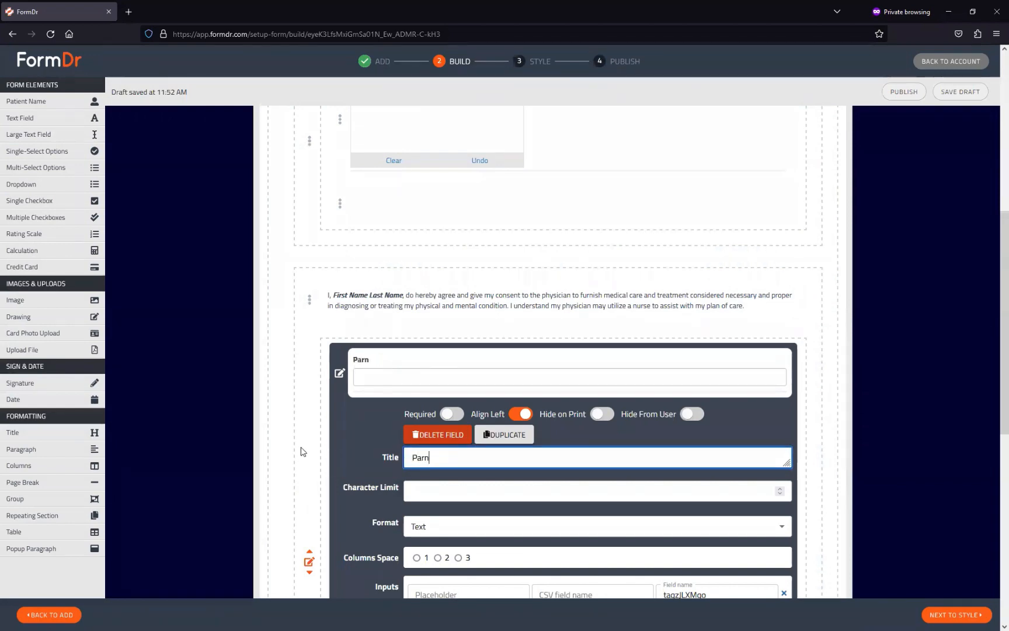
type("eent/Guardian Ma")
key("BackSpace")
key("BackSpace")
type("Name")
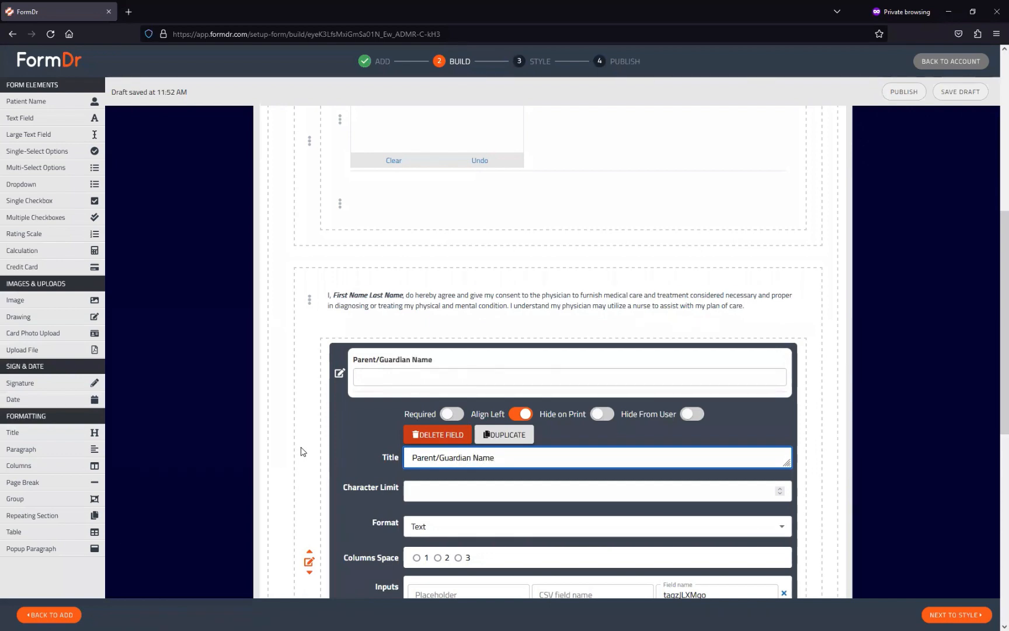
Step: Add a second input to the Parent/Guardian Name field and set the placeholders to "First Name" and "Last Name"
scroll(461, 416, "down", 3)
left_click(440, 456)
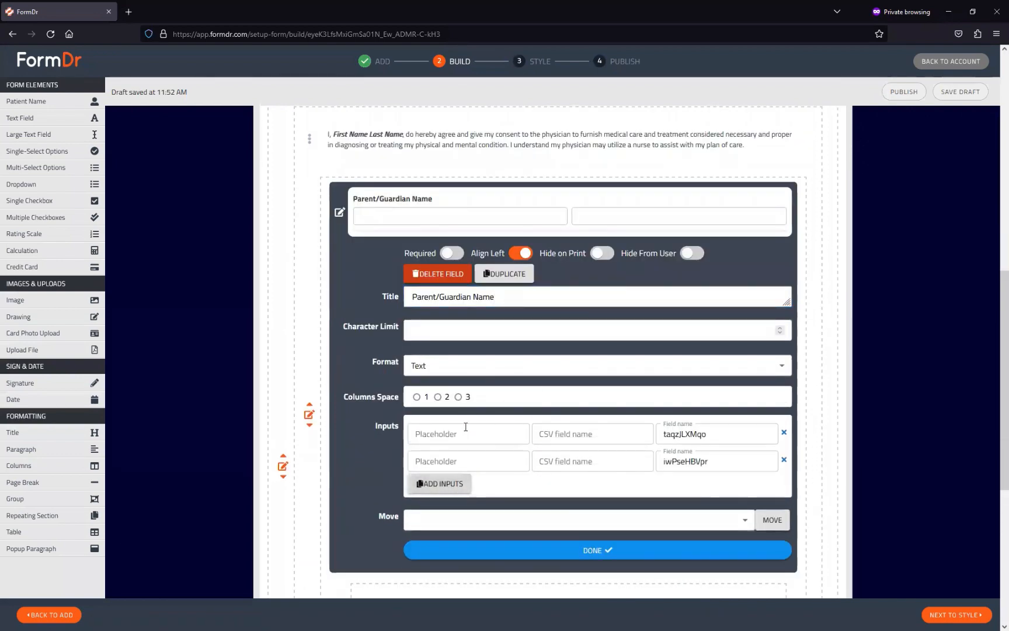
left_click(470, 432)
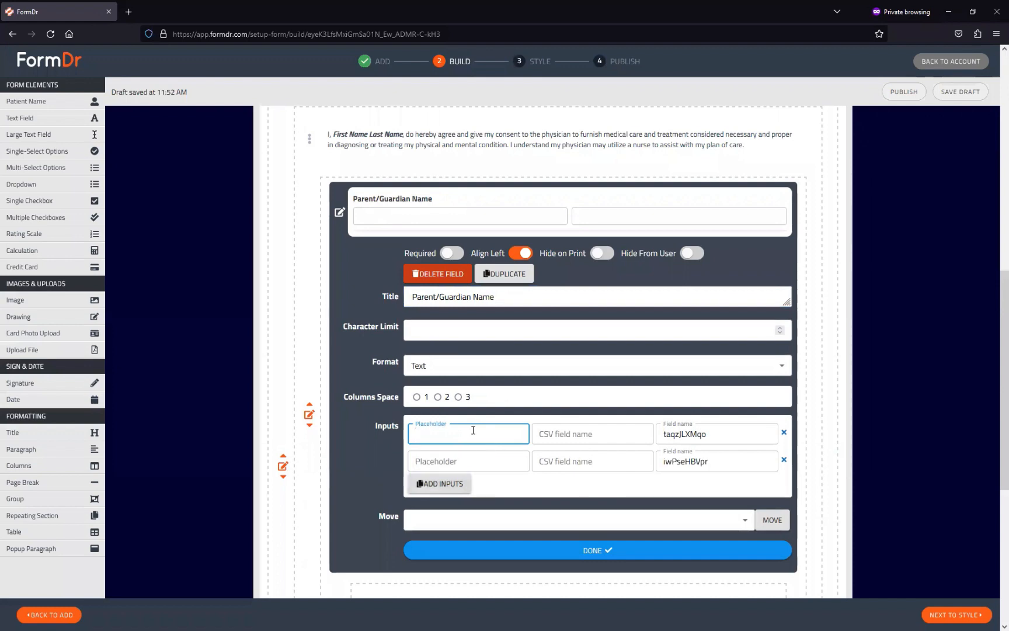
type("First Name")
key("Tab")
key("Tab")
type("Last N")
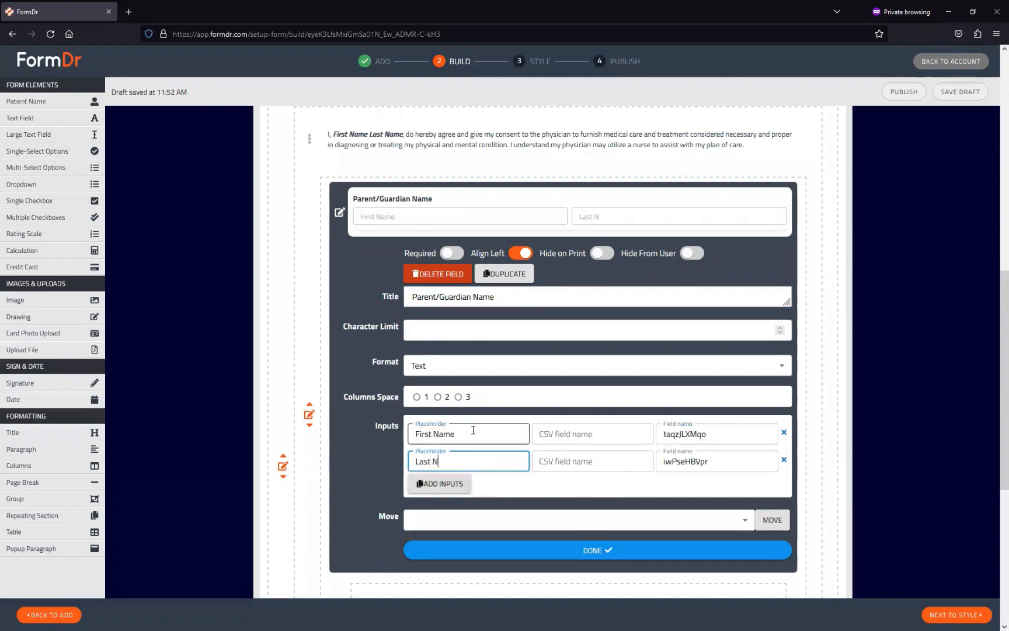
type("ame")
Step: Set the Parent/Guardian Name inputs' field names to parentFirst and parentLast
key("shift+Tab")
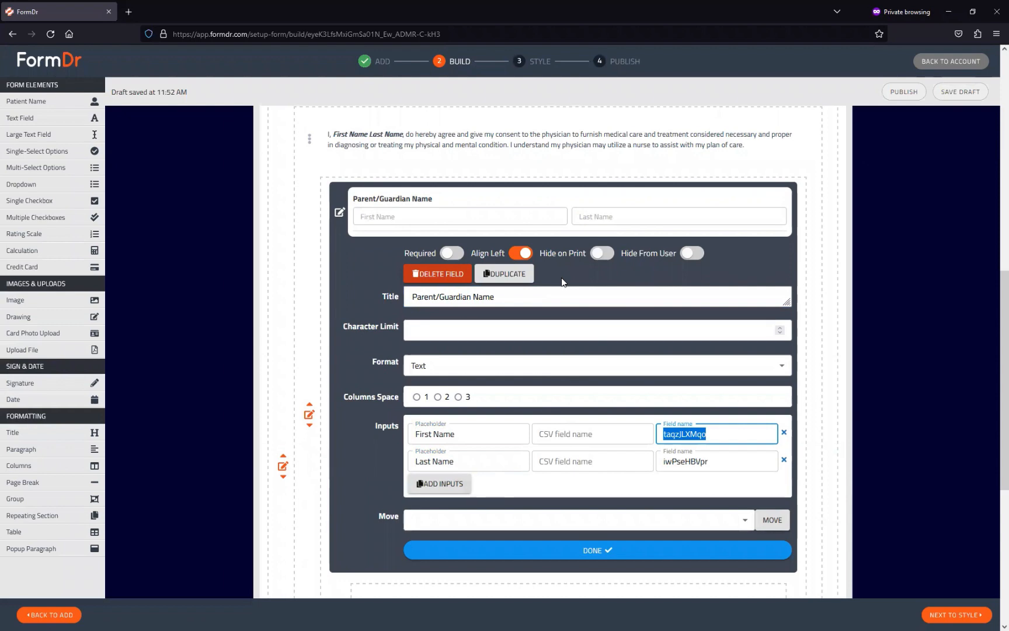
type("parentFirst")
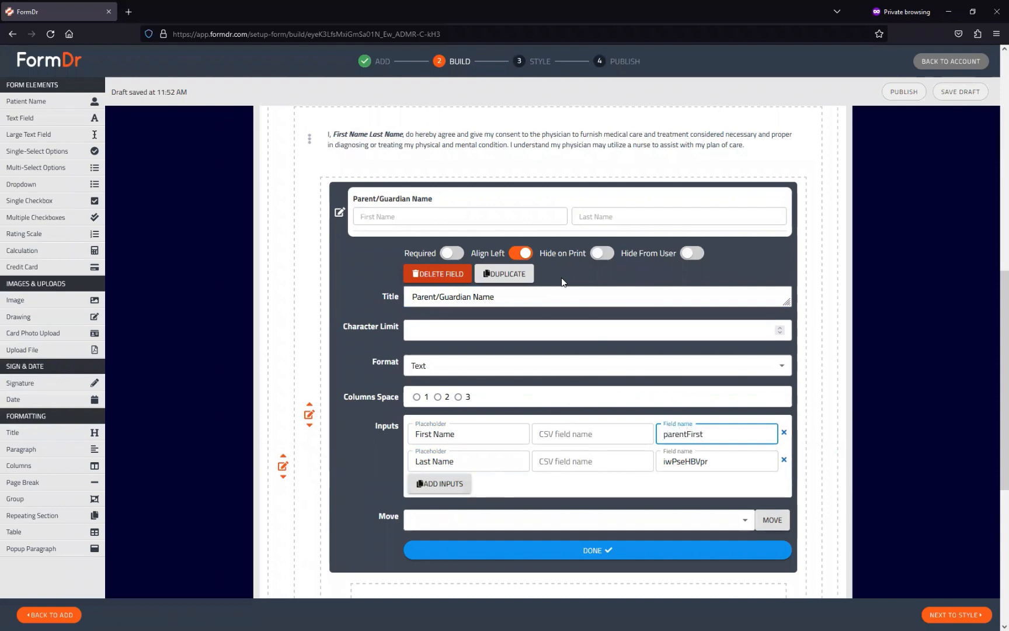
key("Tab")
key("Tab")
key("Tab")
type("paren")
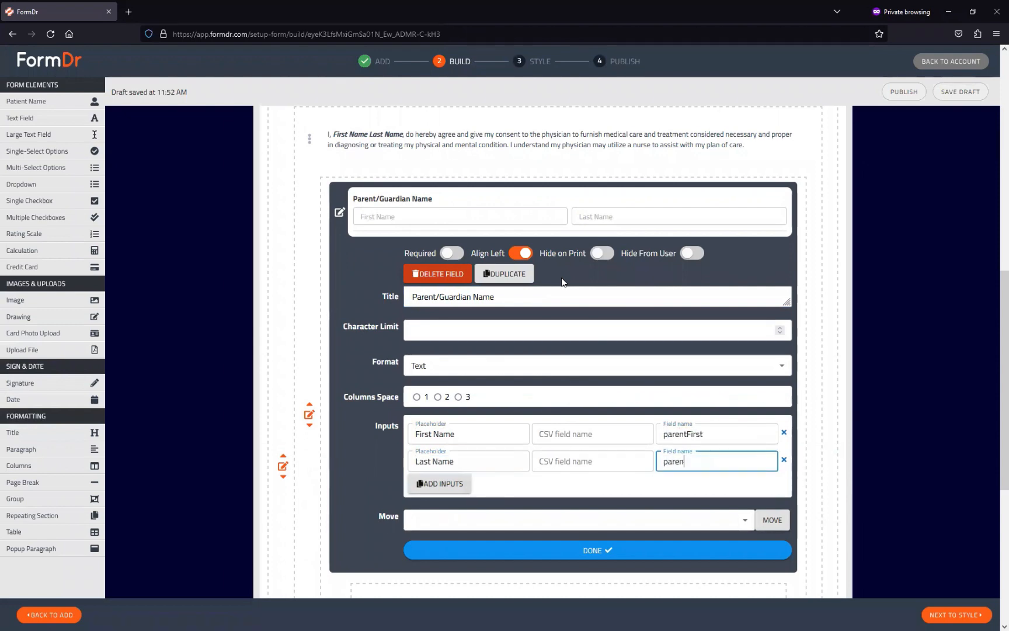
type("tLast")
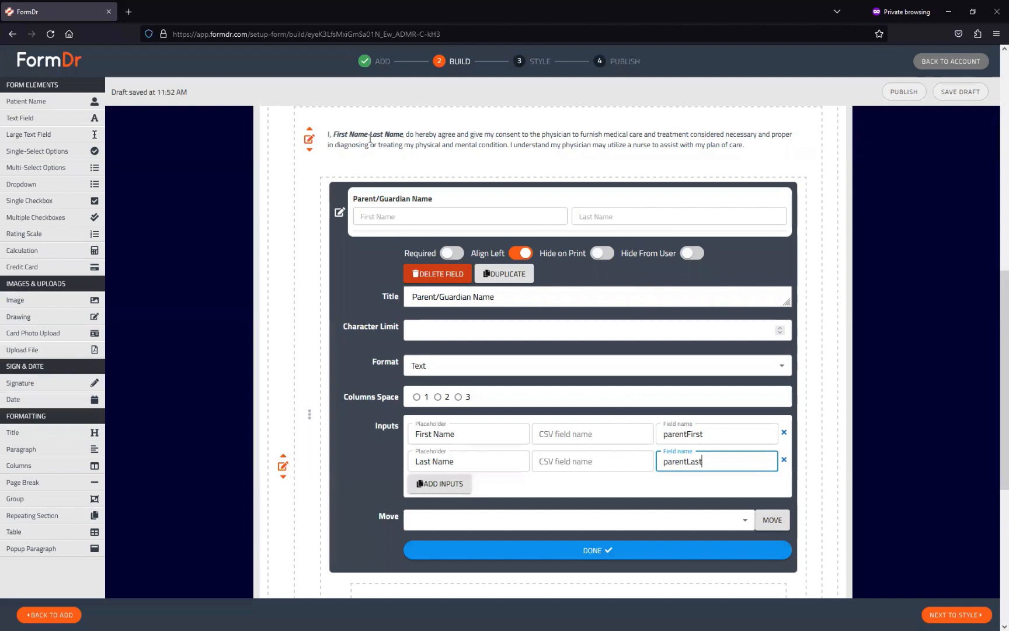
Step: Open the duplicated consent paragraph and compare its name placeholders with the field names of the first group's Patient Name field
scroll(310, 411, "up", 3)
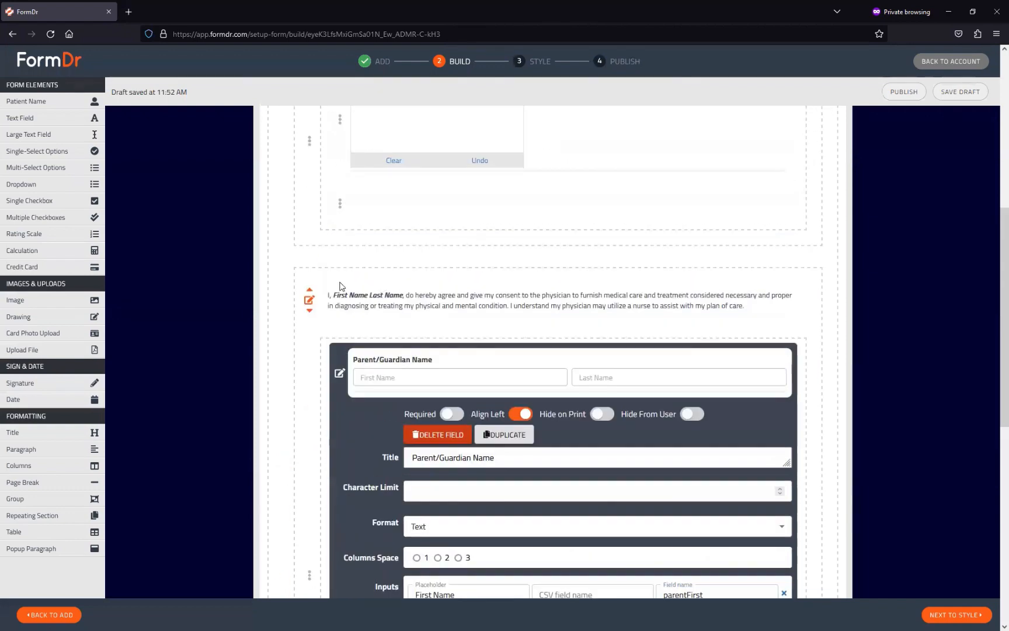
left_click(310, 301)
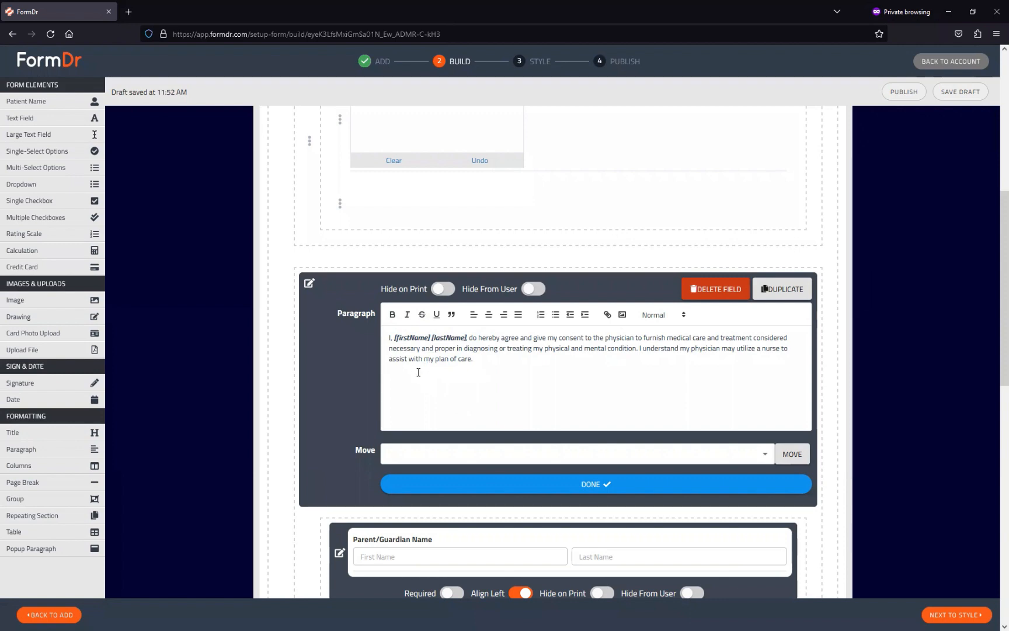
scroll(418, 372, "up", 6)
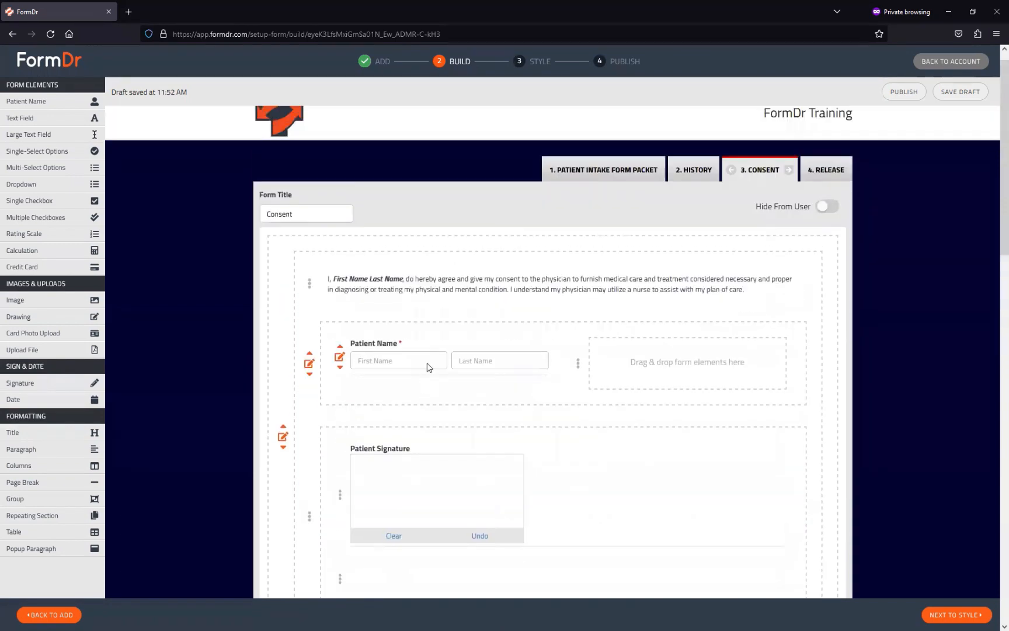
left_click(326, 281)
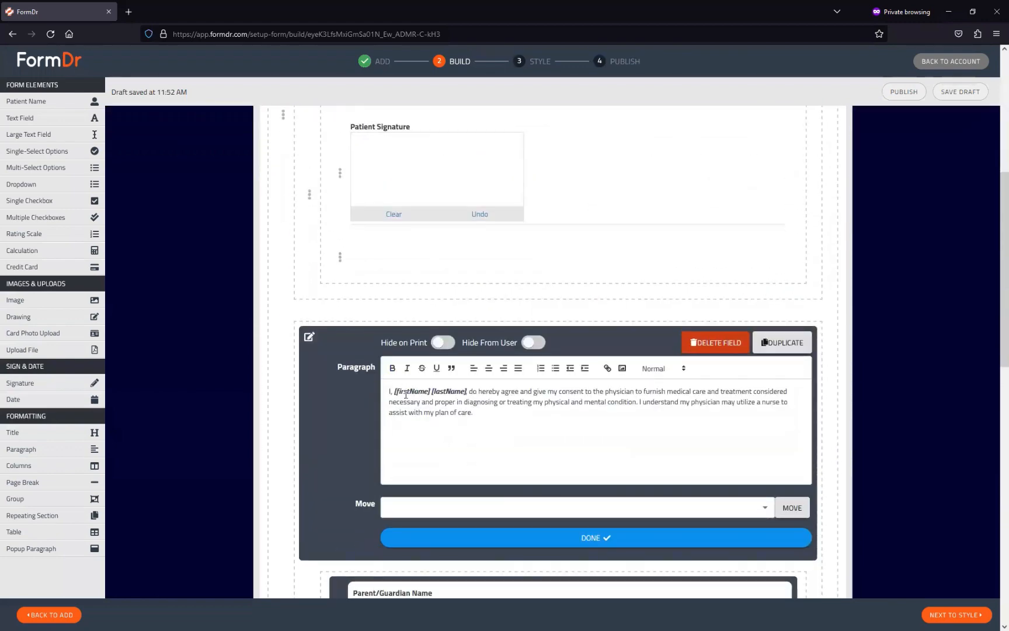
scroll(403, 382, "up", 4)
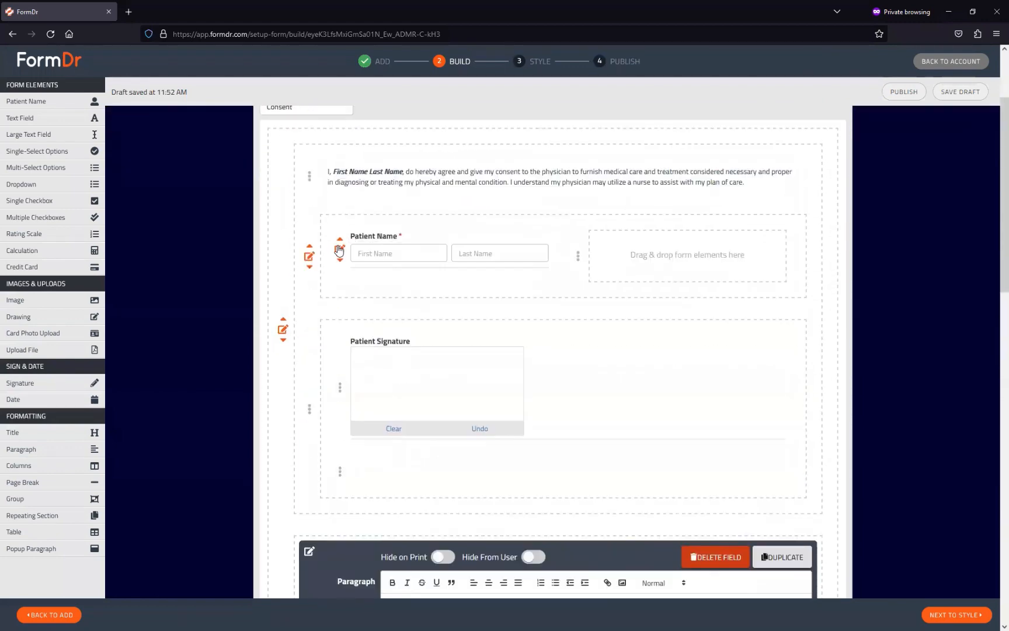
left_click(338, 250)
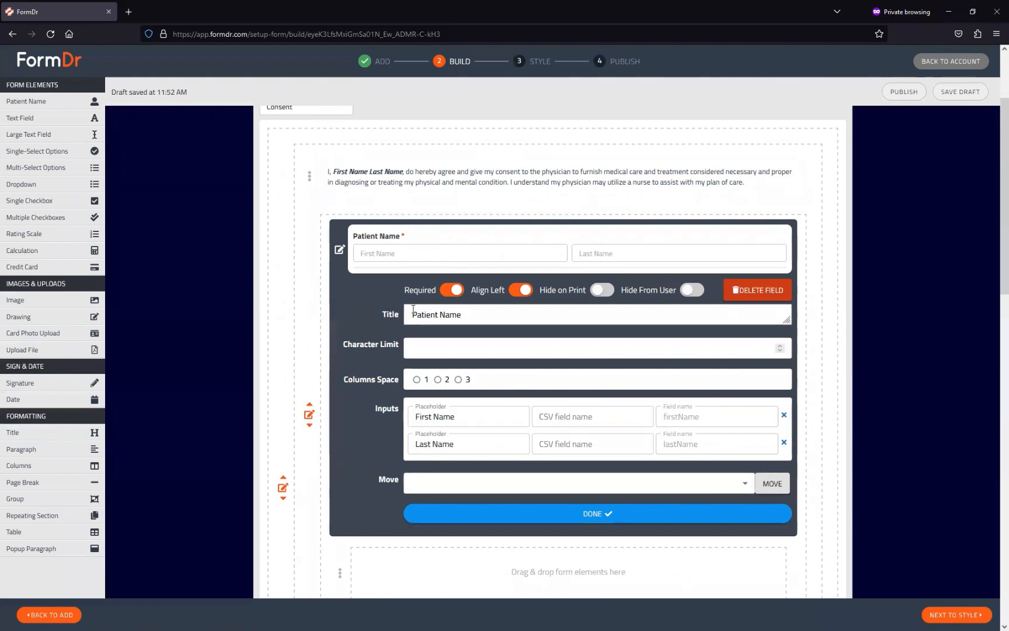
left_click(339, 250)
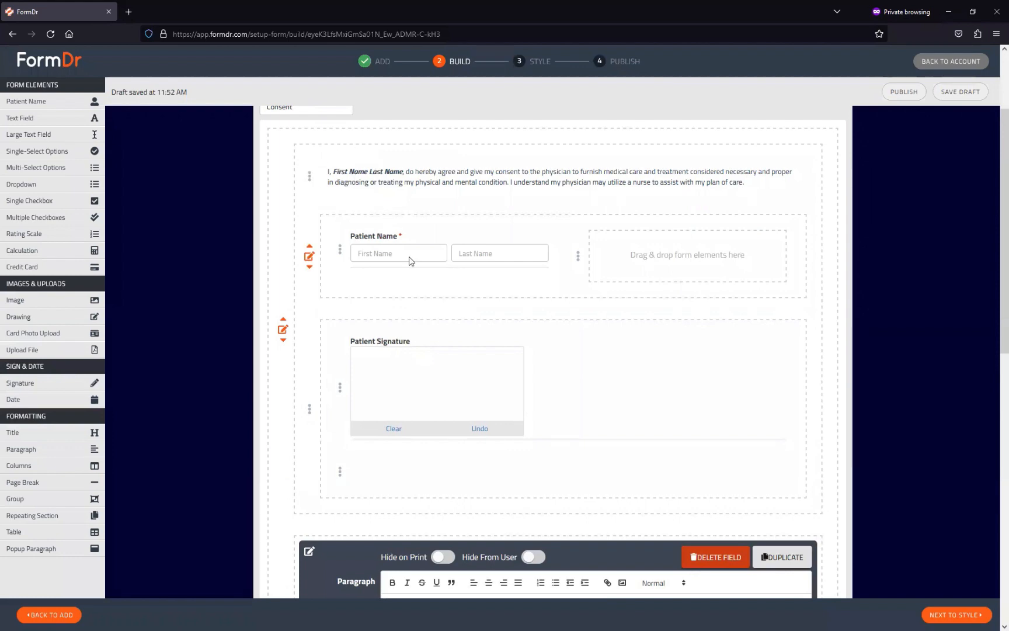
scroll(624, 199, "up", 2)
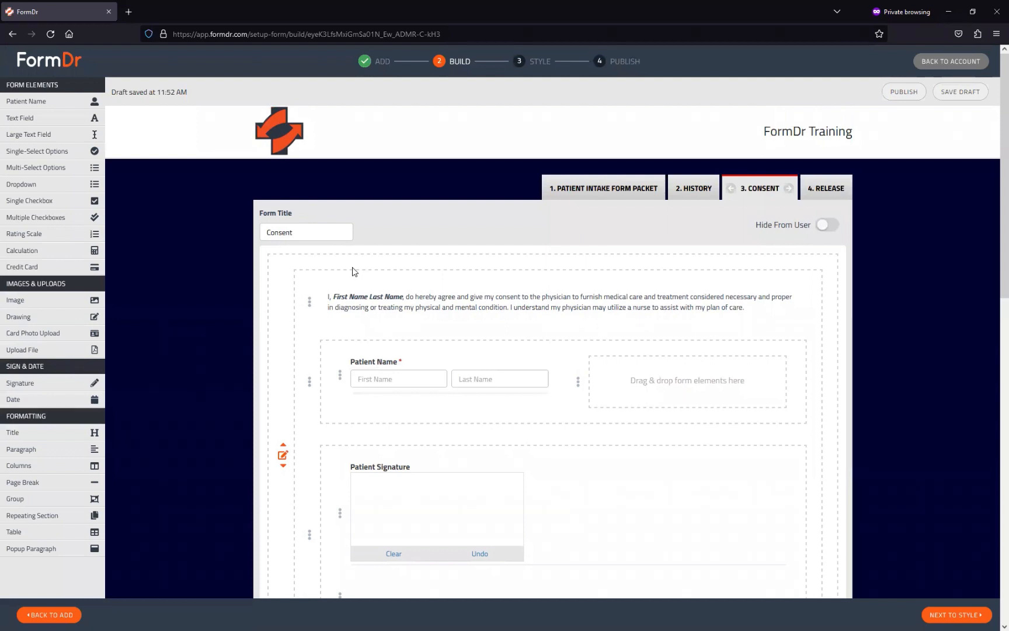
Step: Remove the italics from the name placeholders in the duplicated consent paragraph and change the first placeholder to [parentFirst]
left_click(412, 272)
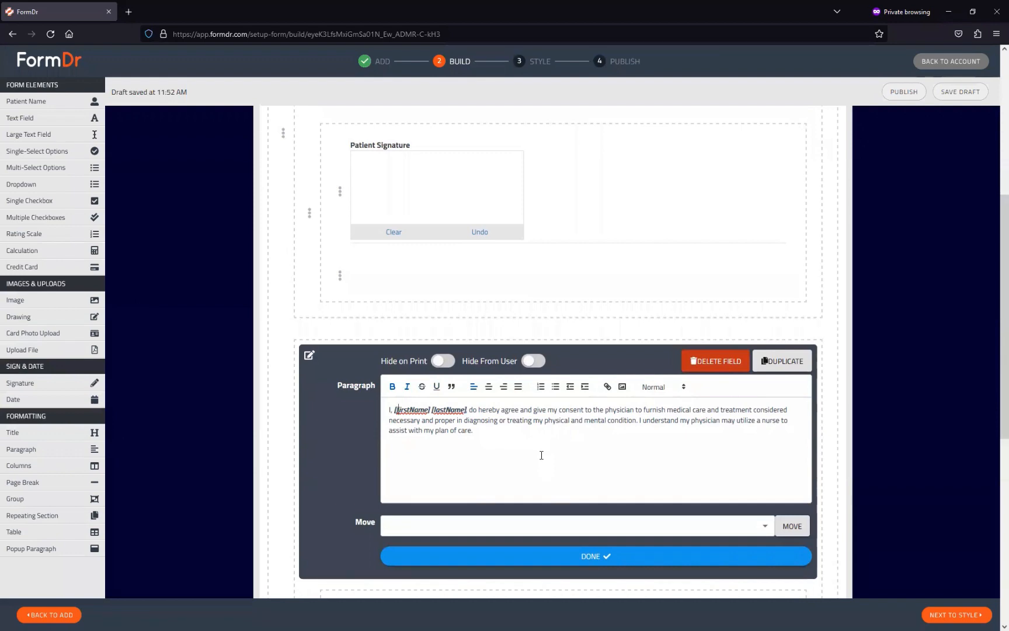
key("shift+Right")
key("shift+Right")
key("shift+Right")
key("shift+Right")
key("BackSpace")
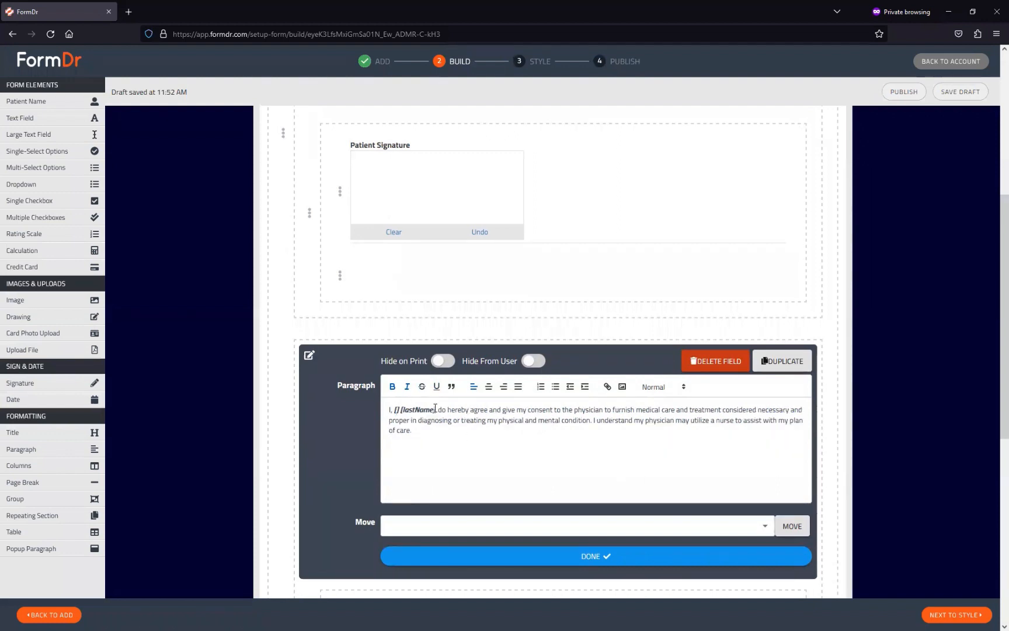
left_click_drag(435, 409, 393, 405)
left_click(407, 387)
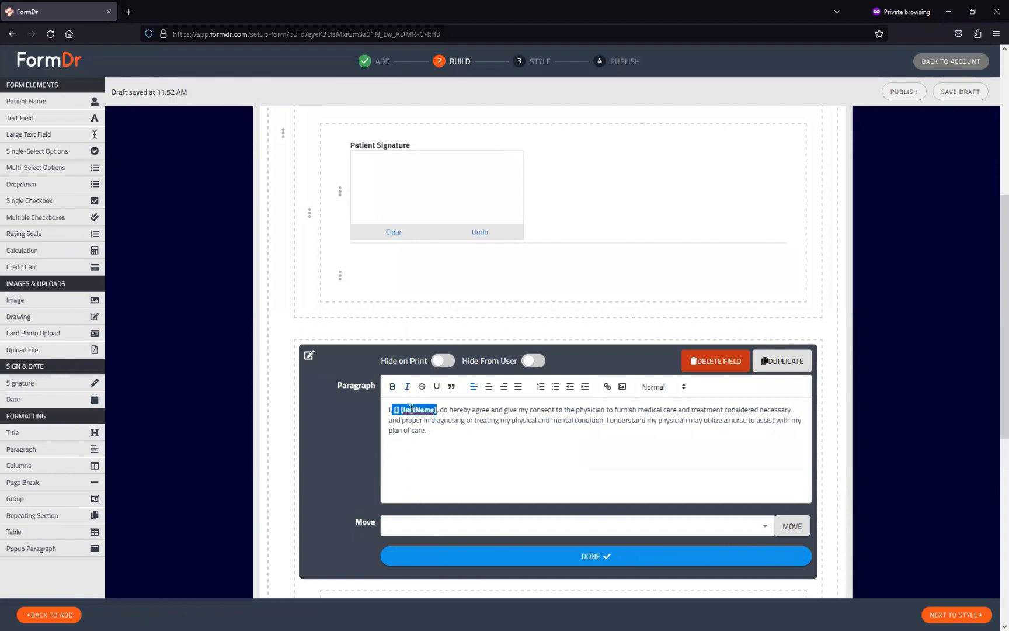
left_click(410, 409)
type("parent")
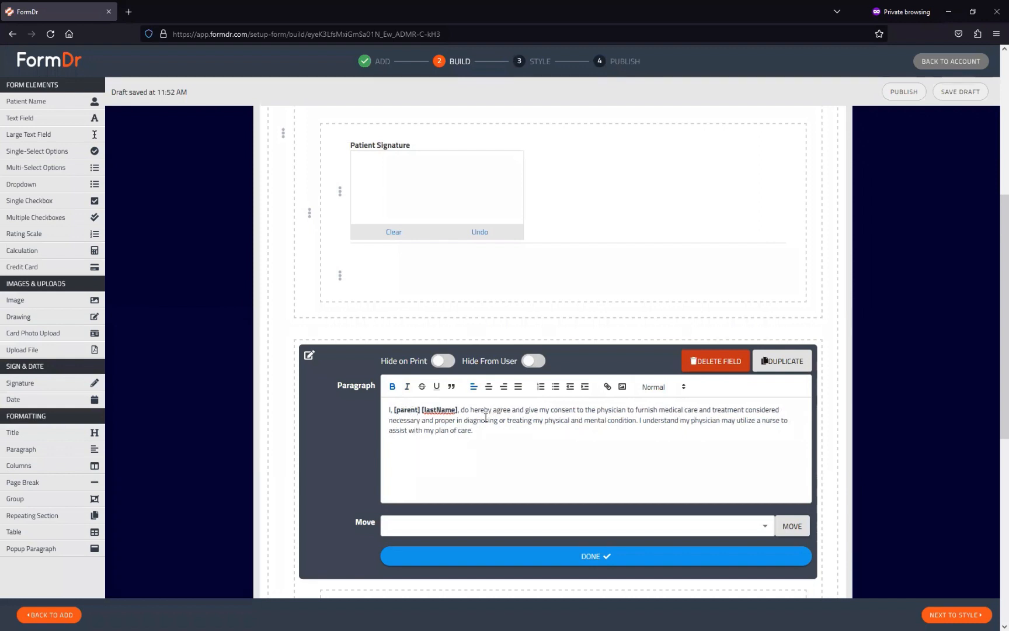
type("First")
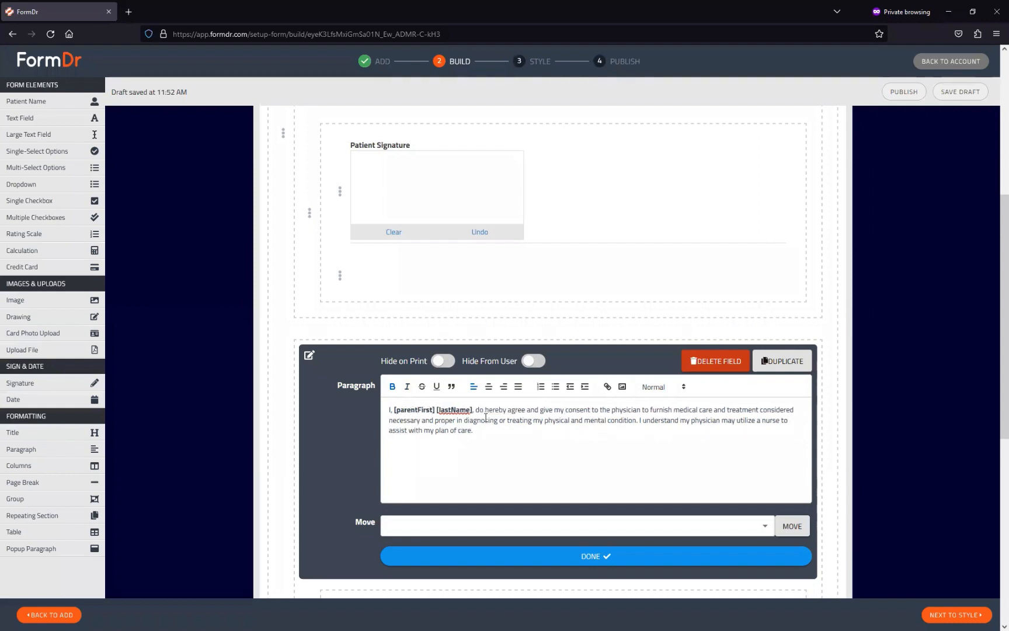
Step: Change the last-name placeholder in the duplicated consent paragraph to [parentLast] and finish editing the paragraph
double_click(464, 414)
type("parentLast")
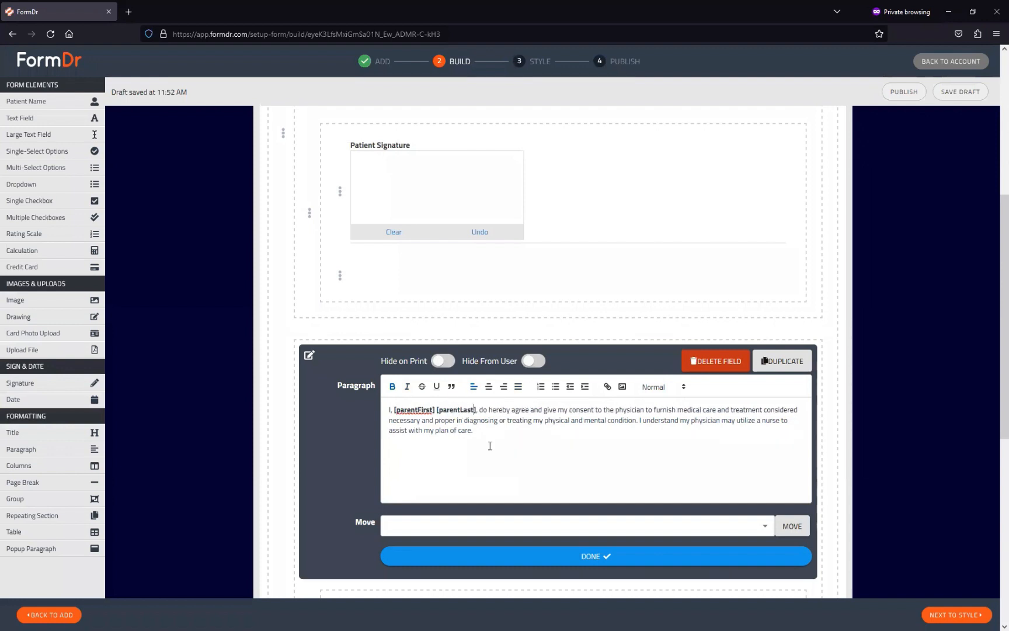
left_click(530, 555)
left_click(487, 558)
Step: Add a Single-Select Options field above the first consent group on the Consent form and title it "Minor/Adult"
scroll(513, 554, "up", 4)
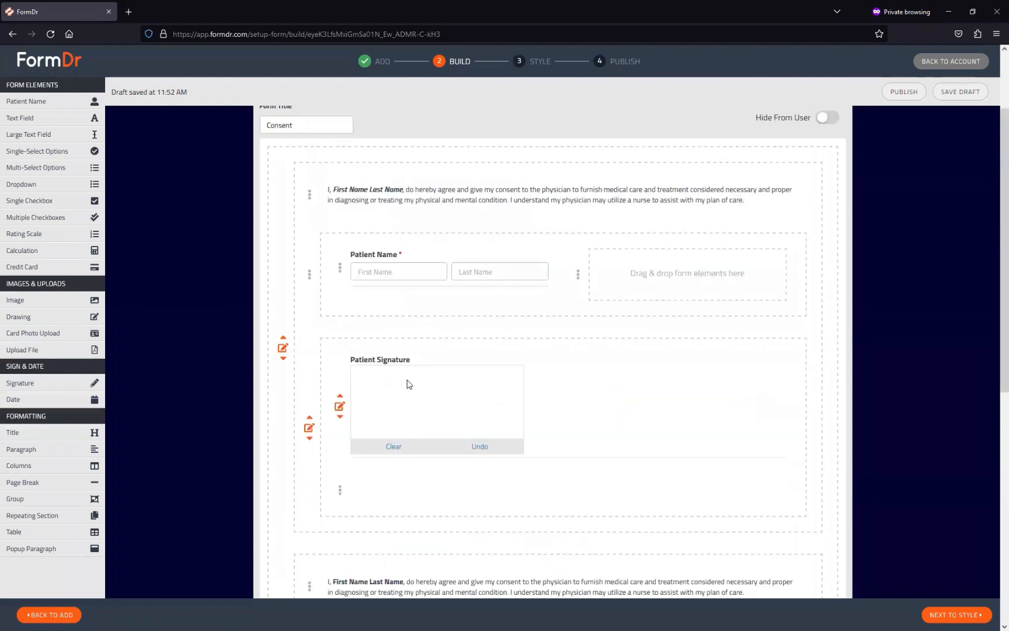
left_click_drag(38, 155, 359, 163)
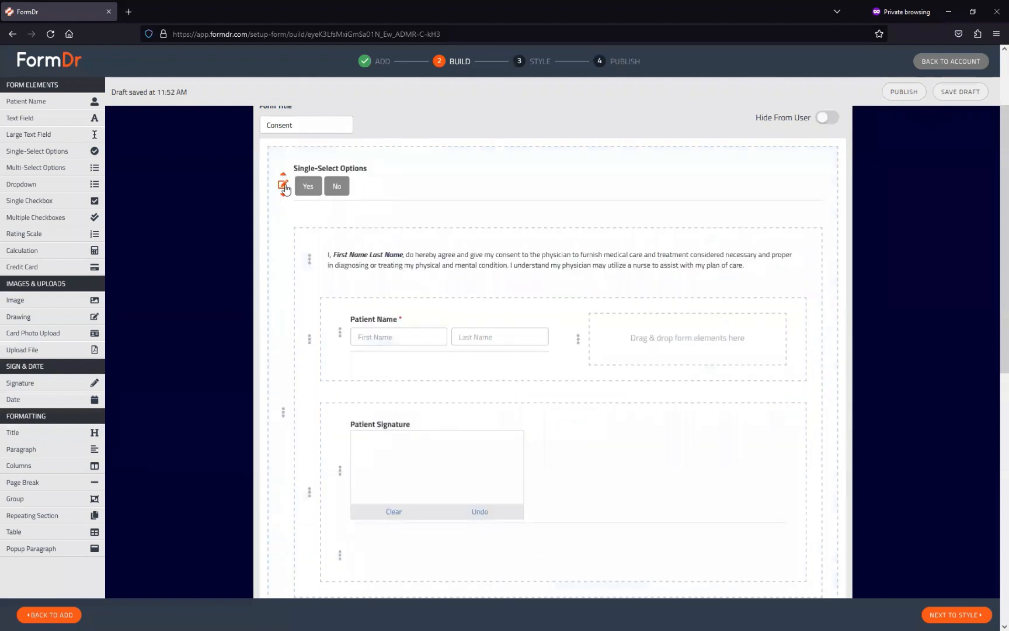
left_click(283, 188)
left_click_drag(456, 255, 214, 251)
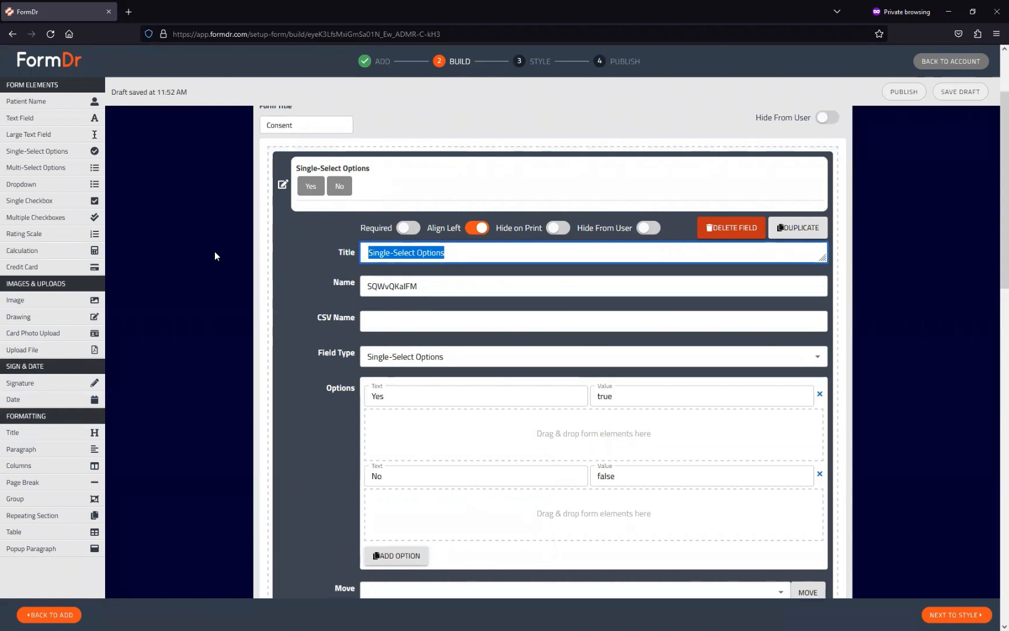
type("M")
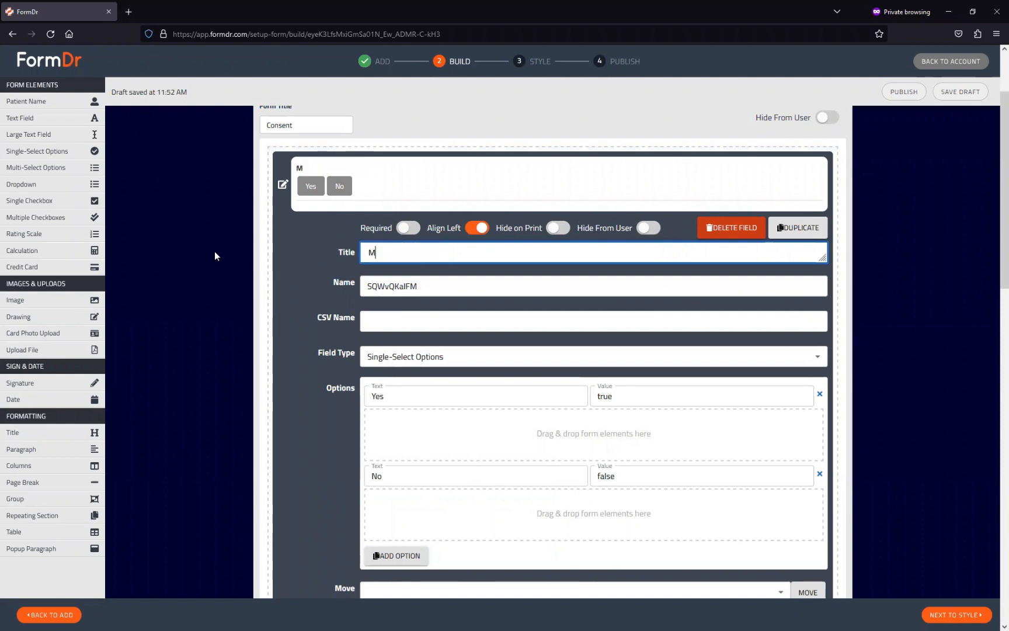
type("inor/Adult")
Step: Set the Minor/Adult field's option texts to "Minor" and "Adult"
left_click(389, 399)
key("ctrl+a")
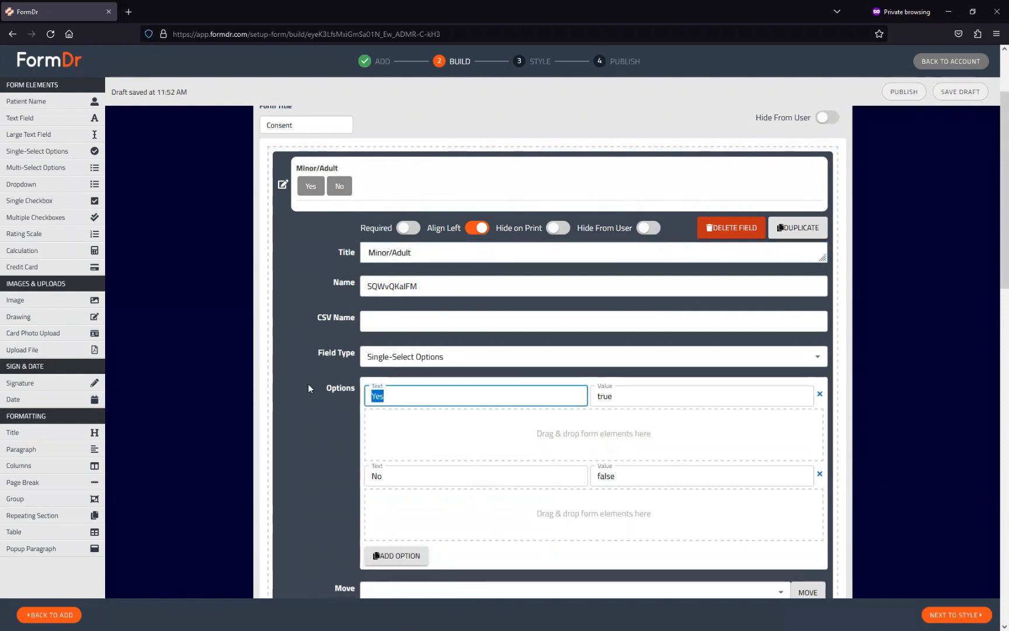
type("Minor")
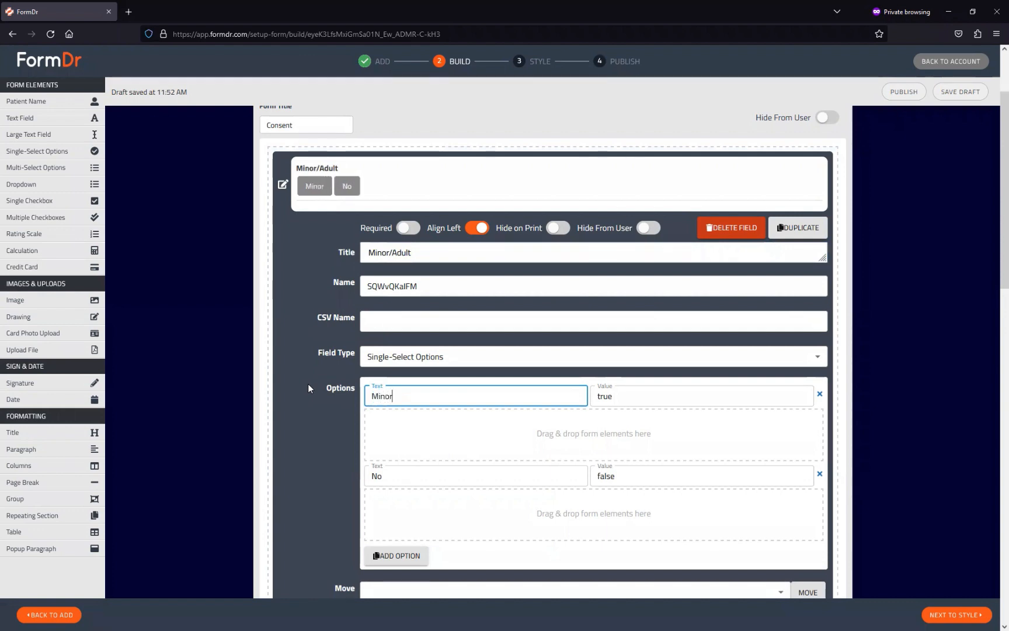
key("Tab")
key("Tab")
type("Adult")
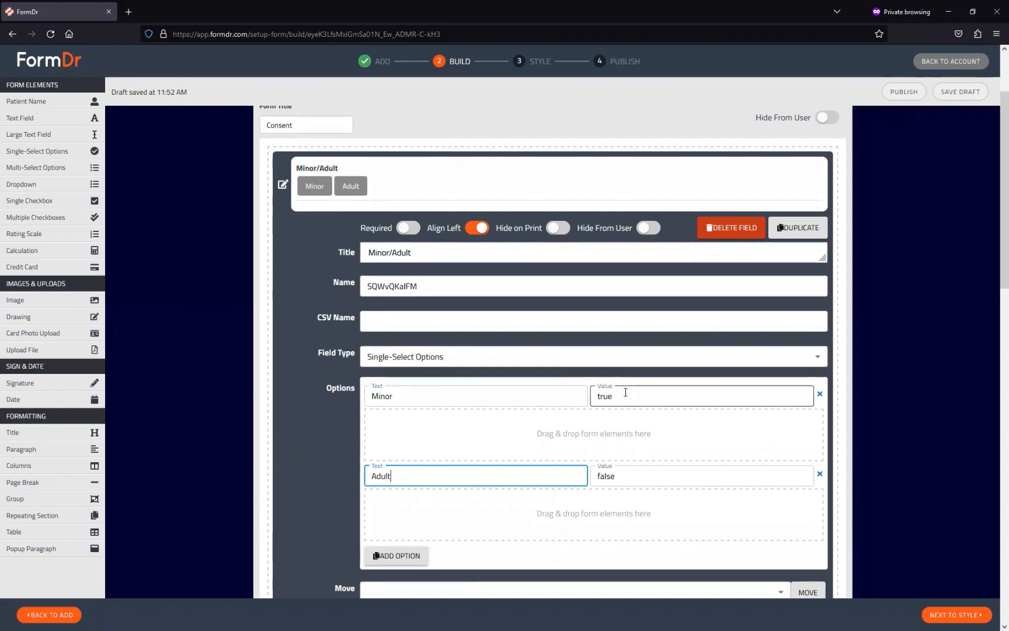
Step: Set the Minor/Adult field's name to minorQuestion
left_click_drag(628, 394, 569, 388)
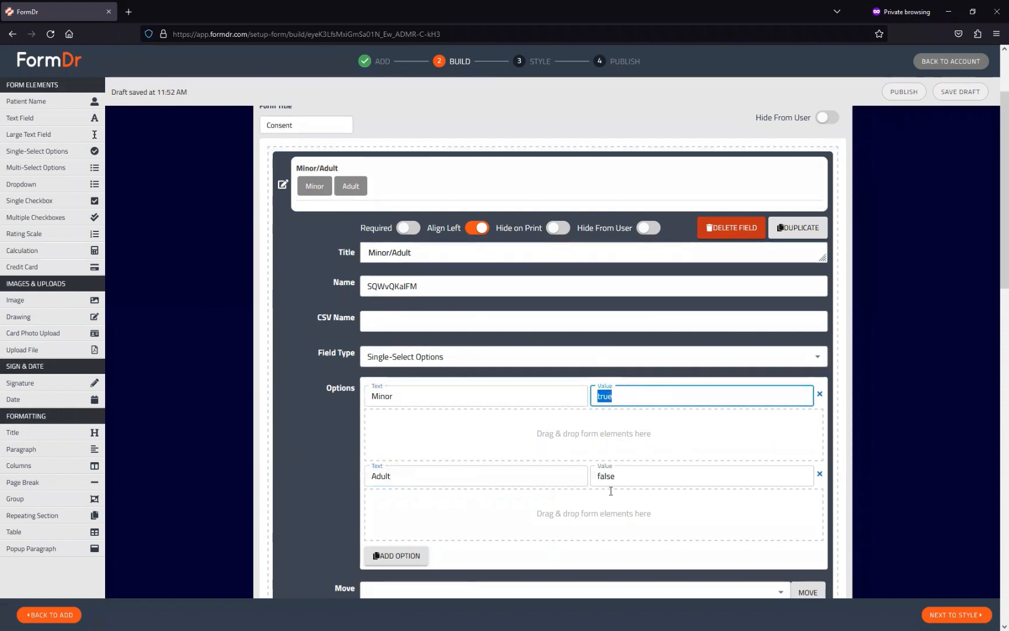
left_click(584, 395)
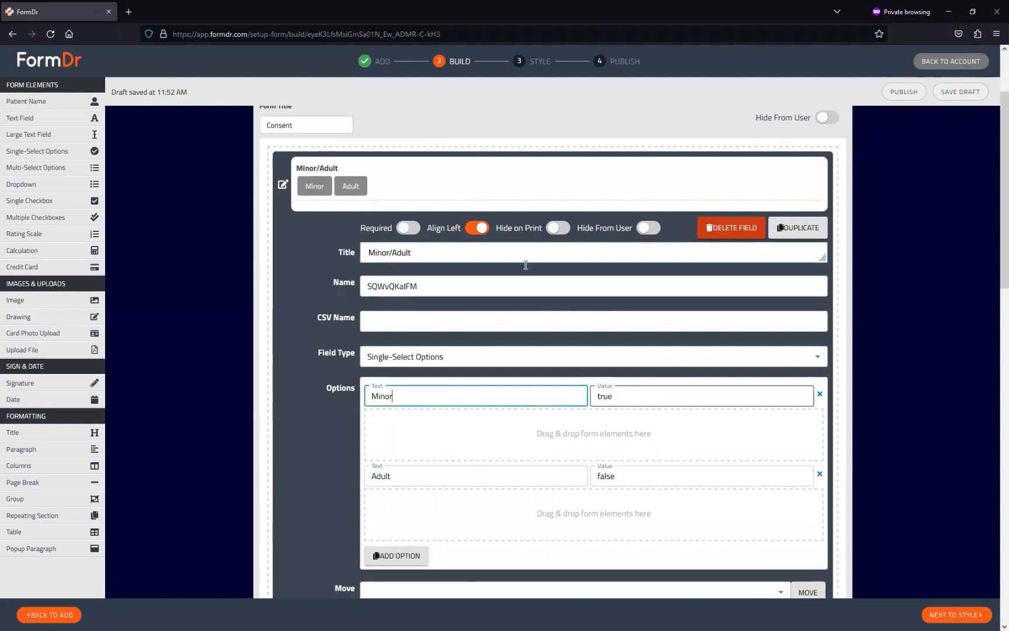
left_click_drag(620, 396, 590, 391)
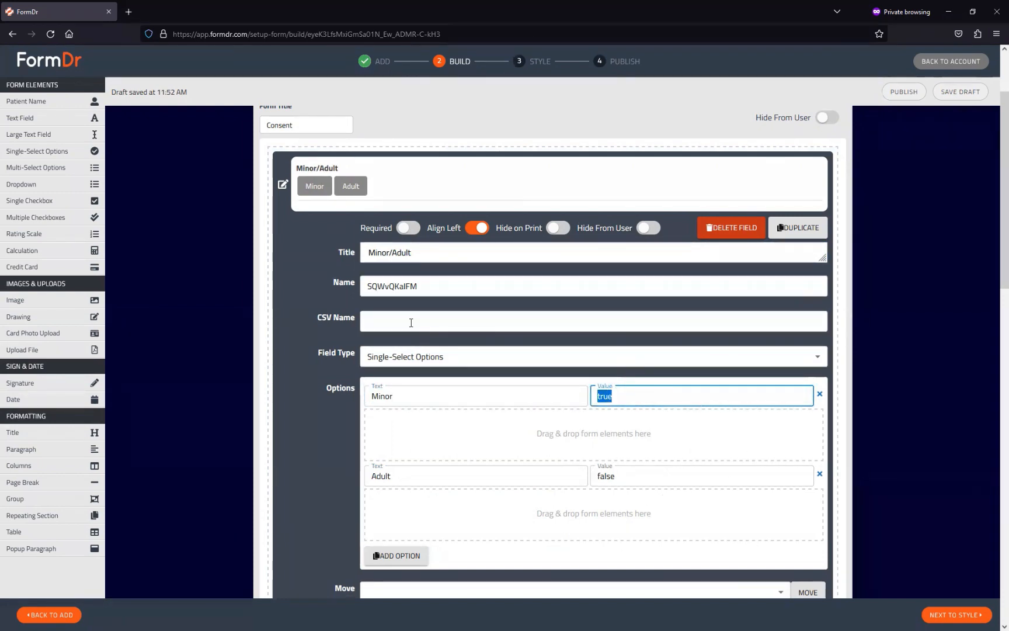
left_click_drag(418, 286, 338, 284)
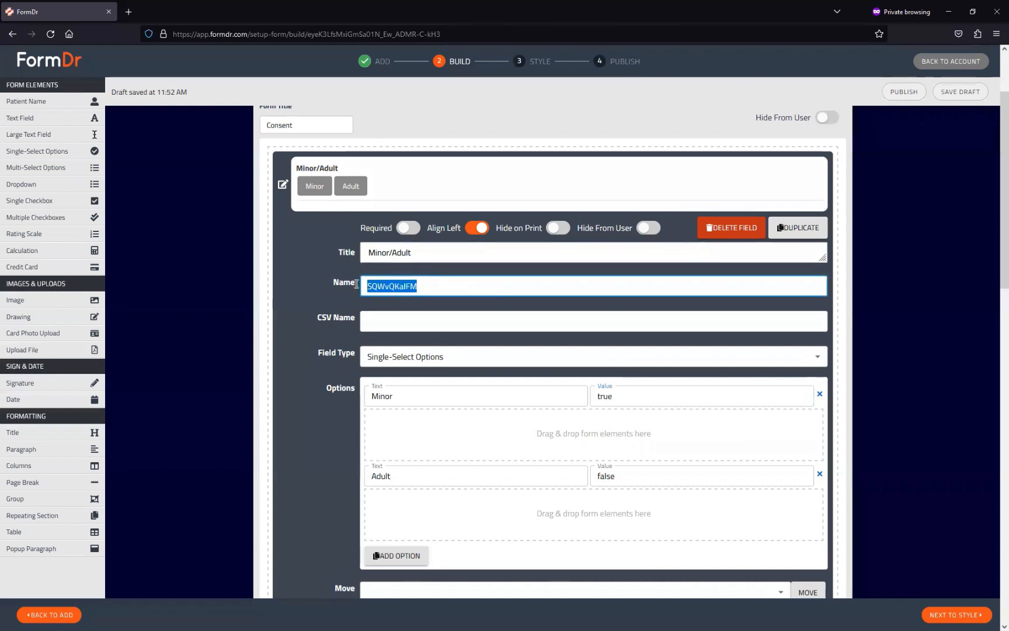
left_click_drag(420, 286, 343, 279)
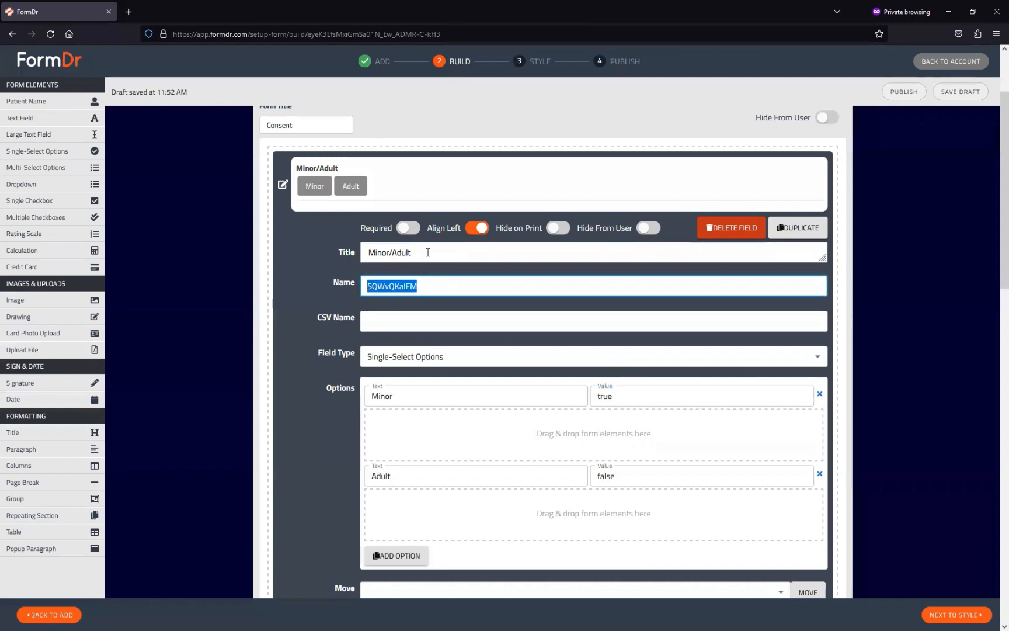
type("min")
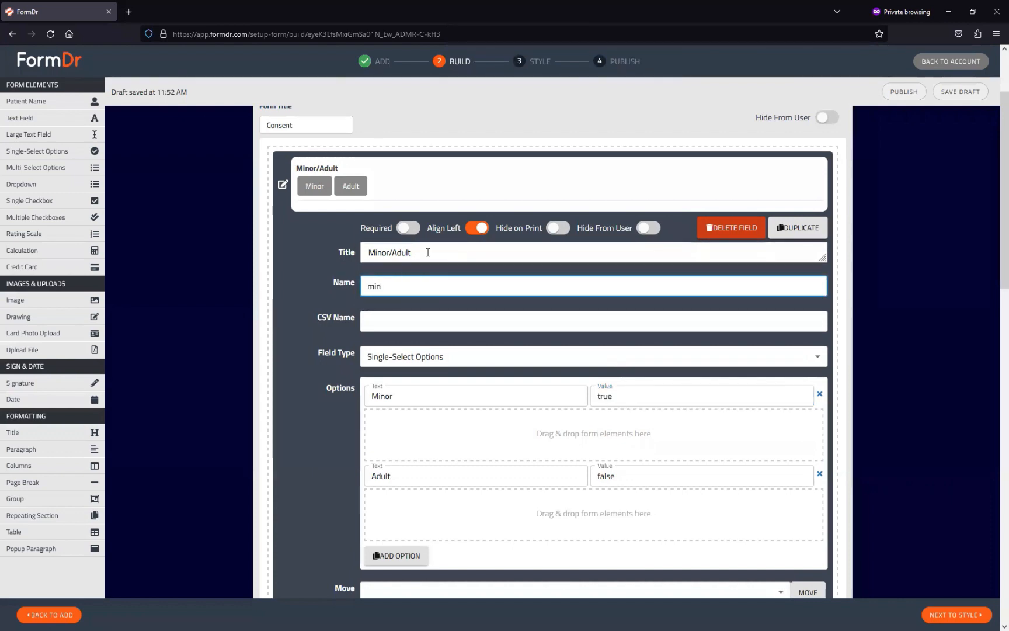
type("orQuestion")
Step: Try the option values minor and adult for the Minor/Adult field's two options
key("ctrl+a")
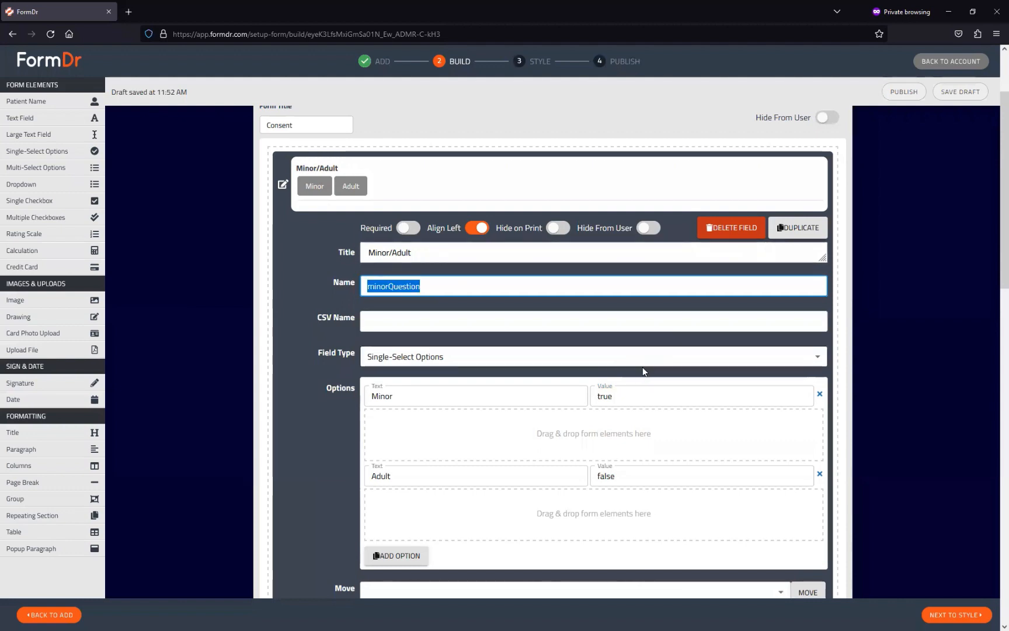
left_click(644, 396)
key("ctrl+a")
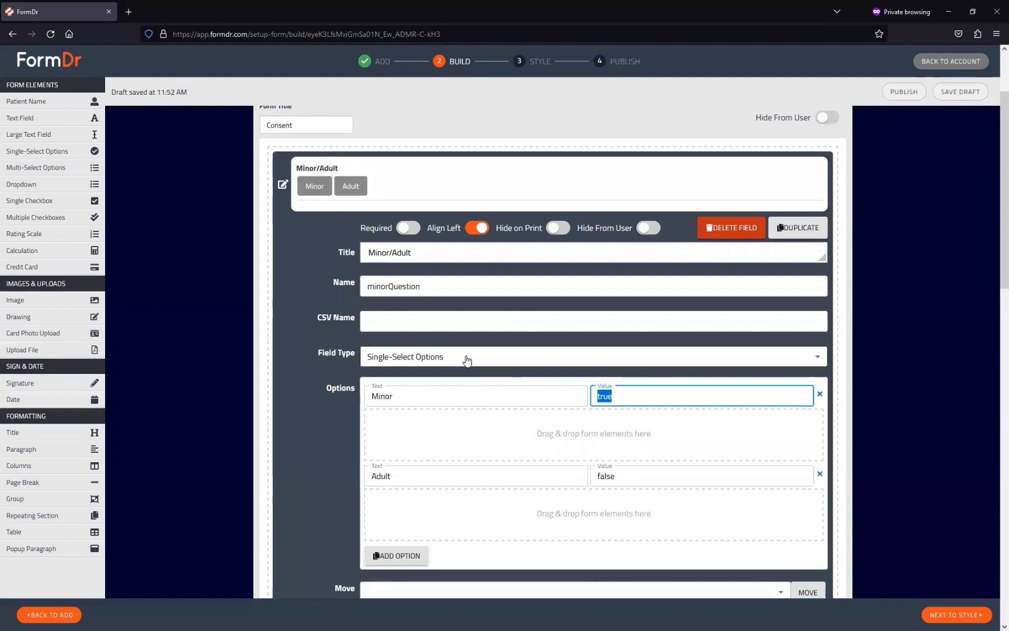
type("min")
key("Tab")
key("Tab")
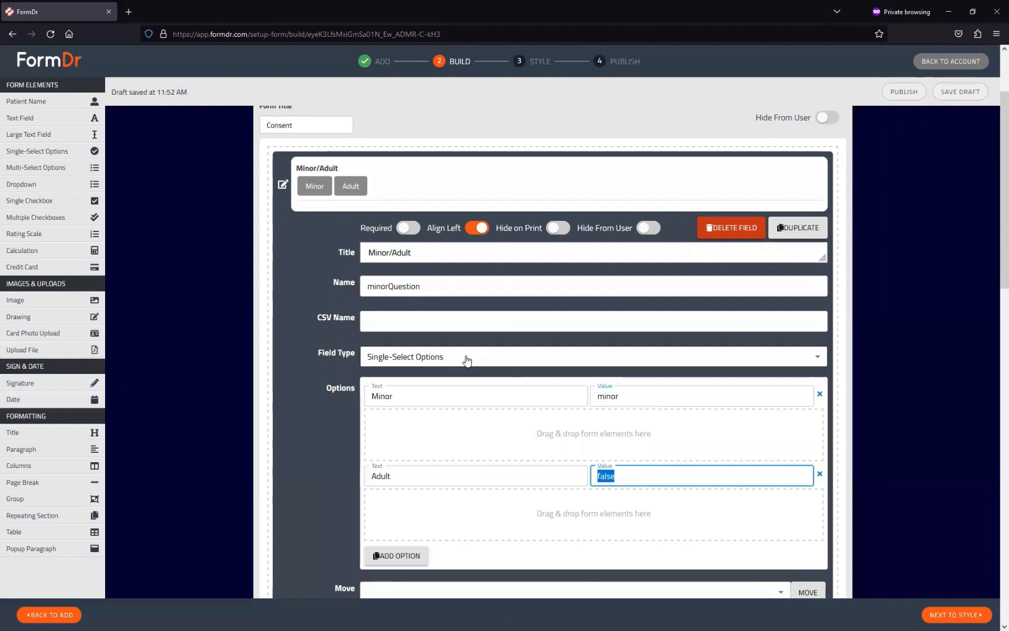
type("adult")
Step: Undo the Adult option's value change and set the Minor option's value back to true
left_click(637, 386)
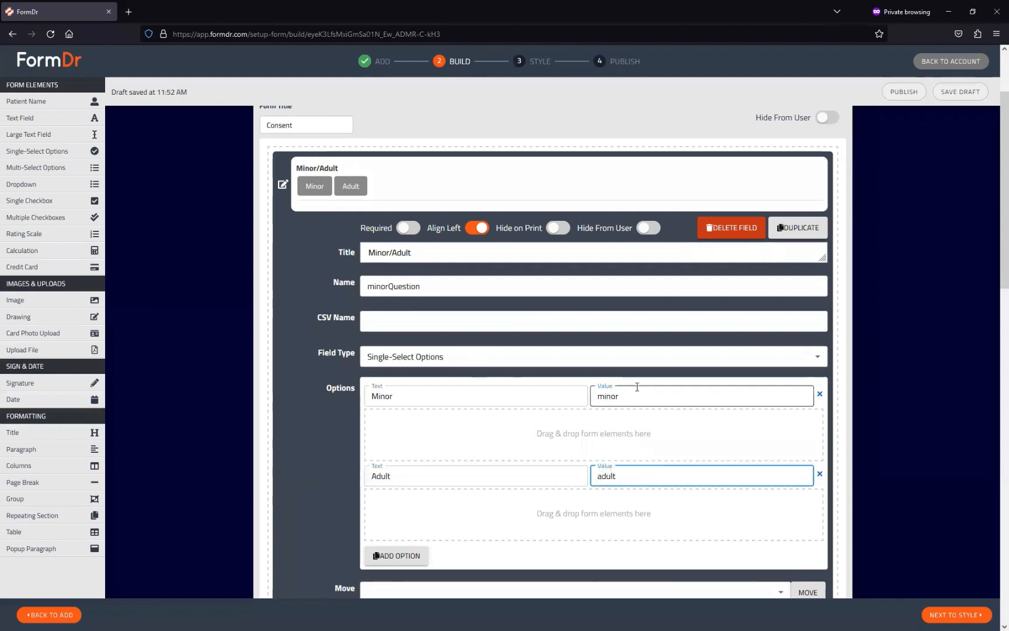
key("ctrl+z")
double_click(638, 388)
type("treu")
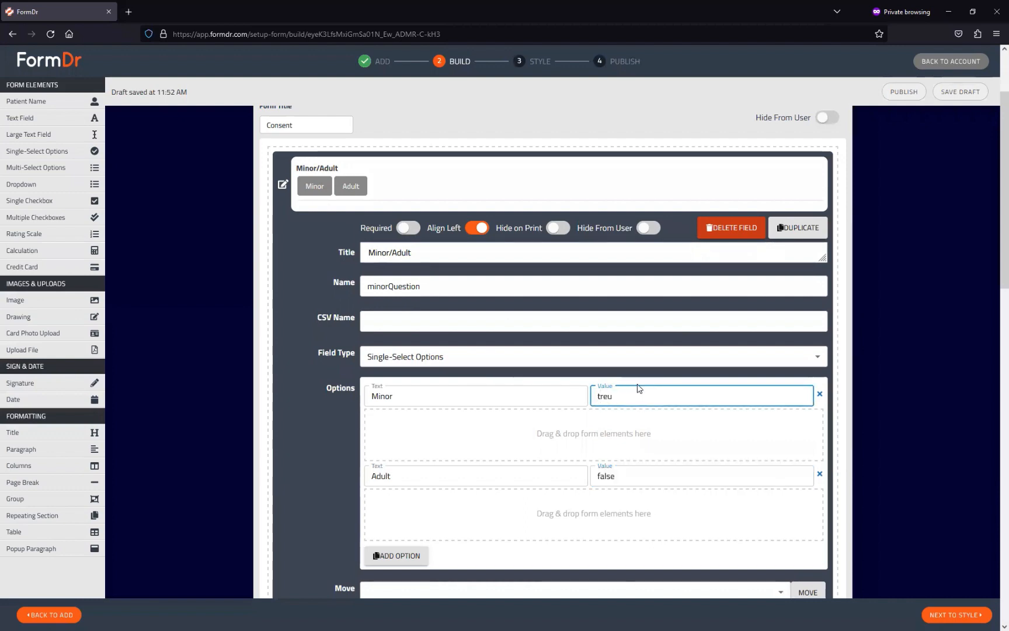
type("ue")
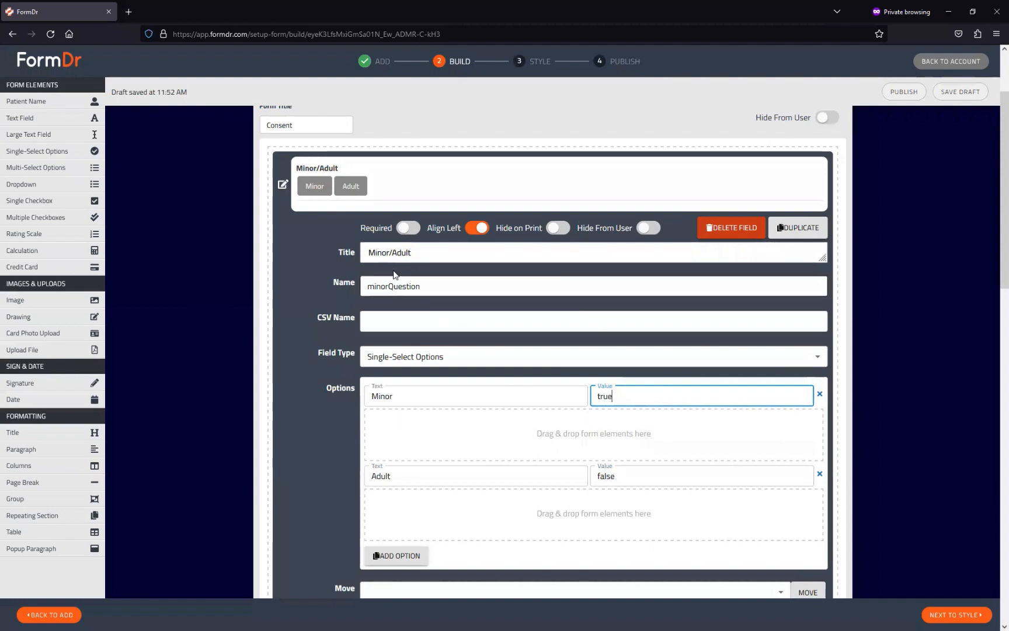
double_click(374, 285)
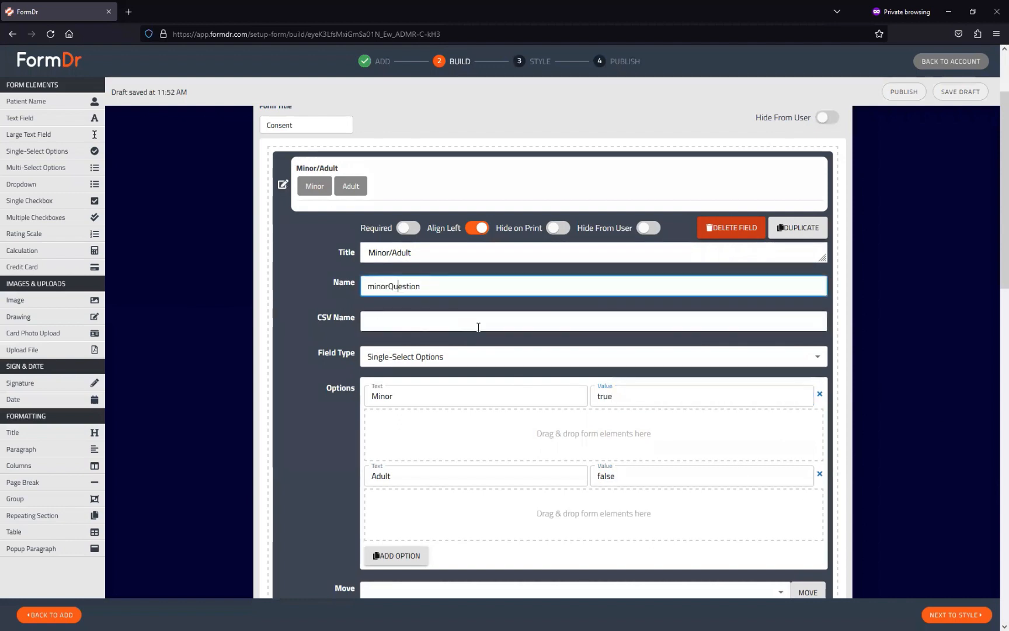
scroll(508, 385, "up", 2)
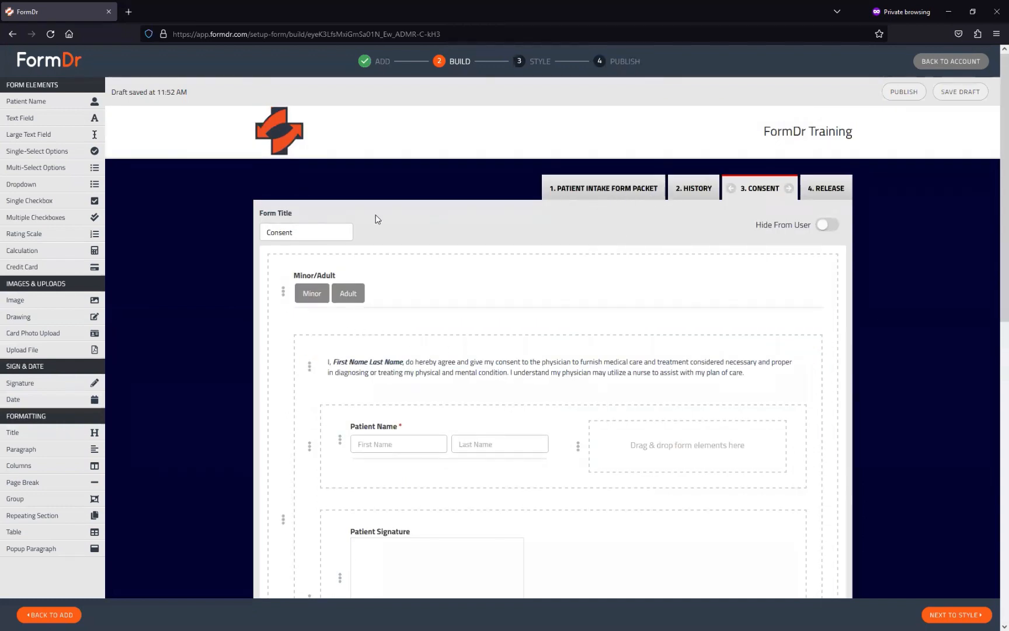
left_click(606, 196)
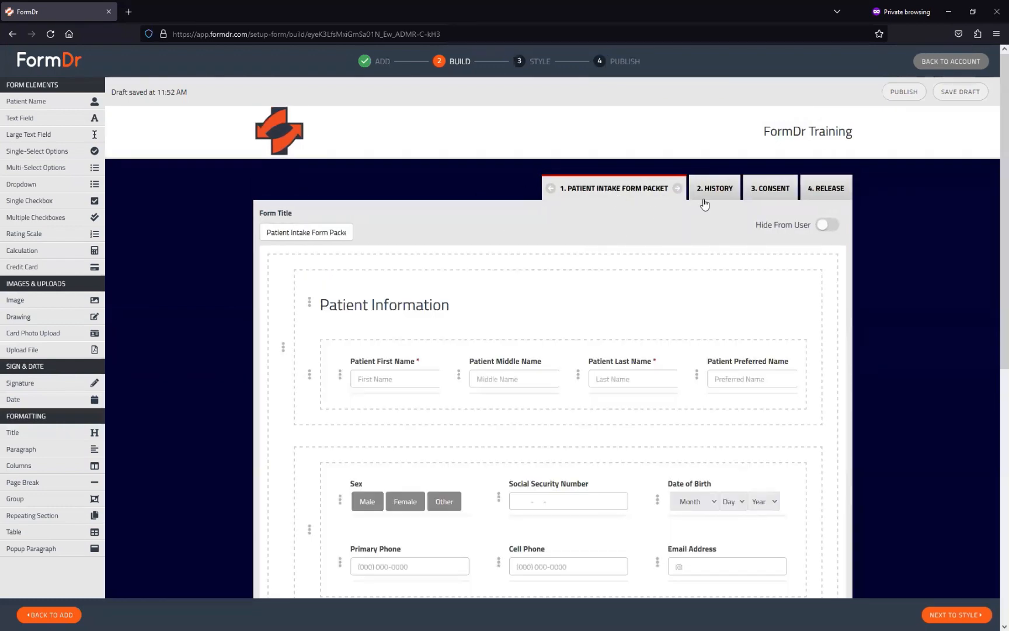
left_click(752, 195)
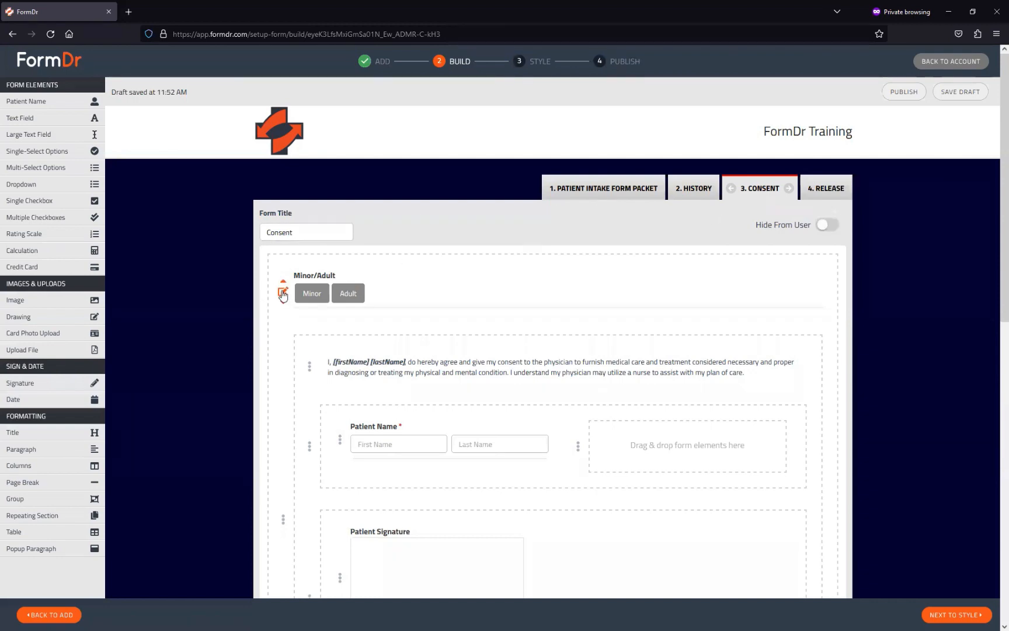
Step: Reopen the Minor/Adult field and move the patient consent group into the Adult option's conditional area
left_click(282, 290)
scroll(321, 412, "down", 6)
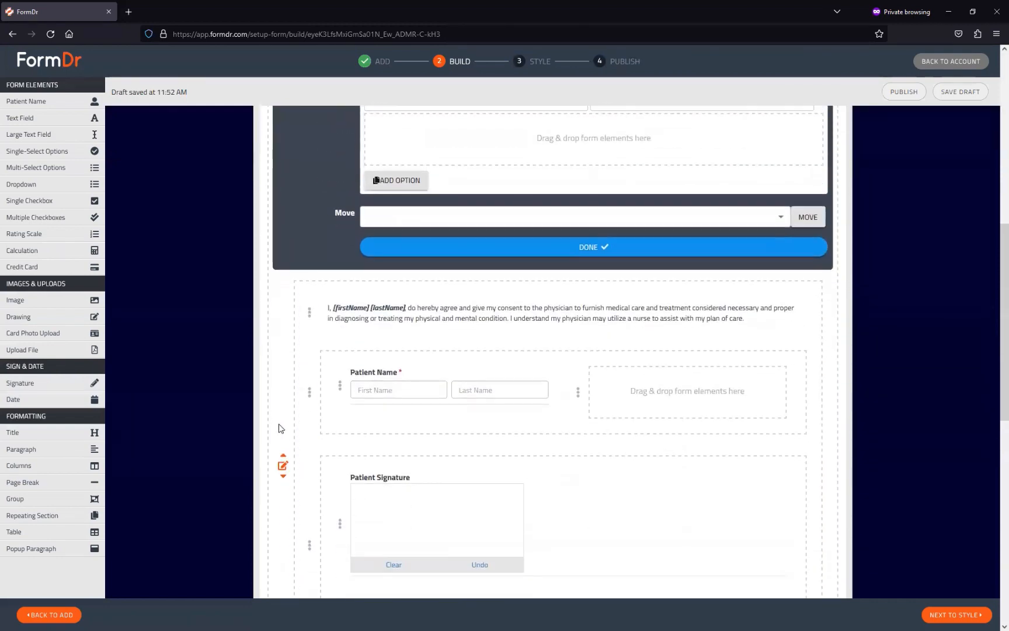
left_click_drag(278, 423, 399, 420)
scroll(325, 382, "up", 5)
Step: Move the parent/guardian consent group into the conditional area of the Minor/Adult field's Minor option
scroll(384, 401, "down", 2)
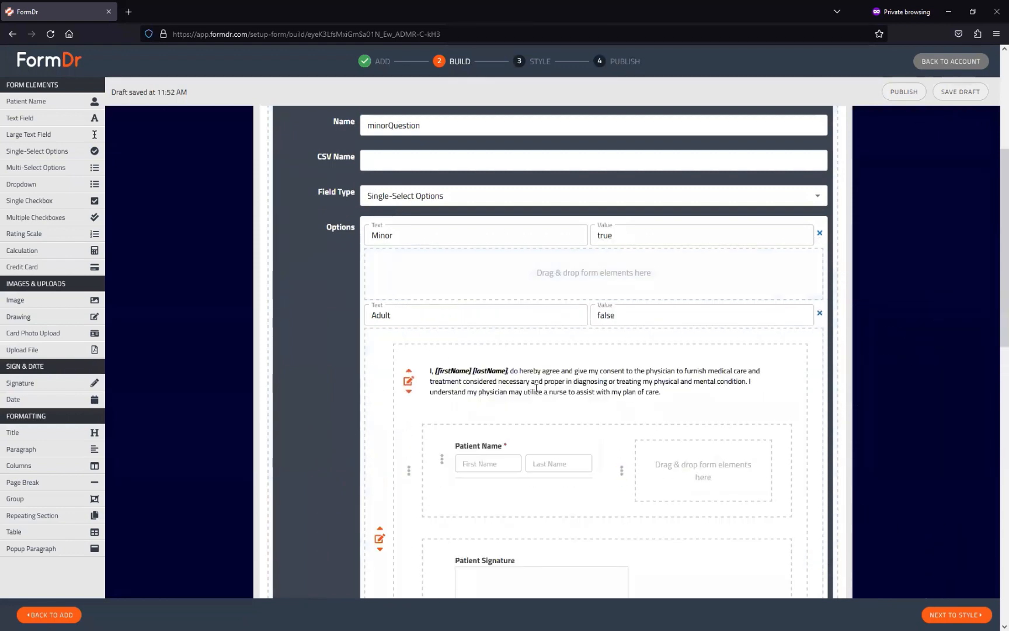
scroll(458, 462, "down", 5)
scroll(387, 539, "down", 2)
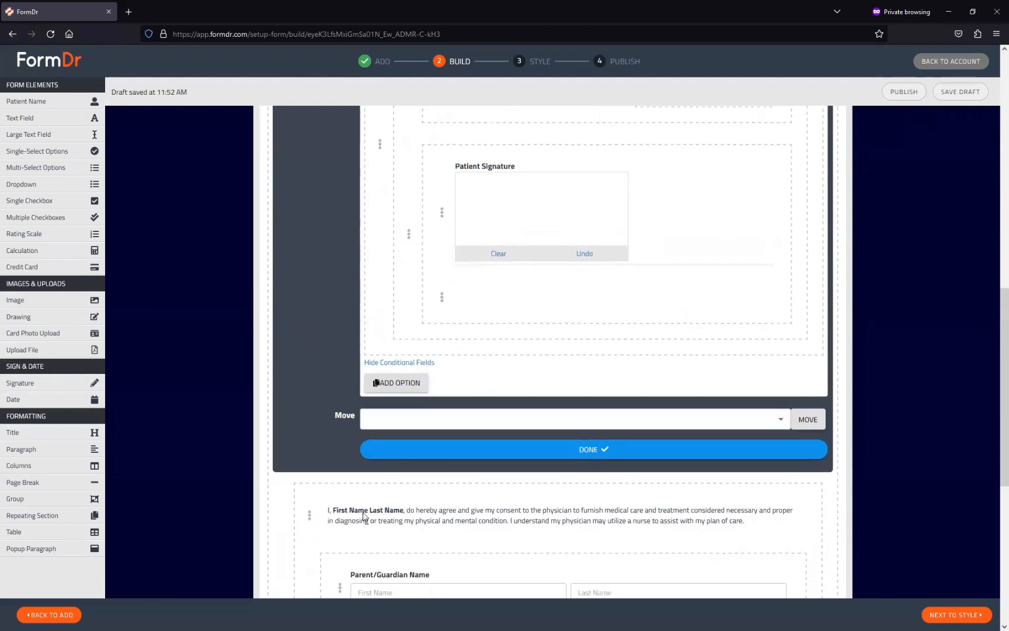
scroll(405, 509, "down", 2)
left_click_drag(285, 443, 392, 329)
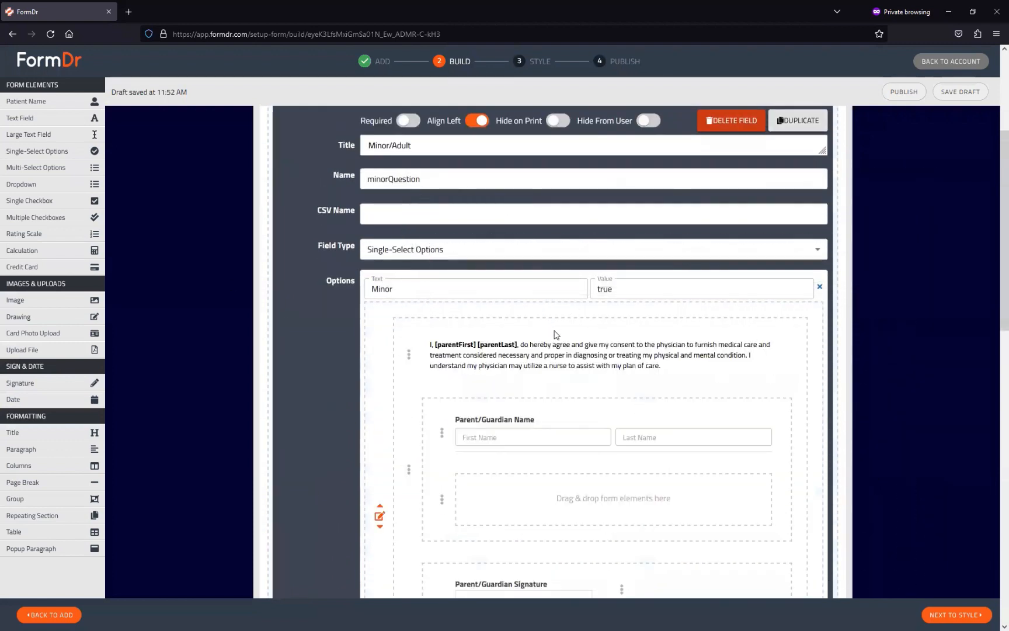
scroll(409, 362, "up", 4)
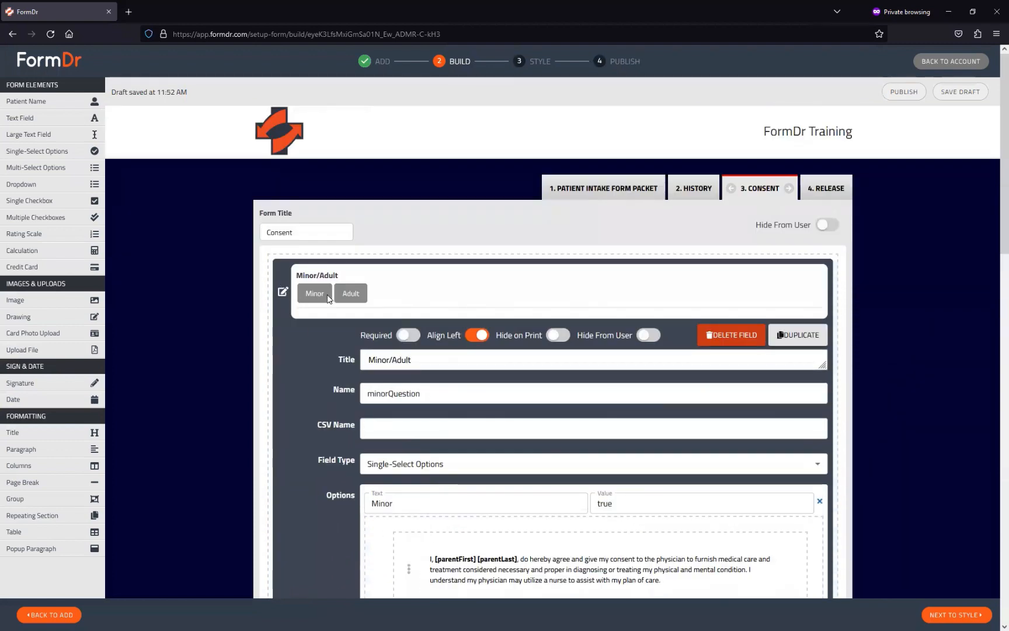
left_click(419, 393)
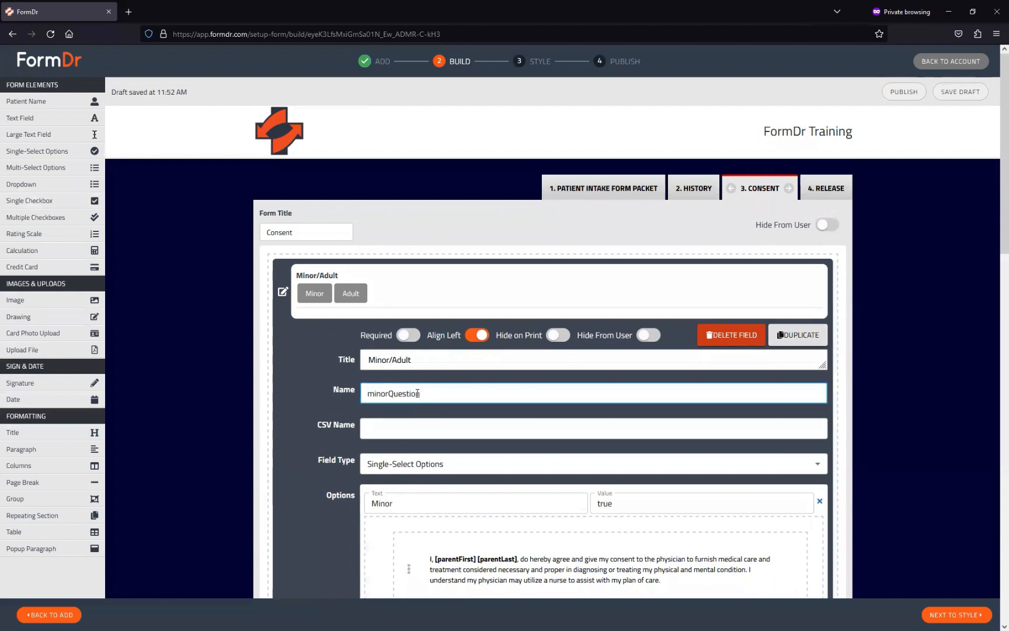
Step: Review the Minor/Adult field's name and option values, and check the minor question on the Patient Intake Form Packet form
double_click(417, 393)
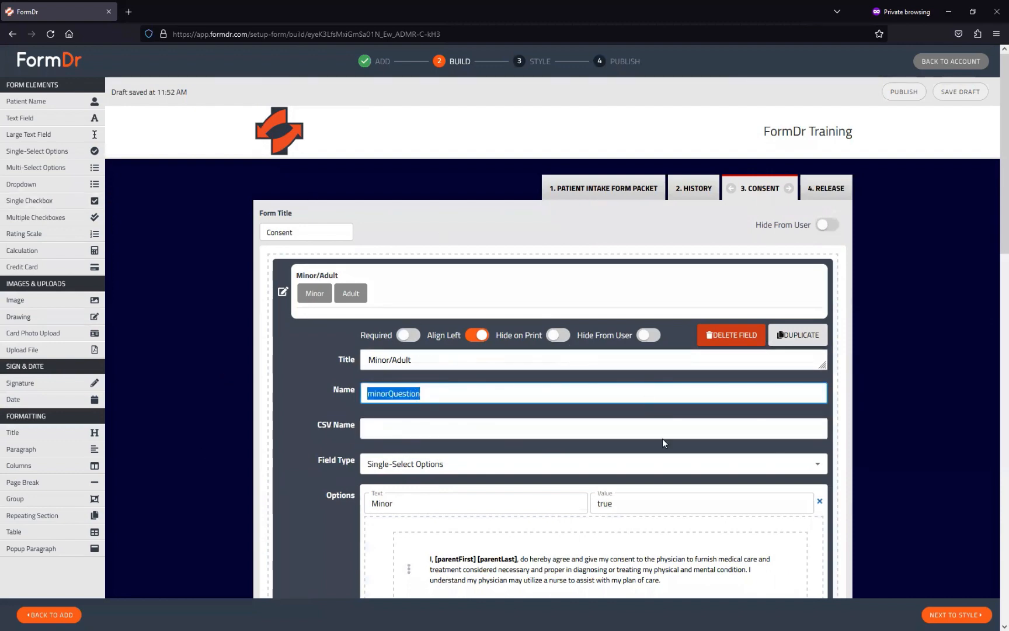
scroll(660, 268, "down", 4)
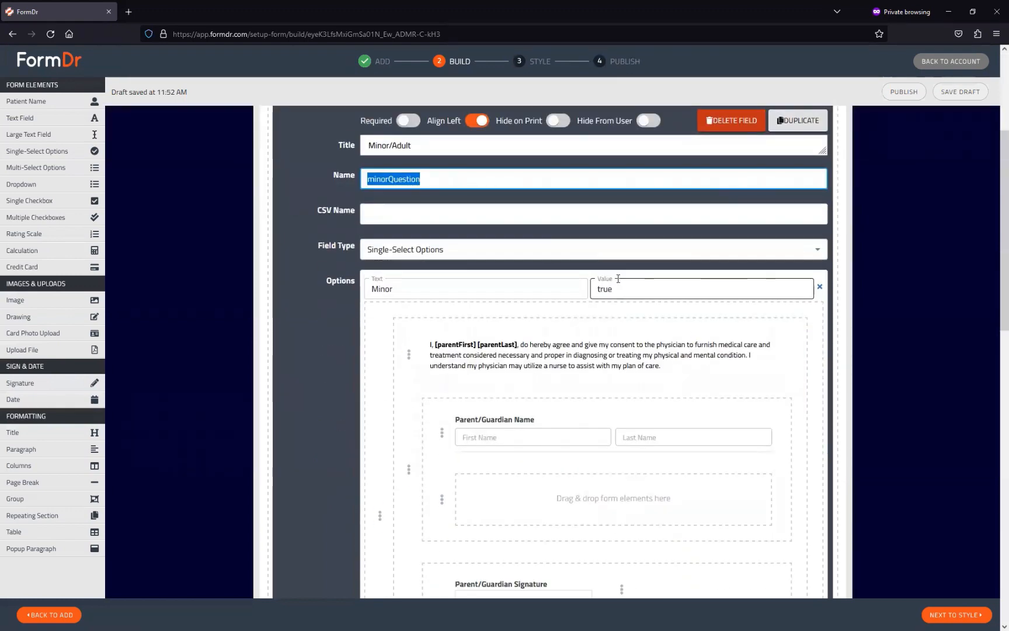
scroll(553, 439, "up", 3)
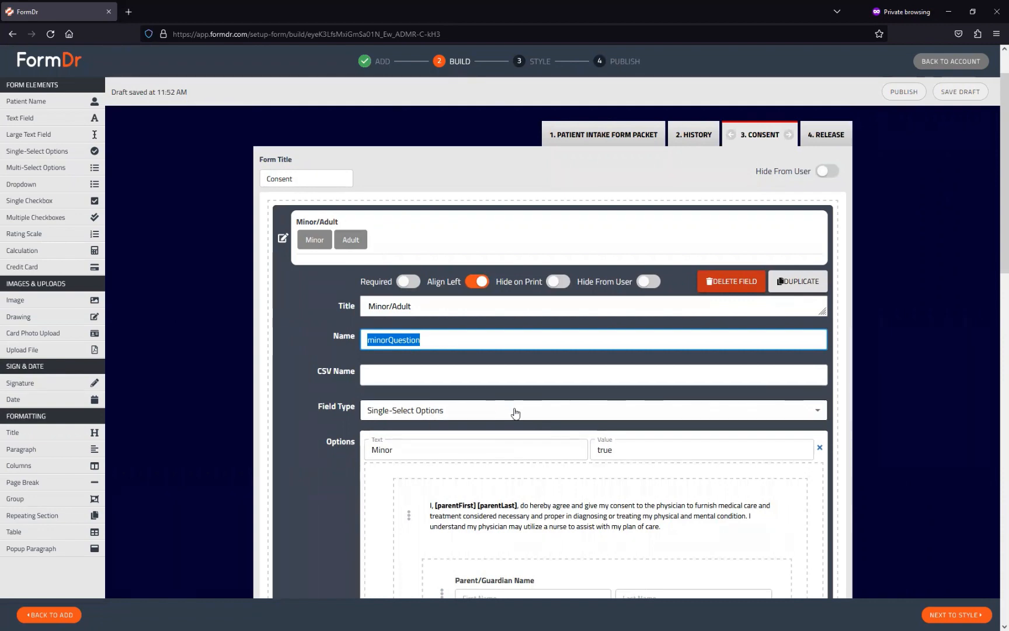
scroll(513, 412, "down", 3)
scroll(367, 441, "up", 2)
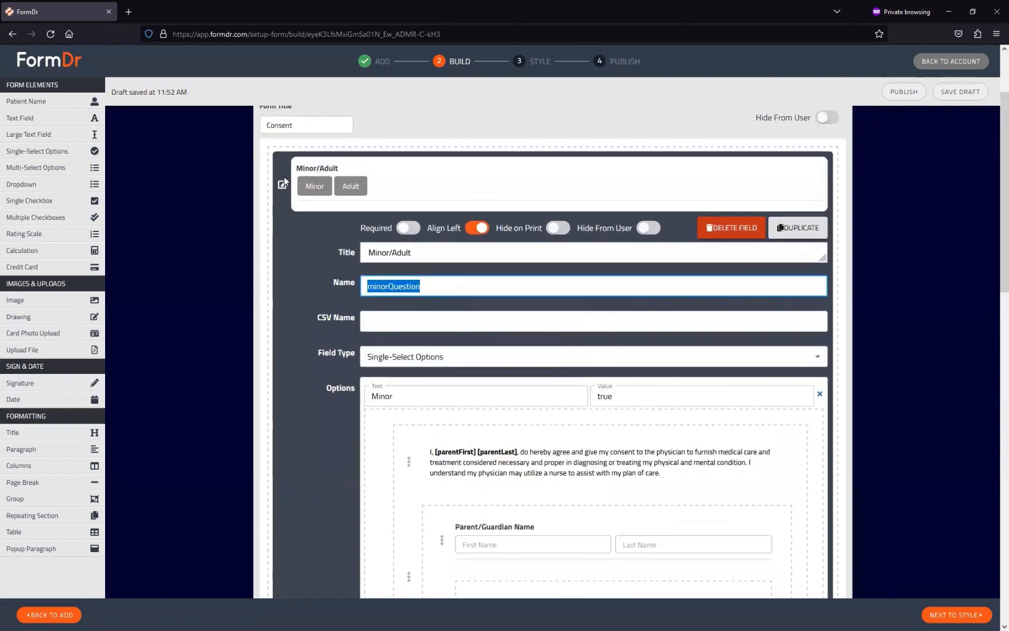
scroll(467, 262, "up", 2)
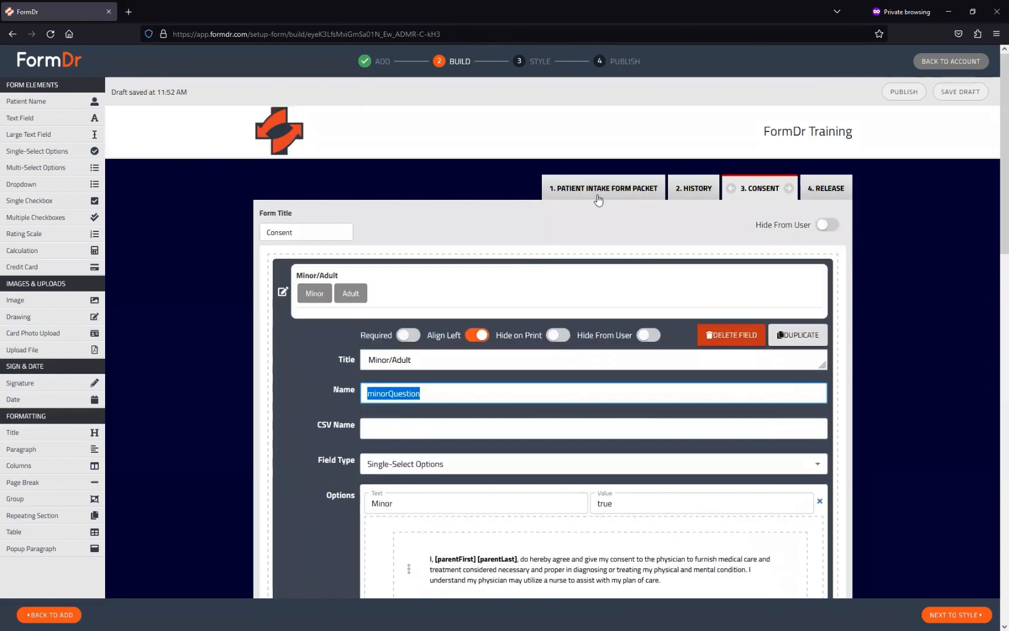
left_click(597, 195)
scroll(461, 327, "down", 8)
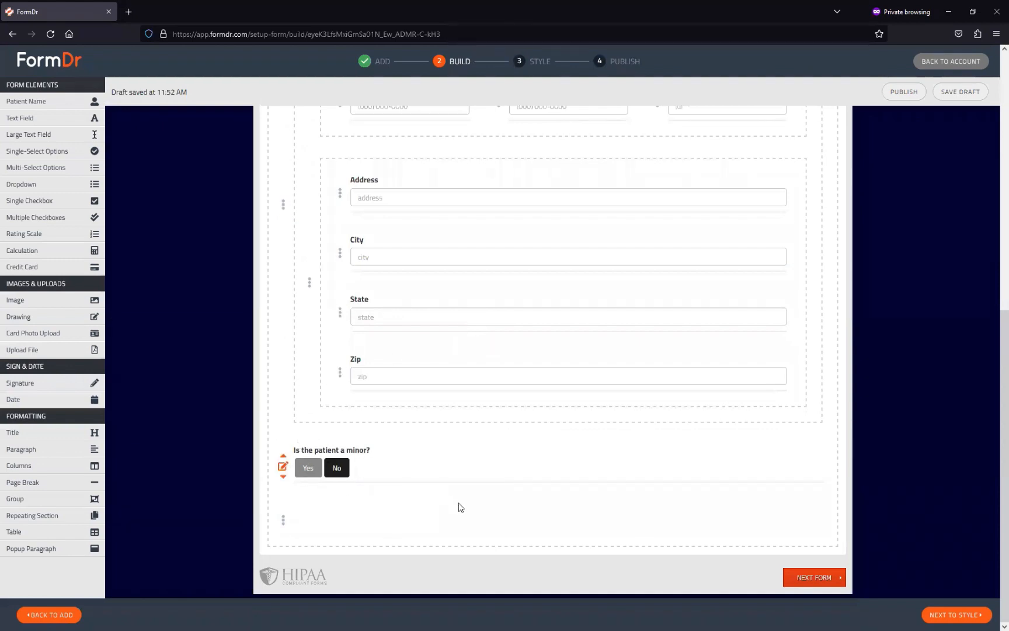
scroll(461, 507, "up", 10)
left_click(812, 188)
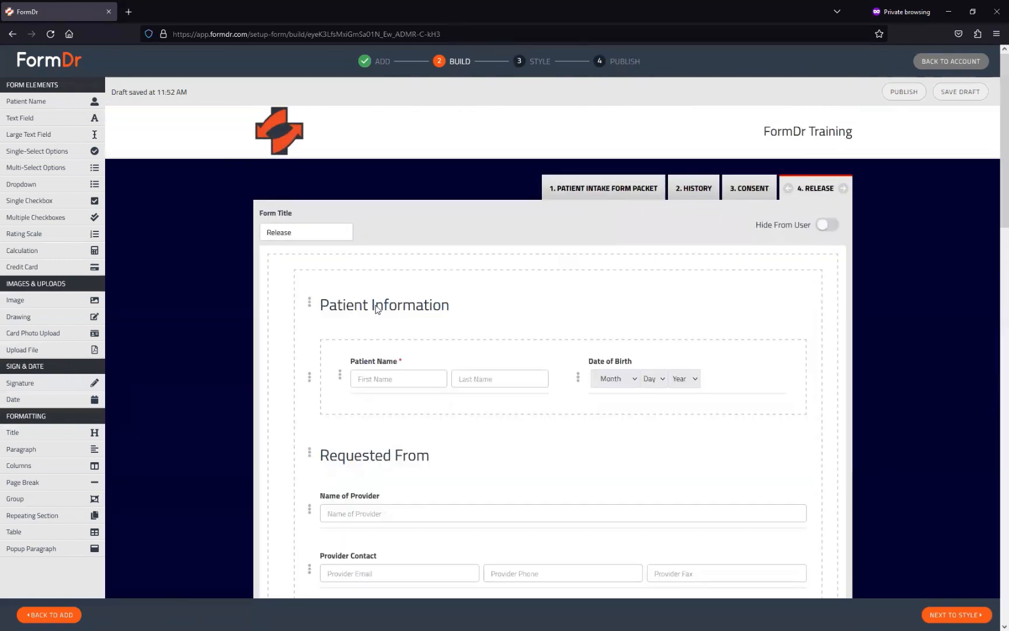
Step: Copy the Consent form's Minor/Adult field name, minorQuestion, into the Name of the intake form's "Is the patient a minor?" field and finish editing
left_click(774, 185)
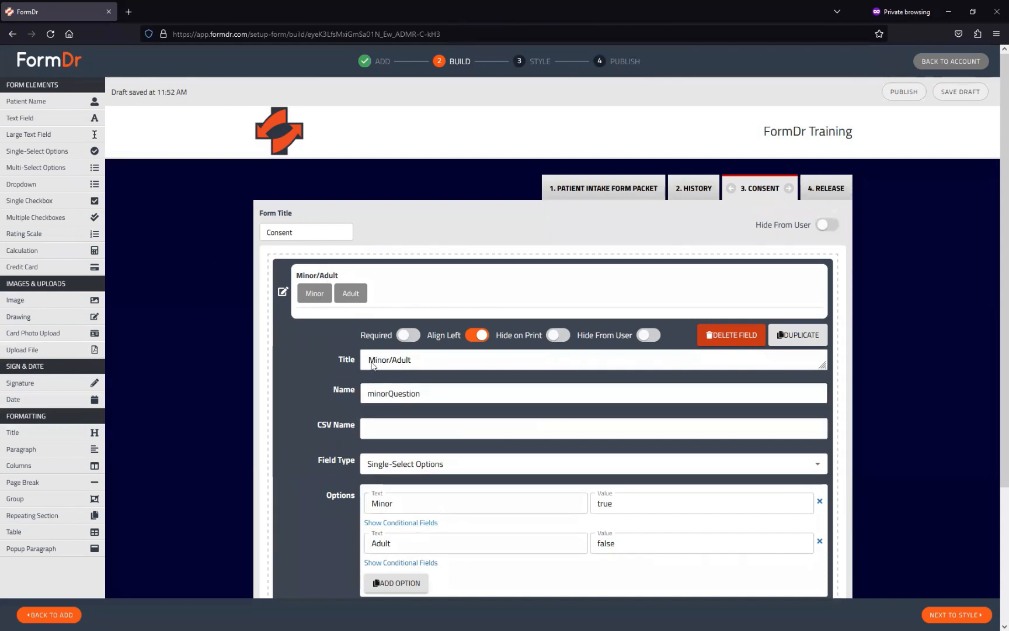
double_click(412, 392)
key("ctrl+c")
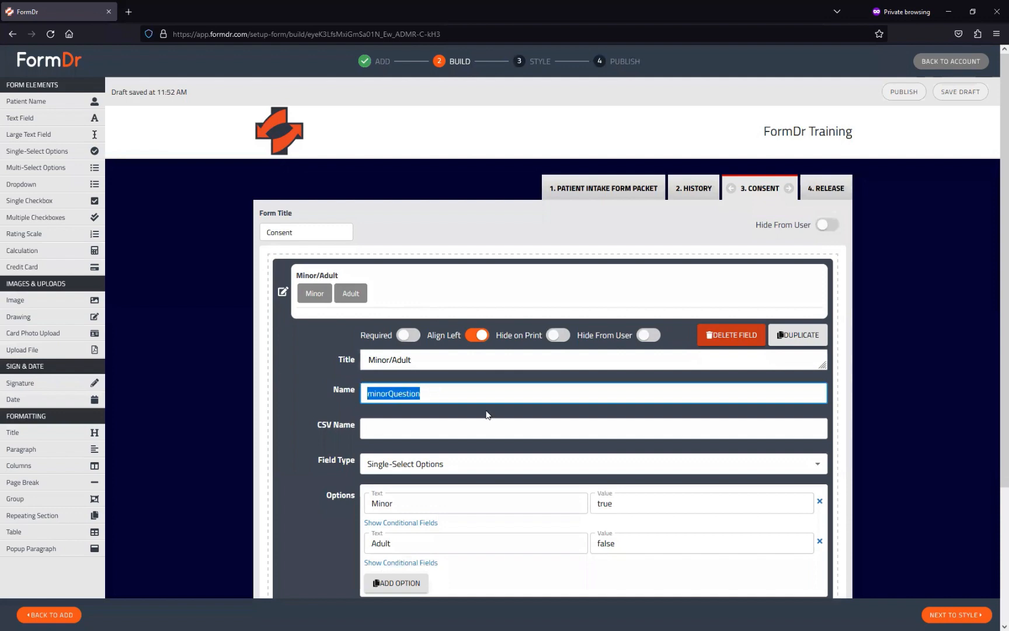
left_click(600, 183)
scroll(356, 421, "down", 7)
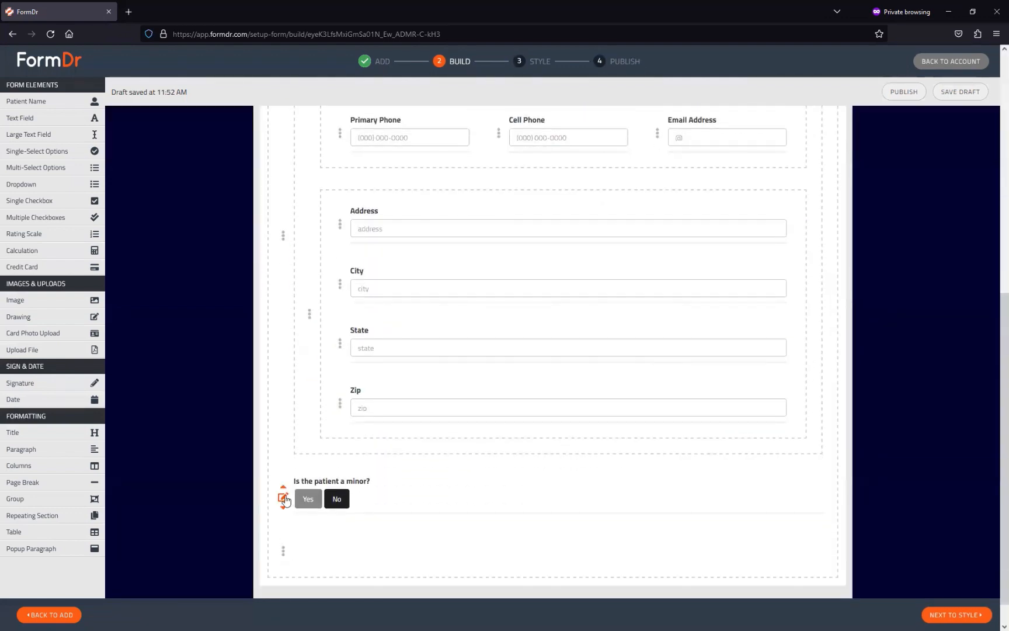
left_click(284, 498)
double_click(437, 383)
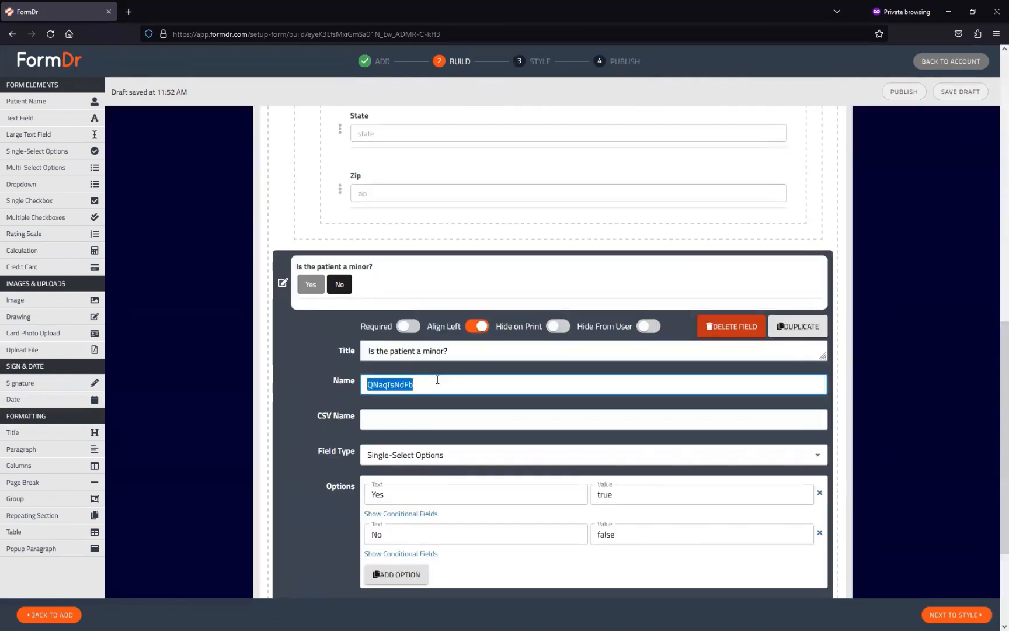
key("ctrl+v")
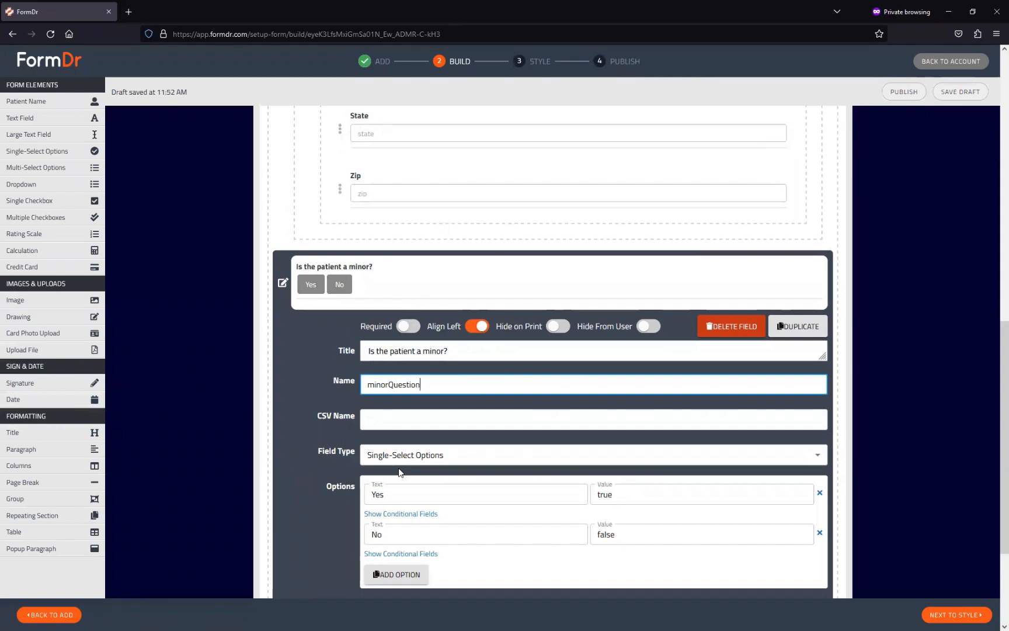
scroll(660, 473, "down", 3)
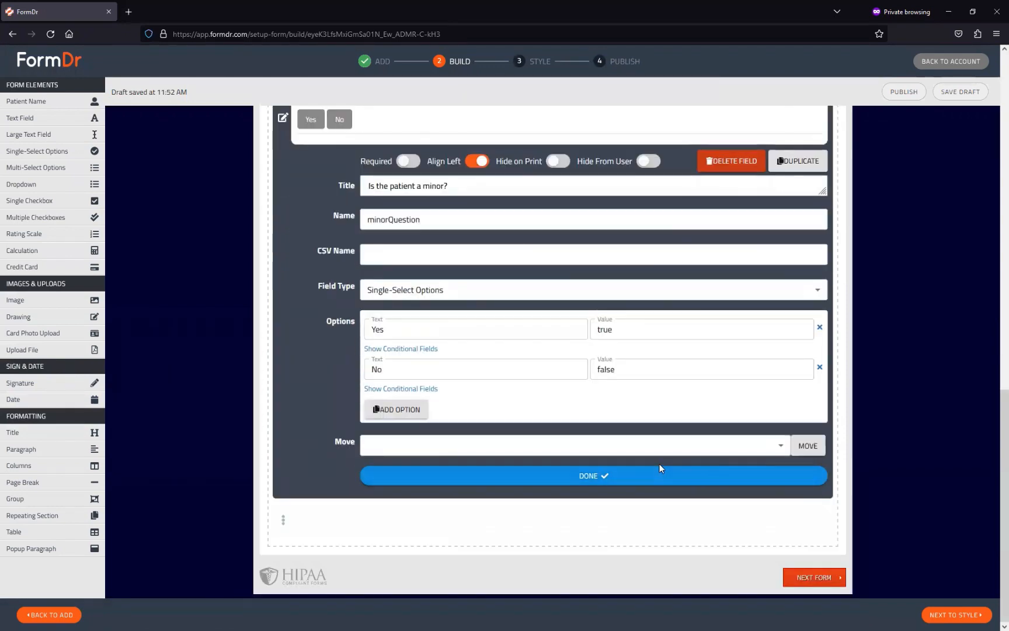
left_click(660, 473)
Step: Go to the Style stage and check the Consent form's preview while the intake form's minor question is unanswered
left_click(959, 616)
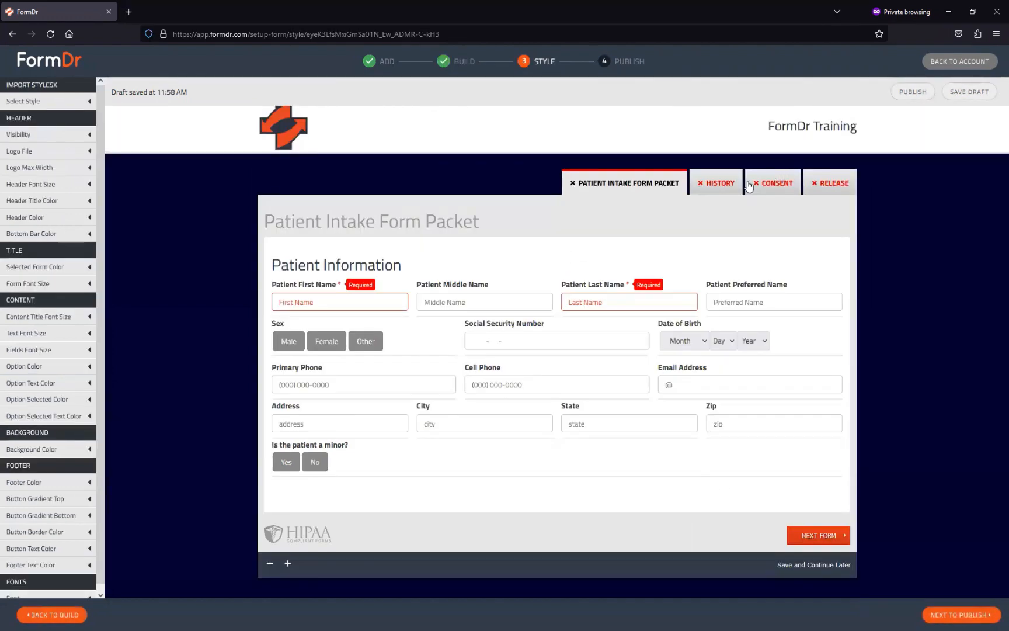
left_click(772, 183)
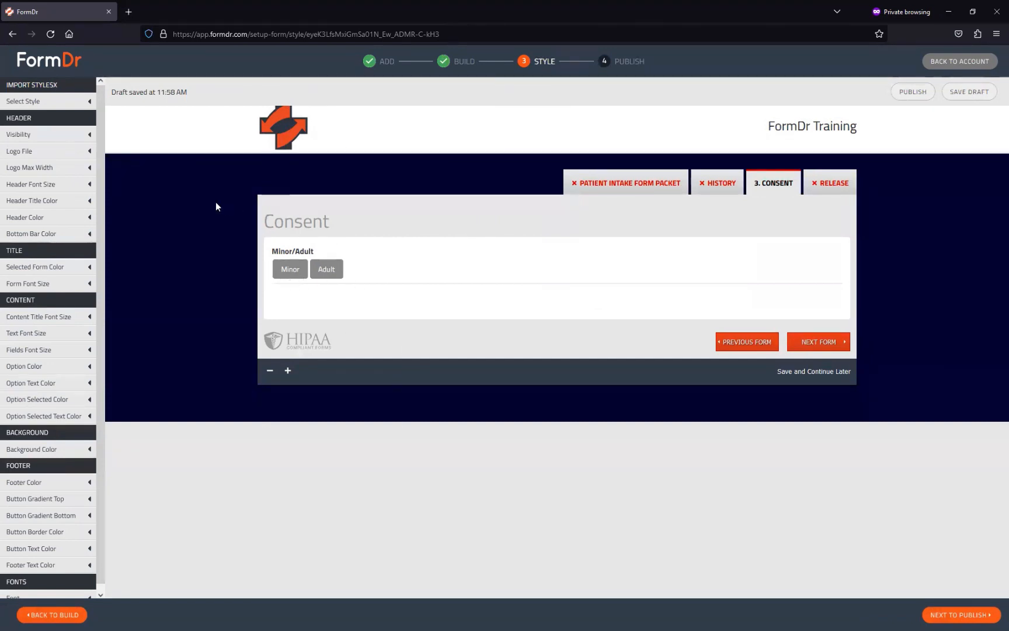
left_click(604, 181)
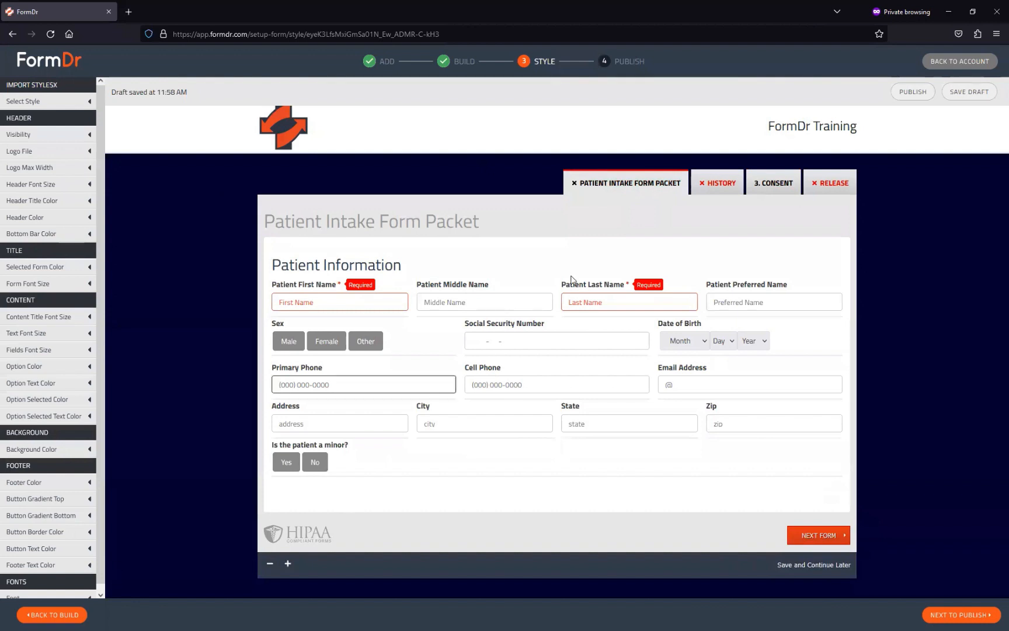
Step: Answer Yes to "Is the patient a minor?" in the preview, review the intake form's conditional fields, and check the Consent form
left_click(285, 462)
scroll(429, 195, "down", 3)
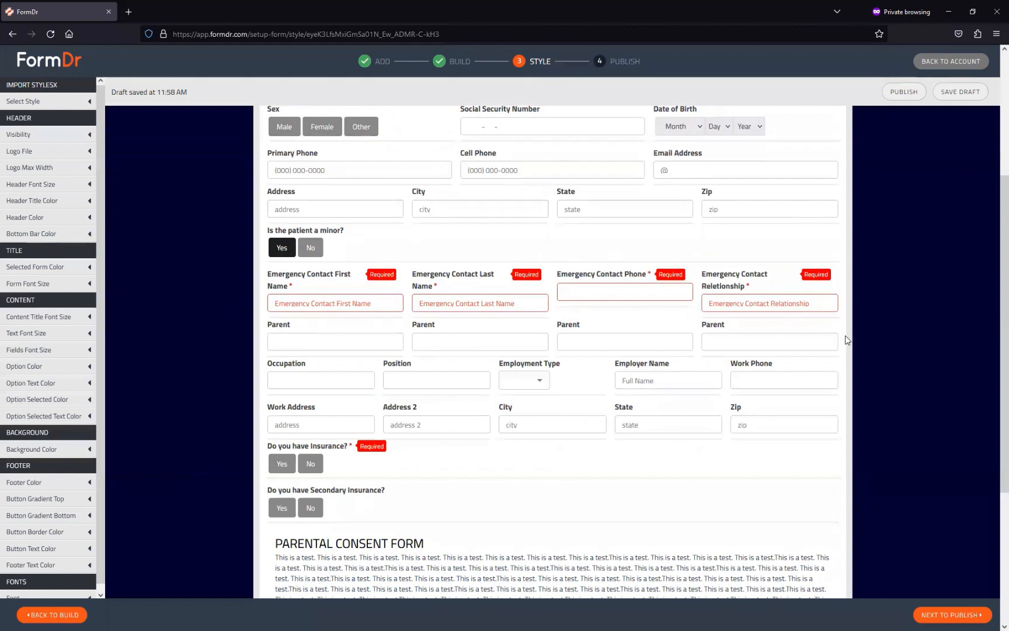
scroll(534, 341, "down", 3)
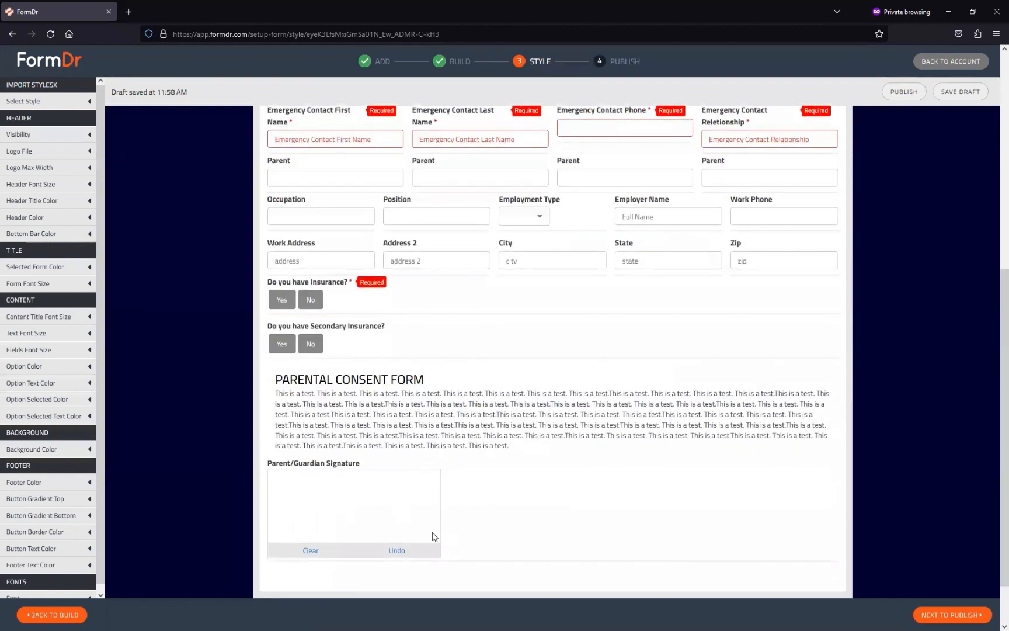
scroll(434, 536, "down", 1)
scroll(482, 428, "up", 10)
left_click(762, 183)
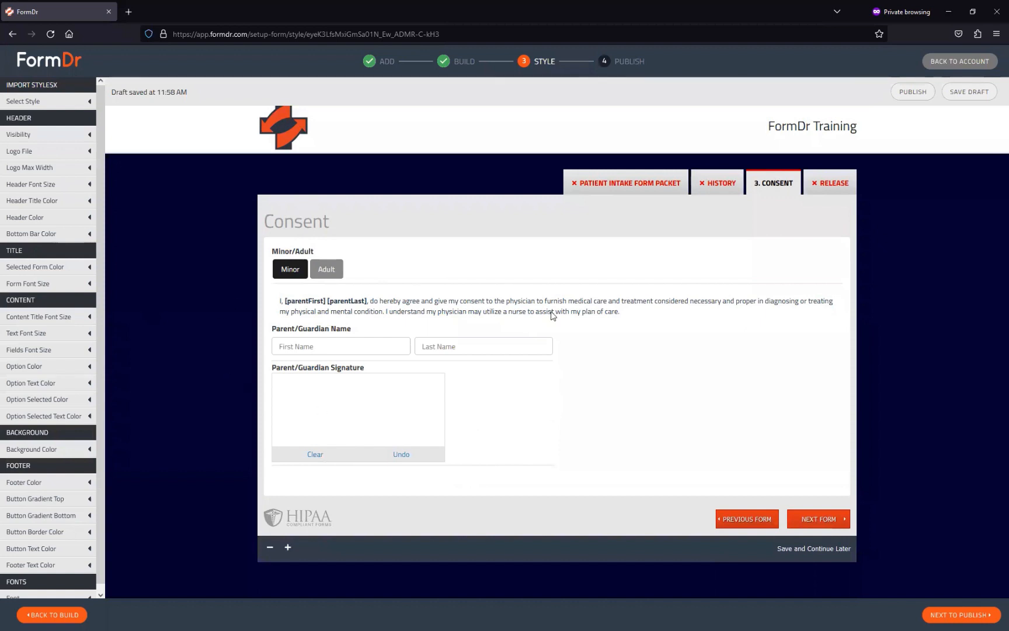
Step: Fill in the parent/guardian's first and last name in the Consent preview to test the name placeholders
left_click(318, 342)
left_click(316, 341)
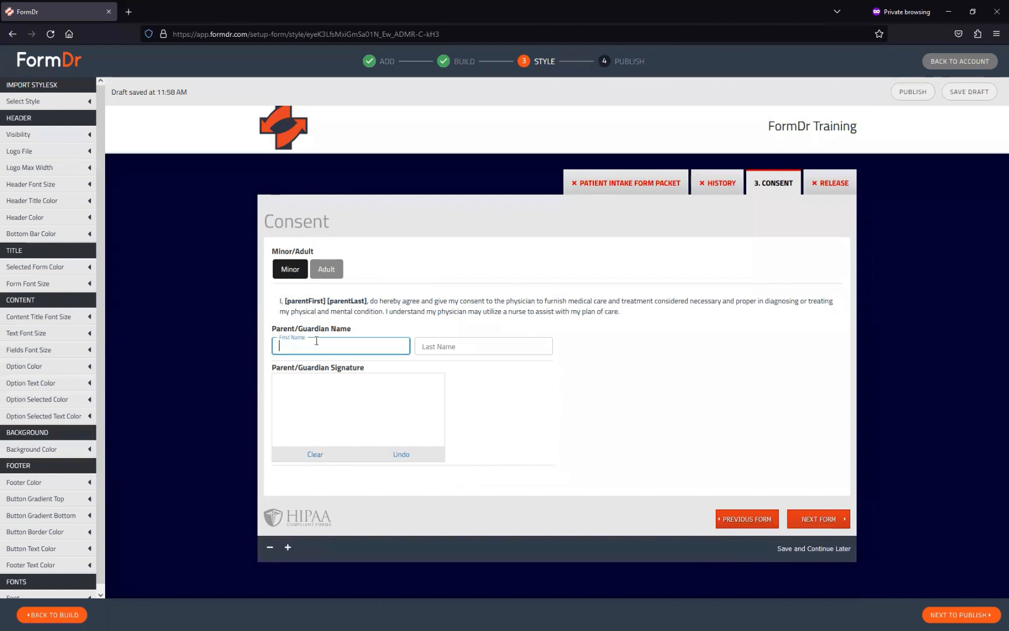
type("John")
key("Tab")
type("Doe")
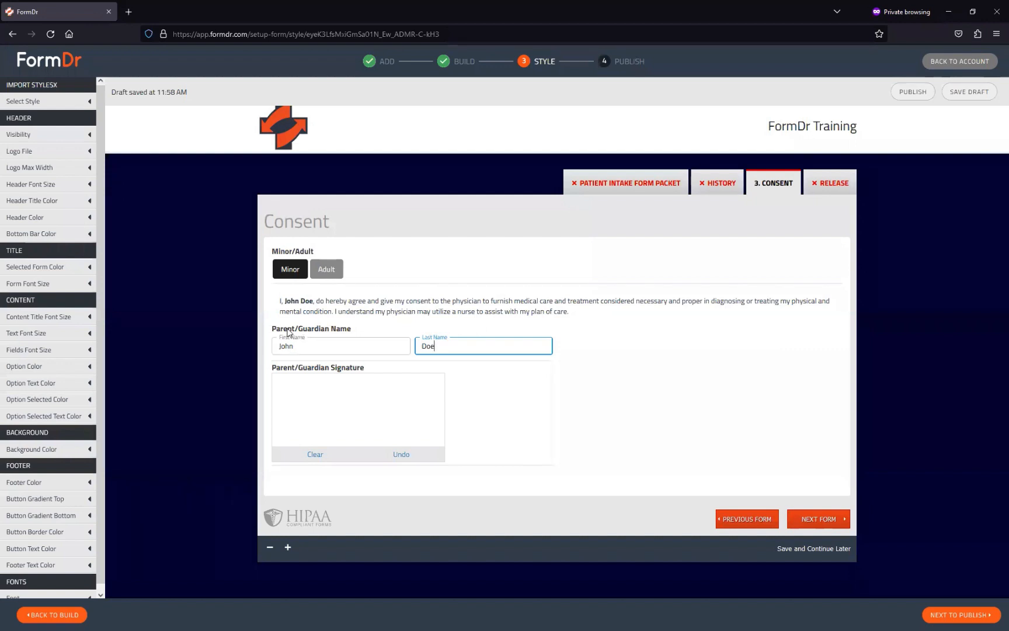
Step: Set Minor/Adult to Adult in the Consent preview and test the intake form's minor question with Yes and No
left_click(329, 274)
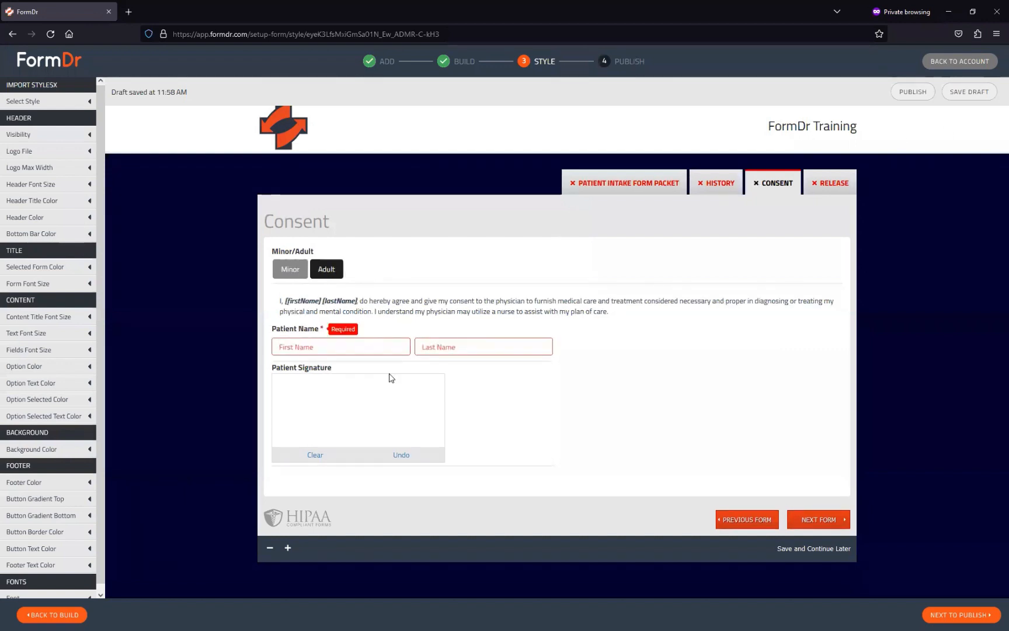
left_click(634, 182)
scroll(592, 280, "down", 3)
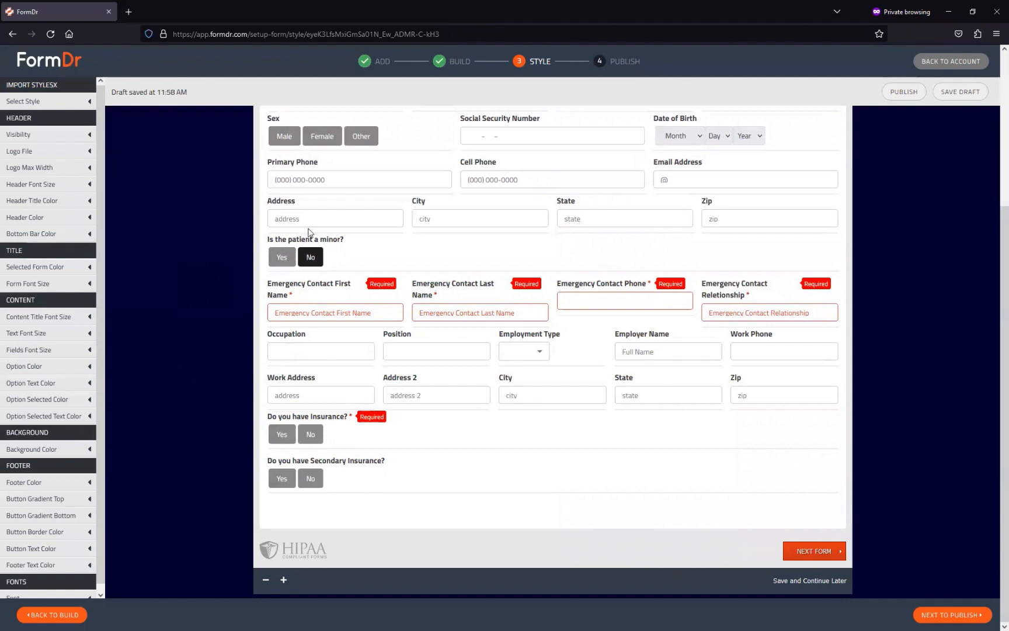
left_click(283, 257)
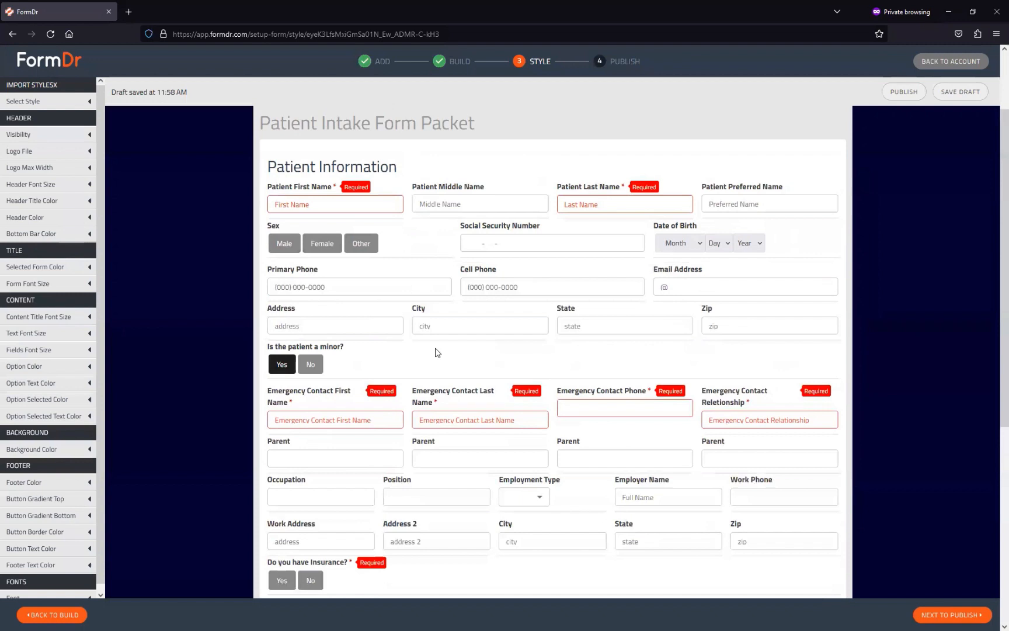
left_click(312, 364)
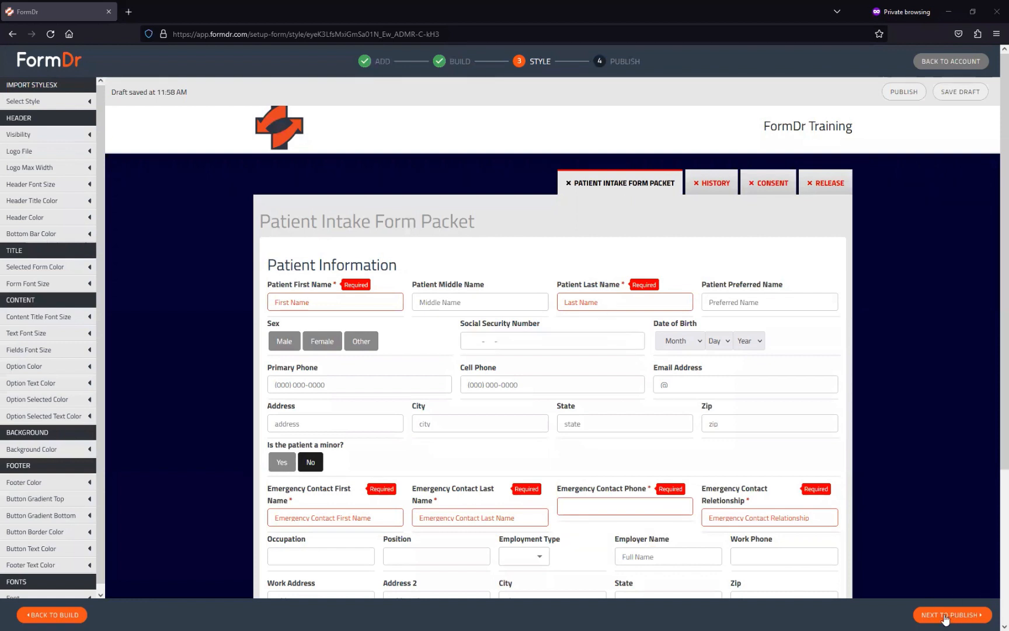
left_click(73, 616)
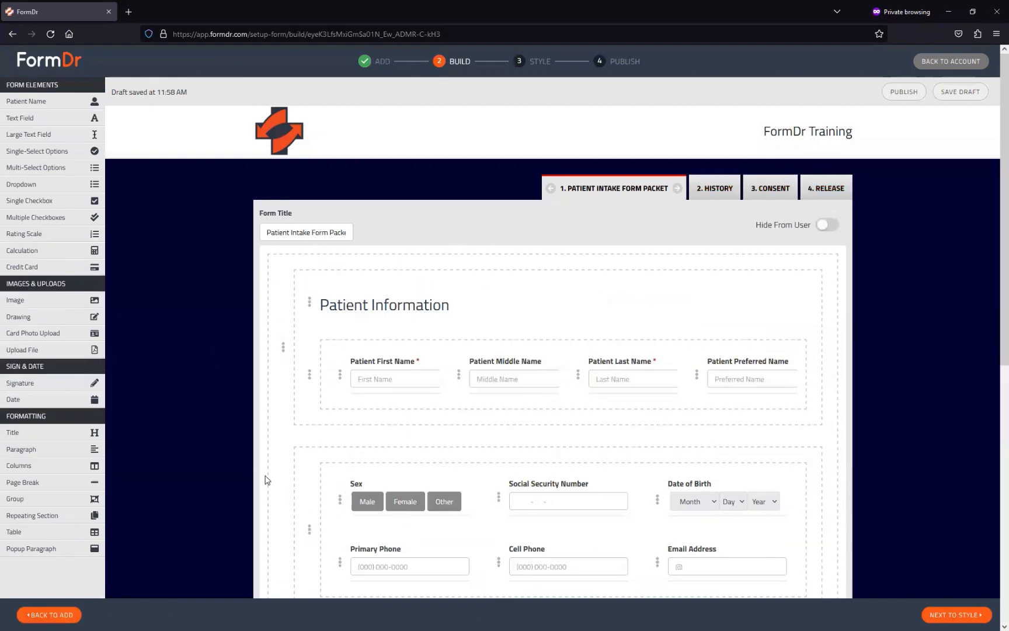
scroll(488, 345, "down", 5)
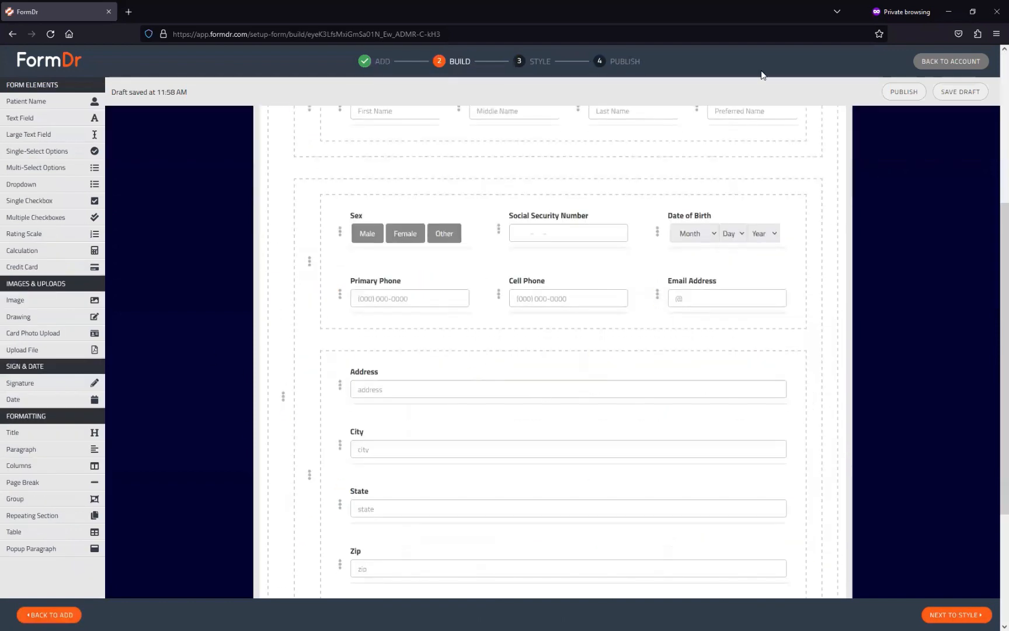
left_click(970, 618)
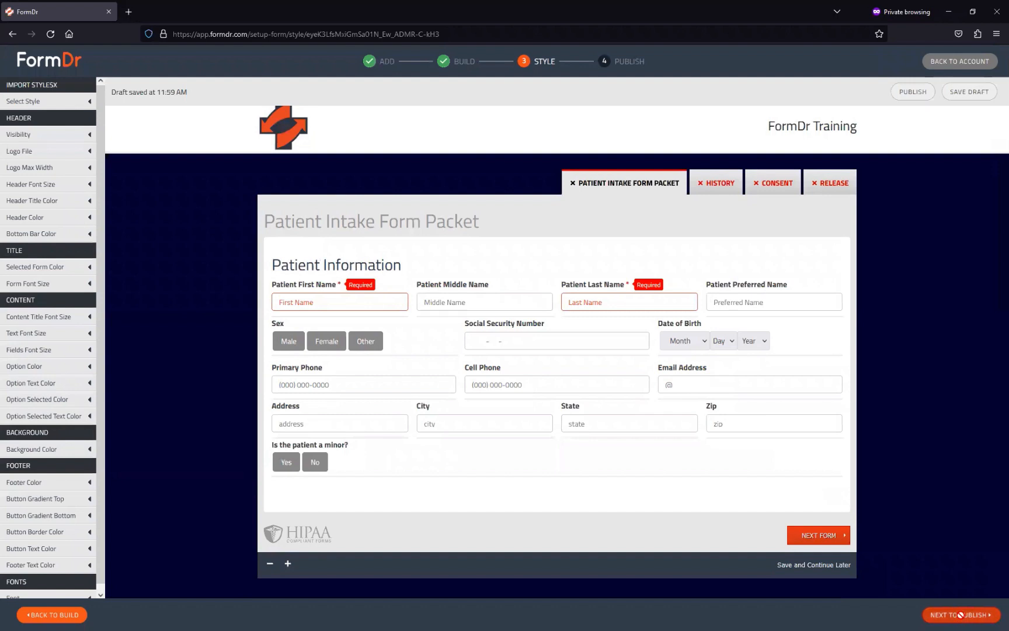
Step: Publish the FormDr Training packet and check its name on the publish page
left_click(959, 614)
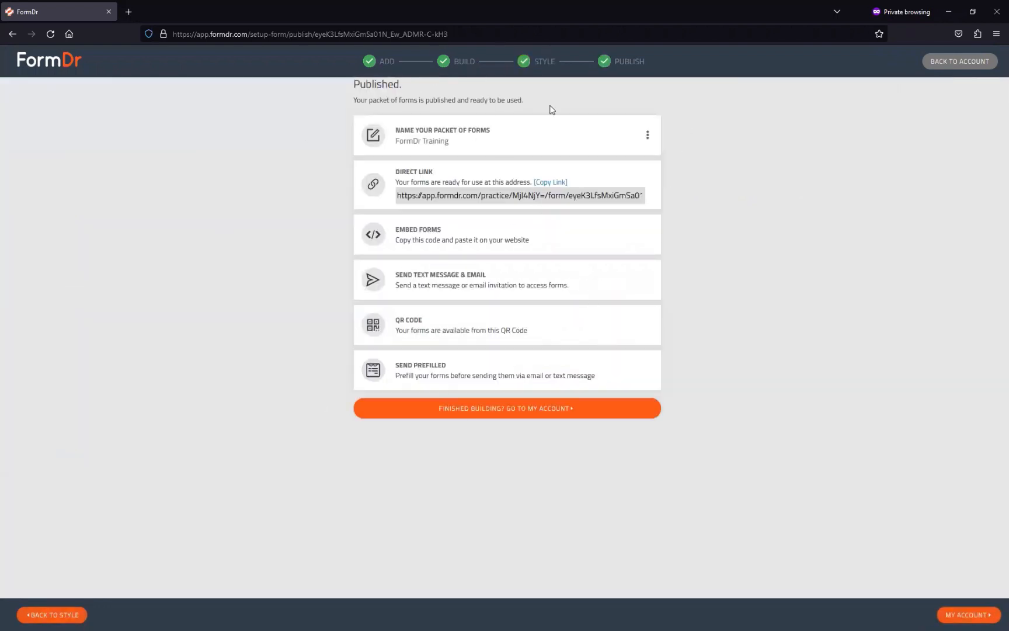
left_click_drag(416, 130, 502, 145)
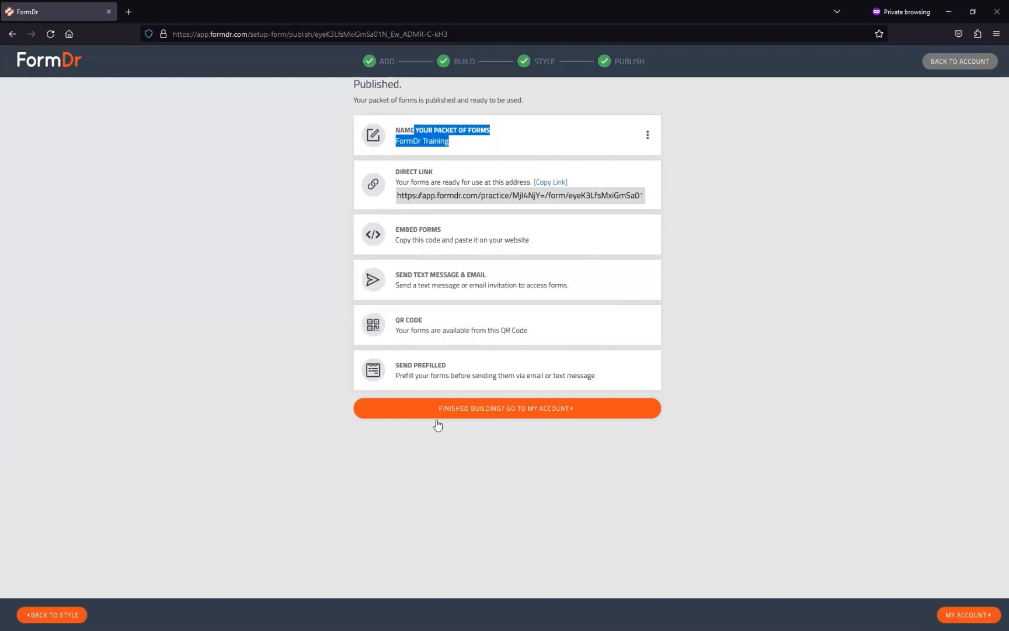
left_click(693, 437)
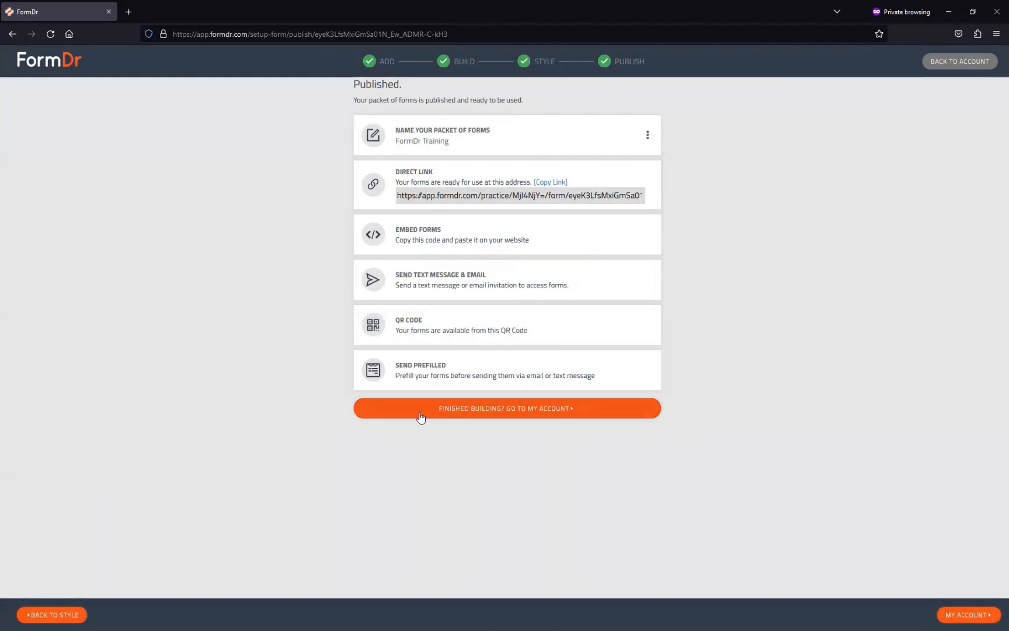
Step: Open the published FormDr Training packet from the account's packet list and answer Yes to "Is the patient a minor?"
left_click(525, 416)
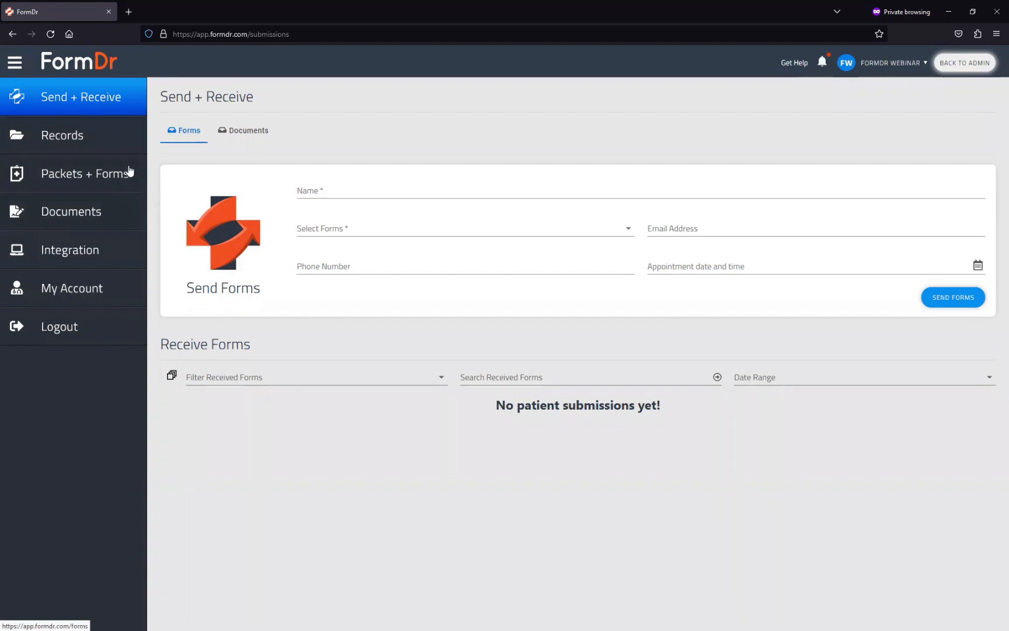
left_click(91, 183)
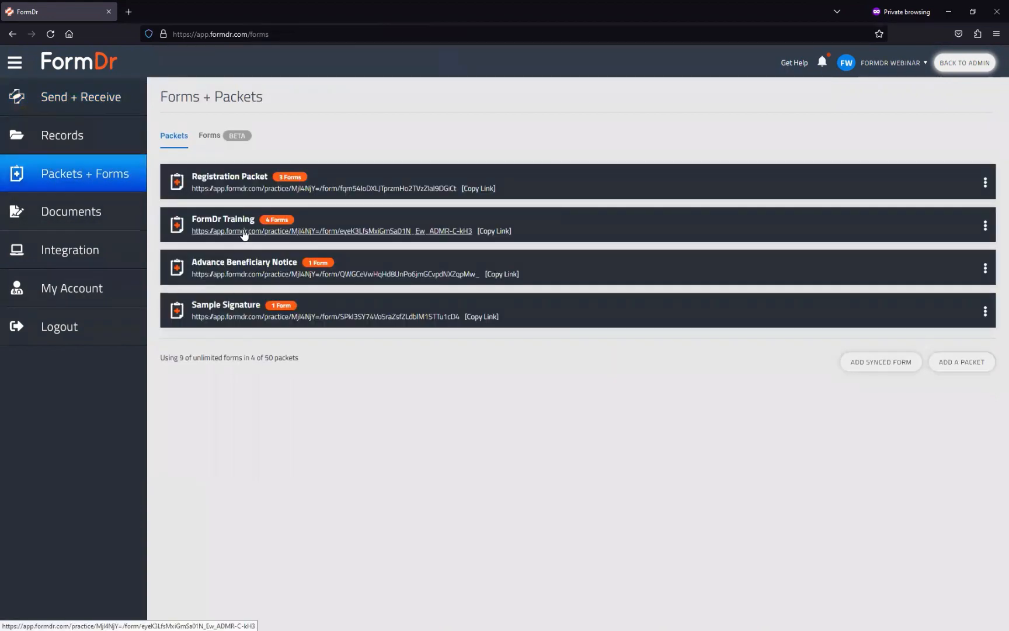
left_click(244, 232)
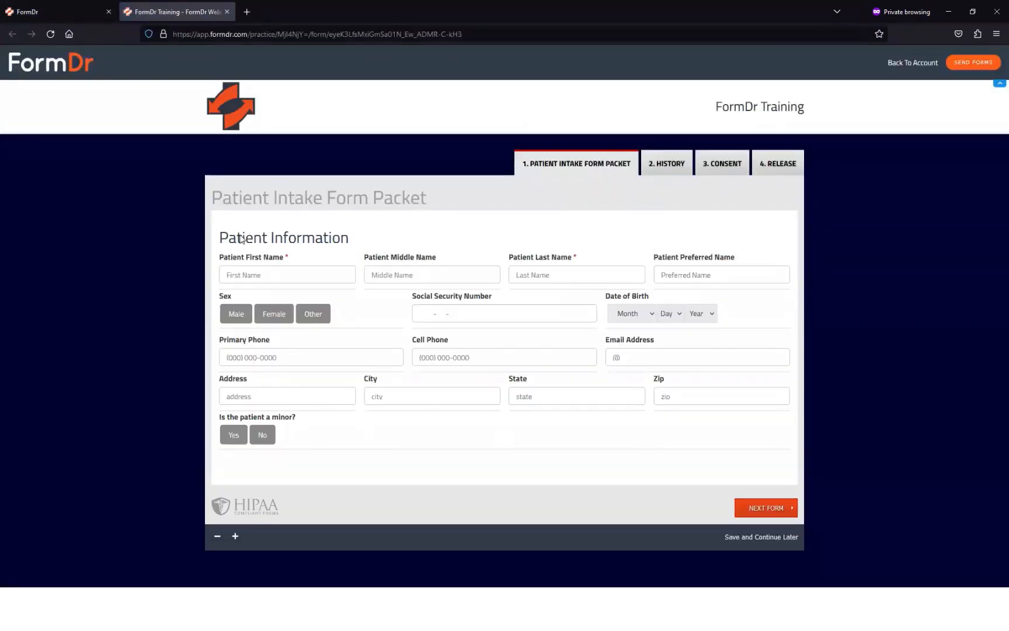
left_click(233, 434)
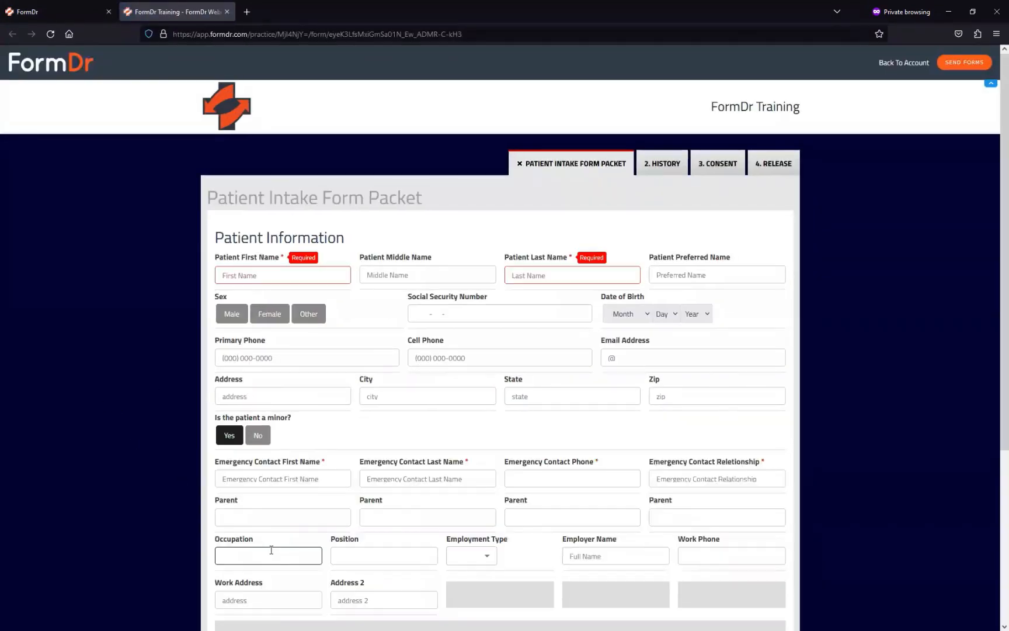
Step: Check the published packet's Consent form by switching Minor/Adult to Adult and back to Minor, revisit the History and intake forms, and close the packet
left_click(705, 167)
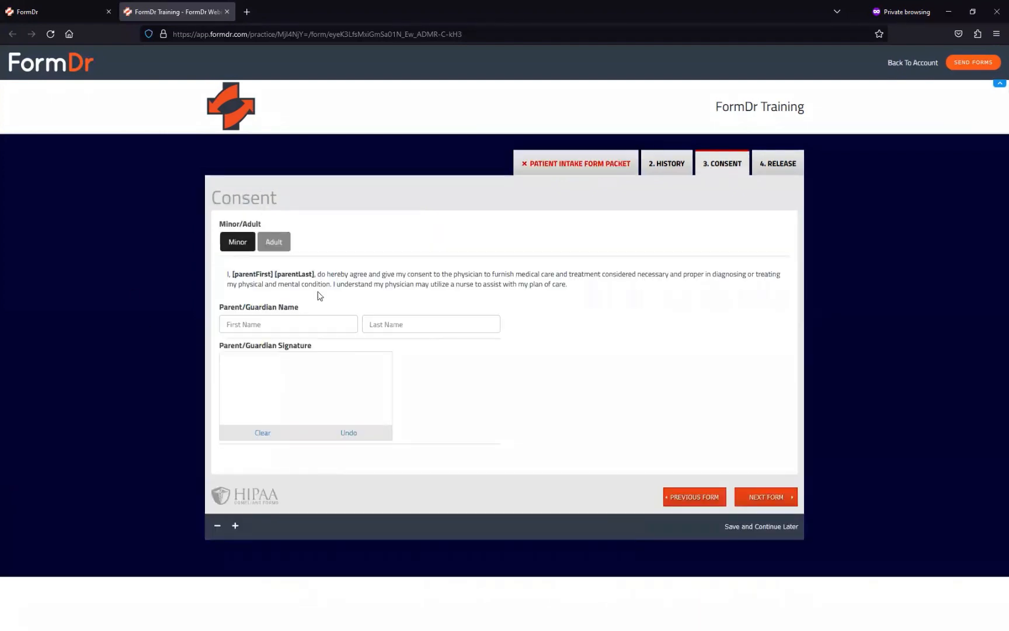
left_click(285, 245)
left_click(232, 245)
left_click(671, 165)
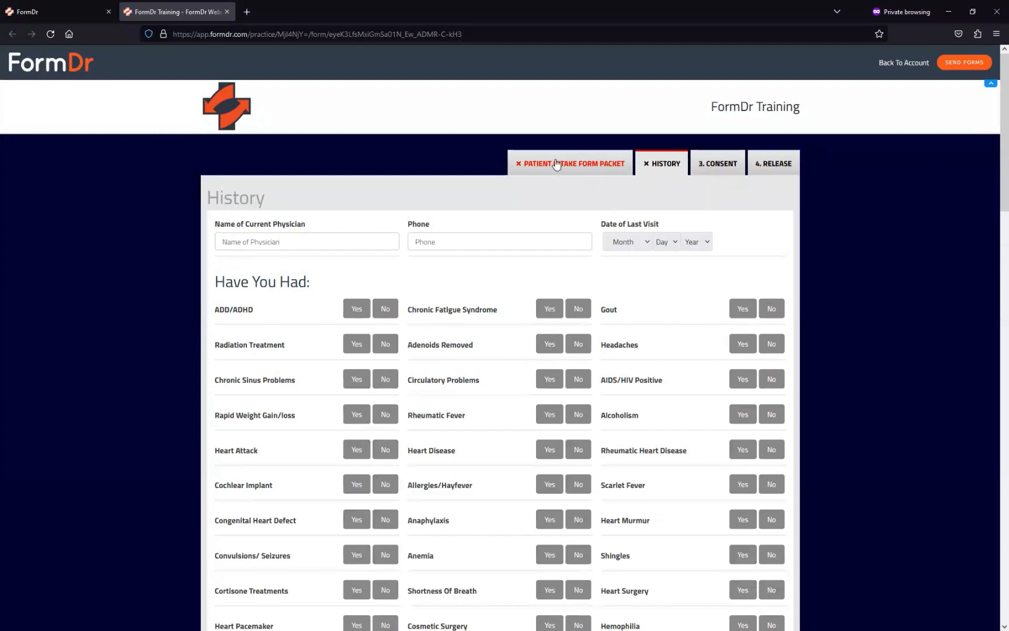
left_click(554, 165)
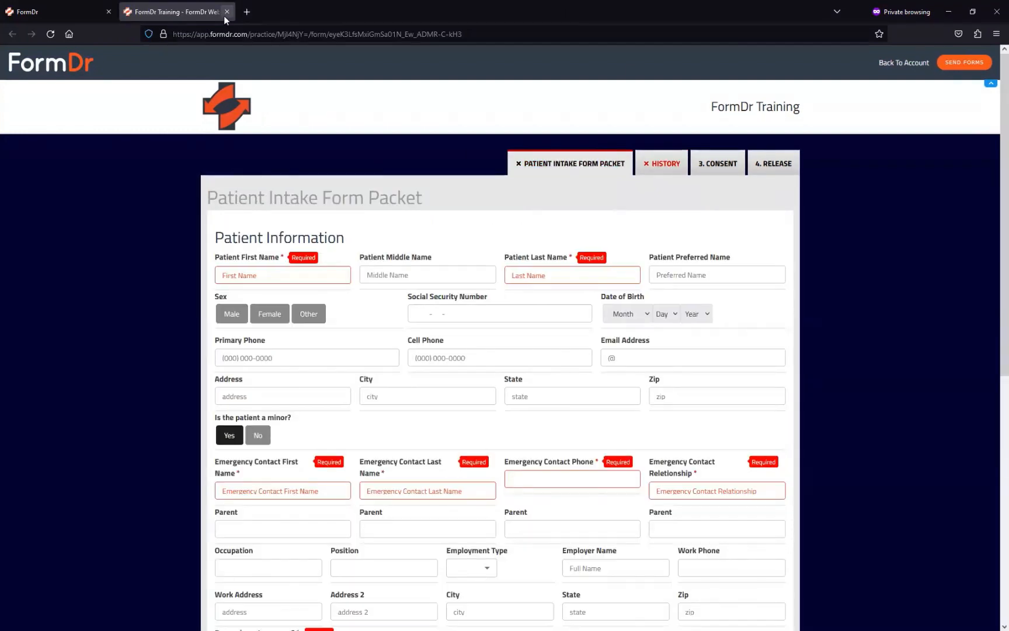
left_click(227, 12)
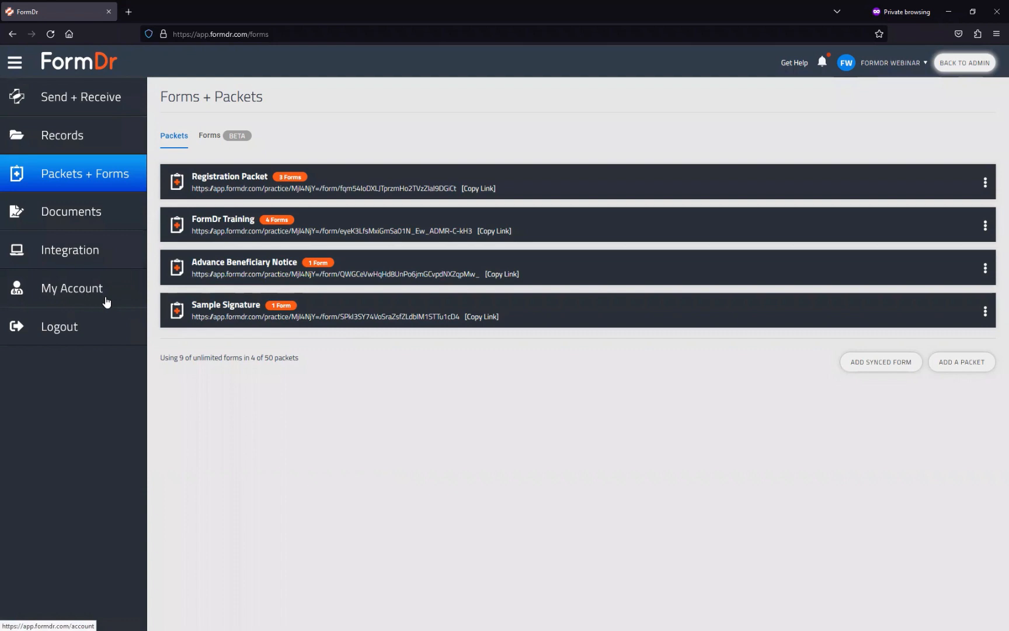
Step: Open the FormDr Product Guide from the account's support settings
left_click(71, 288)
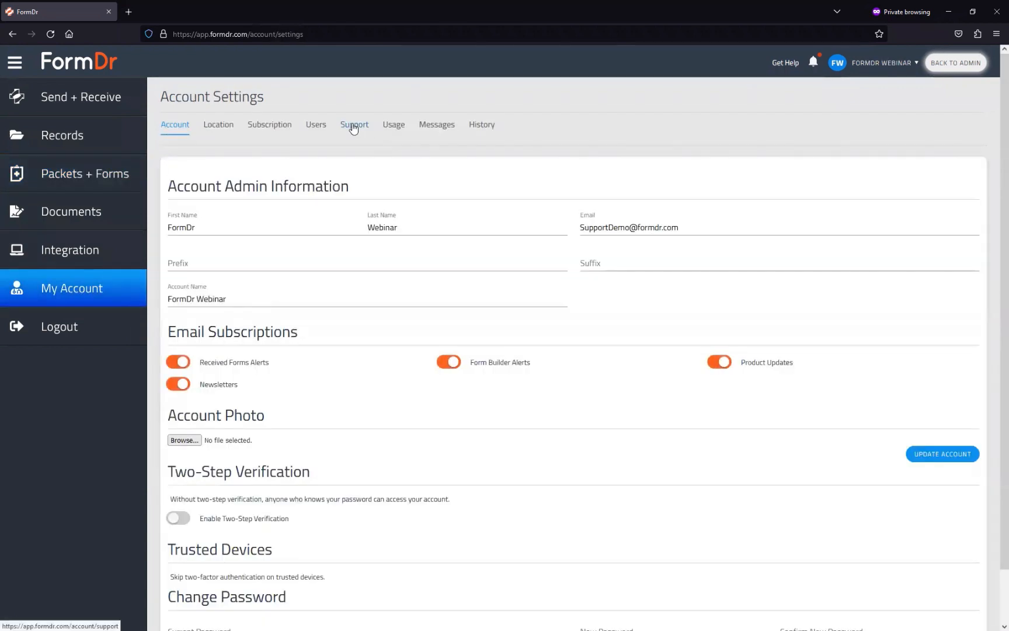
left_click(354, 126)
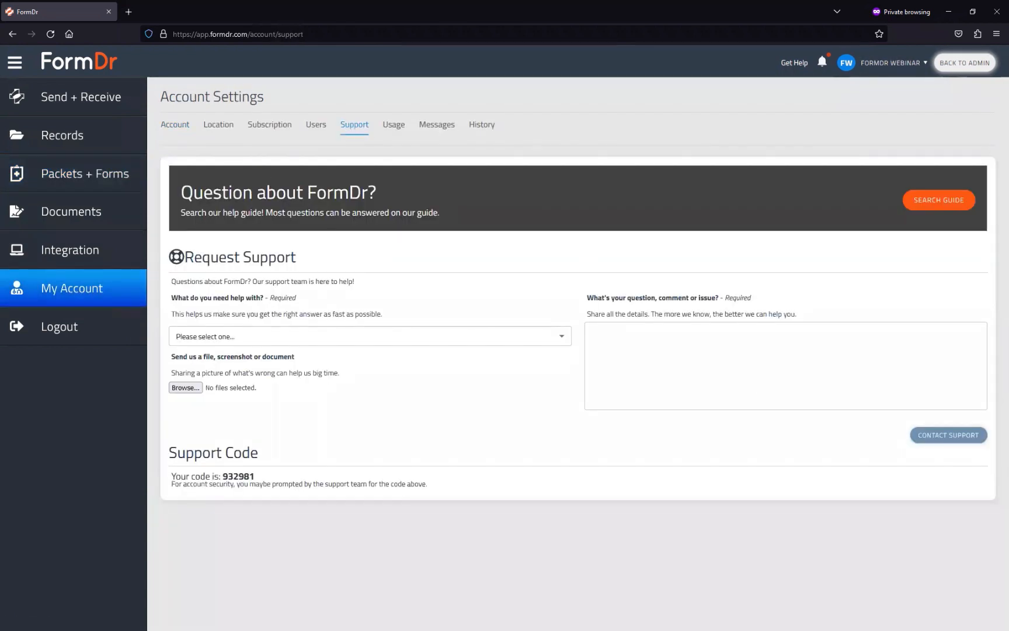
left_click(934, 204)
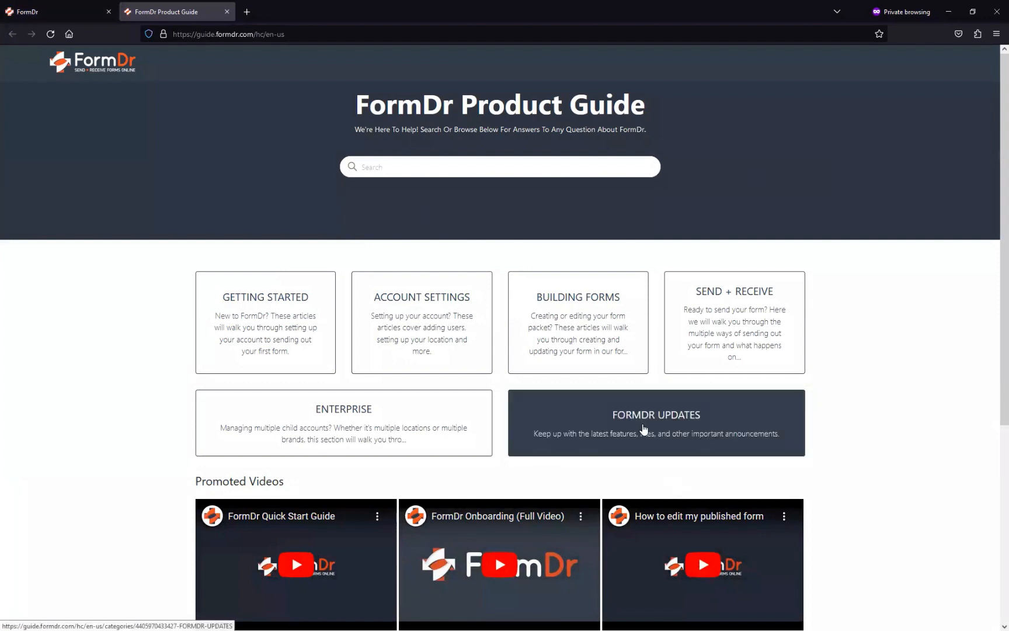
Step: Open the April 2023 Webinar Schedule under FormDr Updates and review its onboarding, beginner and advanced form building sessions
left_click(641, 428)
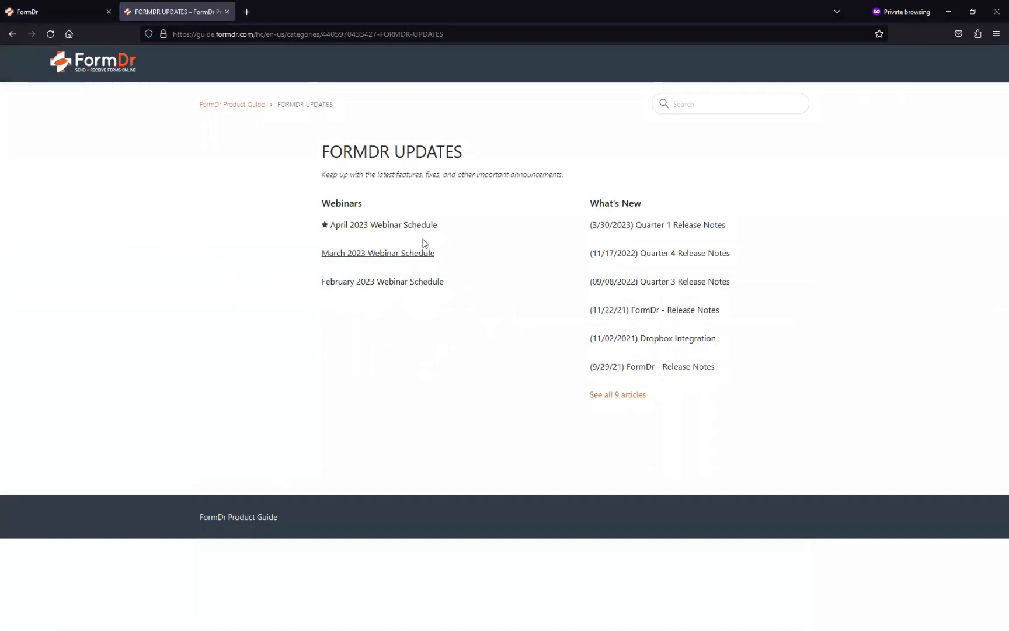
left_click(349, 227)
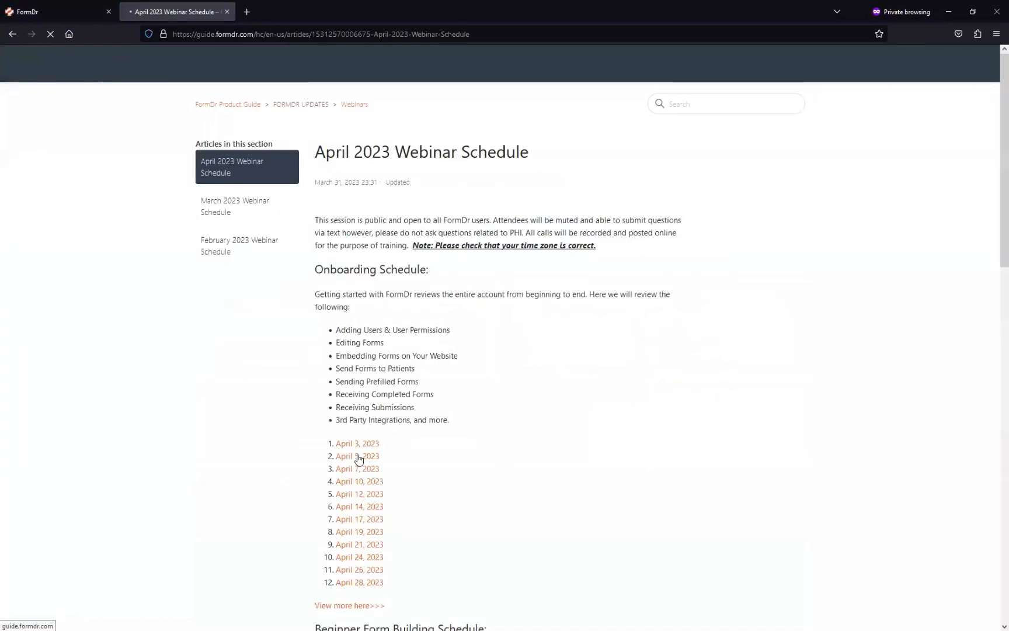
scroll(685, 444, "down", 3)
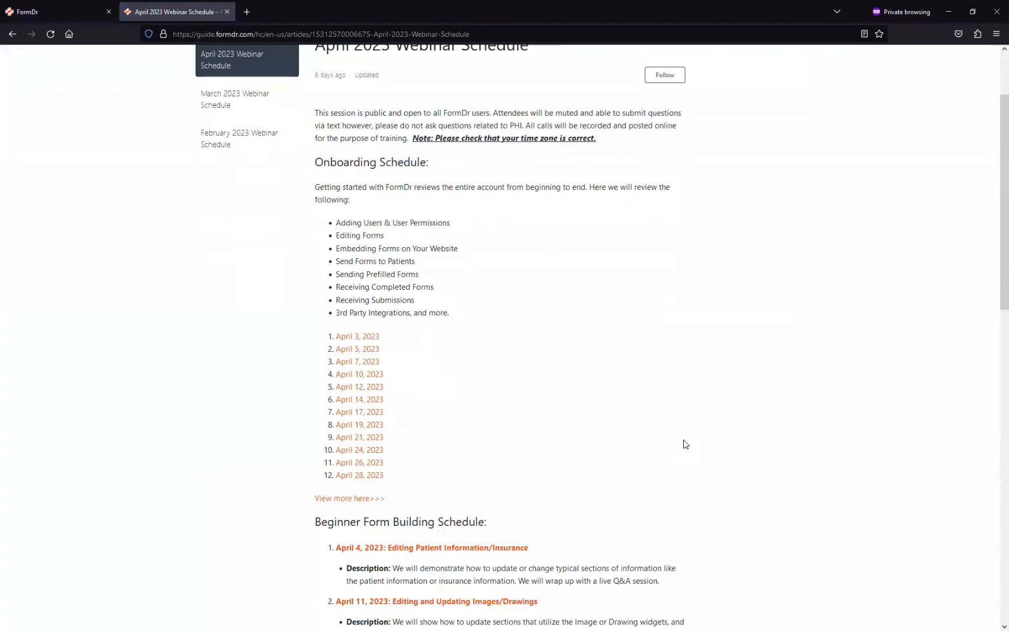
scroll(684, 443, "down", 5)
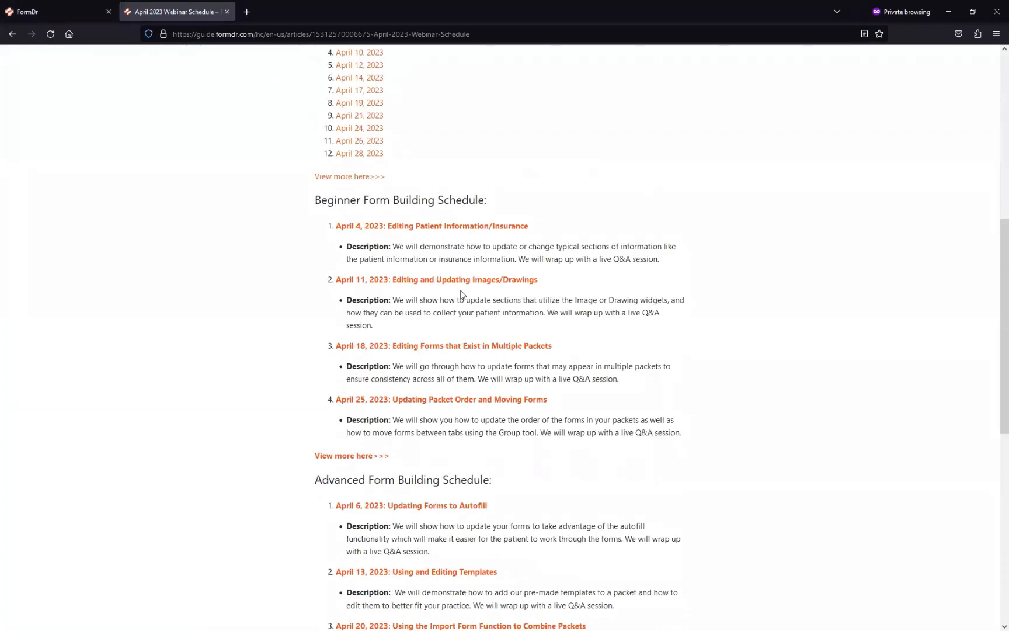
scroll(461, 294, "down", 3)
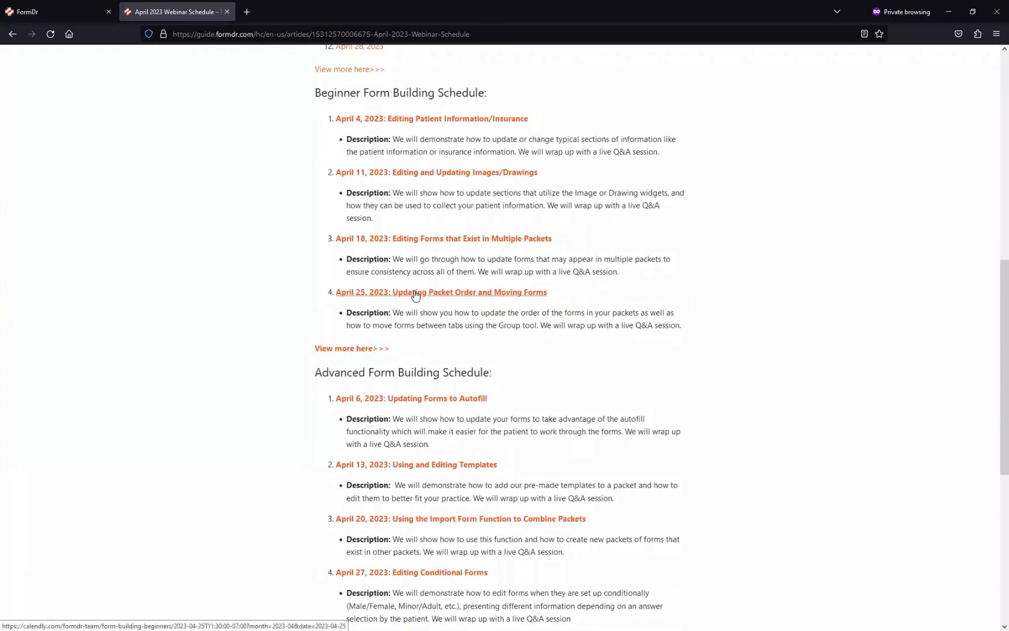
Step: View the registration page for the April 25, 2023 session on updating packet order and moving forms, and return to FormDr Updates
left_click(384, 296)
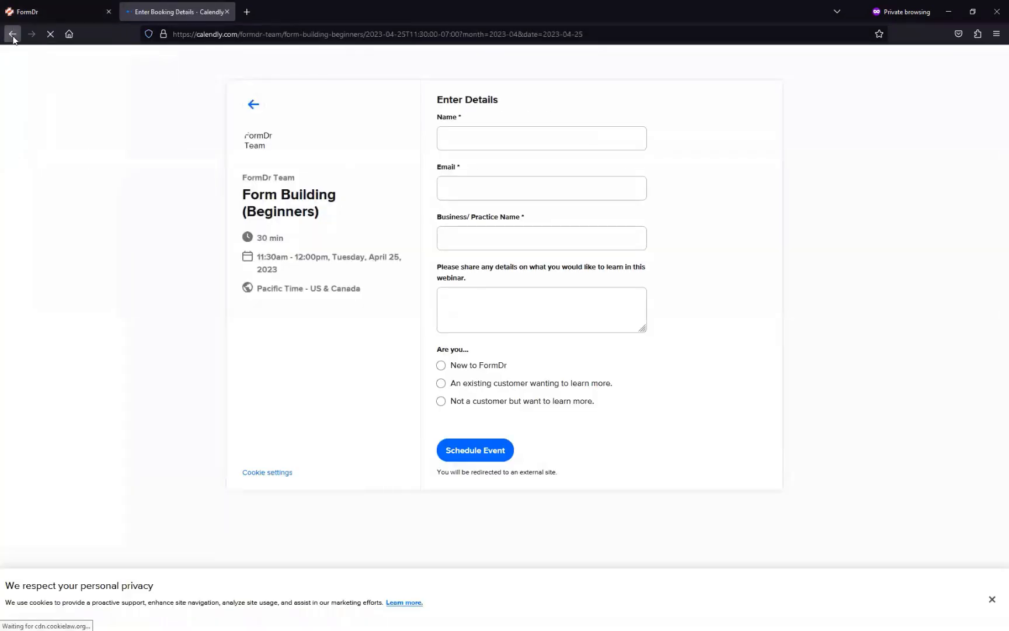
left_click(12, 34)
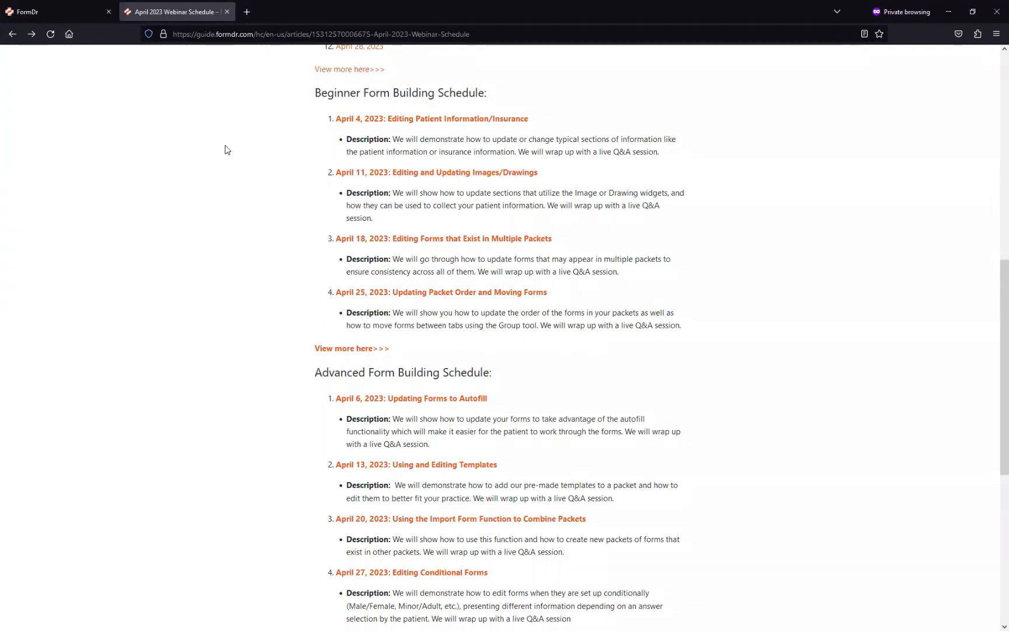
left_click(12, 34)
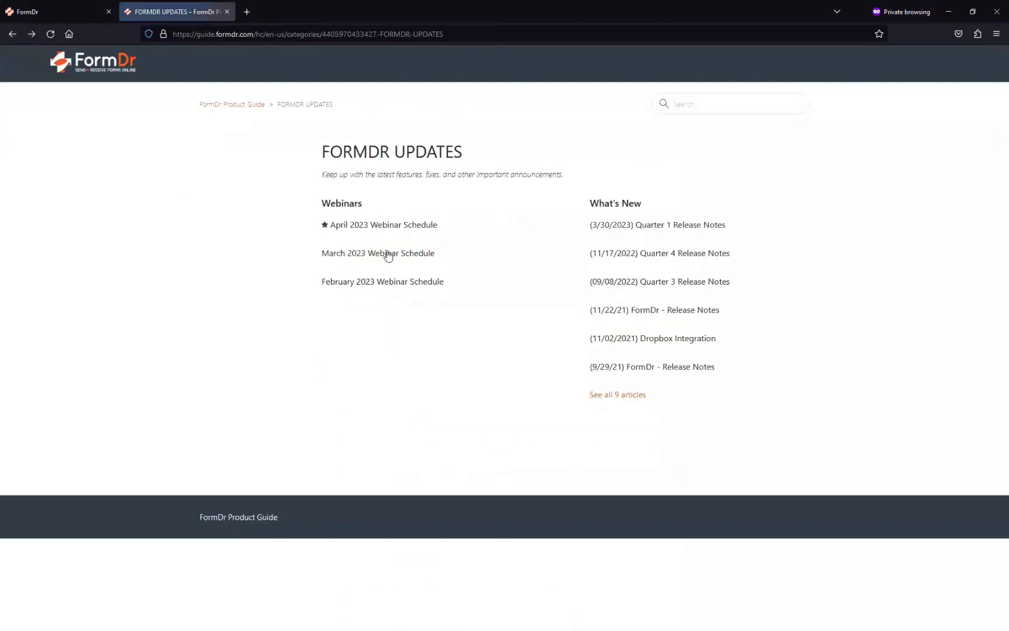
Step: View the posted March 7, 2023 Open Text Widgets recording from the March 2023 Webinar Schedule and return to the account's support page
left_click(377, 253)
scroll(334, 394, "down", 5)
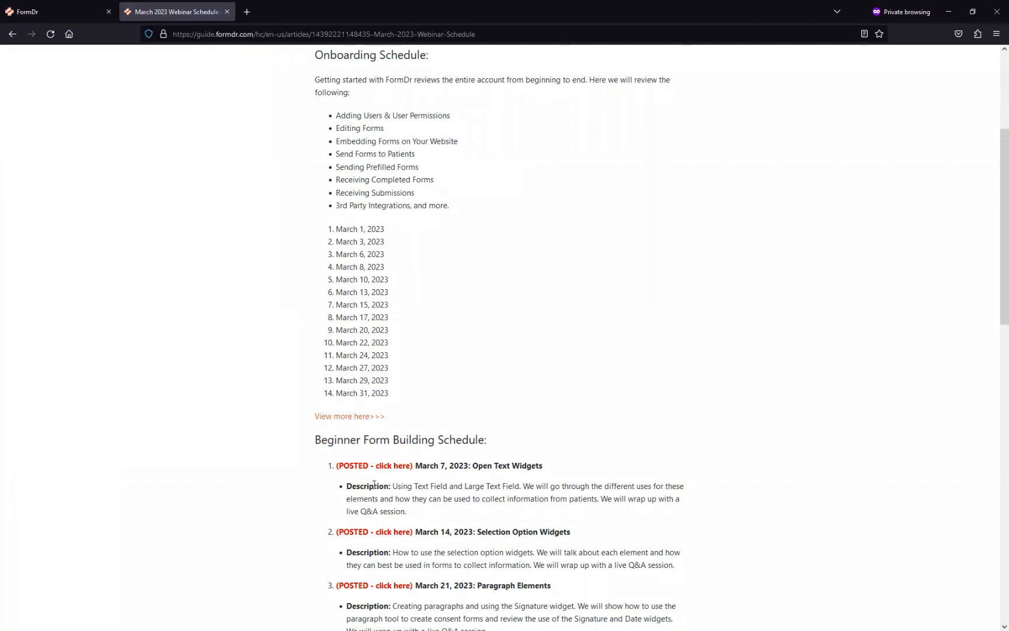
left_click(361, 468)
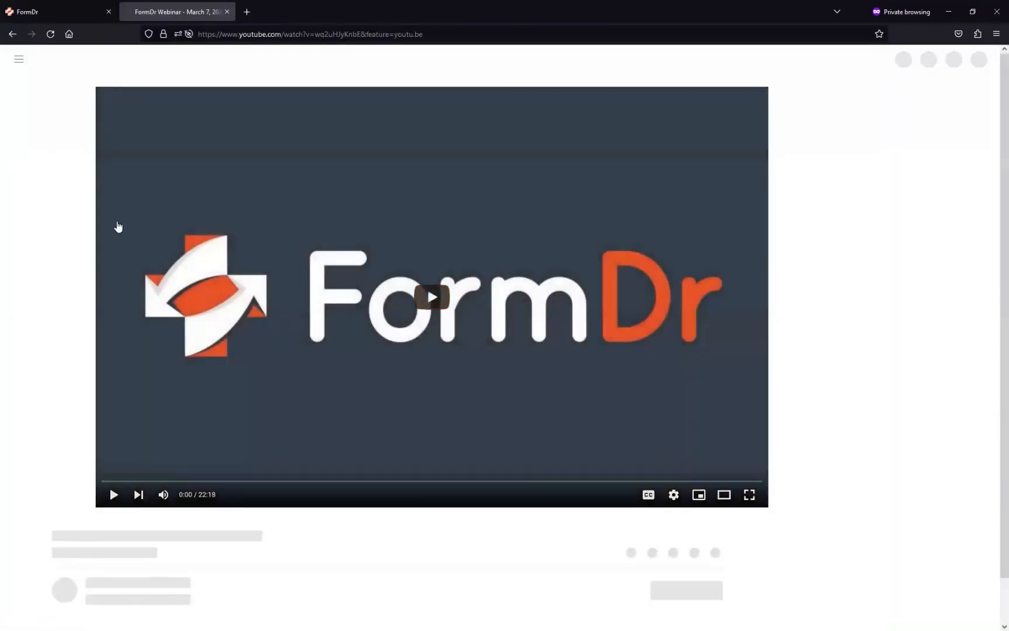
left_click(227, 12)
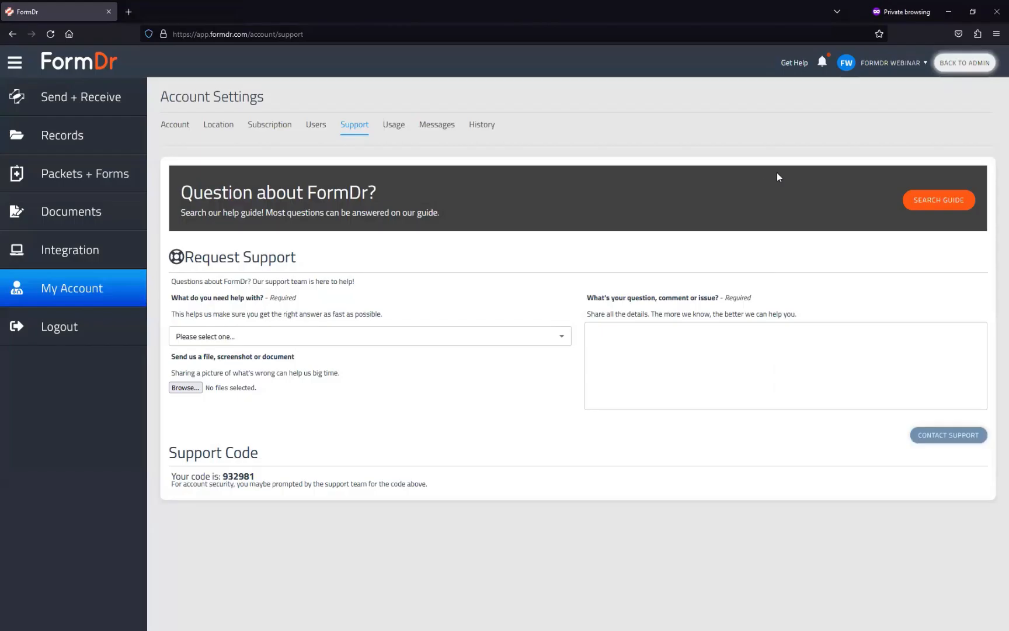
left_click(906, 190)
key("ctrl+w")
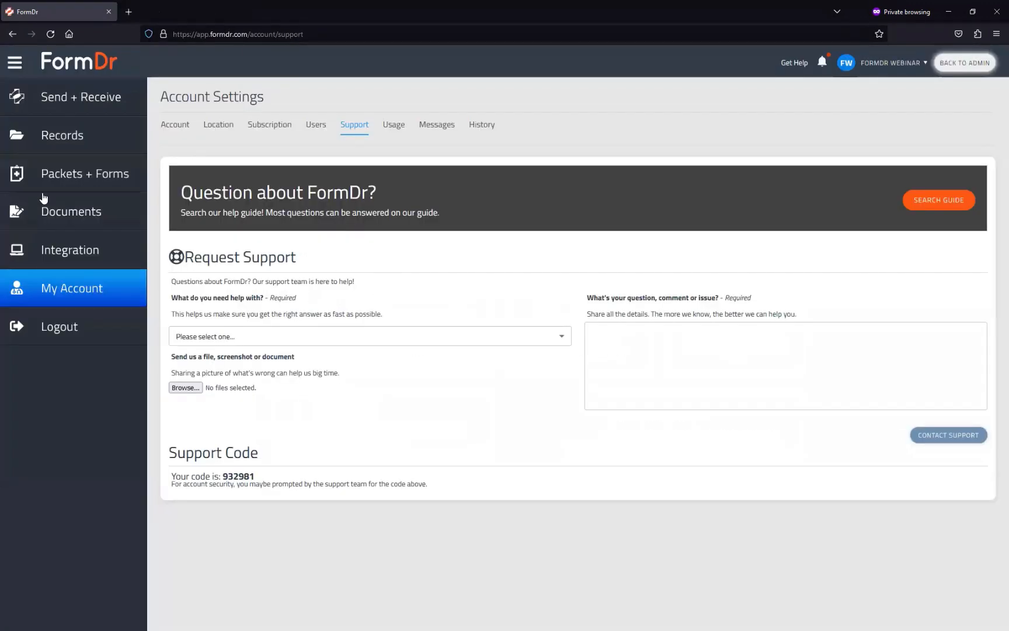